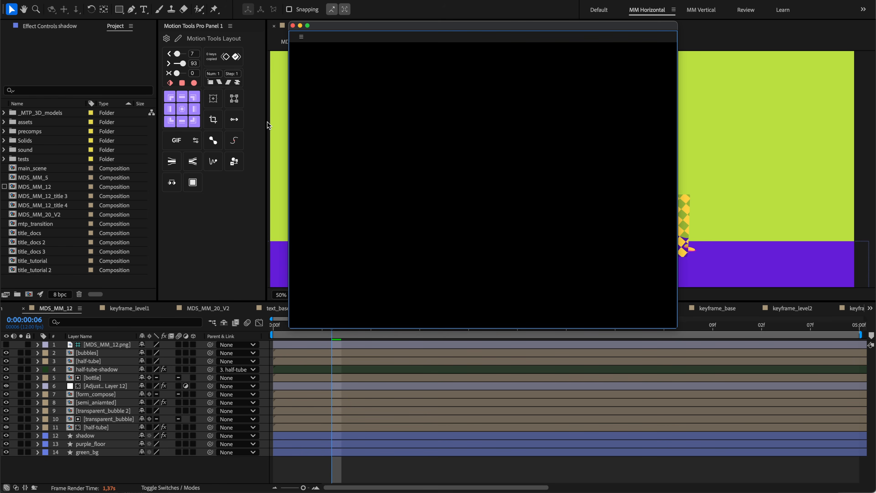
Step: Browse the list of scripts and widgets in the Motion Tools Scripts Gallery
scroll(386, 149, down, 5)
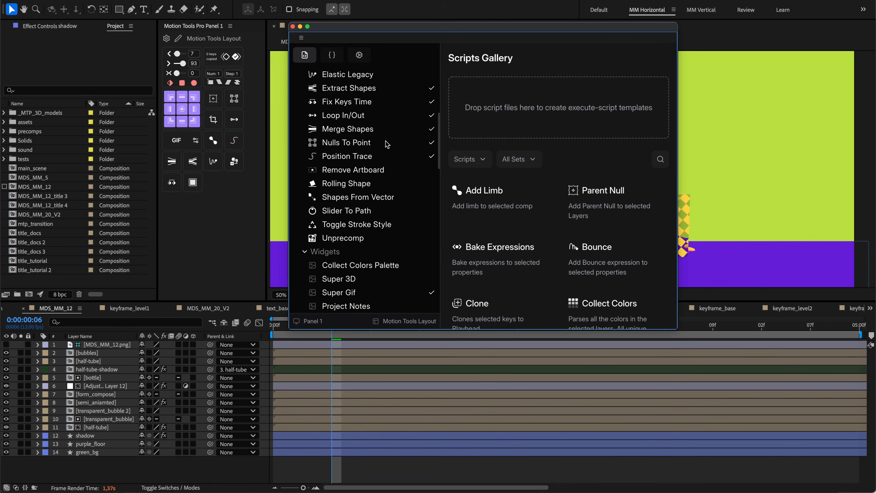
click(363, 121)
click(378, 95)
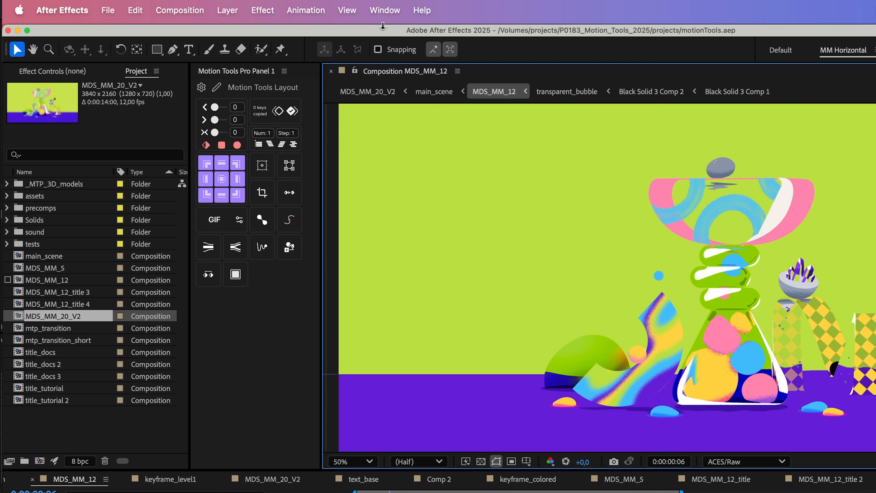
Step: Open the Motion Tools Pro Panel 2 and Motion Tools Pro Panel 3 extensions as additional floating panels
click(384, 10)
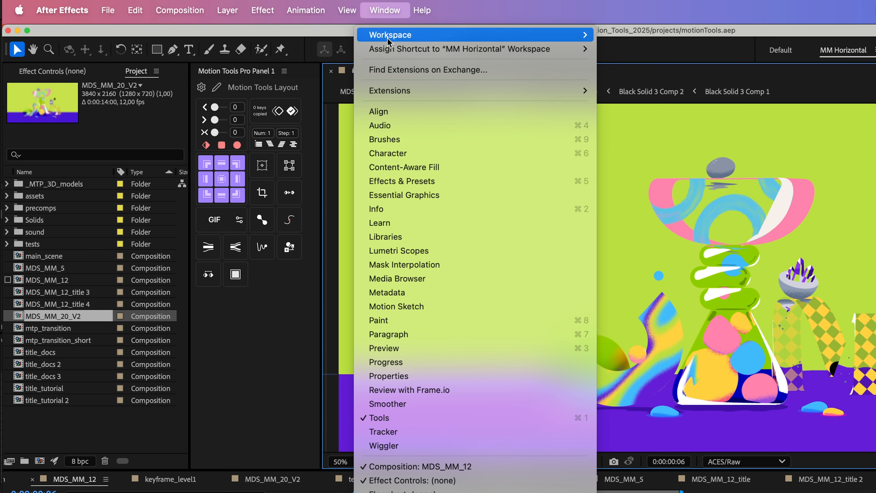
mouse_move(523, 90)
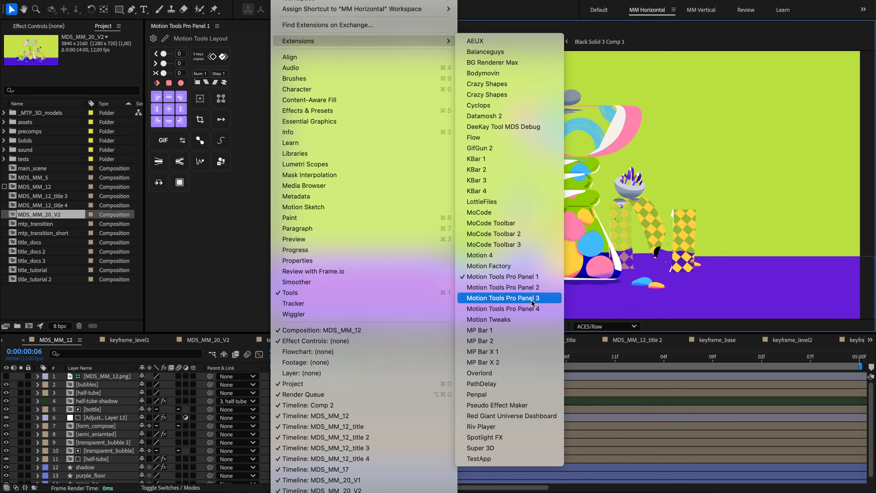
click(531, 289)
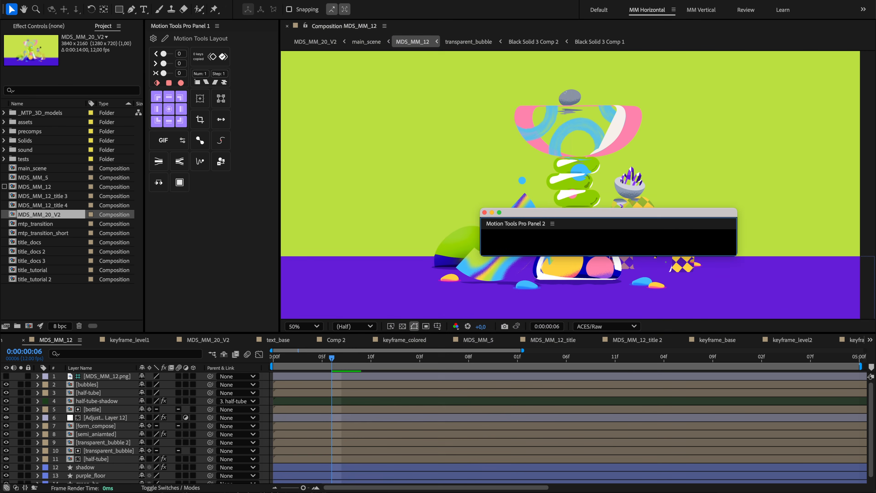
click(292, 1)
mouse_move(303, 41)
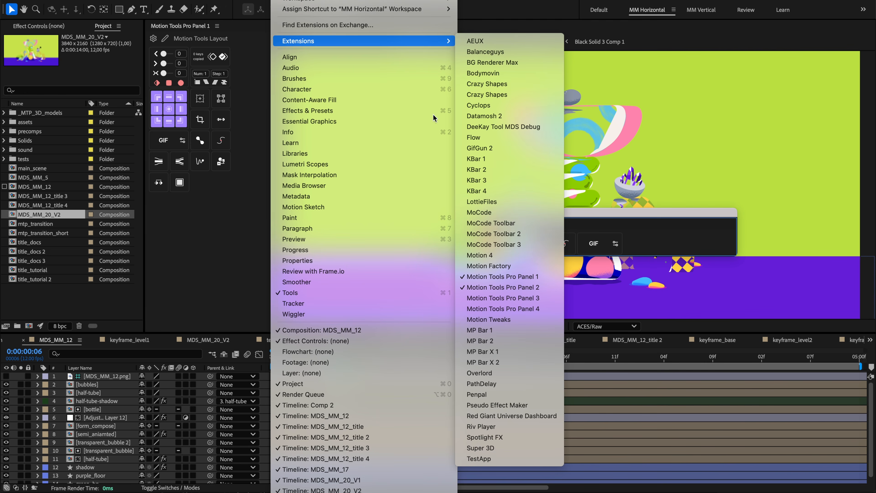
click(491, 299)
Step: Reposition the floating Panel 2 and Panel 3 windows and make the Panel 2 window taller
drag(404, 102, 312, 114)
drag(520, 137, 340, 50)
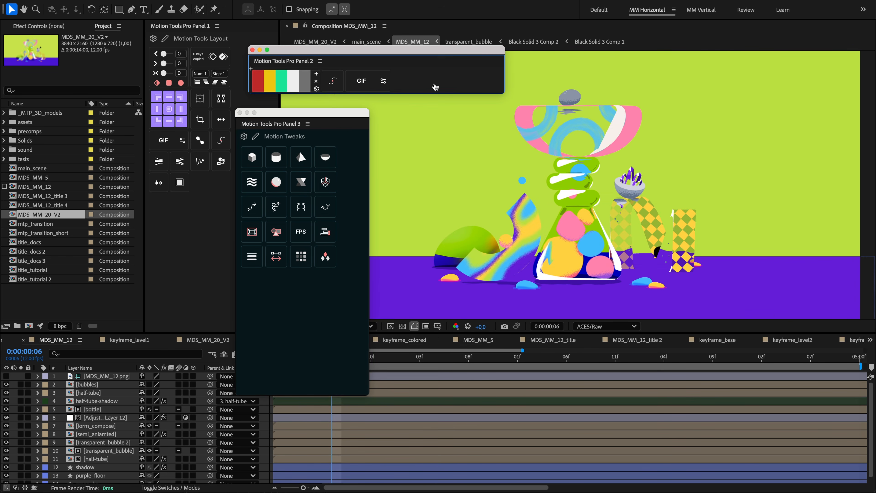
drag(504, 93, 509, 119)
mouse_move(255, 72)
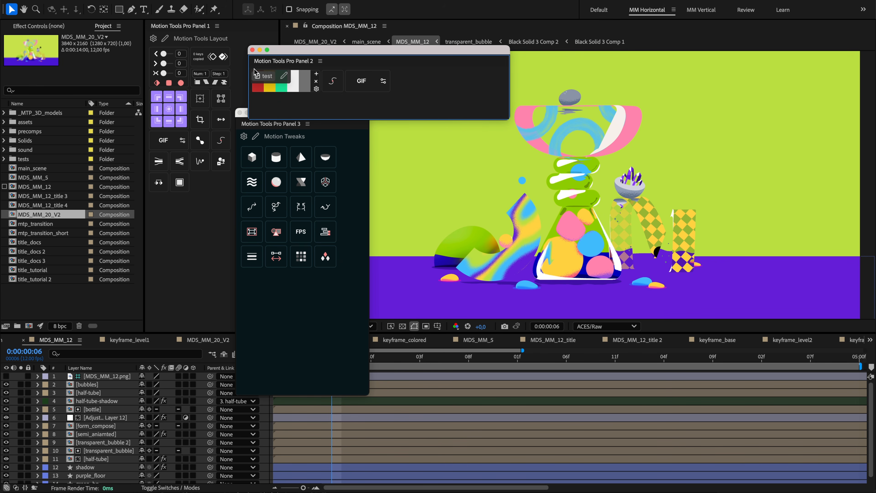
mouse_move(414, 83)
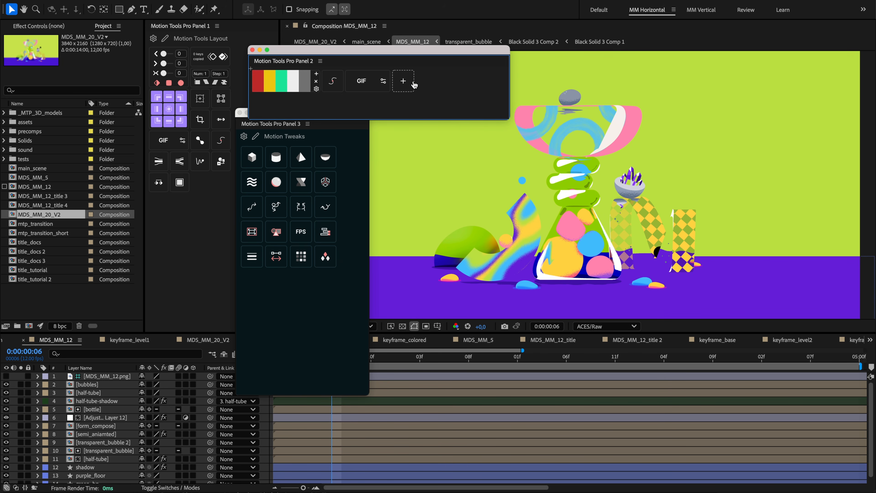
Step: Dock Panel 2 above the MDS_MM_12 composition viewer and Panel 3 below Panel 1, and adjust the heights of the docked panels
drag(289, 65, 357, 32)
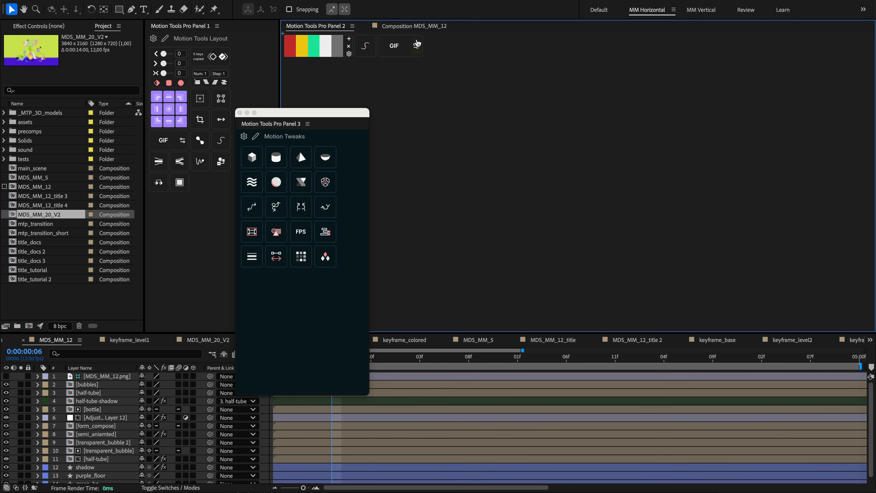
drag(416, 27, 435, 317)
drag(273, 127, 207, 209)
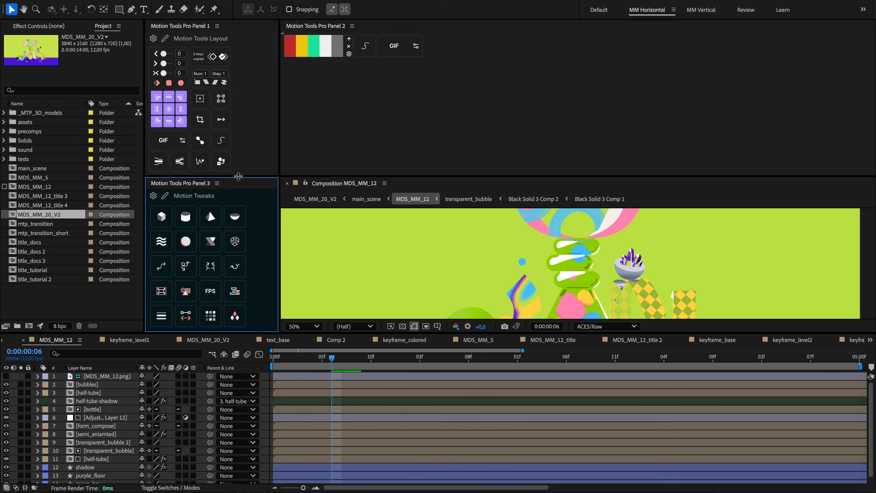
drag(238, 177, 239, 168)
drag(311, 177, 326, 80)
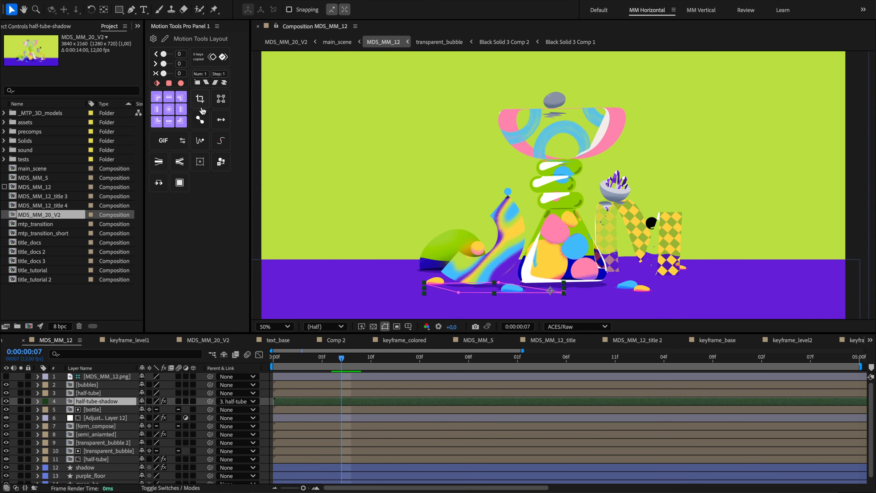
click(202, 100)
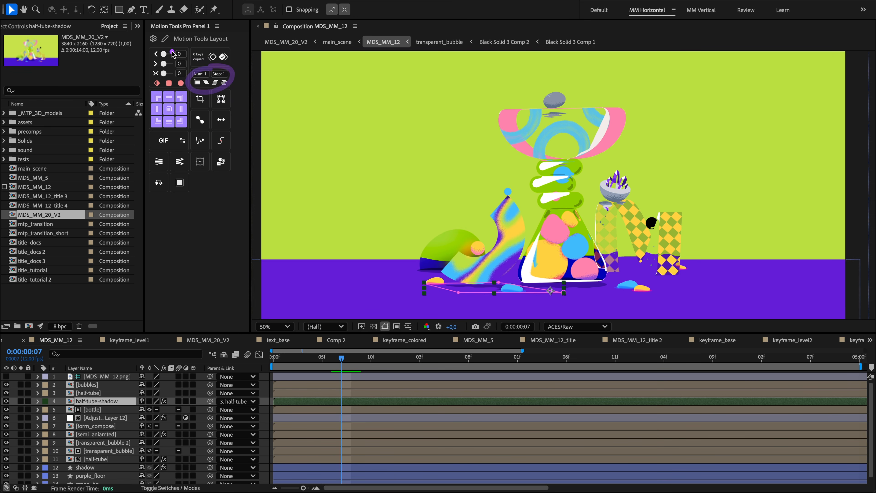
click(205, 141)
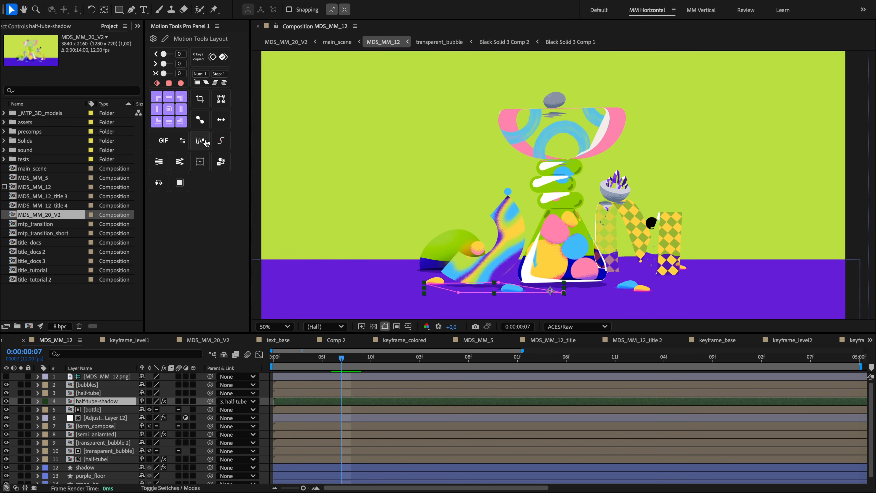
Step: Switch Panel 1 to the Motion Tweaks layout and back to Motion Tools Layout
click(204, 41)
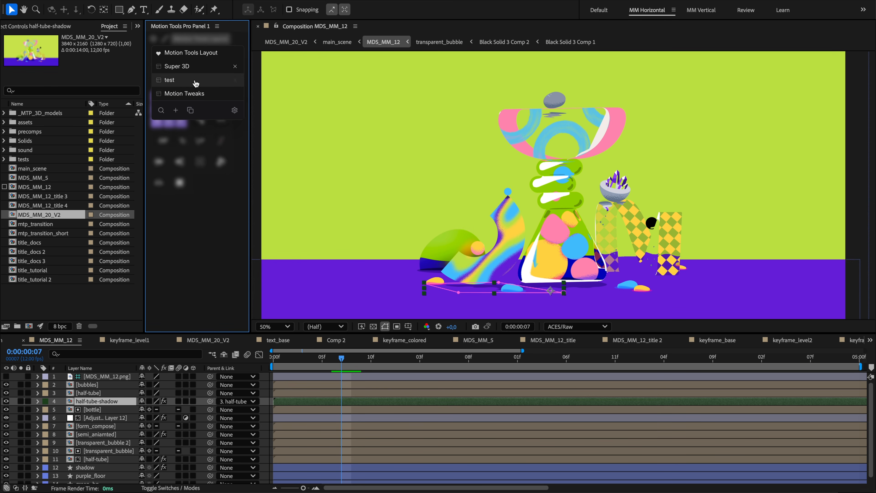
click(192, 94)
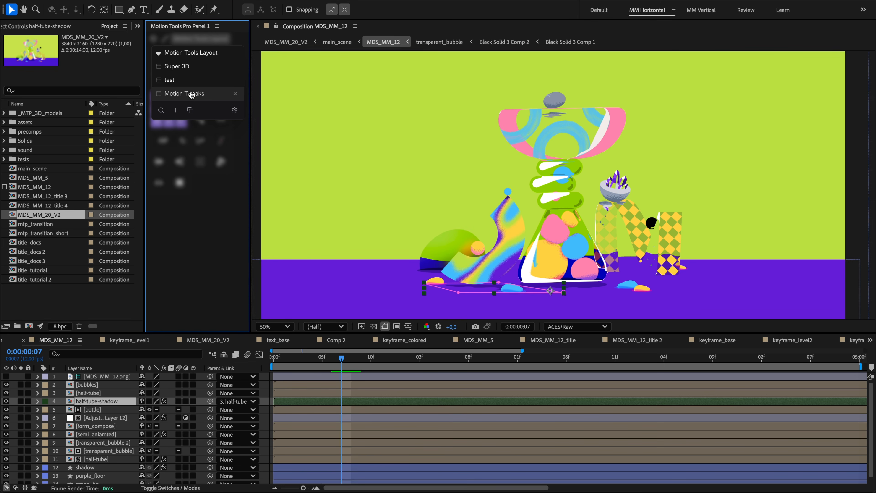
click(203, 40)
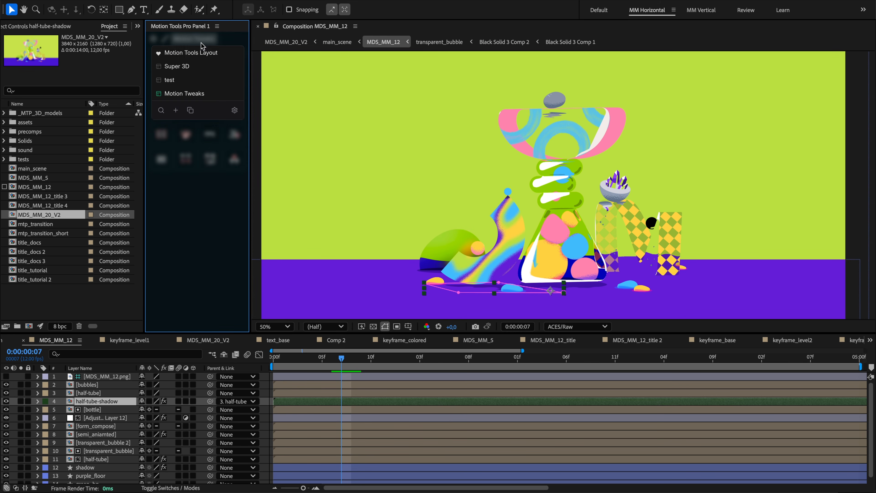
click(196, 54)
Step: Show the layout search field in Panel 1's layout list, and close the list without choosing another layout
click(202, 40)
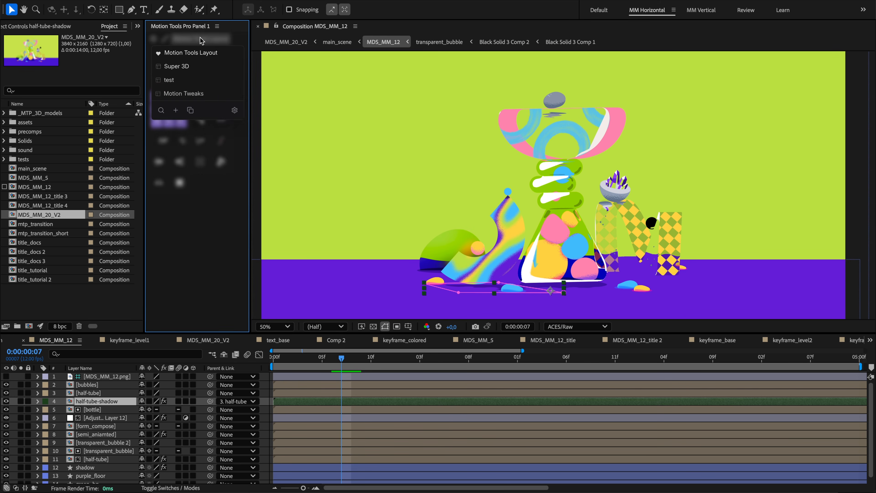
click(162, 111)
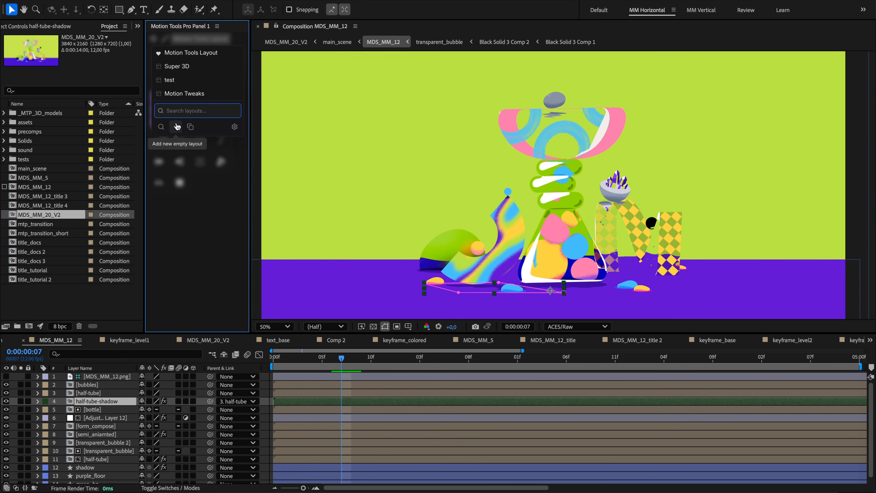
click(228, 148)
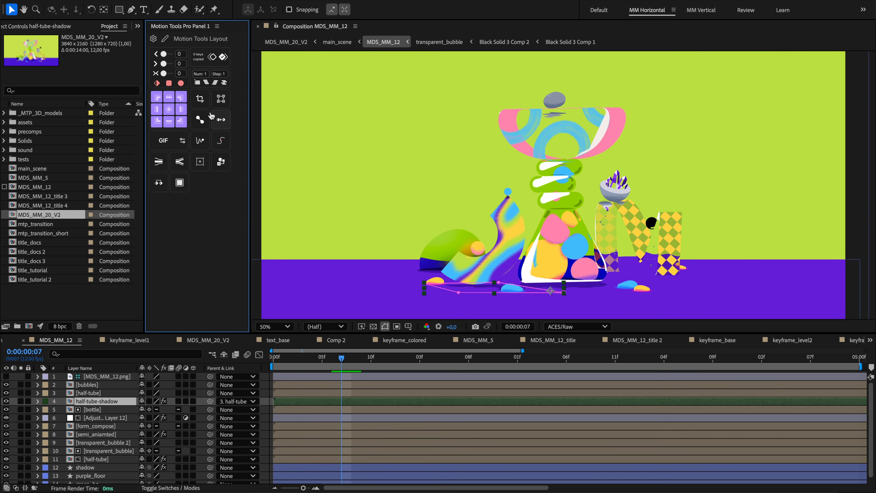
Step: Rearrange the tools in Panel 1's layout by moving Crop Comp beside the GIF widget, and leave layout editing
click(165, 39)
mouse_move(207, 107)
mouse_move(207, 107)
mouse_down()
mouse_move(225, 106)
mouse_move(201, 94)
mouse_up()
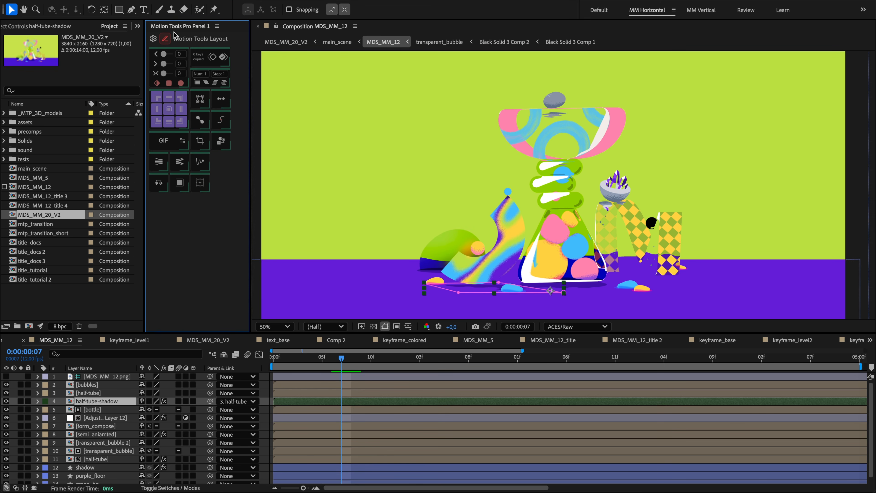
click(165, 38)
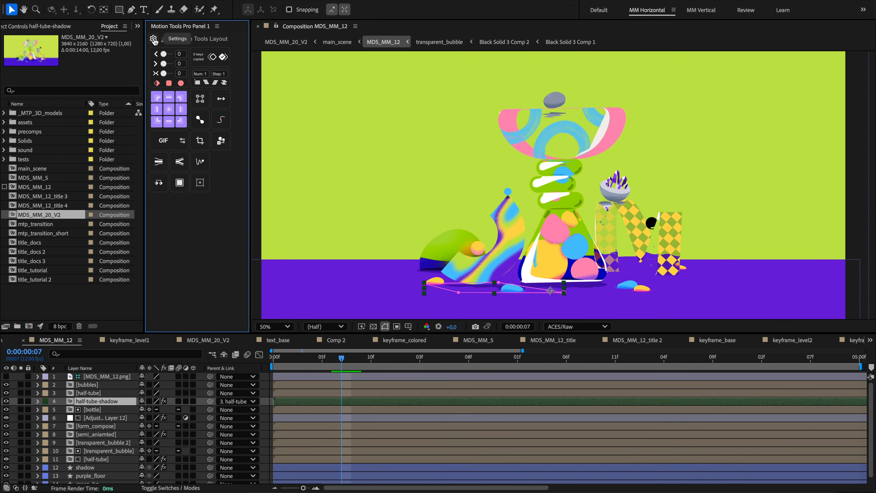
Step: Examine the Shapes From Vector script's description and help tips in the Motion Tools settings, and close the window
click(153, 39)
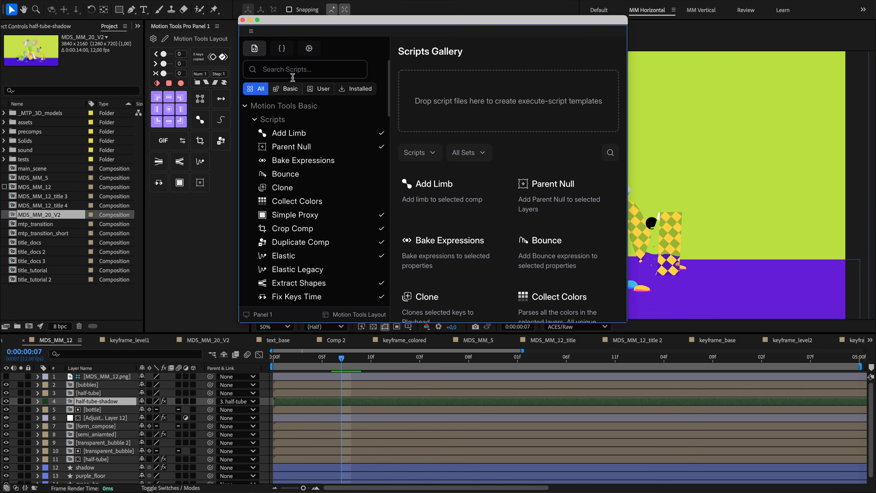
scroll(292, 145, down, 10)
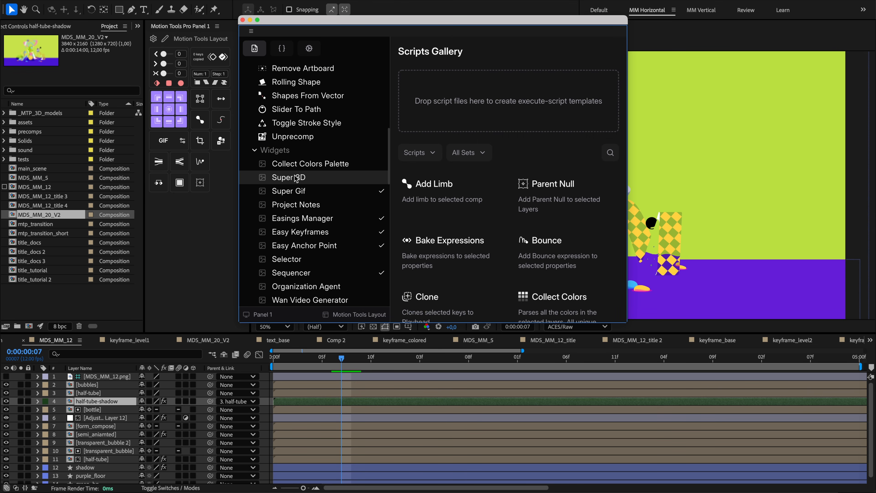
click(290, 109)
click(285, 95)
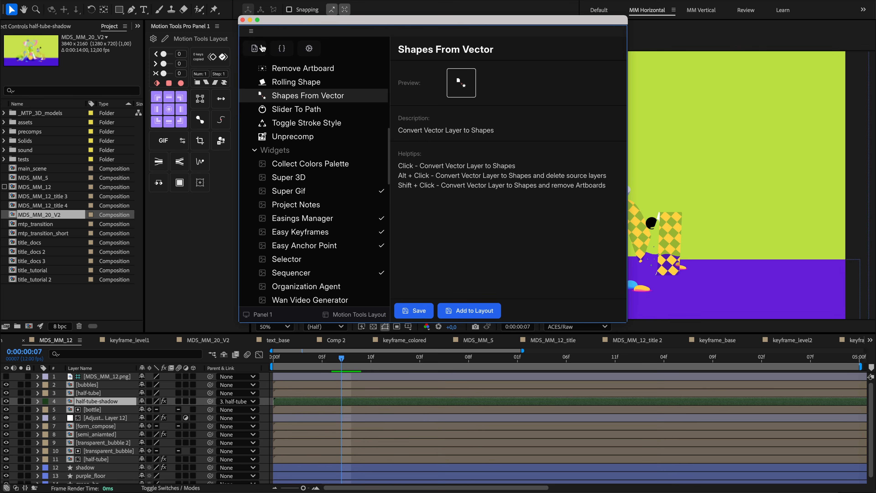
click(243, 19)
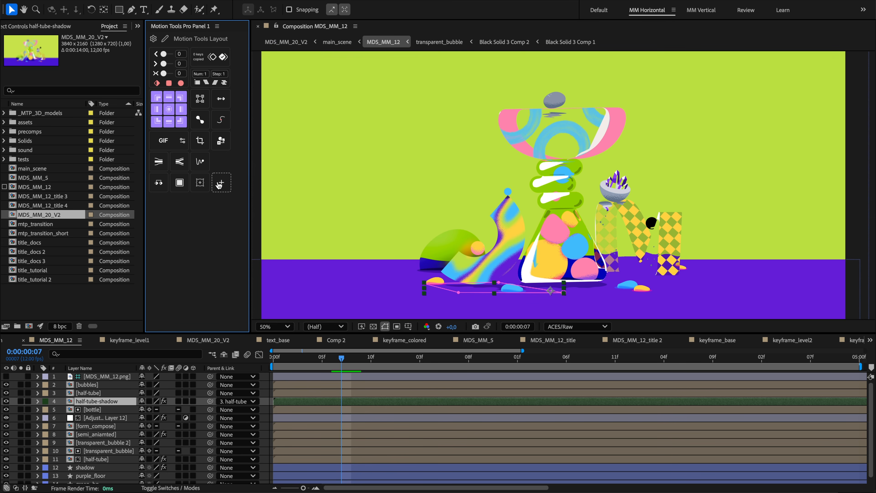
Step: Examine the script settings of the Elastic, Add Limb and Merge Shapes tools from Panel 1, and close the settings window
right_click(219, 186)
right_click(189, 229)
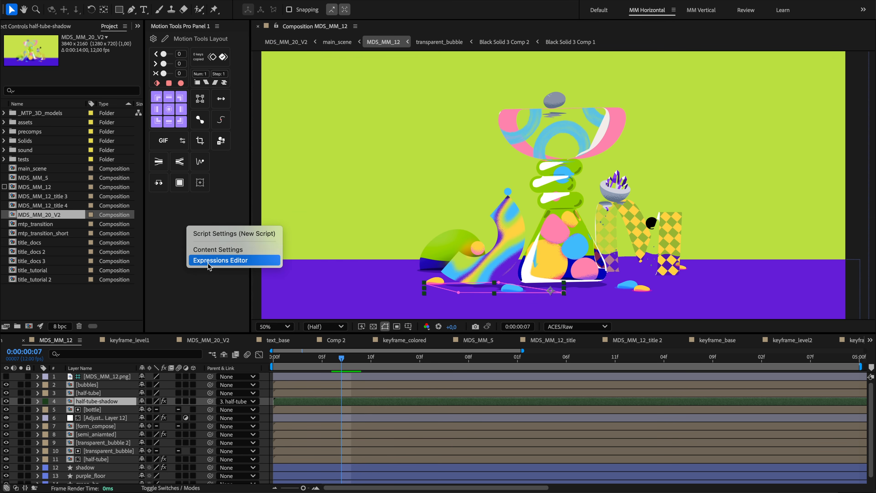
mouse_move(212, 176)
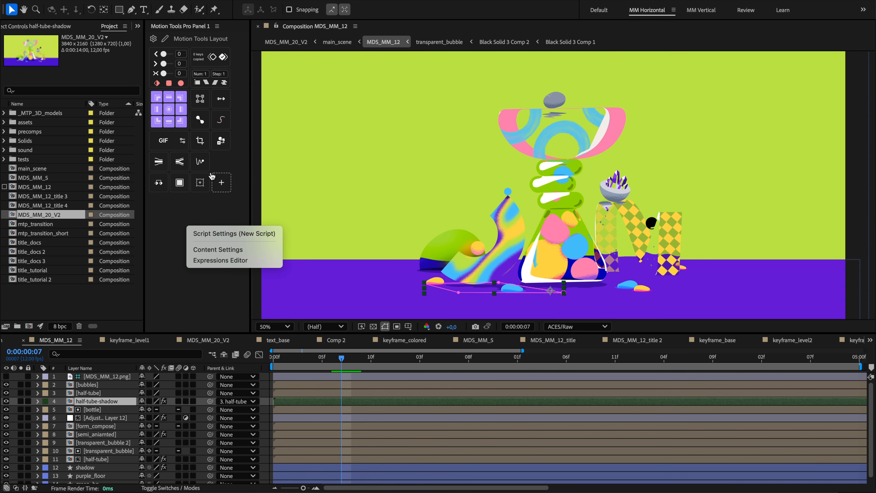
right_click(201, 161)
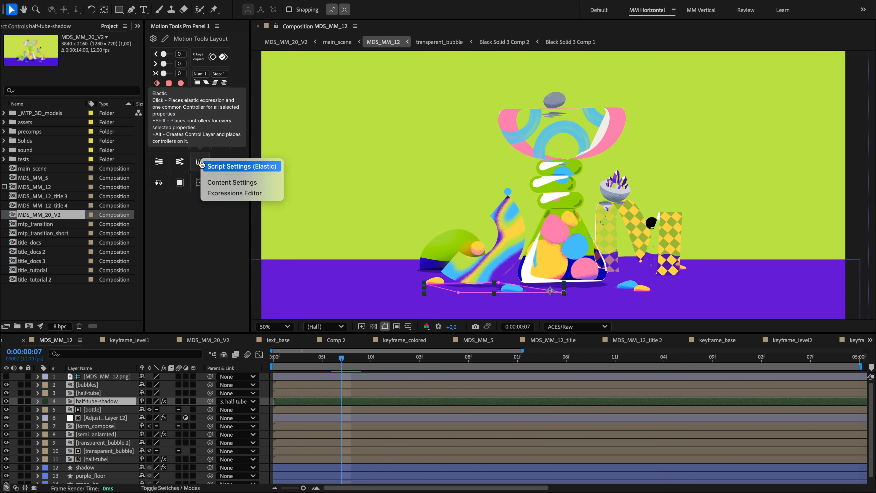
click(260, 167)
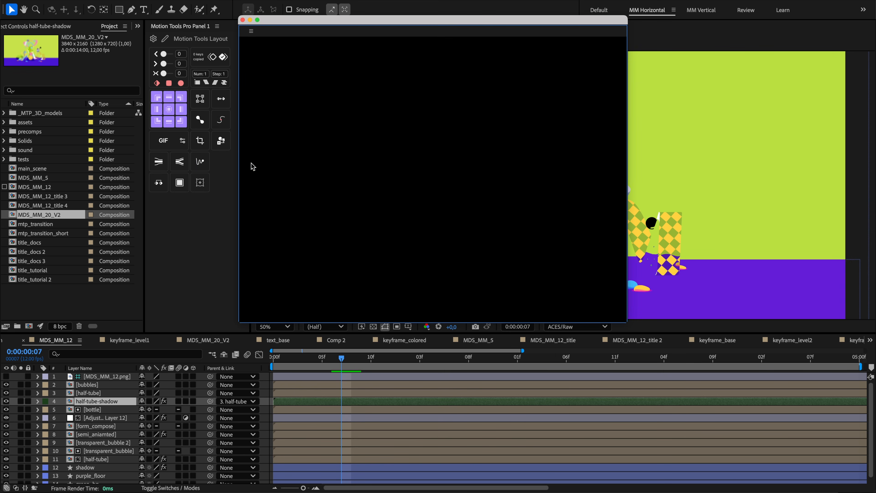
right_click(201, 123)
click(221, 125)
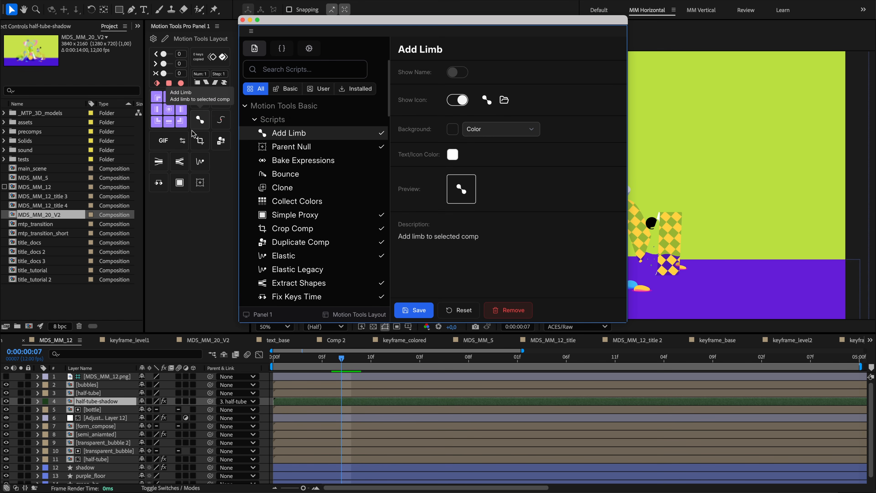
right_click(182, 144)
click(194, 167)
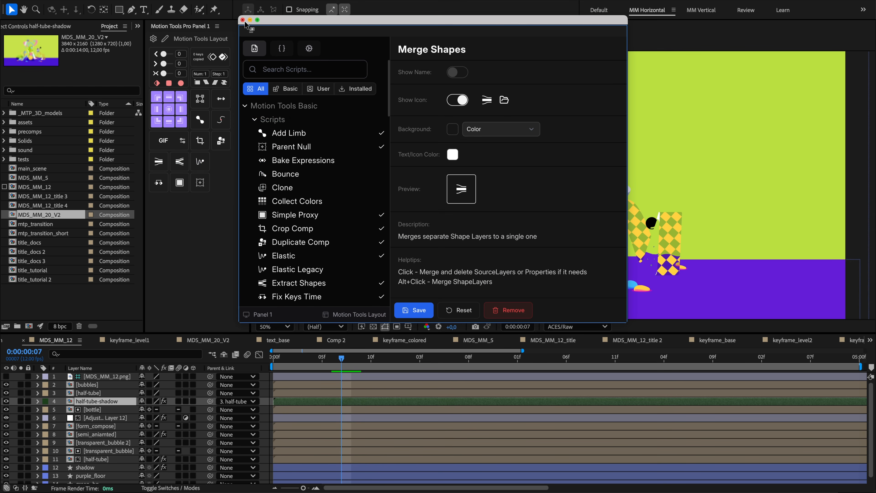
click(242, 20)
click(217, 27)
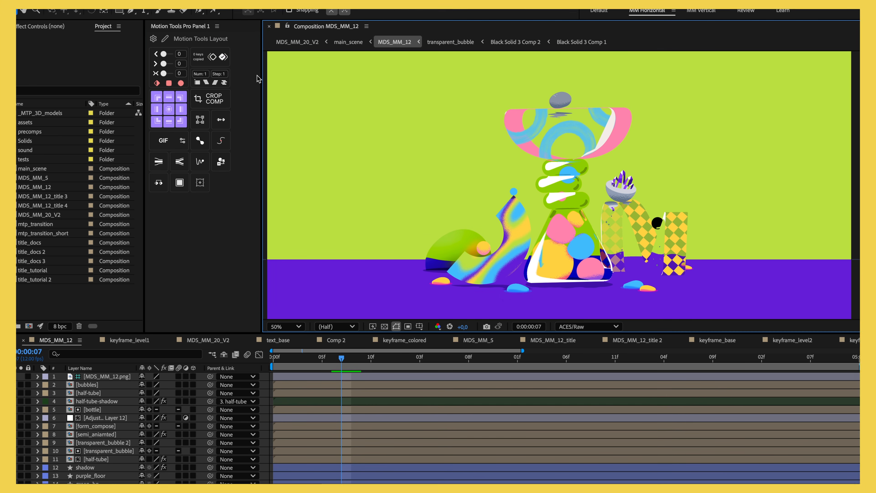
drag(190, 49, 191, 167)
drag(151, 87, 235, 90)
mouse_move(152, 130)
mouse_down()
mouse_move(135, 131)
mouse_move(234, 130)
mouse_up()
drag(138, 154, 234, 153)
drag(200, 119, 200, 119)
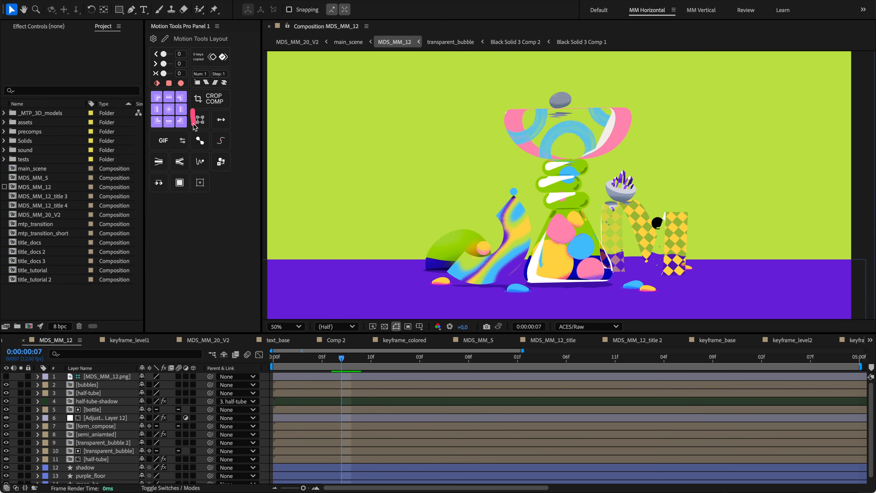
mouse_move(187, 86)
mouse_down()
mouse_move(187, 114)
mouse_move(227, 108)
mouse_move(224, 87)
mouse_move(188, 86)
mouse_up()
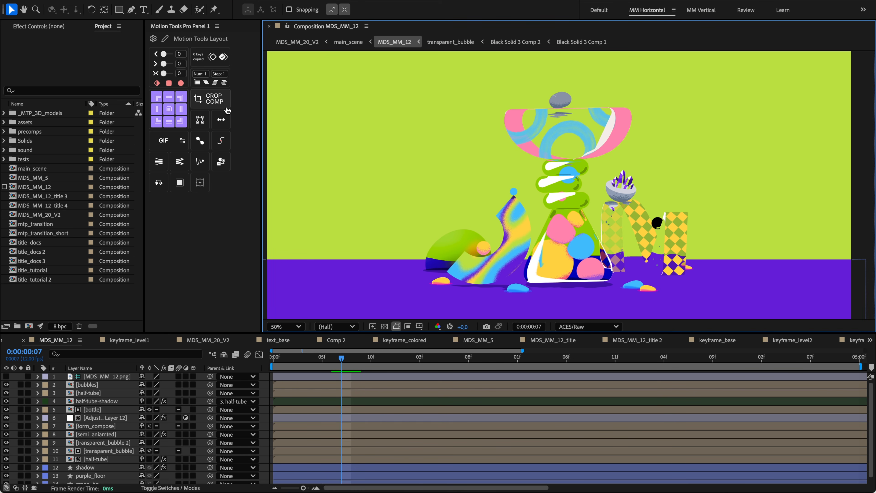
Step: Try the Parent Null tool in the MDS_MM_12 composition, and delete the result
click(201, 183)
click(560, 191)
key(Delete)
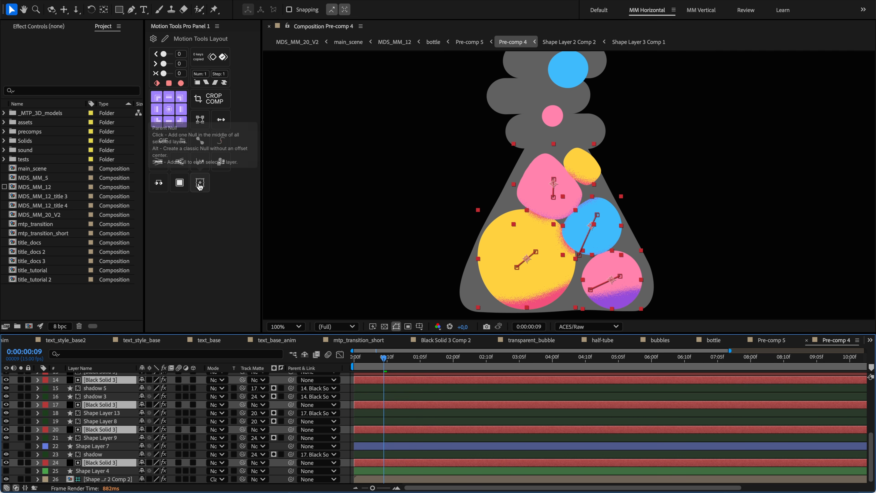
Step: Add one Parent Null in the middle of the selected Black Solid 3 layers, move the shapes with it, and undo both changes
click(207, 187)
drag(557, 228, 520, 228)
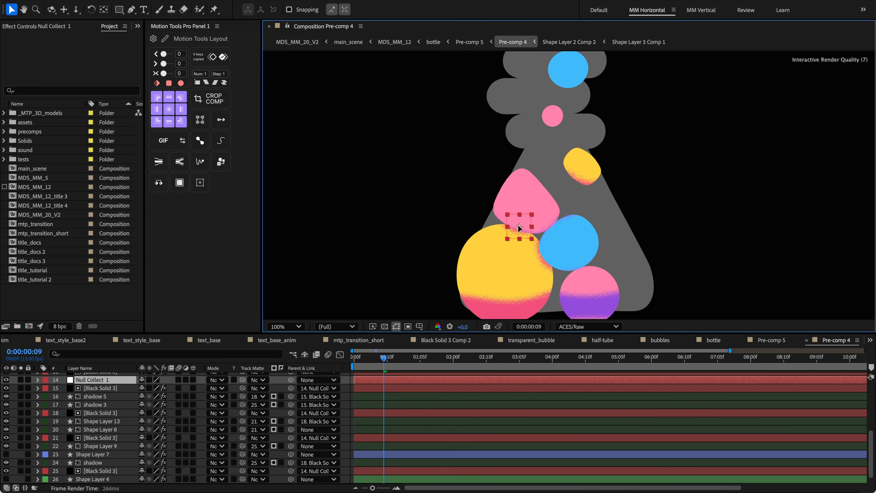
key(ctrl+z)
key(ctrl+z)
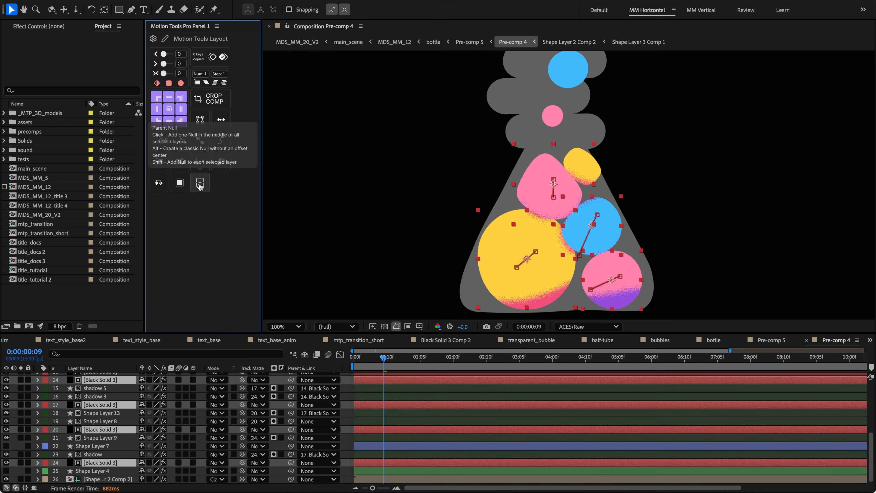
Step: Add a separate Parent Null to each selected Black Solid 3 layer, try moving the nulls, and undo the changes
click(200, 182)
mouse_move(591, 228)
mouse_down()
mouse_move(587, 239)
mouse_move(580, 222)
mouse_move(595, 223)
mouse_up()
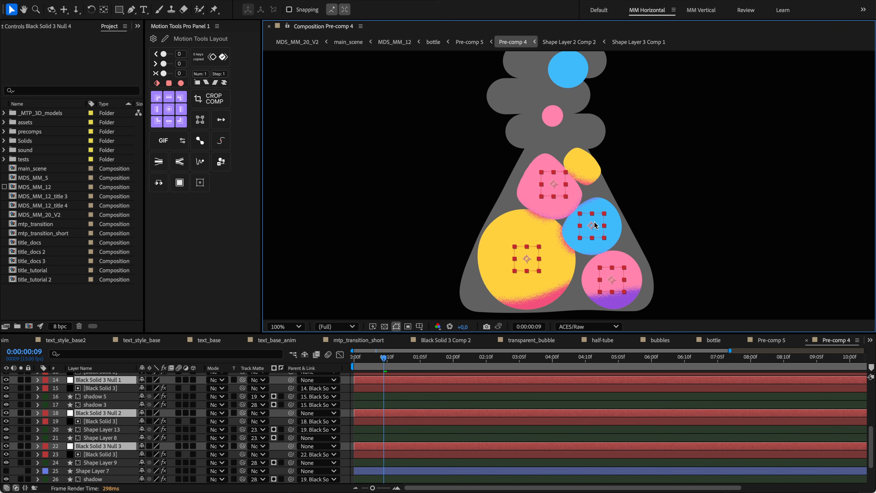
key(ctrl+z)
key(ctrl+z)
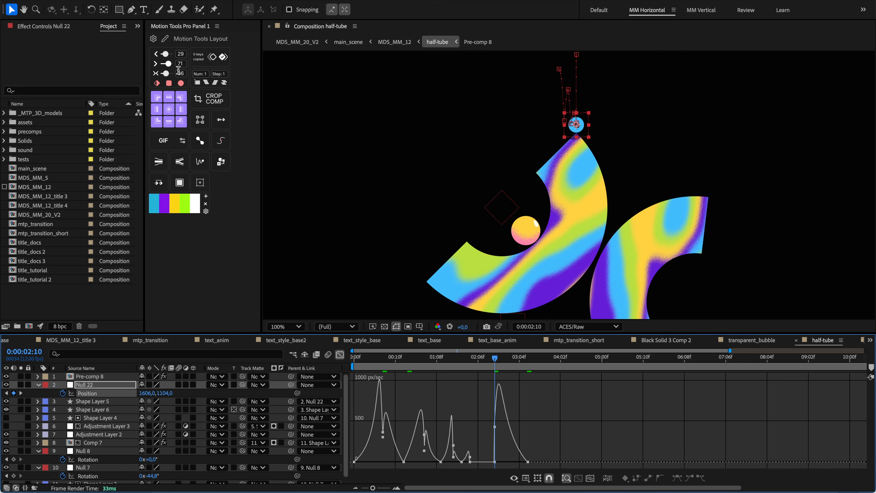
Step: Adjust the easing of Null 22's Position keyframes in Panel 1, using values such as 57 for the first slider and 64 for the second
drag(170, 62, 168, 62)
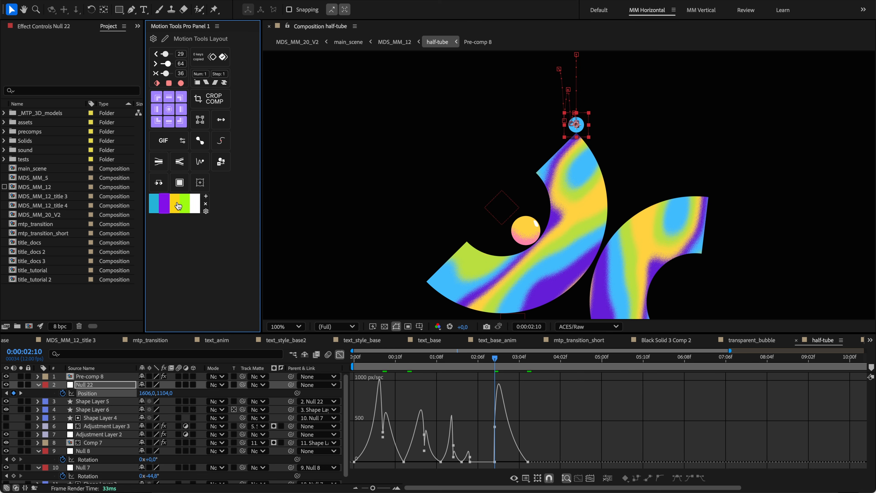
click(223, 75)
click(179, 54)
drag(548, 399, 485, 474)
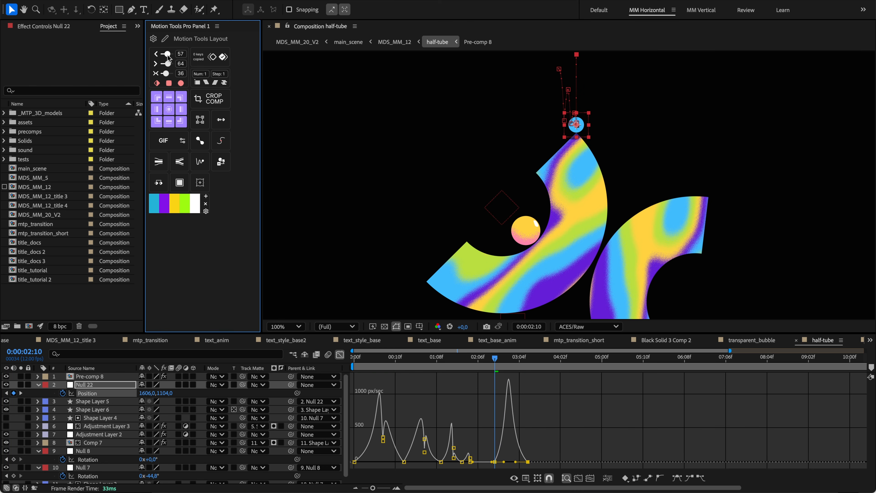
click(165, 64)
mouse_move(166, 61)
mouse_down()
mouse_move(169, 73)
mouse_move(164, 63)
mouse_up()
drag(168, 63, 169, 63)
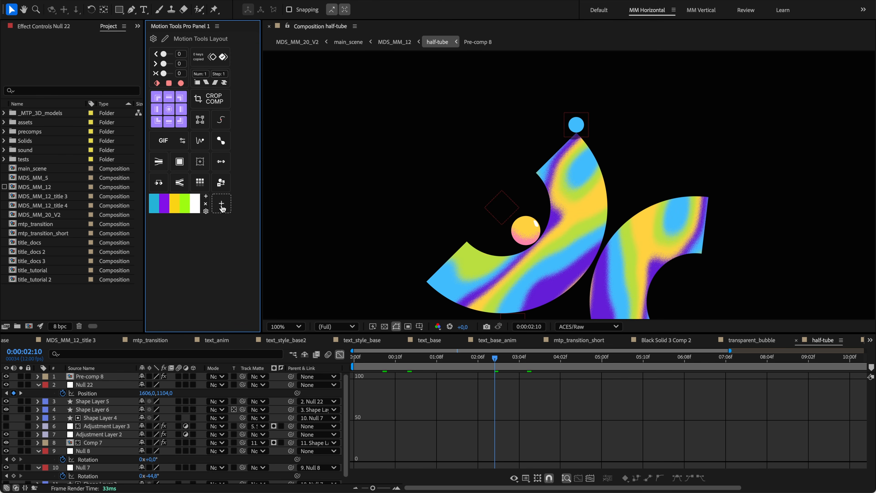
Step: Add the Bake Expressions script to the empty cell beside the color palette in Panel 1's layout
click(223, 209)
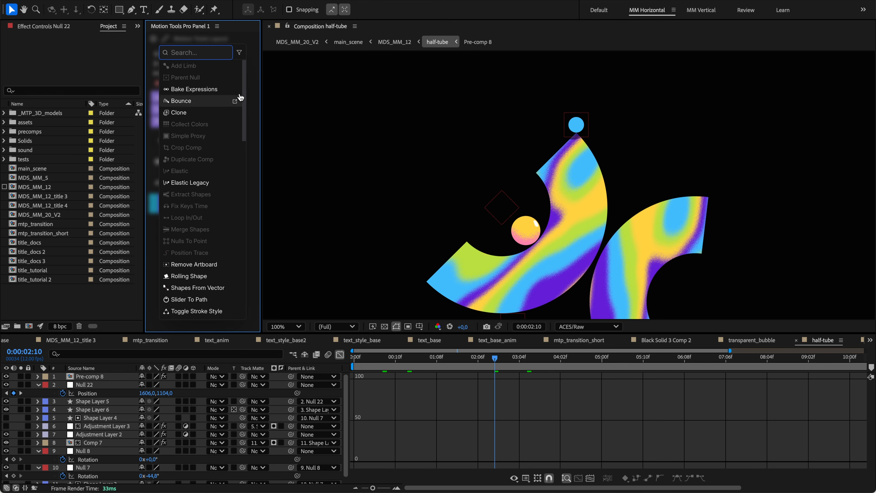
scroll(246, 114, down, 10)
scroll(247, 116, up, 10)
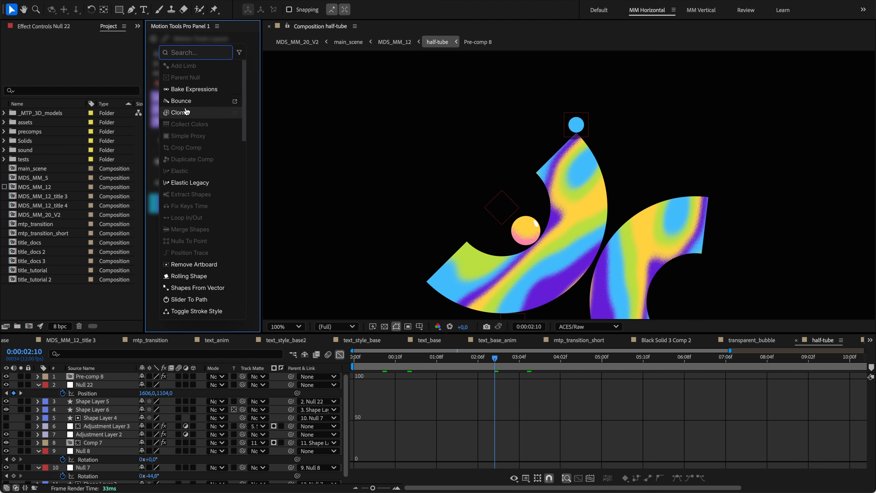
click(186, 91)
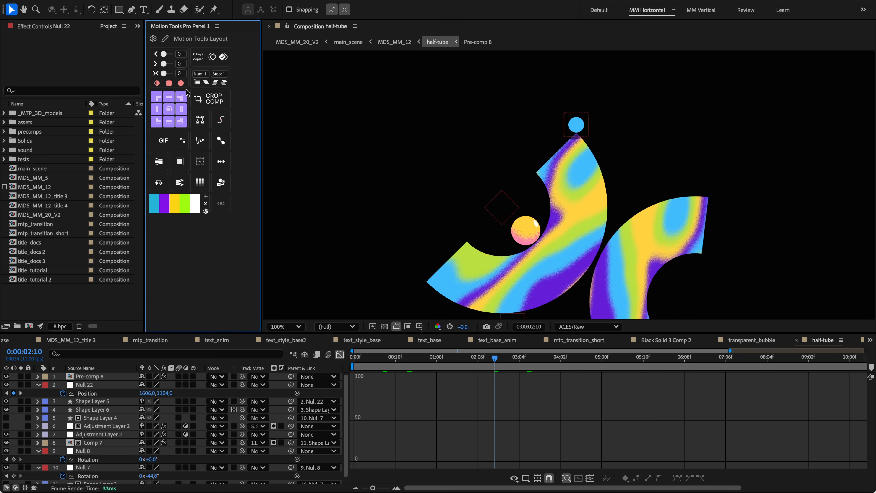
Step: Add the Clone script to the empty cell below the color palette in Panel 1's layout
click(159, 226)
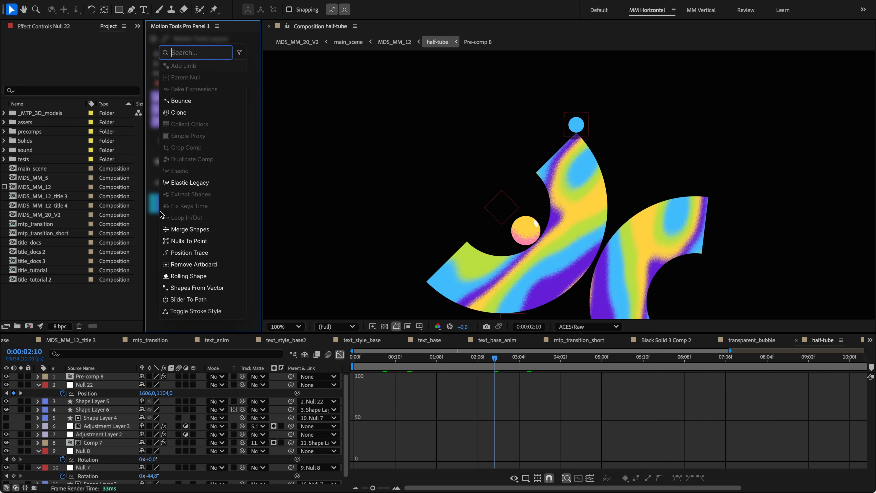
drag(184, 117, 182, 128)
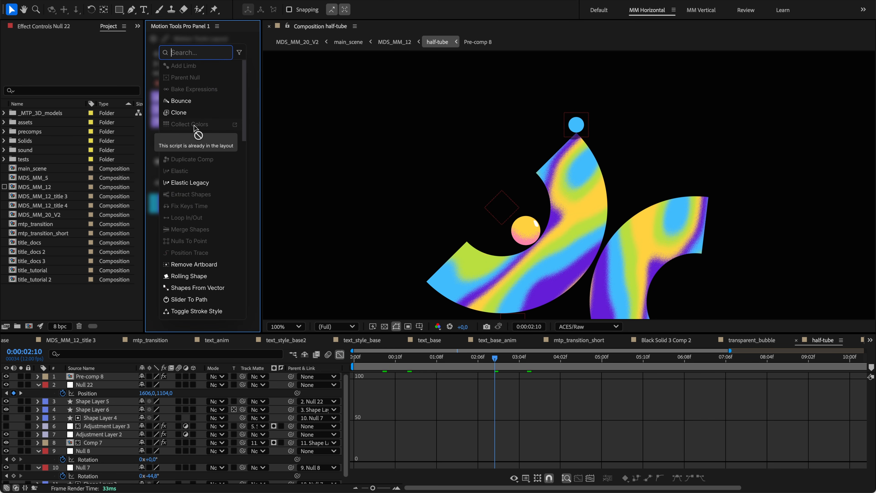
drag(211, 126, 208, 155)
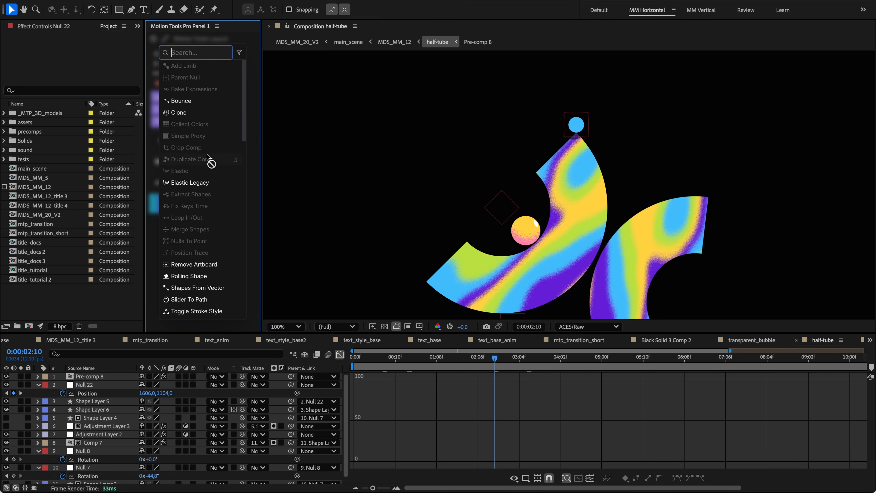
click(182, 112)
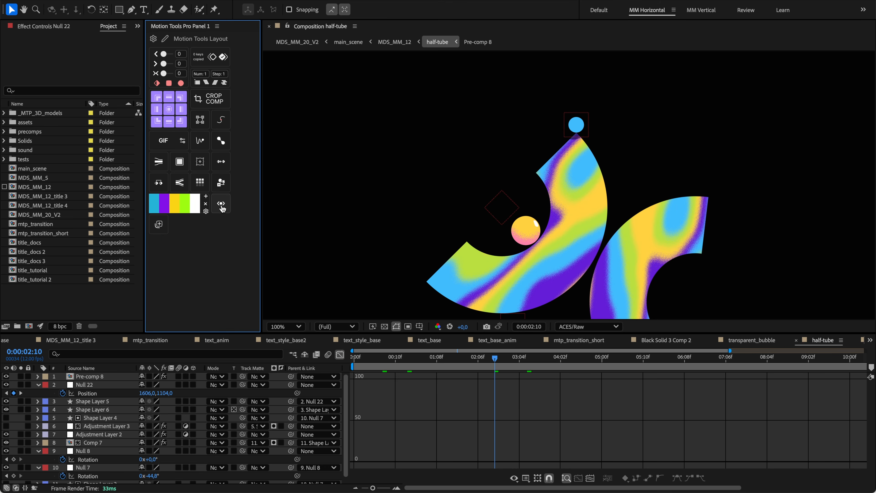
Step: Filter the list of addable tools by Widgets and by Expressions, and close the list without adding anything
click(236, 188)
click(239, 52)
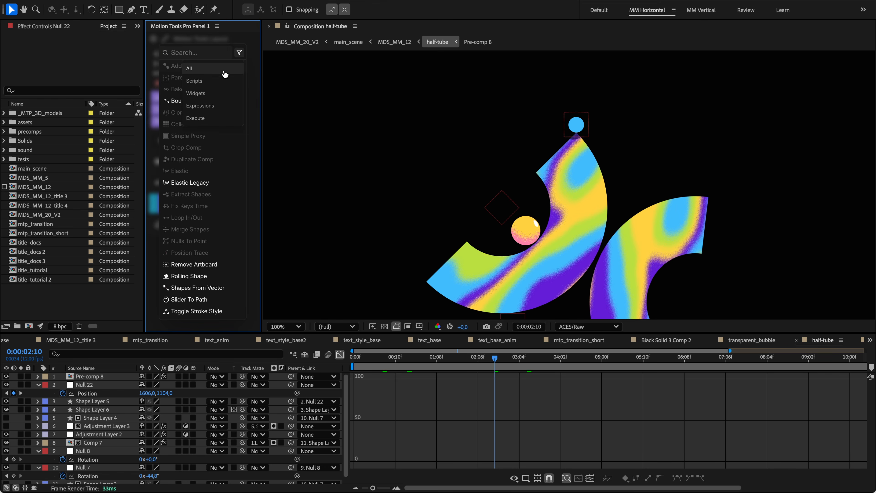
click(208, 94)
click(236, 83)
click(213, 107)
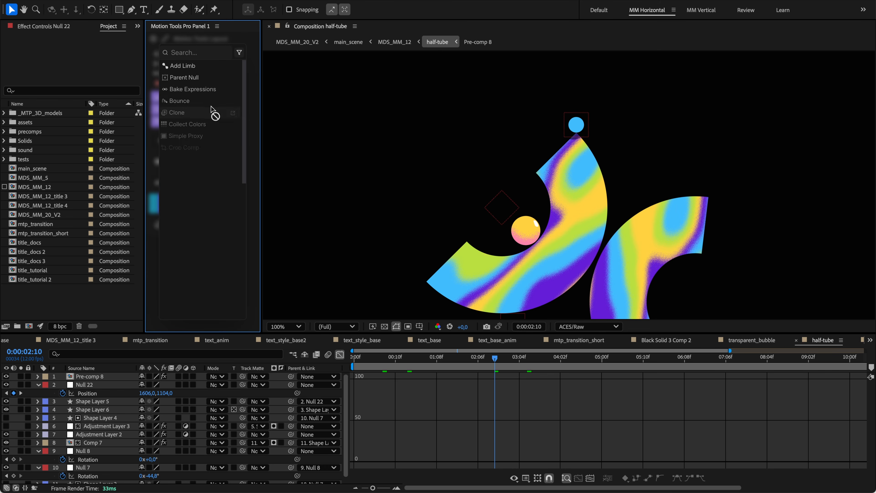
click(251, 62)
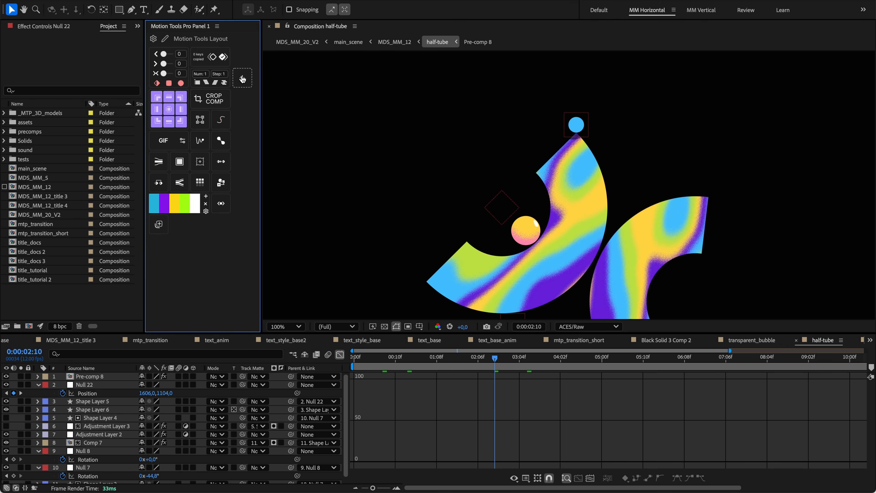
Step: Remove Parent Null, Collect Colors, Bake Expressions and Clone from Panel 1's layout while repositioning Simple Proxy, and leave layout editing
click(166, 40)
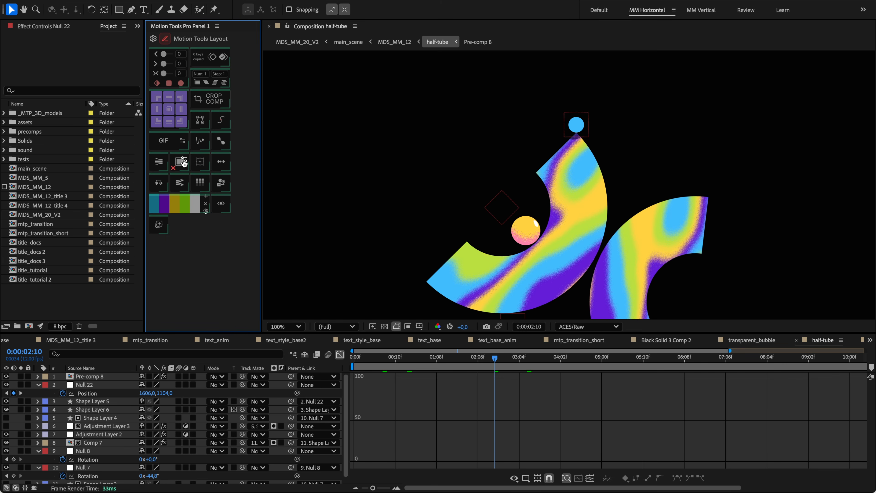
mouse_move(206, 170)
mouse_down()
mouse_move(227, 170)
mouse_move(204, 171)
mouse_up()
drag(174, 153, 222, 202)
drag(193, 235, 180, 202)
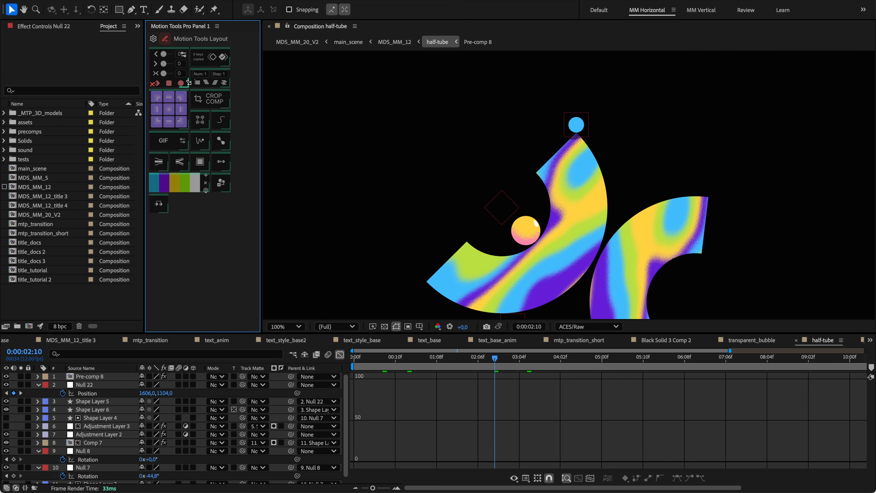
click(165, 41)
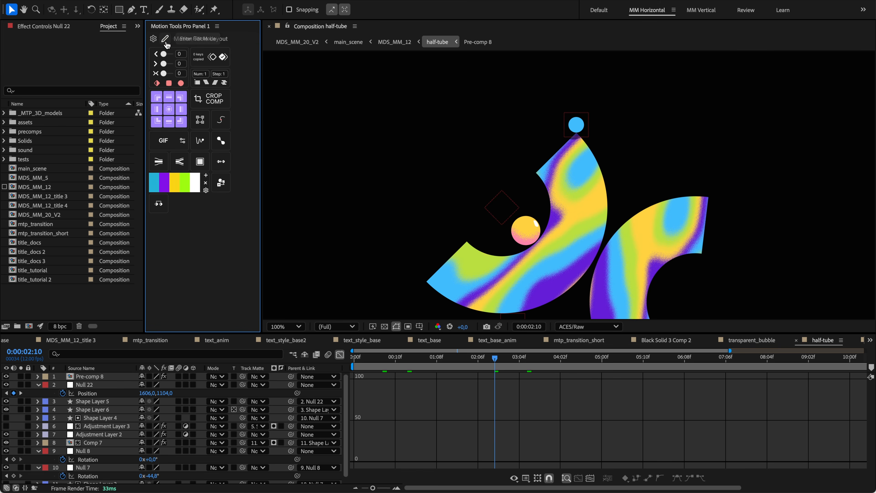
Step: Resize the color palette, easing sliders, anchor grid, Num/Step and Crop Comp tools in Panel 1's layout
click(166, 42)
drag(205, 200, 191, 233)
drag(188, 82, 167, 105)
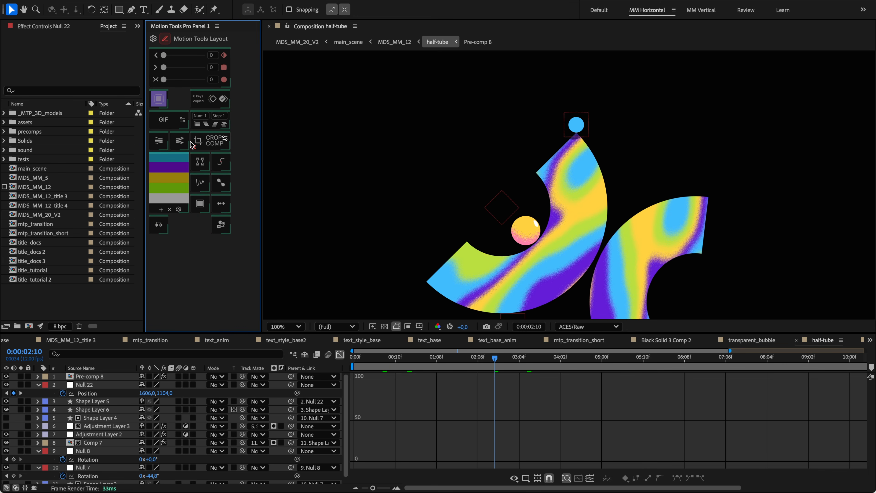
drag(224, 125, 226, 159)
drag(224, 190, 209, 190)
mouse_move(227, 116)
mouse_down()
mouse_move(225, 144)
mouse_move(226, 108)
mouse_up()
drag(169, 109, 189, 130)
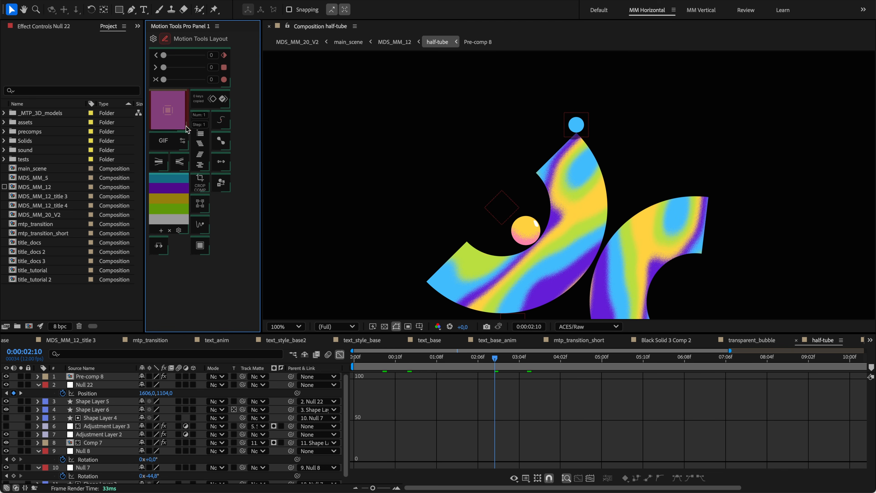
click(164, 37)
Step: Rearrange Panel 1's layout with the Num/Step tool beside the easing sliders, and remove Simple Proxy and Fix Keys Time
mouse_move(222, 164)
drag(223, 164, 221, 136)
mouse_move(158, 243)
drag(158, 237, 201, 224)
mouse_move(184, 231)
mouse_move(204, 246)
drag(204, 242, 179, 203)
mouse_move(199, 221)
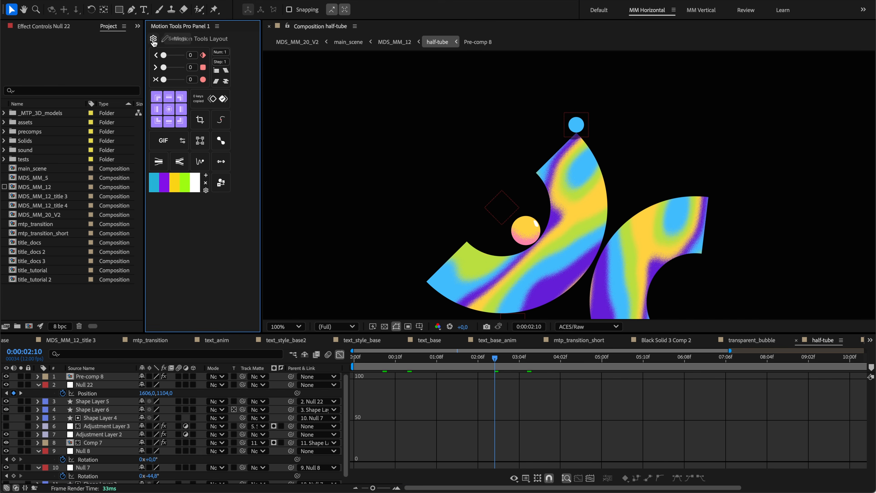
Step: Open the Motion Tools content settings window with the Scripts Gallery from Panel 1
click(153, 39)
drag(282, 24, 309, 48)
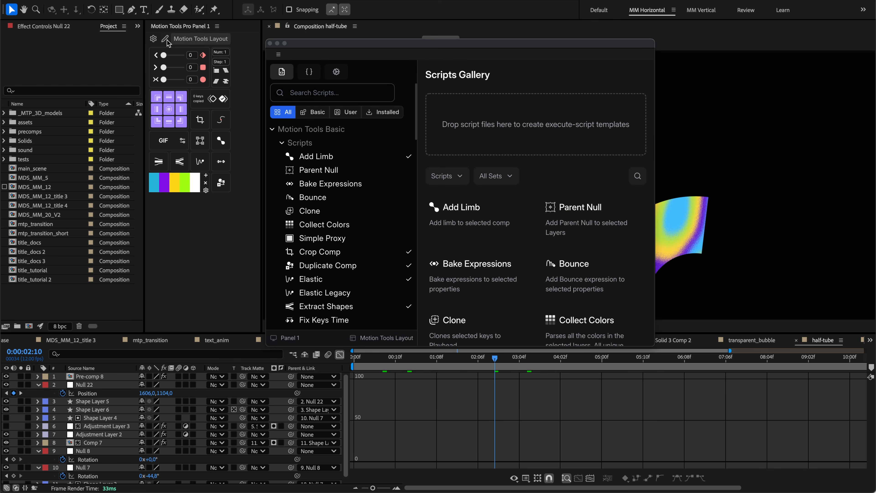
click(154, 40)
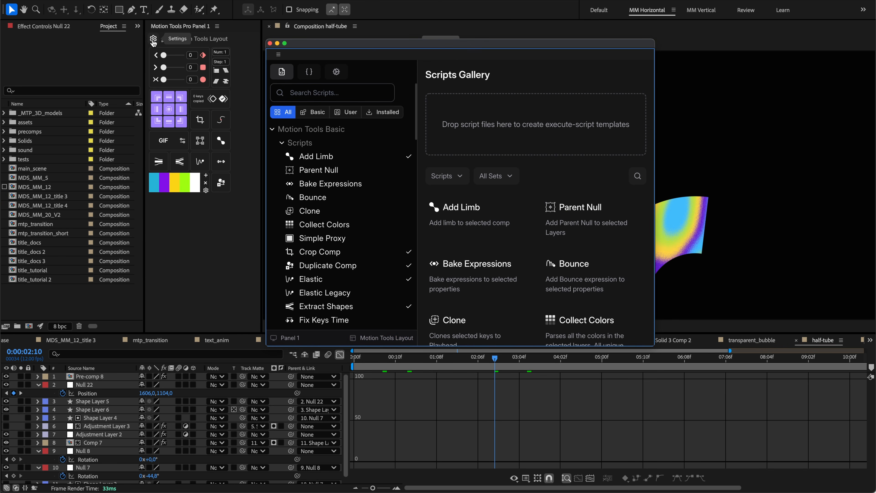
right_click(195, 200)
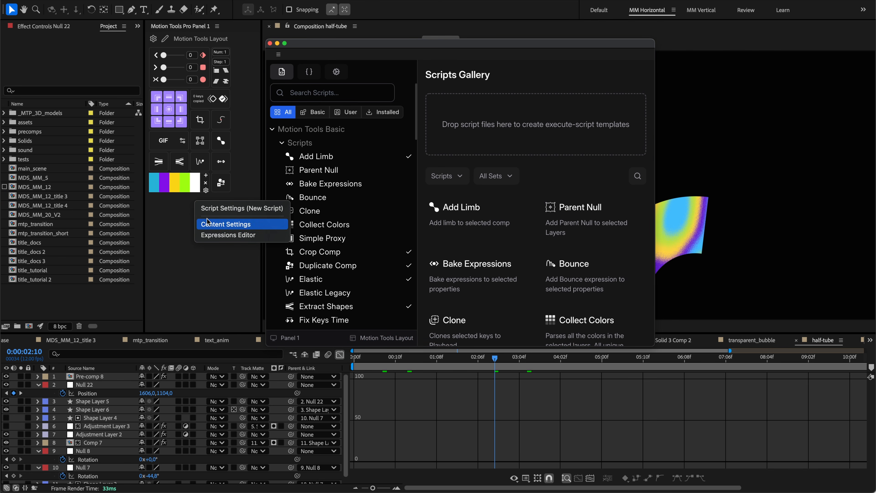
click(243, 224)
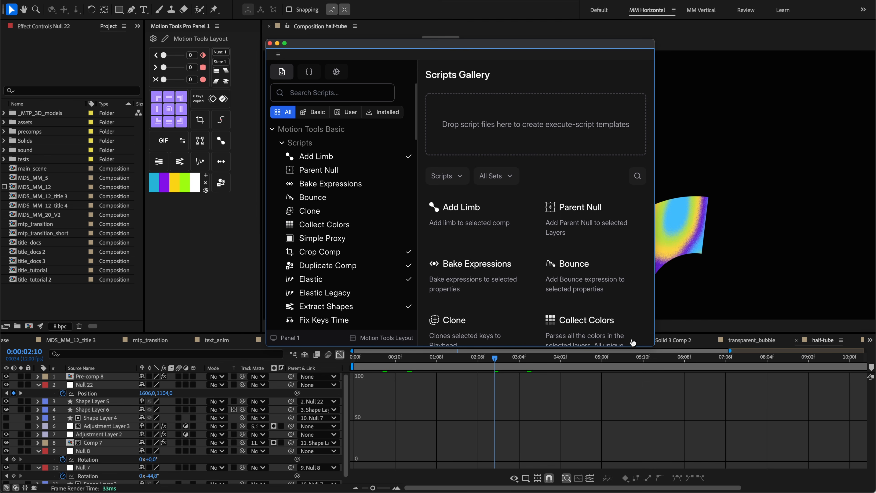
Step: Enlarge the content settings window to show three gallery columns, and place it nearer to Panel 1
drag(649, 348, 766, 408)
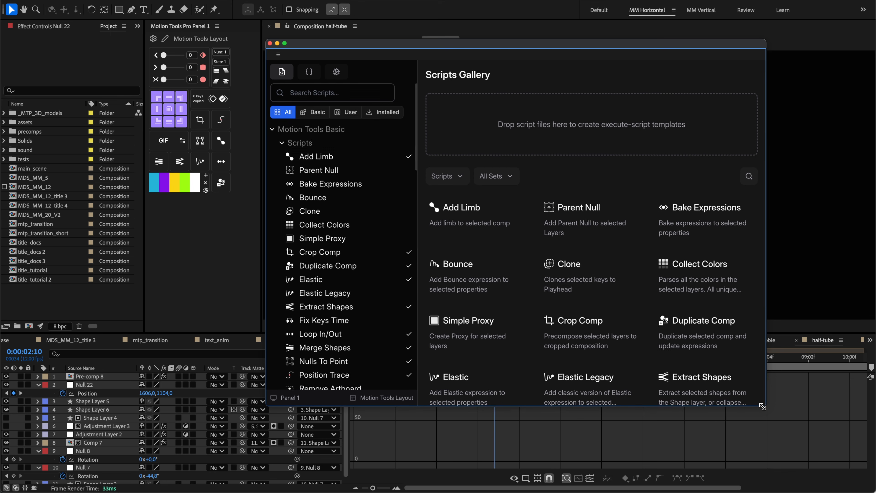
scroll(362, 242, down, 5)
scroll(366, 244, up, 5)
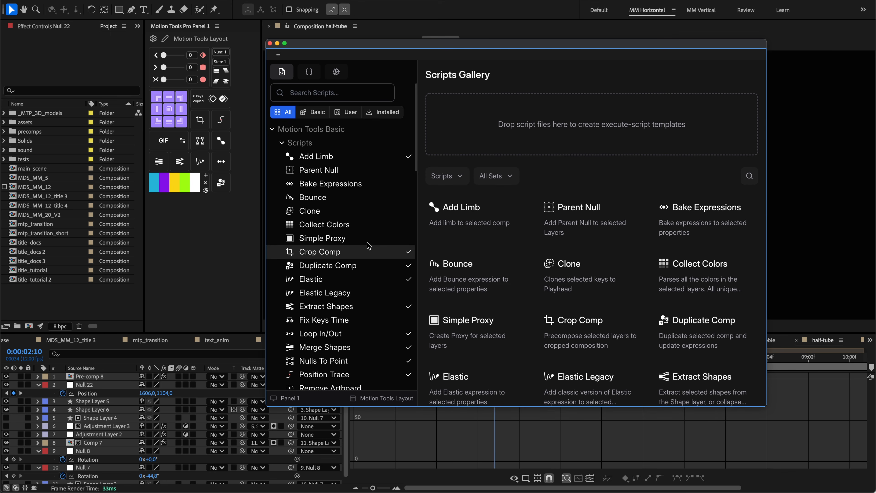
scroll(503, 233, down, 1)
scroll(503, 234, up, 1)
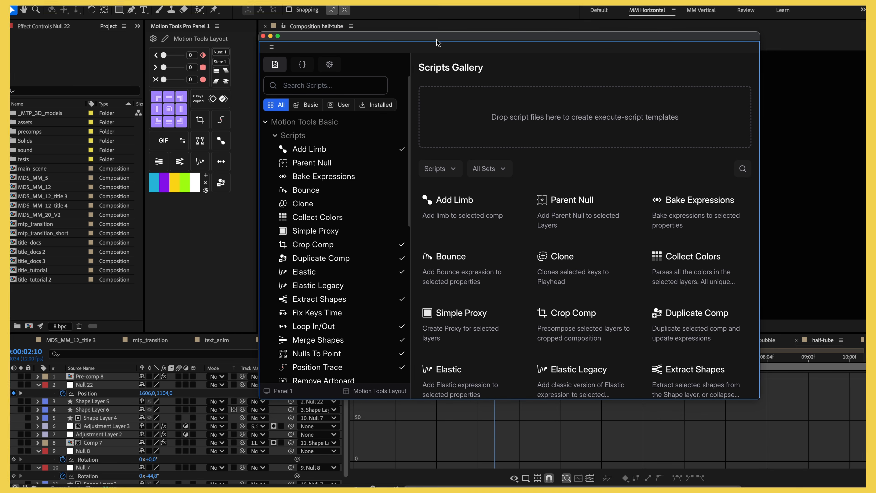
drag(424, 42, 402, 44)
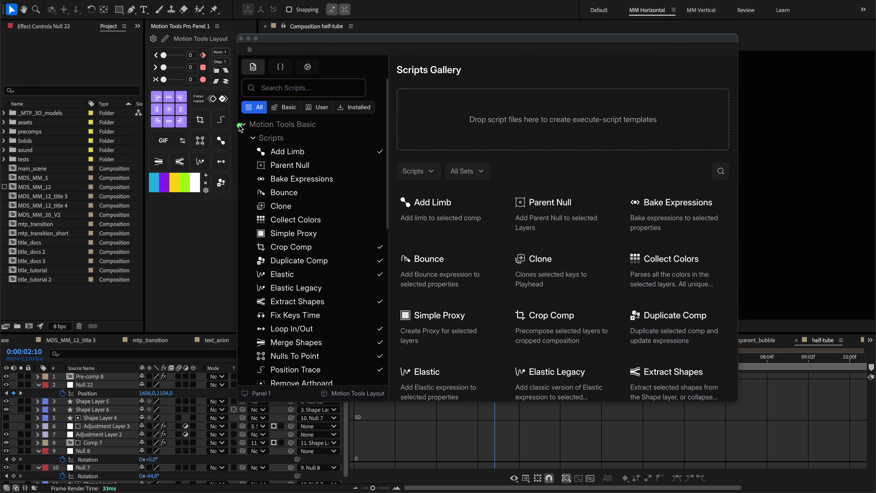
Step: Examine the scripts listed under the Basic, User and Installed filters, and return the list to All
scroll(313, 207, down, 10)
scroll(314, 207, up, 10)
click(285, 107)
click(319, 107)
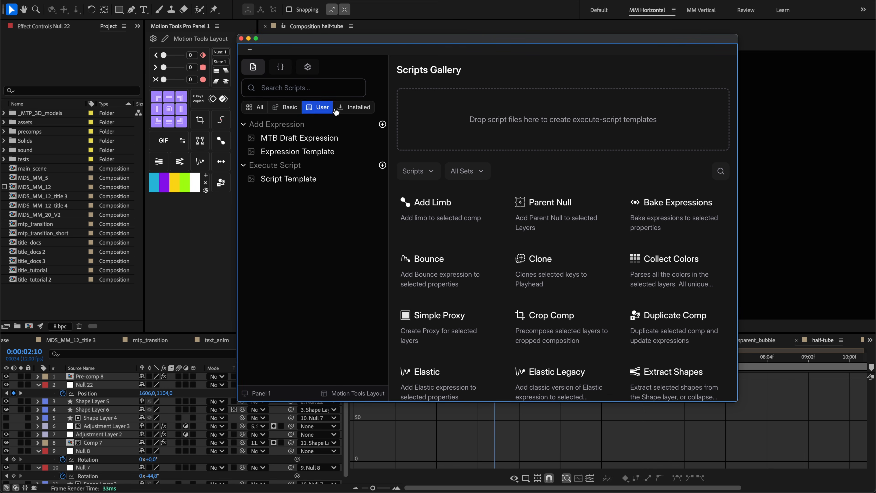
click(360, 112)
click(318, 110)
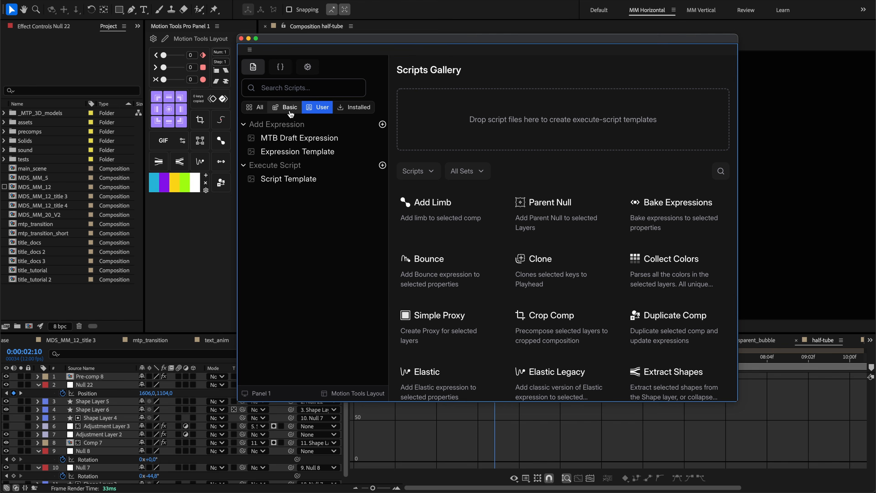
click(291, 113)
click(264, 111)
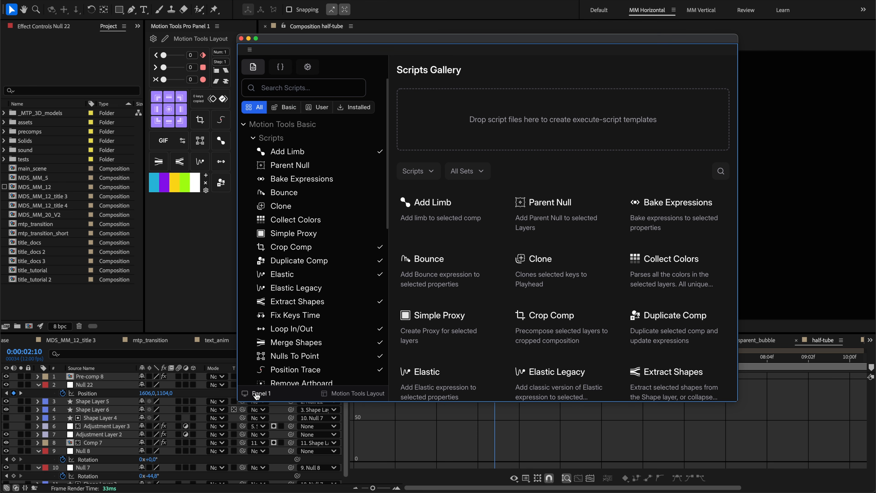
Step: View the available panels and layouts in the content settings window's panel and layout selectors, keeping Panel 1 and Motion Tools Layout
click(257, 394)
click(343, 393)
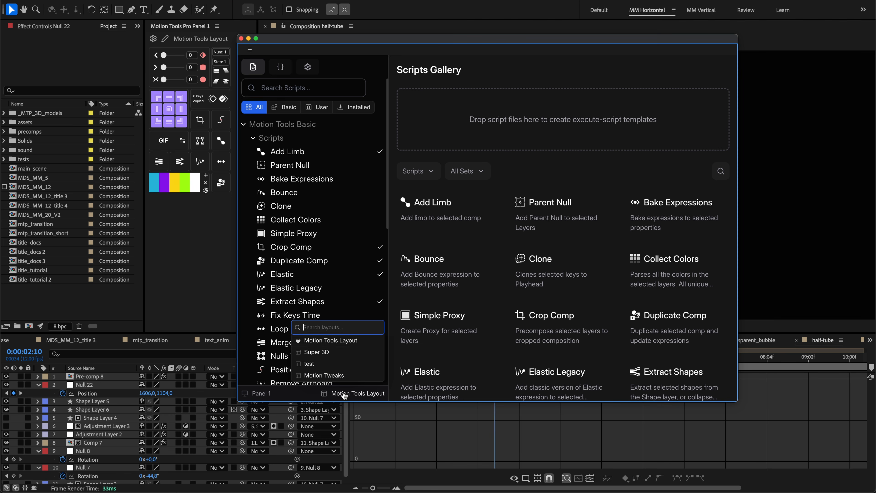
click(257, 397)
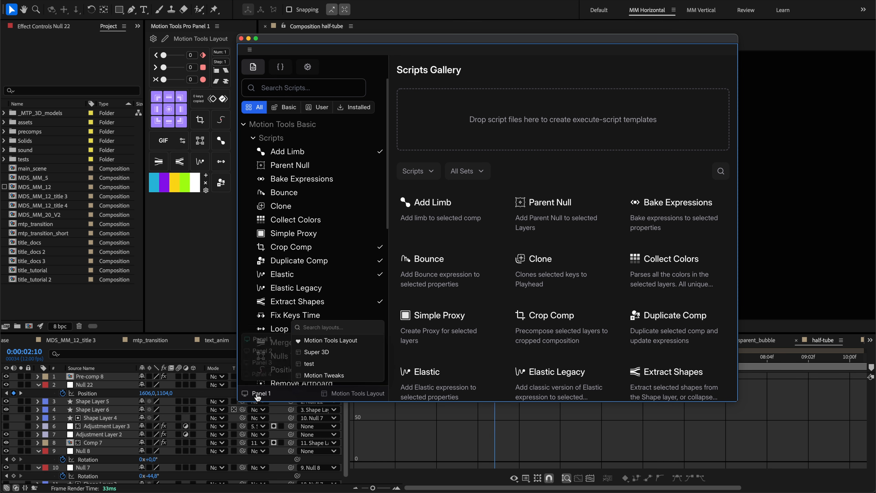
click(339, 396)
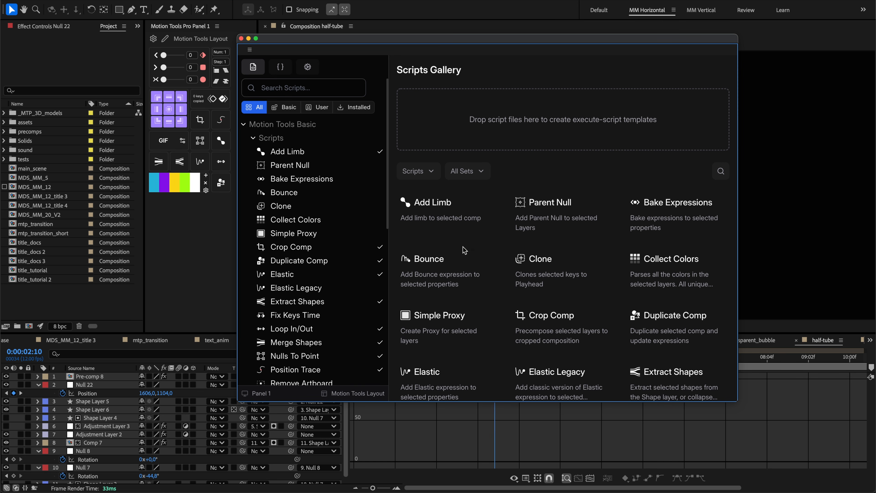
Step: Examine the description pages of several listed scripts, ending with Fix Keys Time, and return to the Scripts Gallery
click(363, 220)
click(338, 276)
click(332, 344)
click(327, 275)
click(323, 234)
click(321, 274)
click(324, 316)
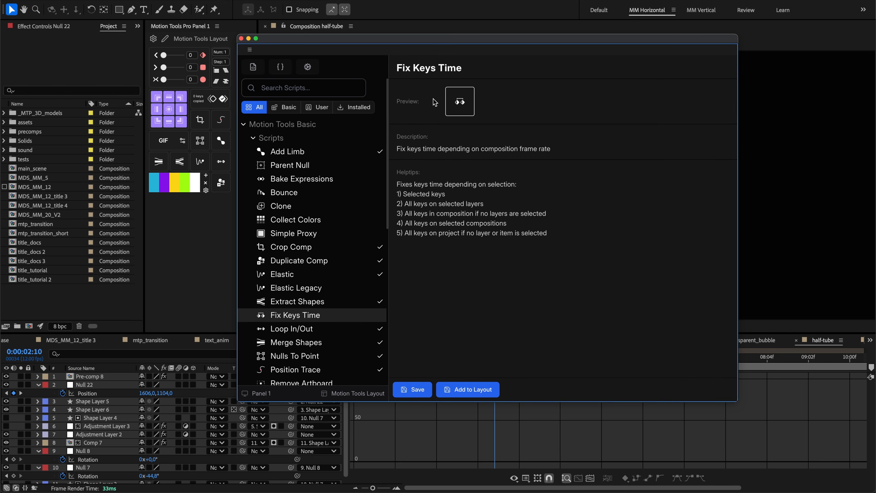
click(251, 71)
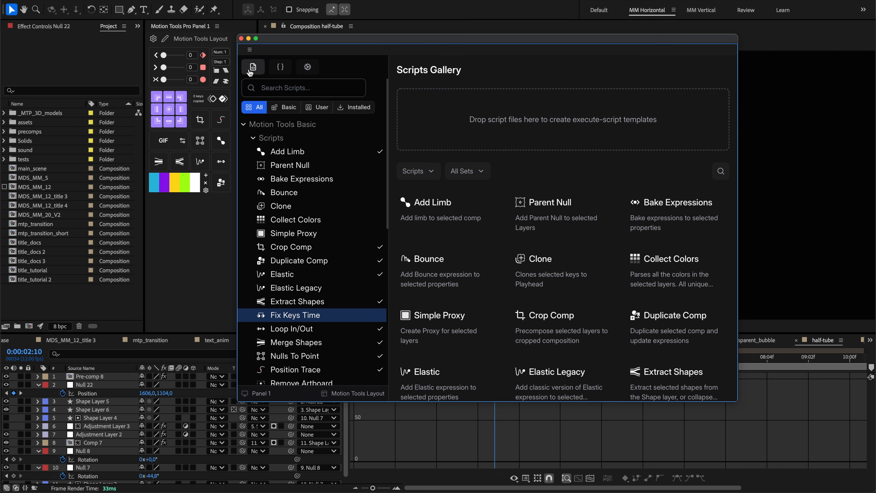
Step: Browse the Scripts Gallery cards and its type filter, read the Clone script's details, and return to the gallery
scroll(581, 234, down, 5)
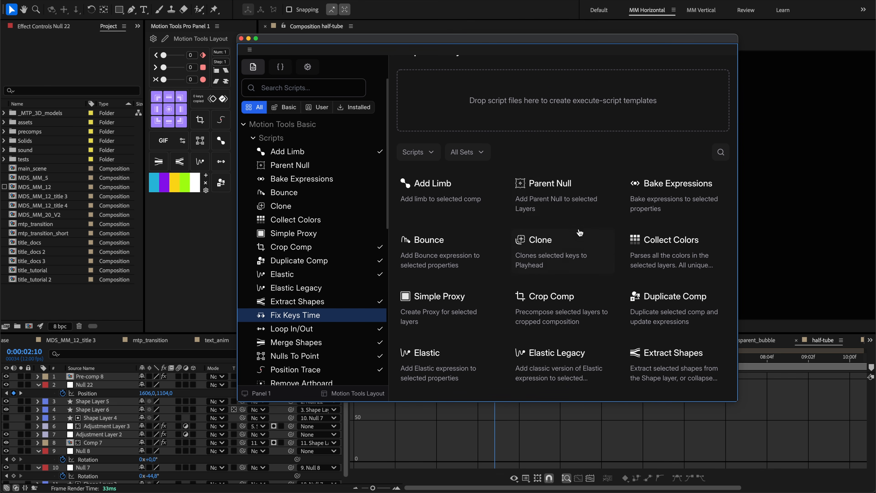
scroll(580, 232, down, 1)
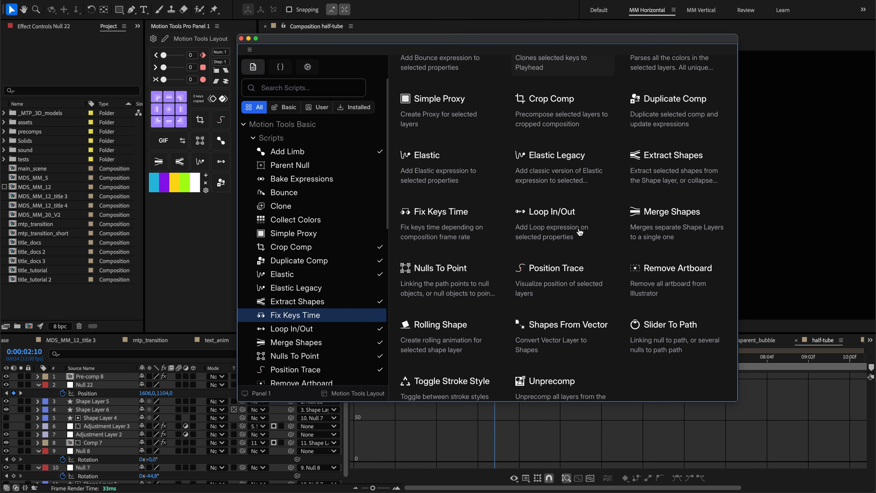
scroll(551, 245, up, 3)
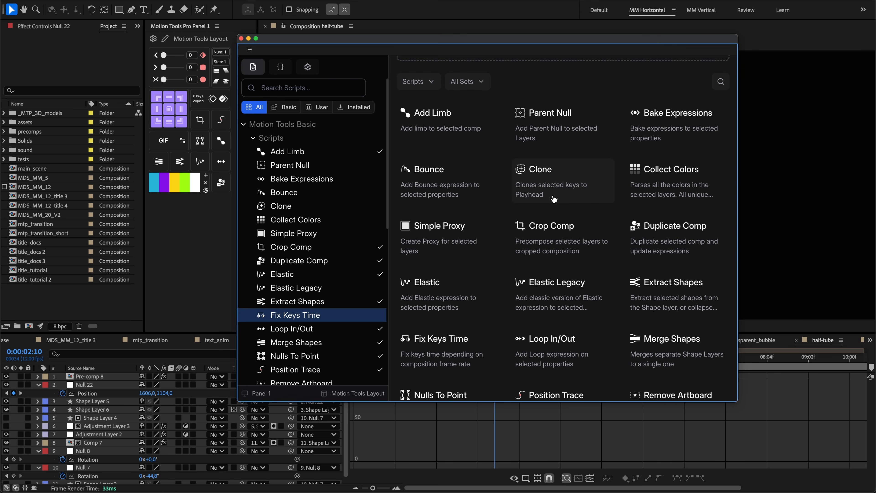
scroll(555, 198, up, 1)
click(417, 122)
click(418, 122)
click(551, 219)
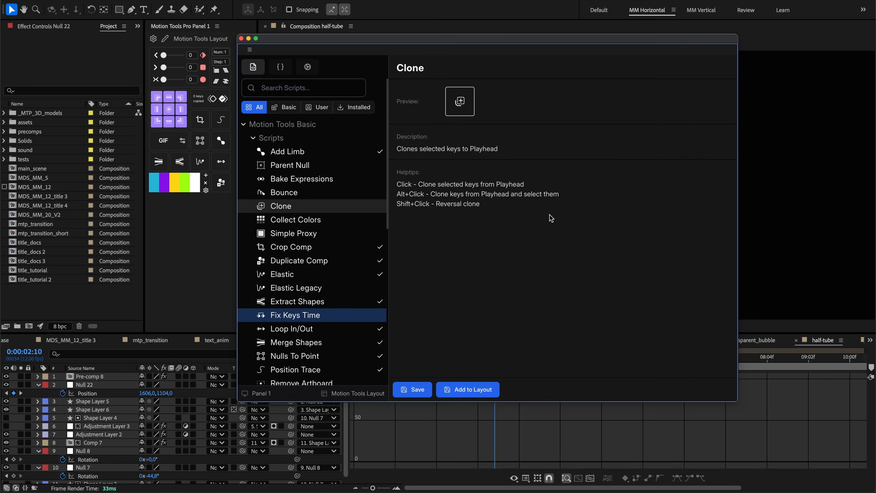
key(Escape)
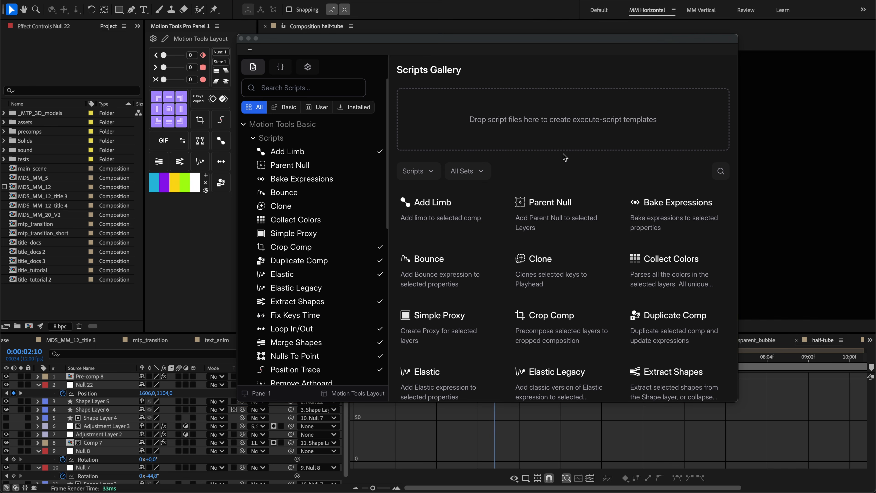
Step: Import Motion Tools.jsxbin from the ScriptUI Panels folder in Finder into the Scripts Gallery as an execute-script template
mouse_move(553, 95)
mouse_down()
mouse_move(441, 89)
mouse_move(627, 156)
mouse_move(486, 83)
mouse_up()
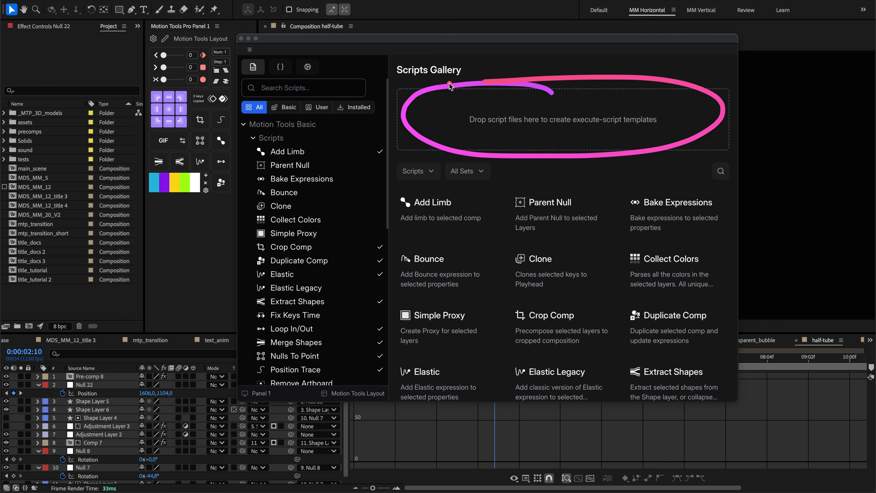
click(180, 254)
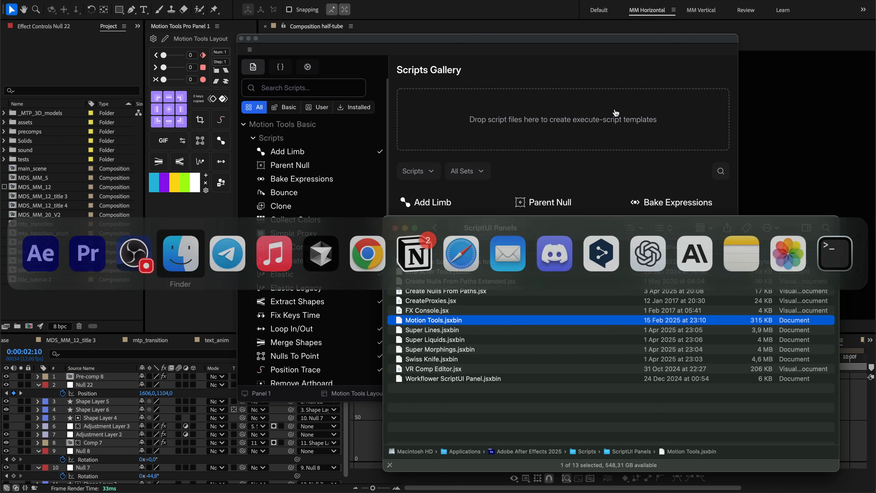
drag(545, 227, 553, 234)
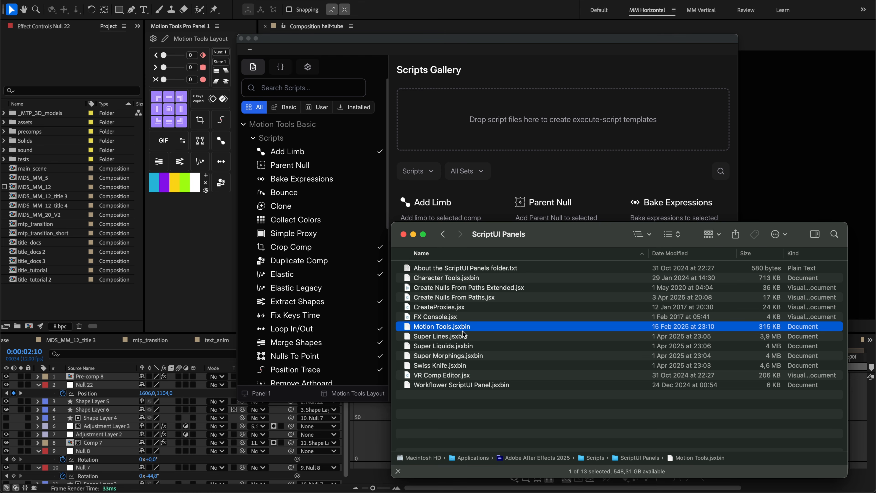
drag(448, 331, 507, 130)
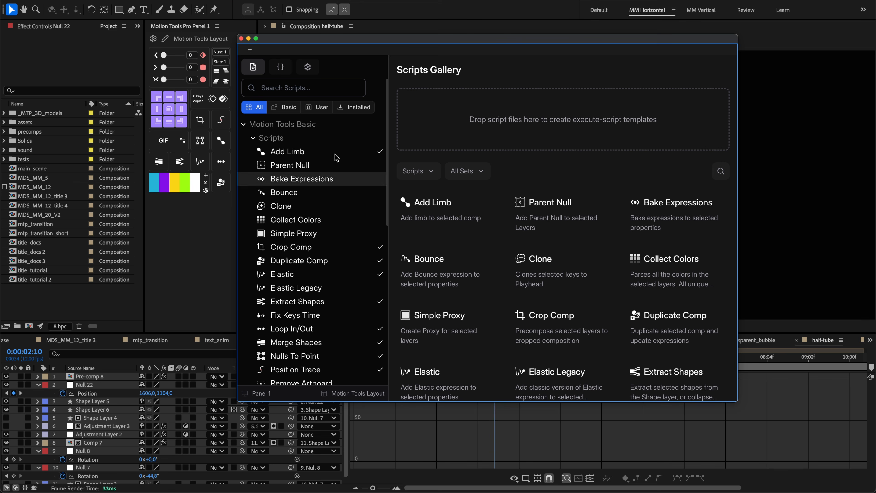
Step: Shorten the Imported_Motion Tools user script's button label to Motion Tools, save it and add it to the layout
click(323, 111)
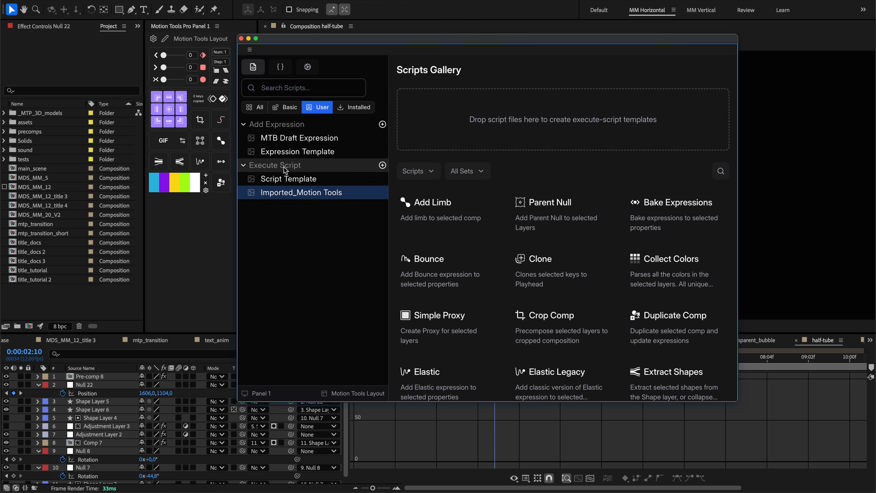
click(296, 192)
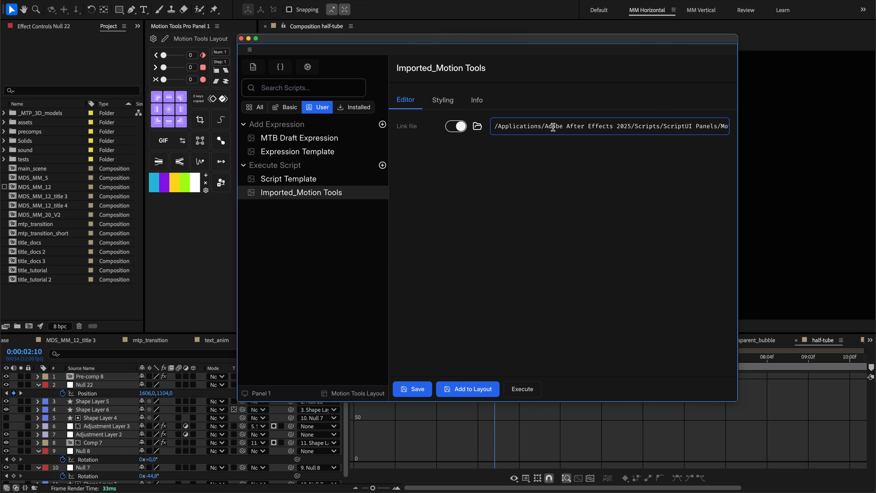
click(462, 103)
drag(448, 138, 470, 138)
key(BackSpace)
click(409, 392)
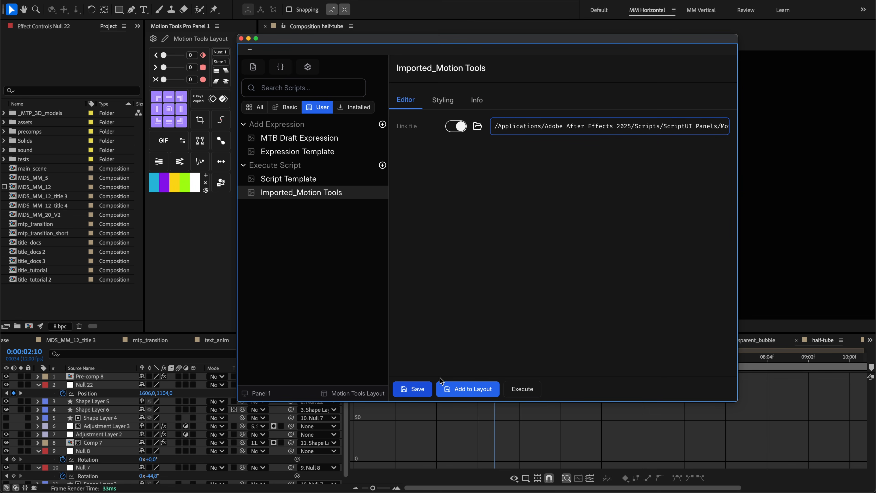
click(455, 388)
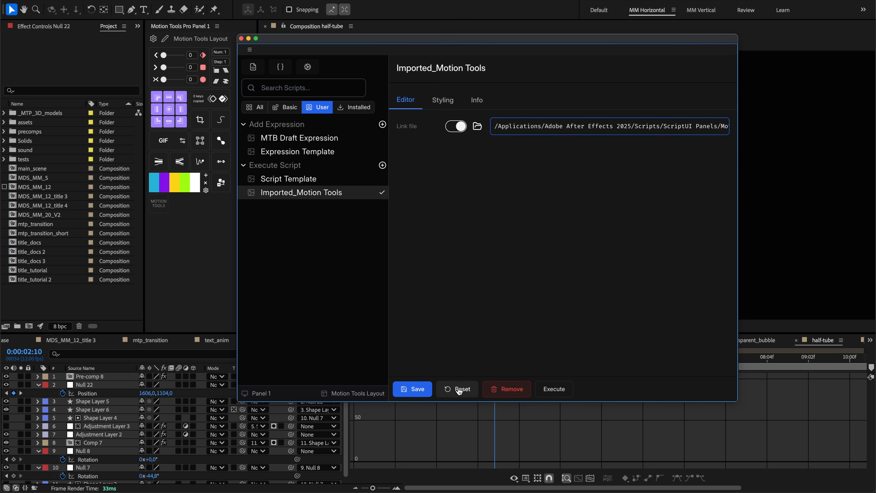
Step: Run the imported Motion Tools script from Panel 1 to check its Motion Tools Classic window, and close that window
click(165, 206)
drag(426, 248, 433, 175)
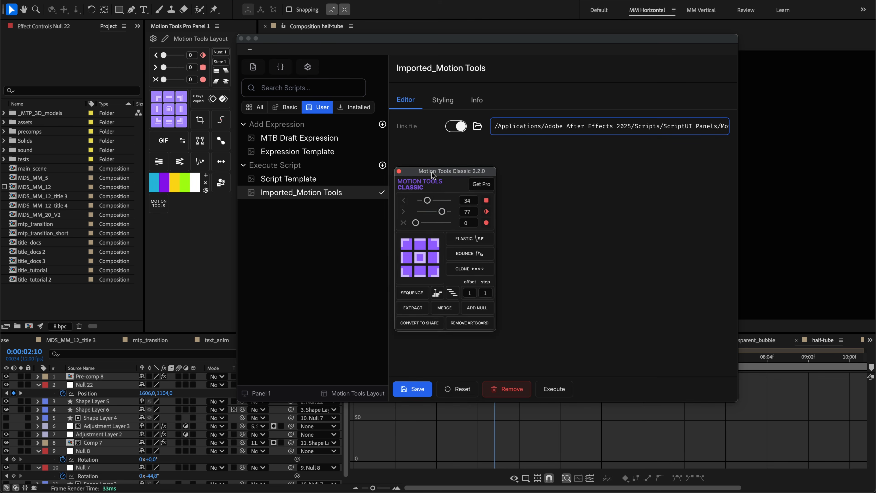
click(399, 171)
click(159, 203)
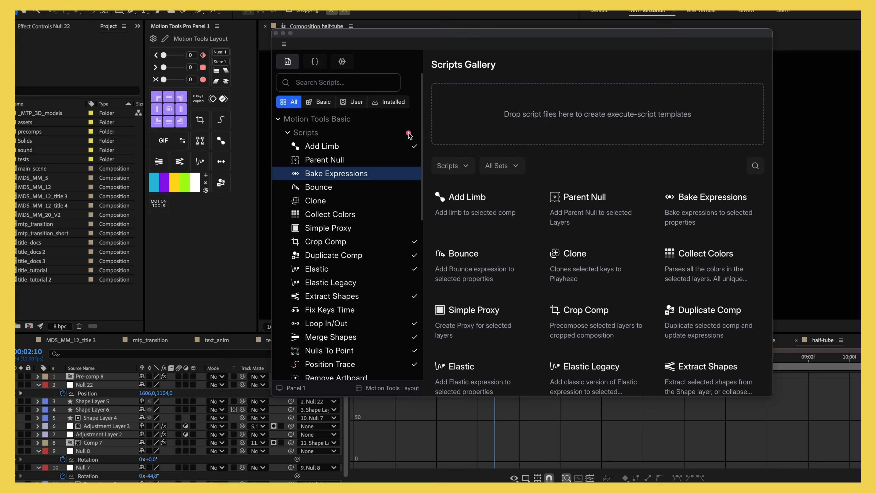
Step: Open the Expressions Gallery and examine its extra options, category filter, expression search and Favorites filter
click(316, 62)
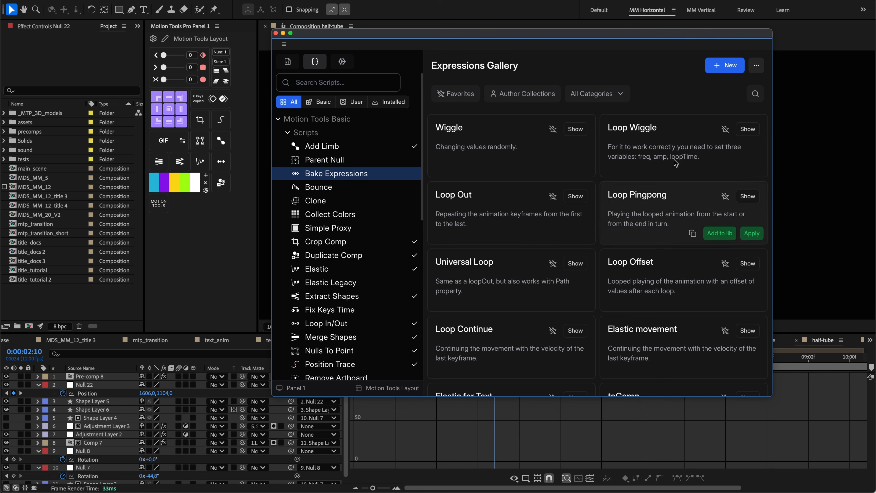
click(758, 67)
click(757, 68)
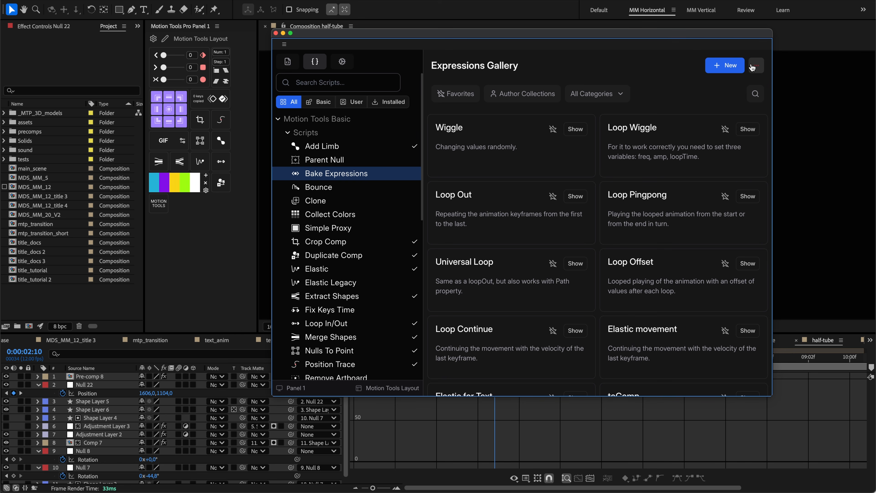
click(615, 99)
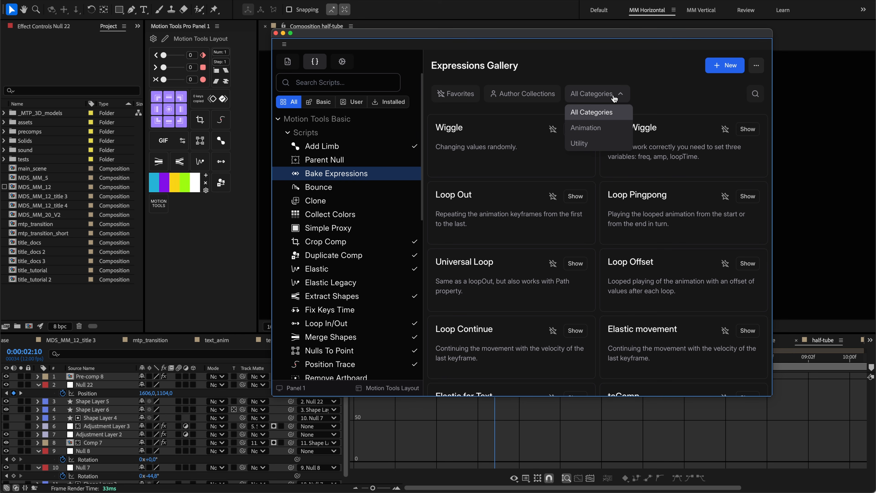
click(611, 82)
click(756, 94)
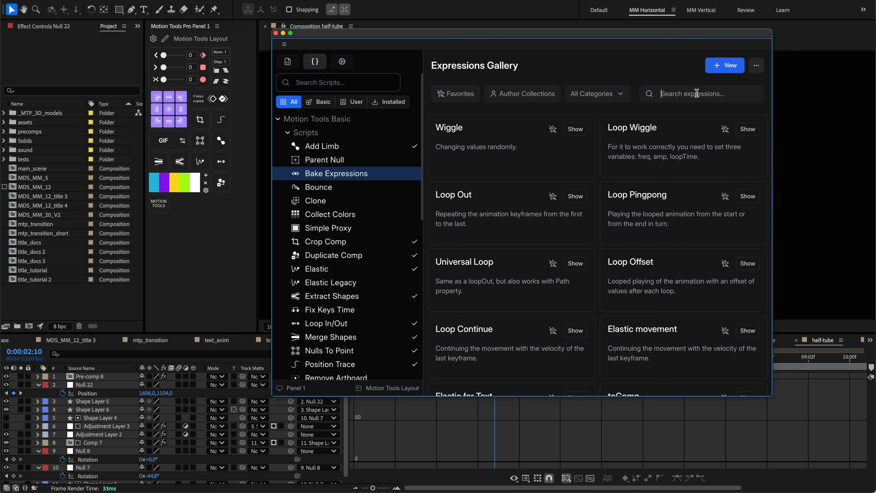
click(454, 95)
click(455, 95)
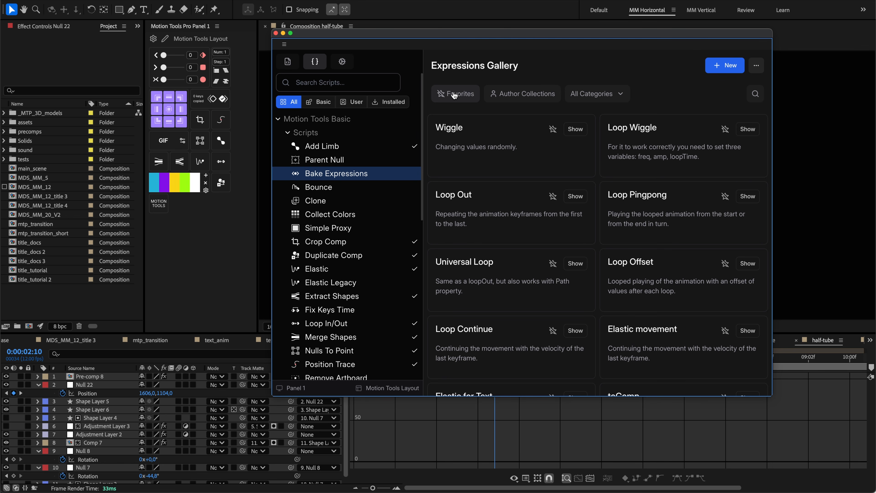
mouse_move(485, 128)
Step: Inspect the Character Animation Toolkit and Motion Essentials 2025 author collections, and return to the full expressions list
click(524, 93)
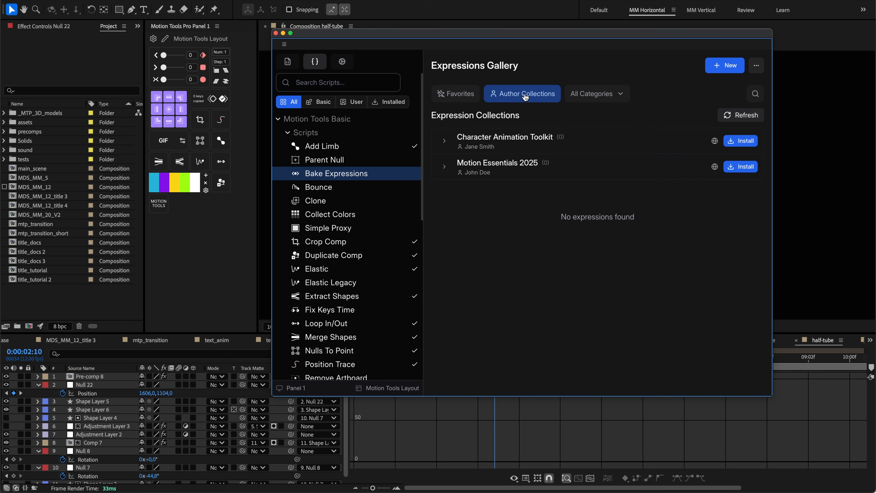
click(445, 166)
click(444, 142)
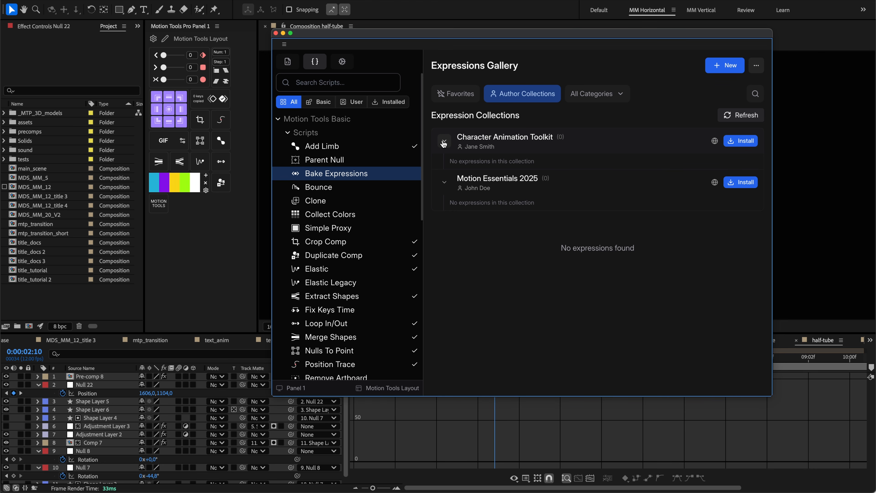
click(445, 142)
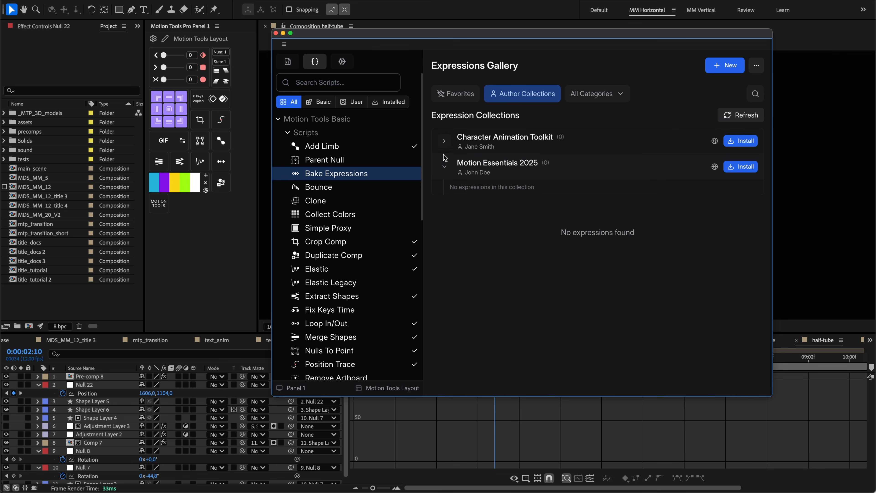
click(444, 166)
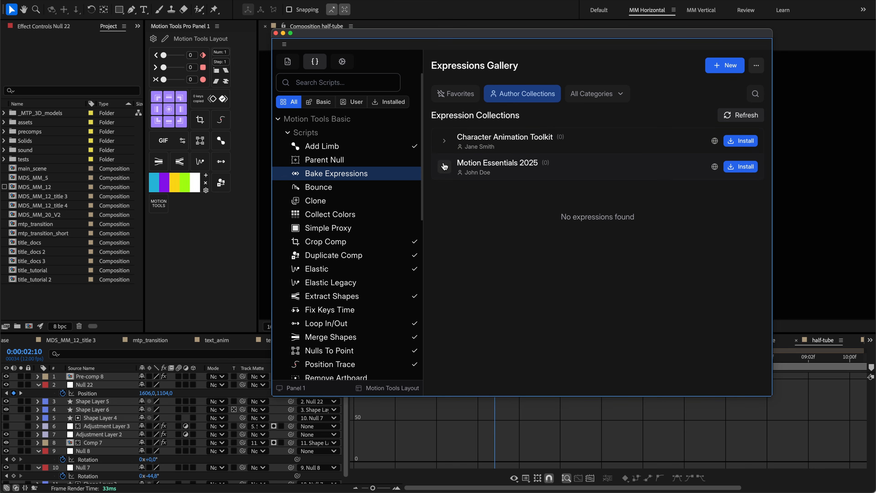
click(511, 97)
Step: Show the Loop Wiggle expression's code, mark it as a favorite and copy its code, with the gallery filtered to Favorites
mouse_move(501, 154)
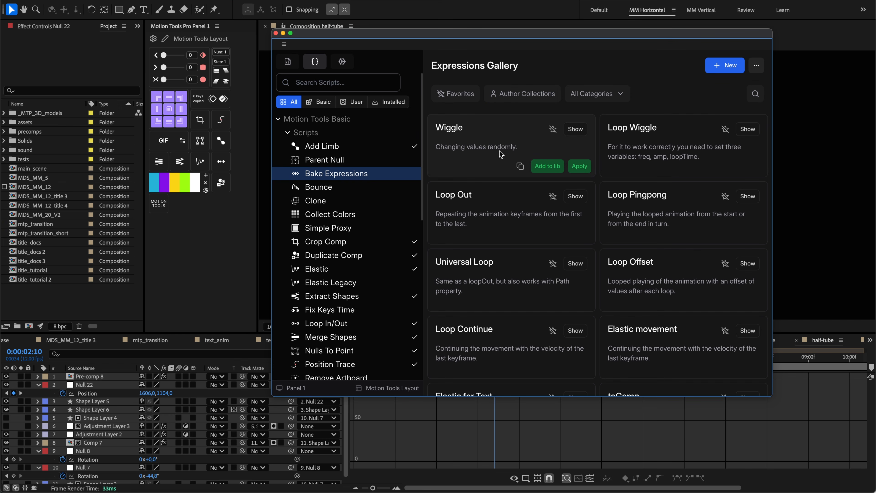
mouse_move(641, 149)
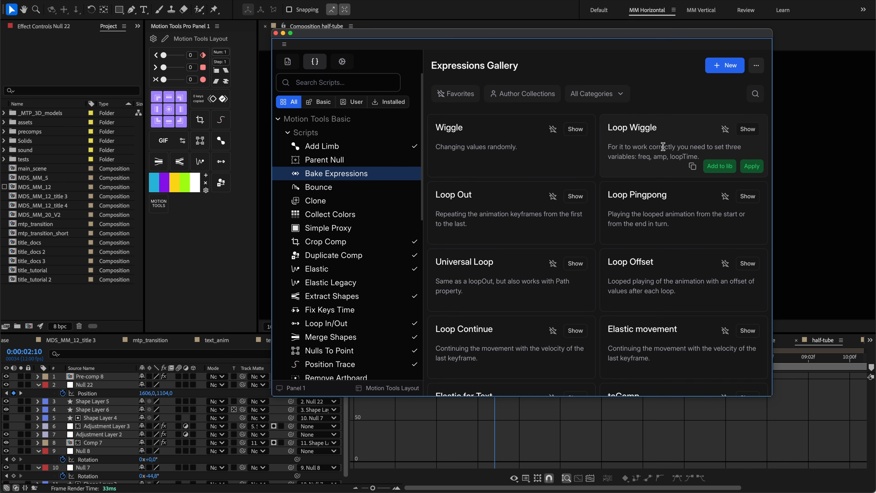
click(753, 132)
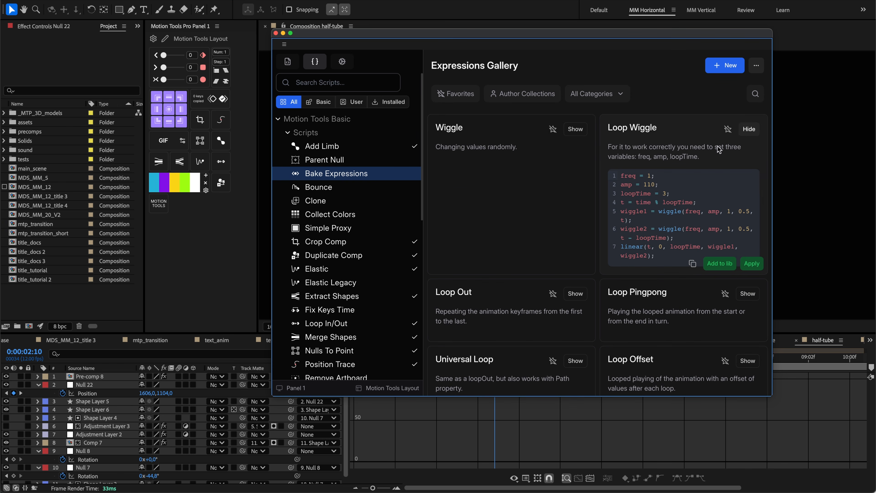
click(729, 130)
click(692, 263)
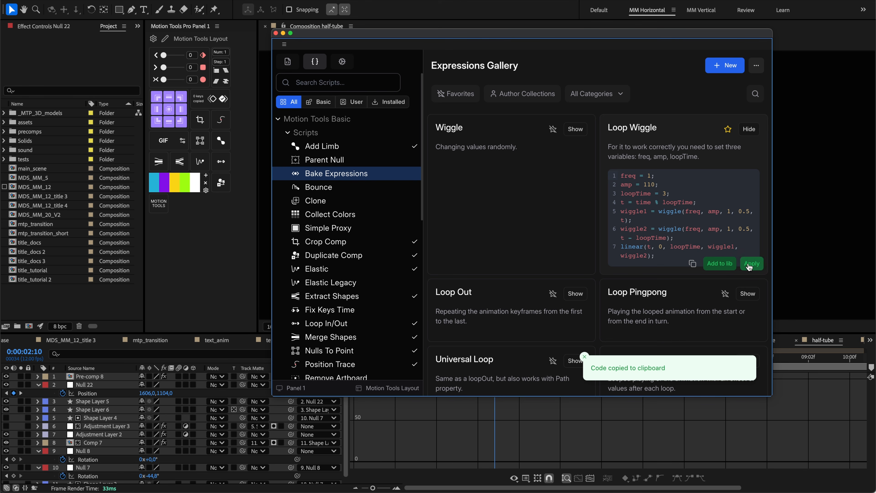
click(461, 96)
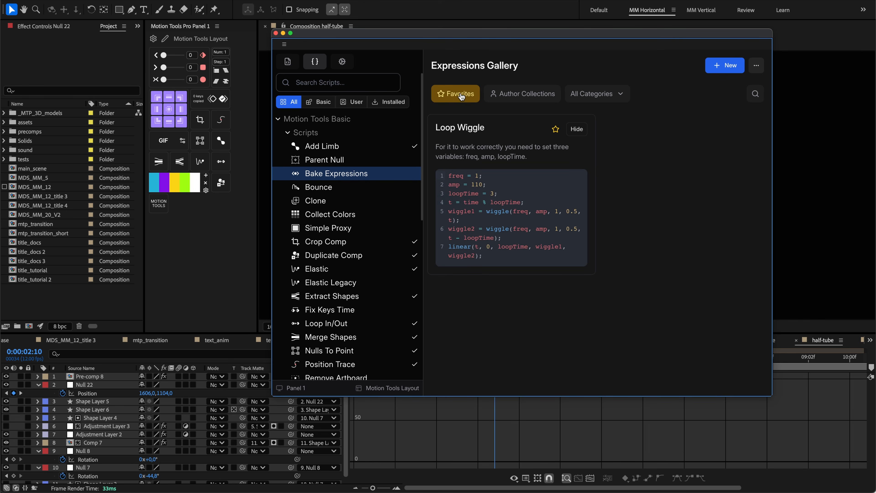
mouse_move(511, 154)
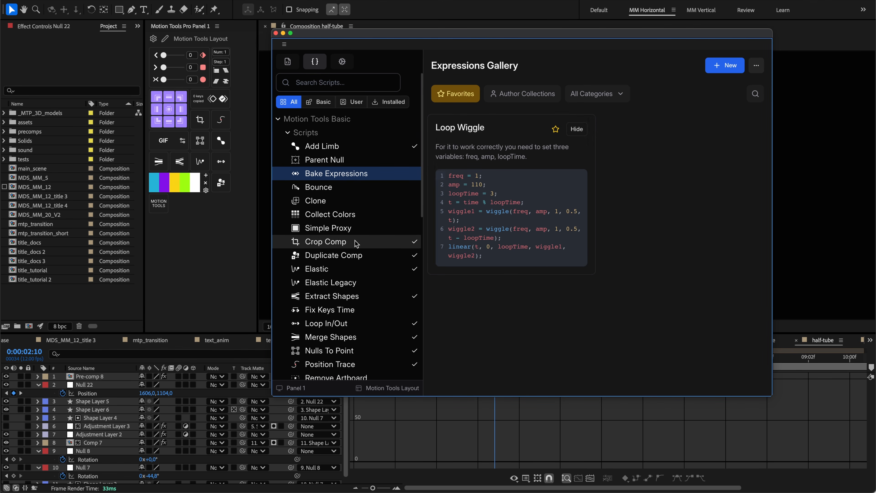
Step: Filter the scripts list to user items, open the Loop Wiggle expression, and inspect its styling options and code
scroll(410, 242, down, 10)
scroll(380, 207, up, 10)
click(351, 102)
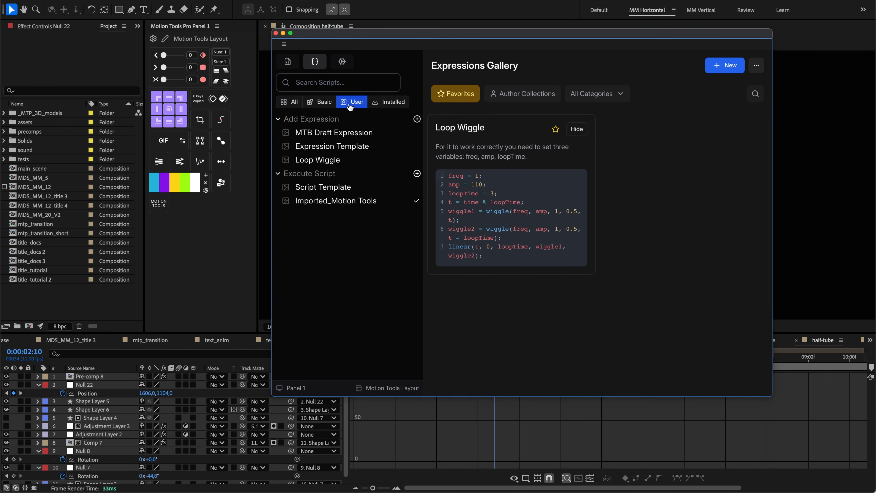
click(318, 161)
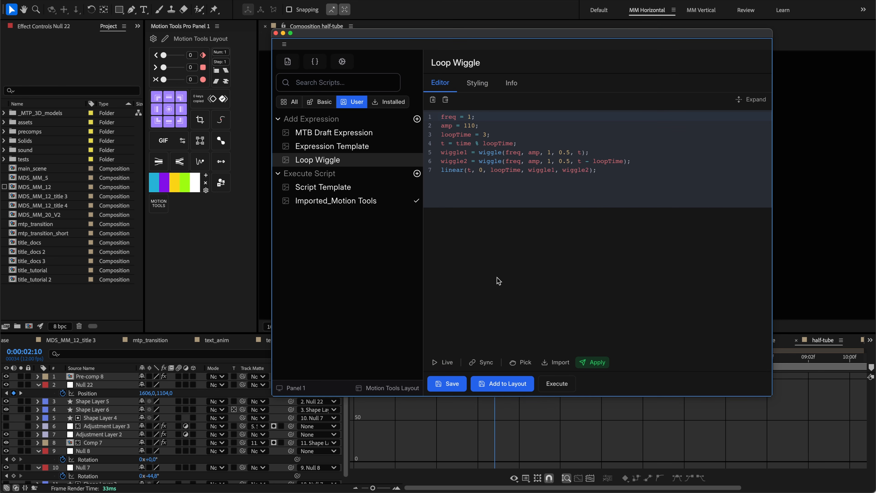
click(482, 84)
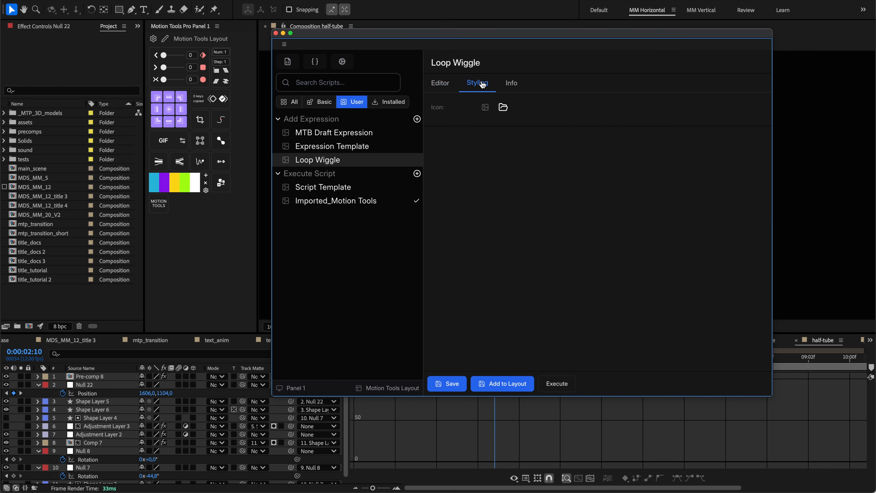
click(437, 84)
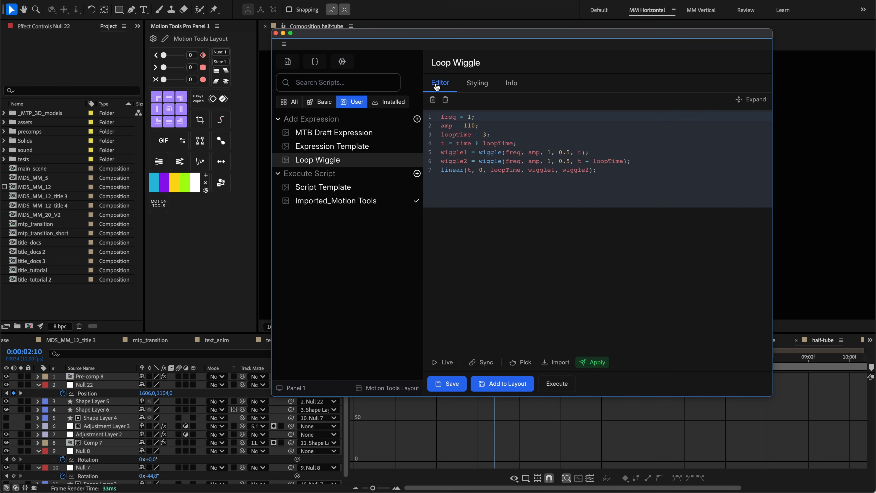
Step: Start a new Expressions Gallery entry named test in the Animation category
click(323, 63)
click(706, 67)
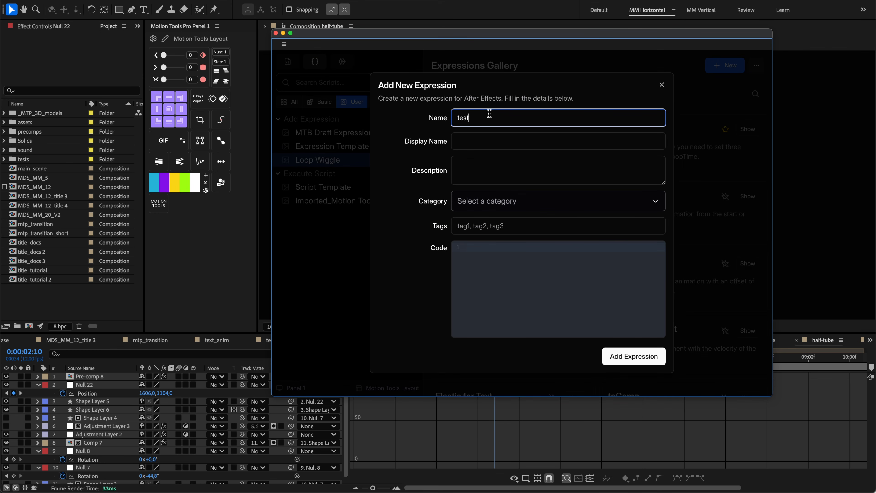
click(464, 201)
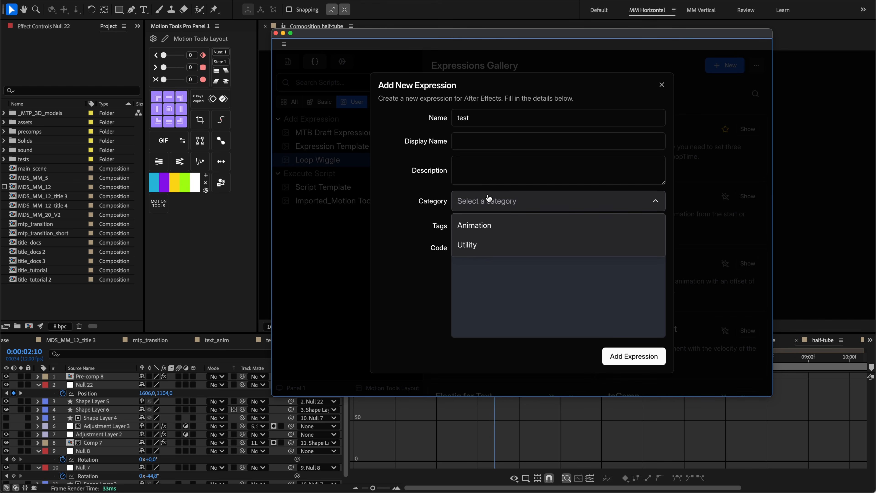
click(502, 221)
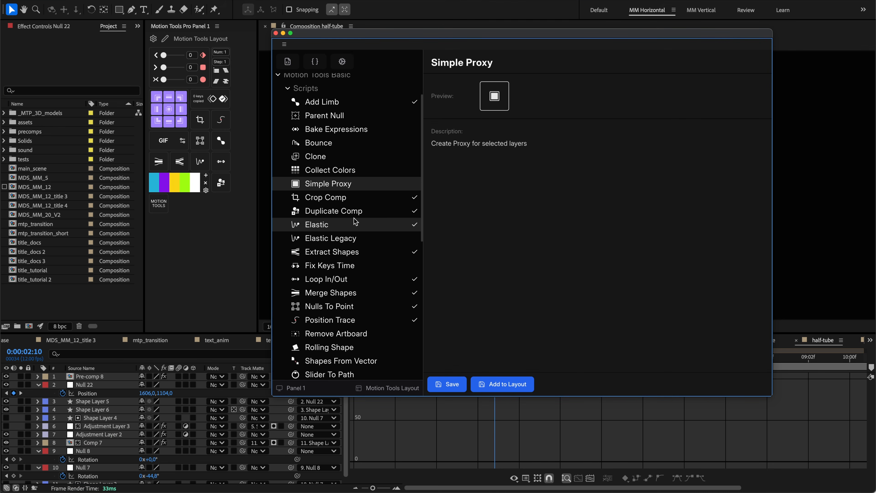
Step: Examine the descriptions, help tips and styling options of the Elastic, Extract Shapes, Merge Shapes and Super Gif tools
click(355, 223)
click(357, 251)
scroll(355, 255, down, 2)
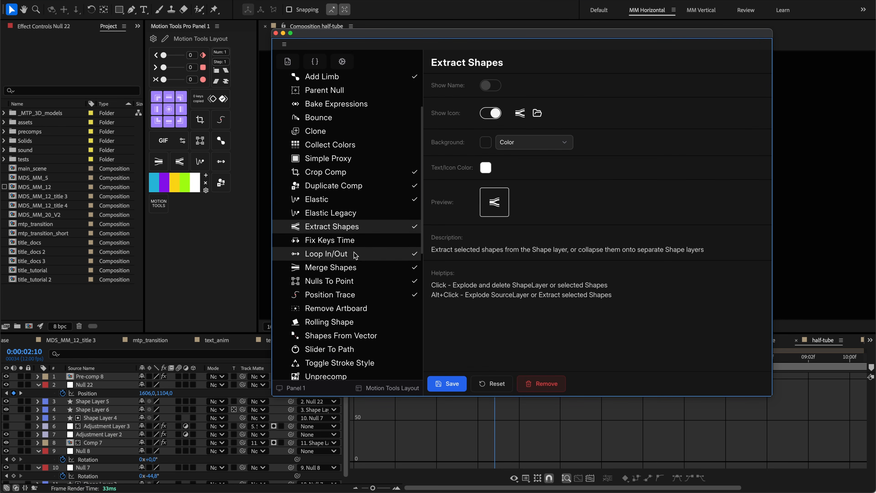
scroll(355, 255, down, 3)
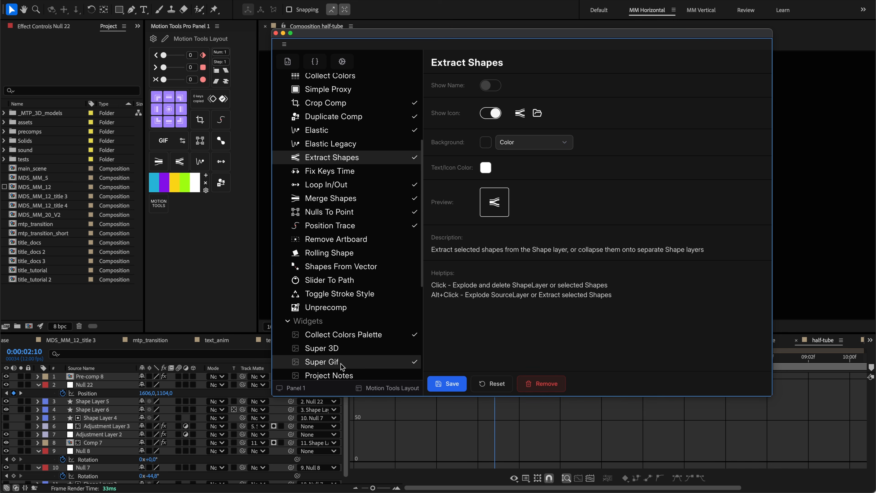
click(341, 365)
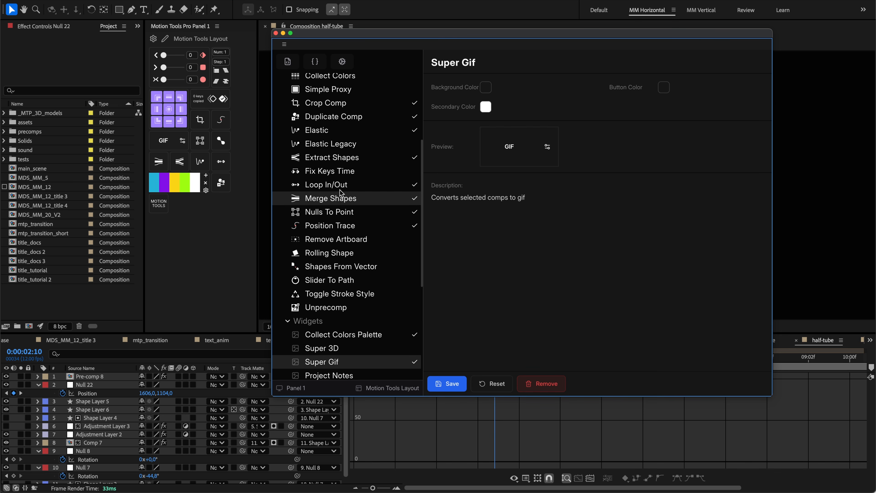
click(341, 200)
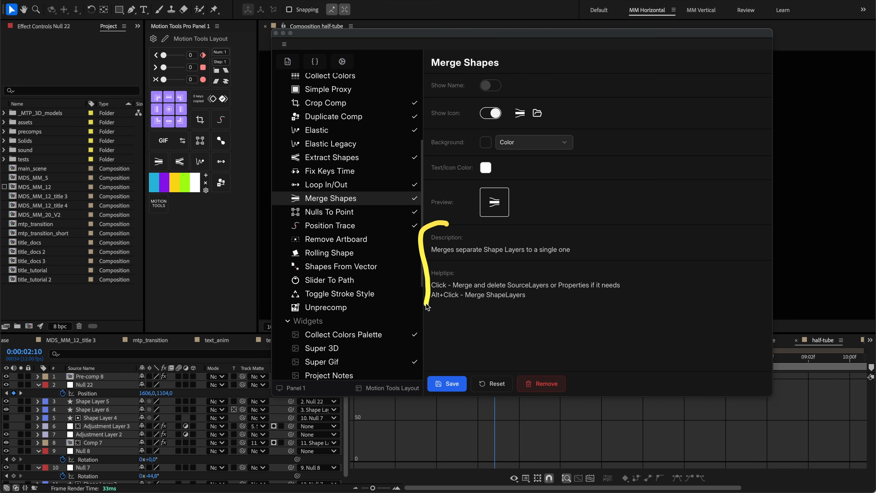
scroll(345, 276, down, 1)
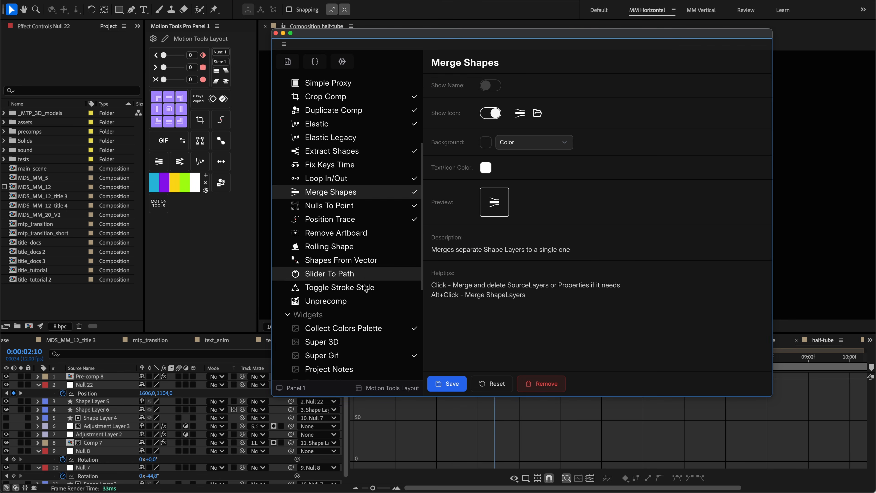
click(342, 355)
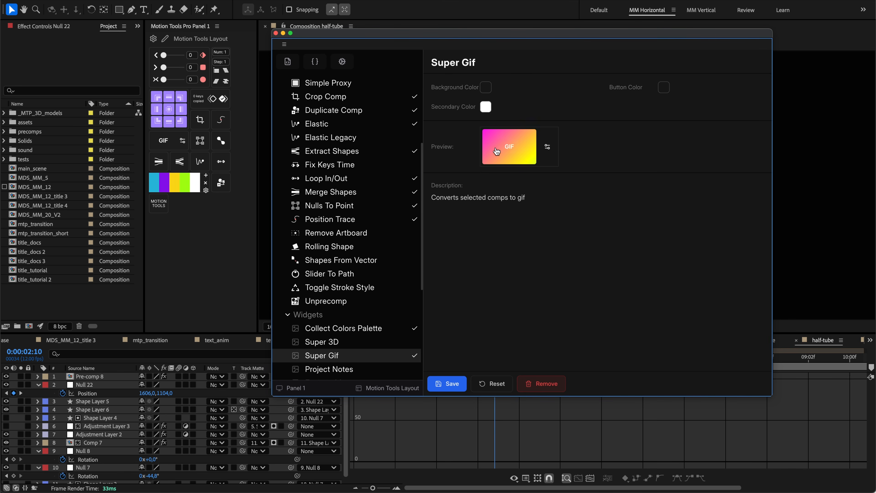
Step: Try showing the name instead of the icon on the Nulls To Point button, and restore the icon-only display
click(350, 204)
click(492, 88)
click(495, 115)
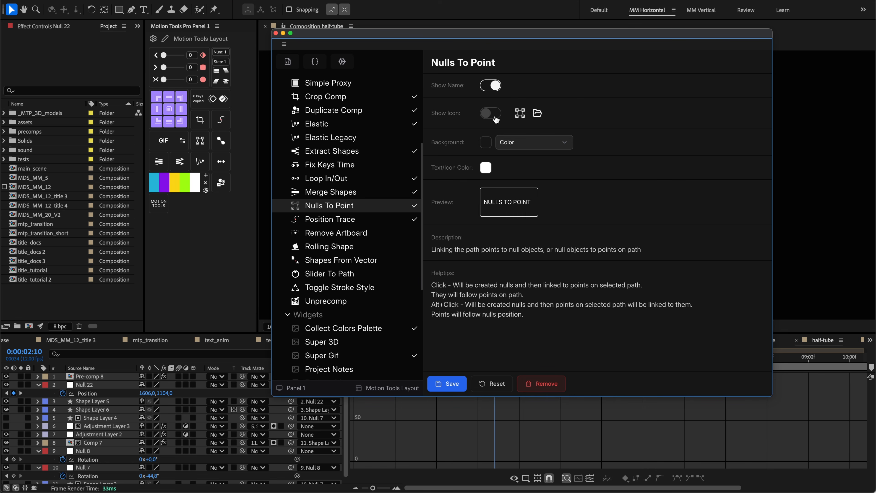
click(494, 87)
click(495, 115)
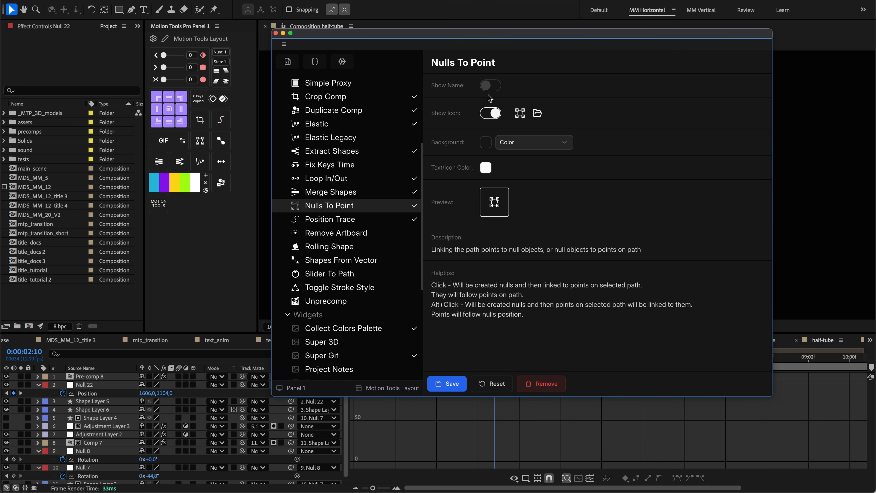
Step: Try a red background on the Nulls To Point button, switch the background type to Gradient, and clear the background
click(485, 142)
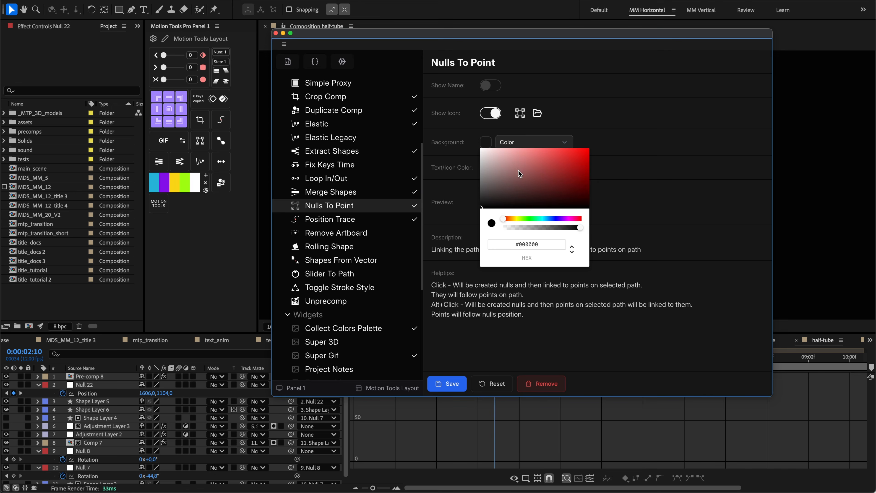
click(565, 160)
click(627, 146)
click(571, 144)
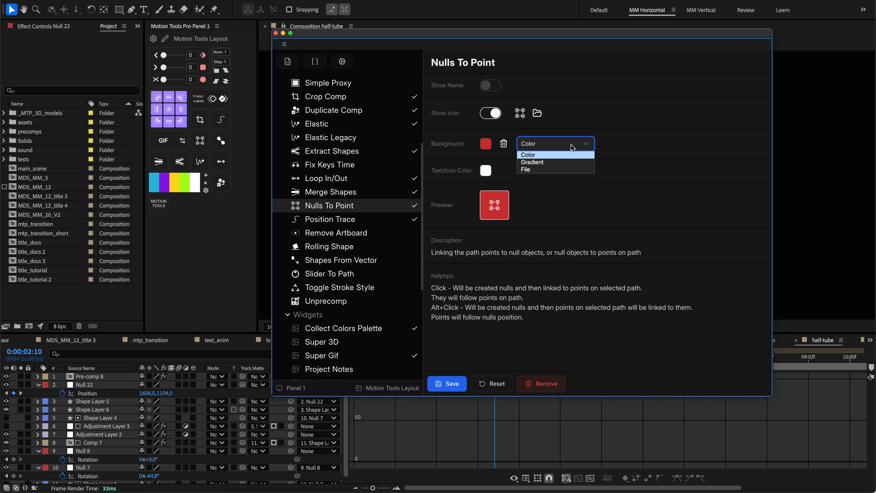
click(558, 162)
click(518, 142)
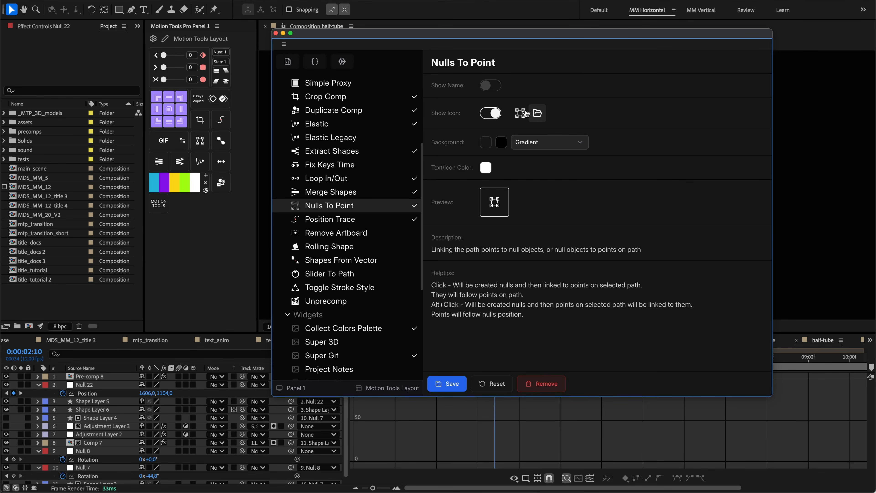
Step: Switch the Nulls To Point name on and its icon off, and revert both display options
click(487, 86)
click(490, 113)
click(490, 113)
click(491, 87)
Step: Inspect the Super Gif widget's color options, preview and description
scroll(361, 304, down, 1)
click(321, 349)
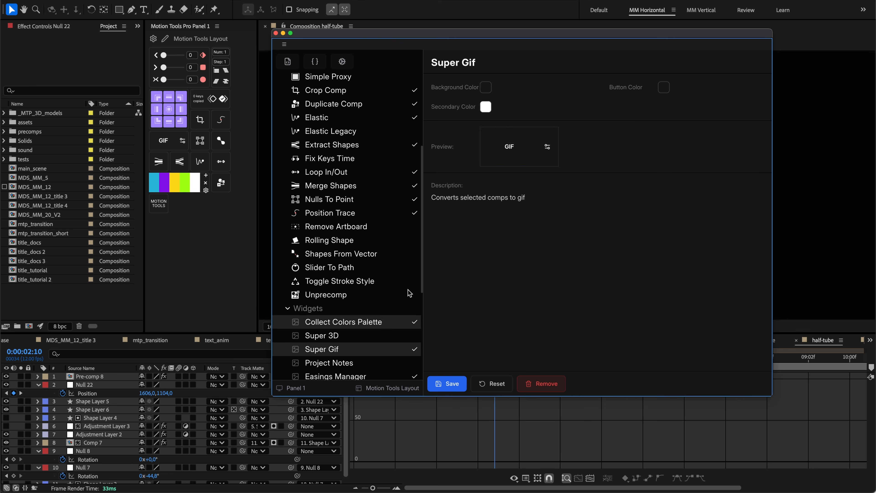
mouse_move(446, 72)
mouse_down()
mouse_move(417, 84)
mouse_move(588, 118)
mouse_move(612, 75)
mouse_up()
key(Escape)
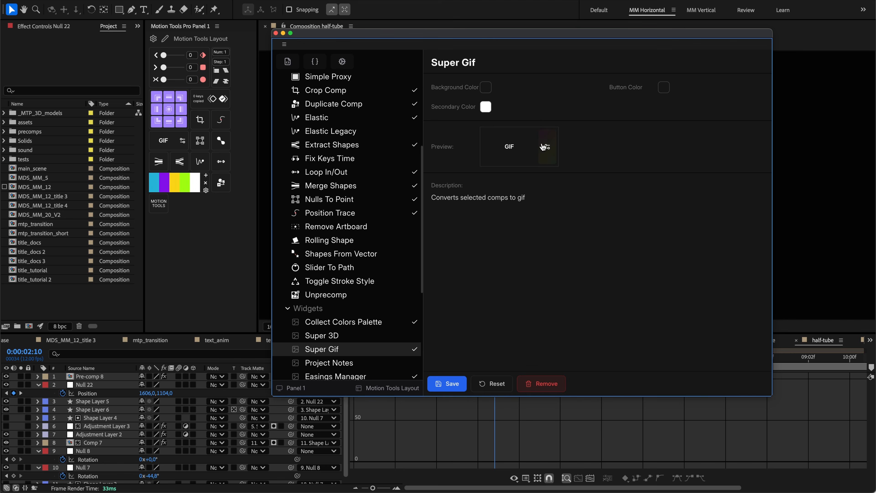
Step: Compare the settings pages of Remove Artboard, Rolling Shape, Shapes From Vector, Merge Shapes and Nulls To Point
click(362, 228)
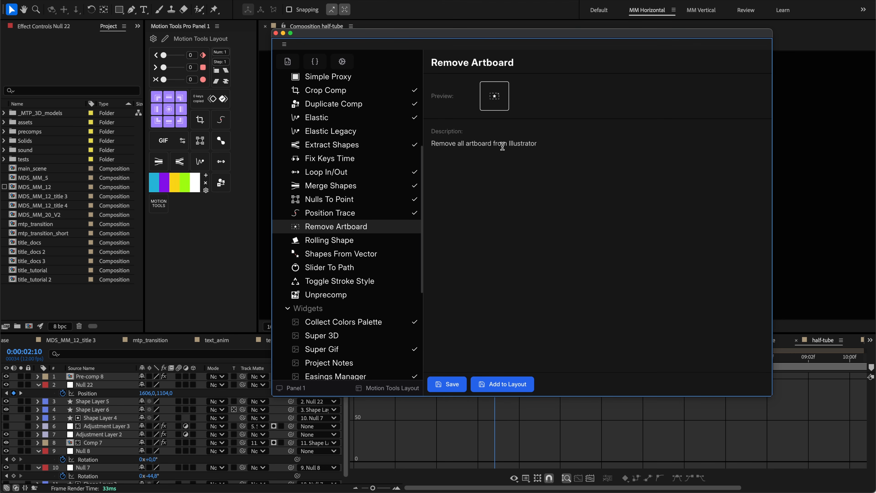
click(385, 245)
click(388, 255)
click(365, 244)
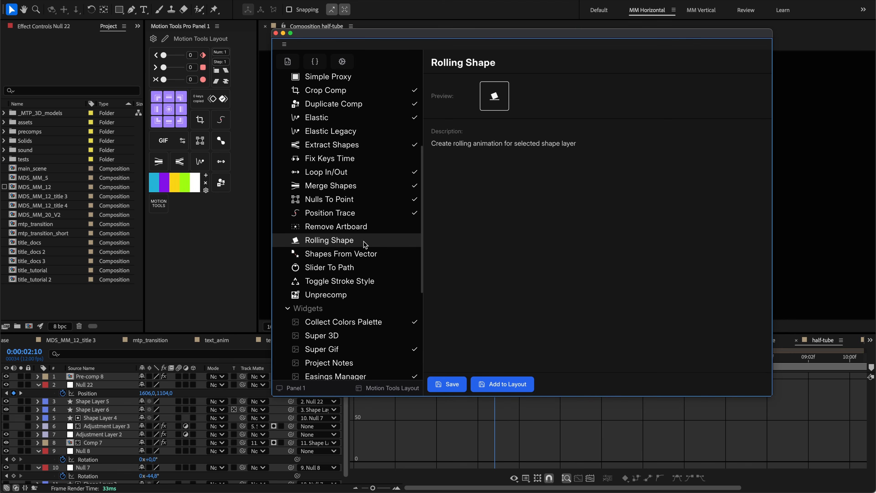
click(359, 186)
click(359, 200)
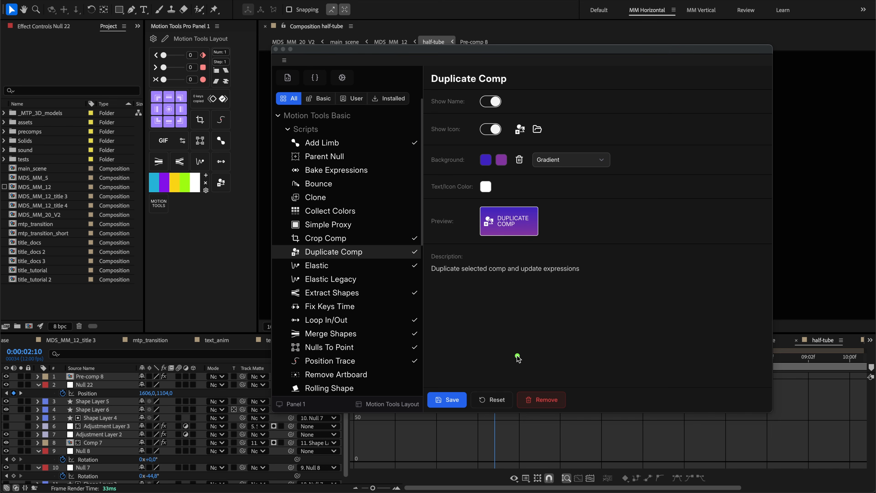
Step: Save the Duplicate Comp button with its name, icon and blue-to-purple gradient background, and check it in Panel 1
mouse_move(517, 356)
mouse_down()
mouse_move(428, 412)
mouse_move(474, 360)
mouse_up()
key(Escape)
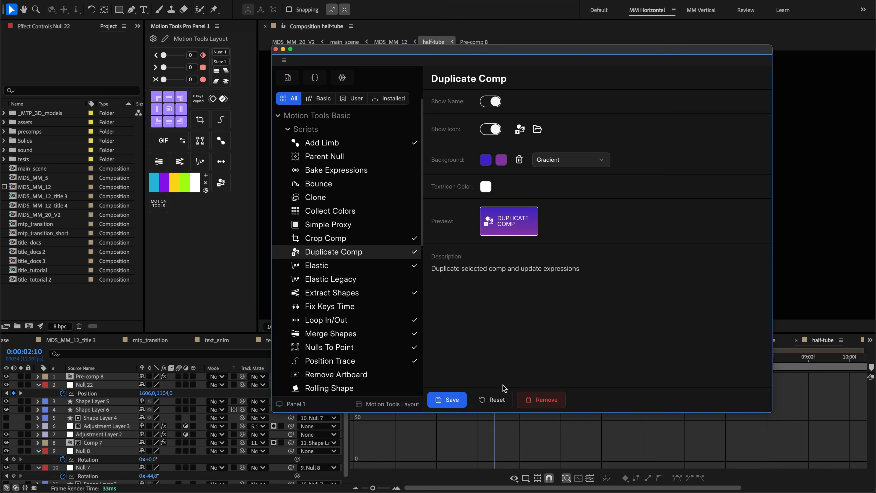
click(447, 399)
click(222, 189)
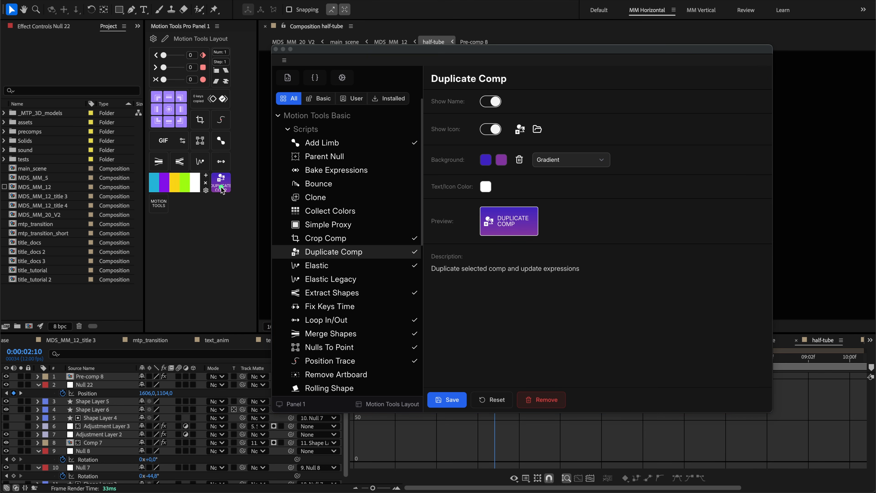
click(482, 338)
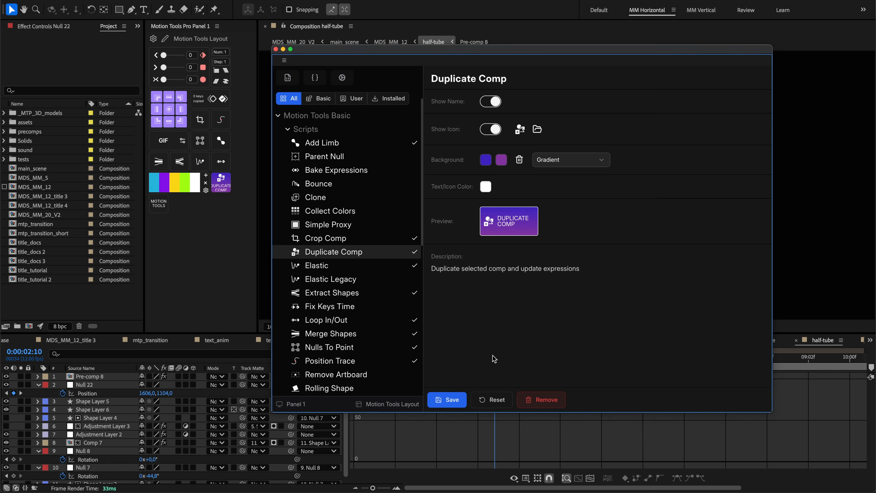
Step: View the Elastic Legacy details, reset the Duplicate Comp button's styling to its defaults, and save it
click(359, 280)
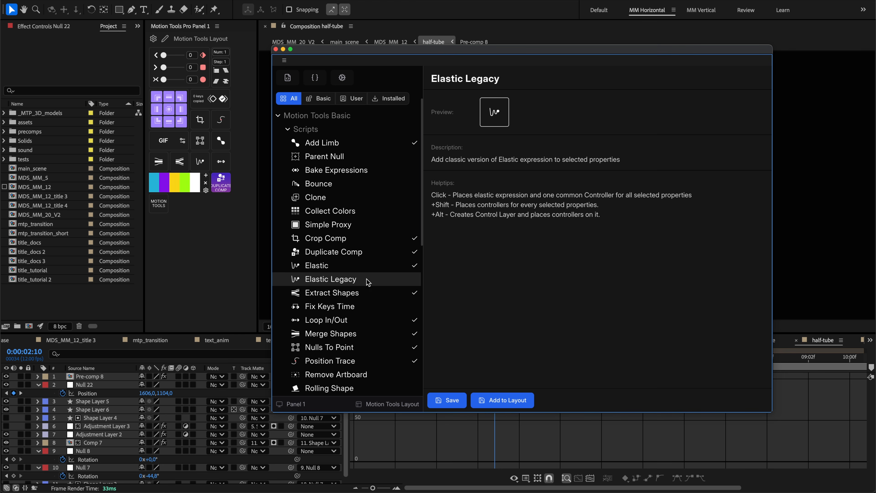
click(362, 254)
click(504, 401)
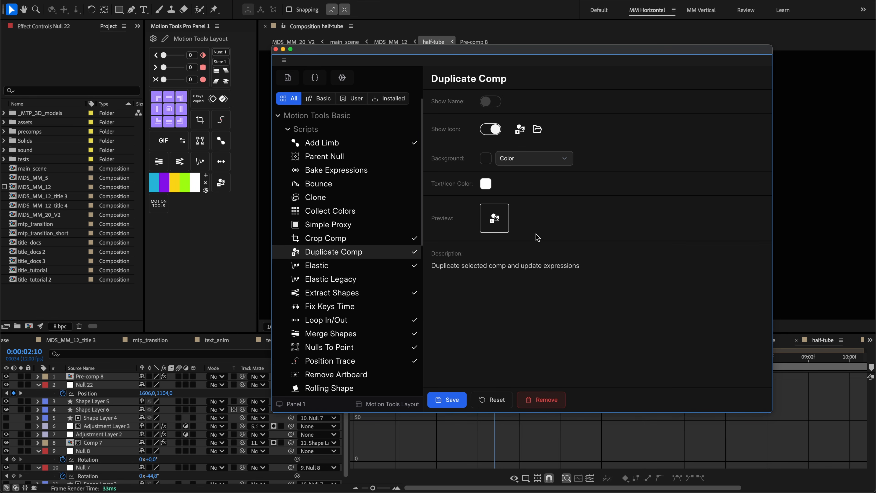
click(546, 401)
click(532, 401)
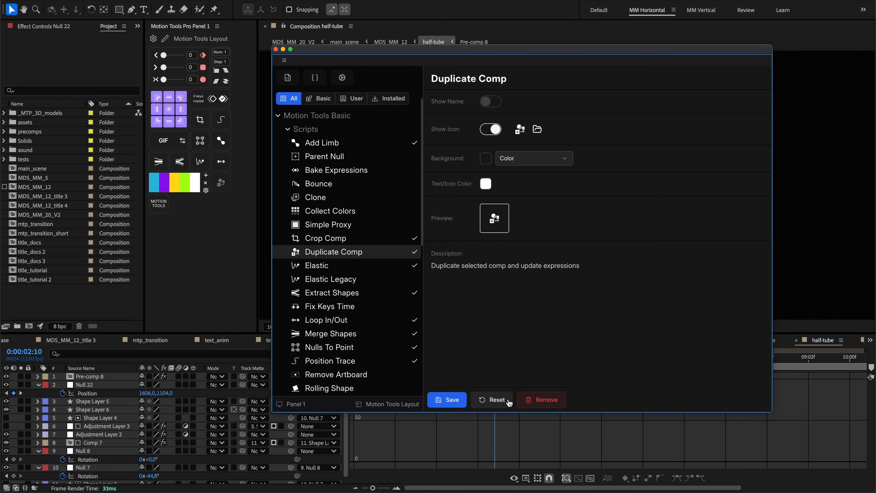
click(443, 399)
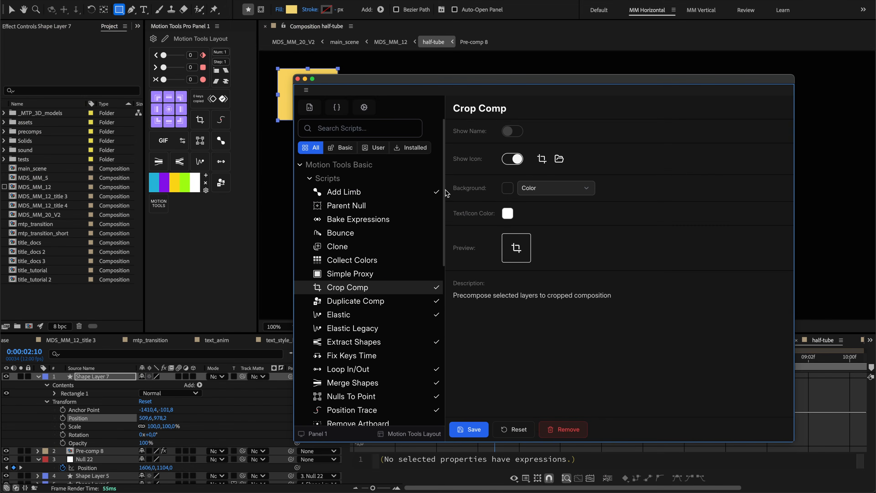
Step: Add a new expression to the user scripts and enter wiggle(10,2) as its code
drag(445, 194, 443, 352)
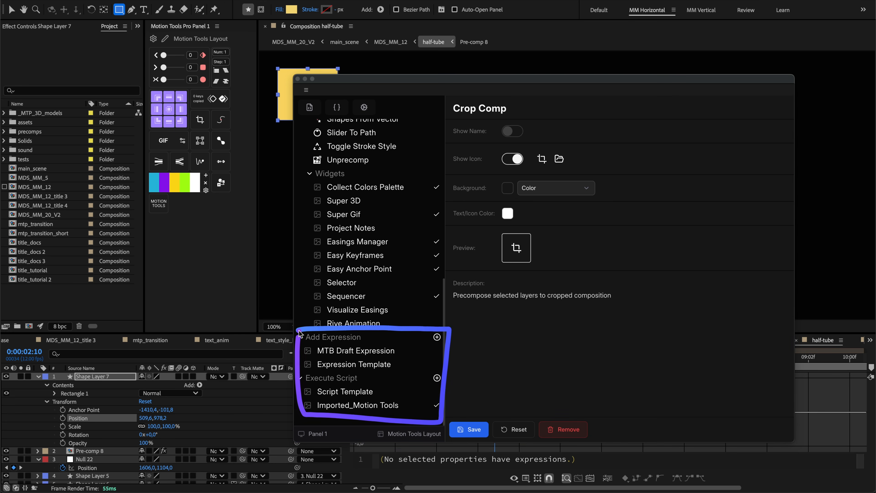
scroll(366, 276, up, 15)
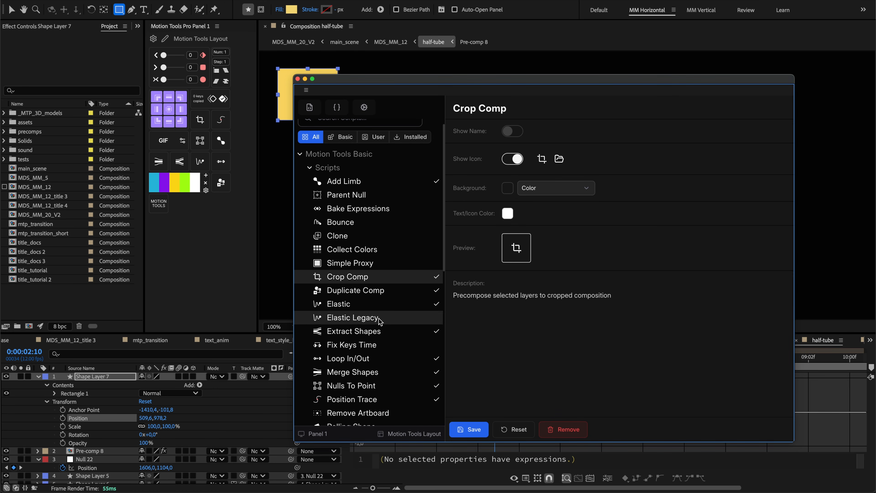
click(373, 149)
click(439, 165)
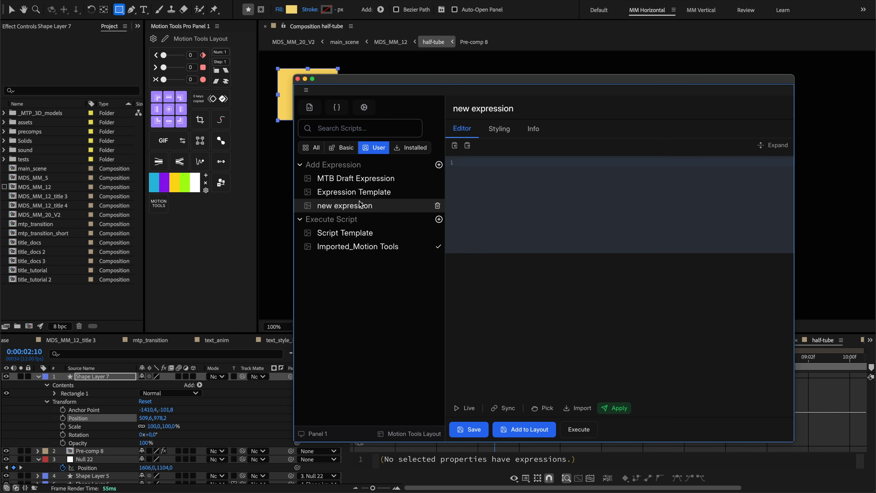
click(510, 184)
text(wig)
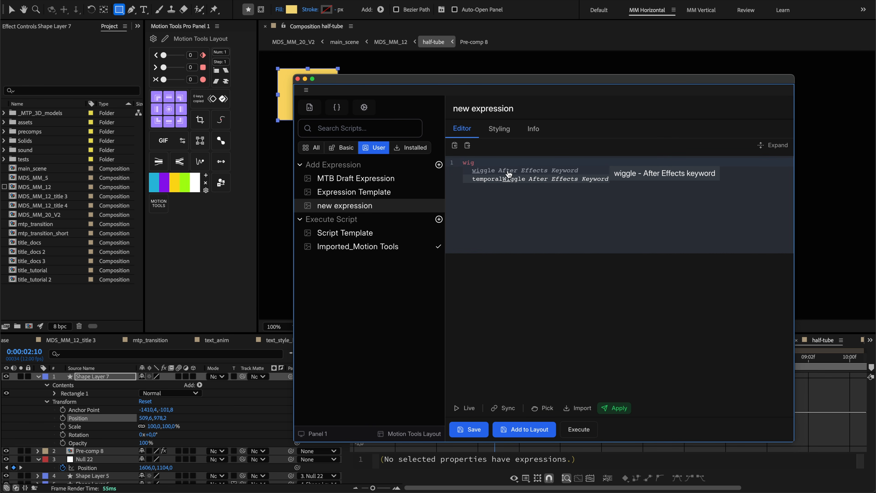
key(Return)
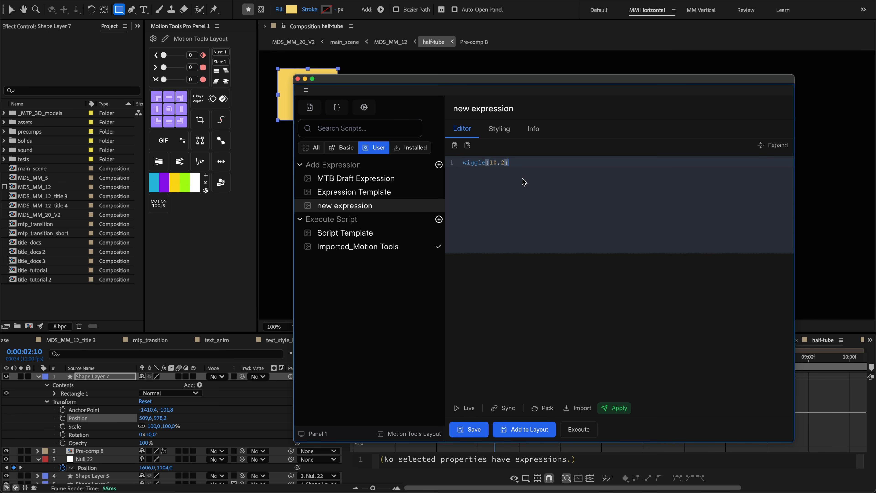
Step: Save the new wiggle expression and execute it on Shape Layer 7's Position property
click(469, 431)
click(86, 417)
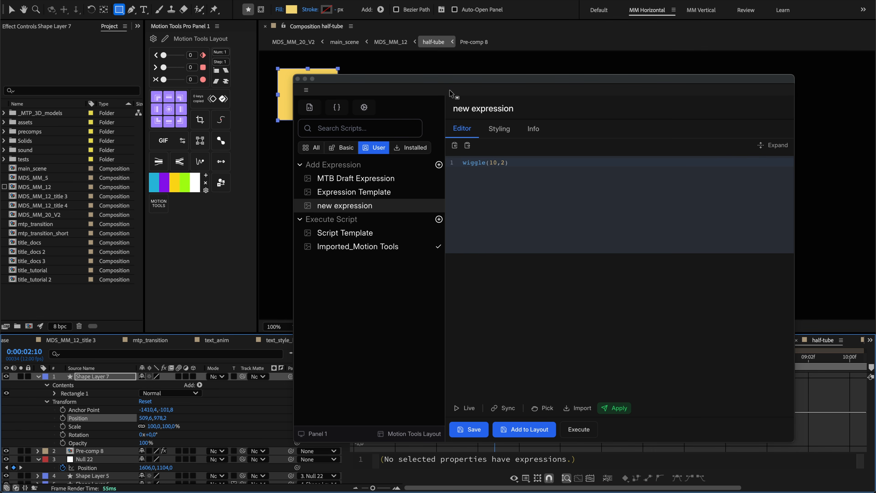
drag(457, 77, 459, 81)
click(579, 432)
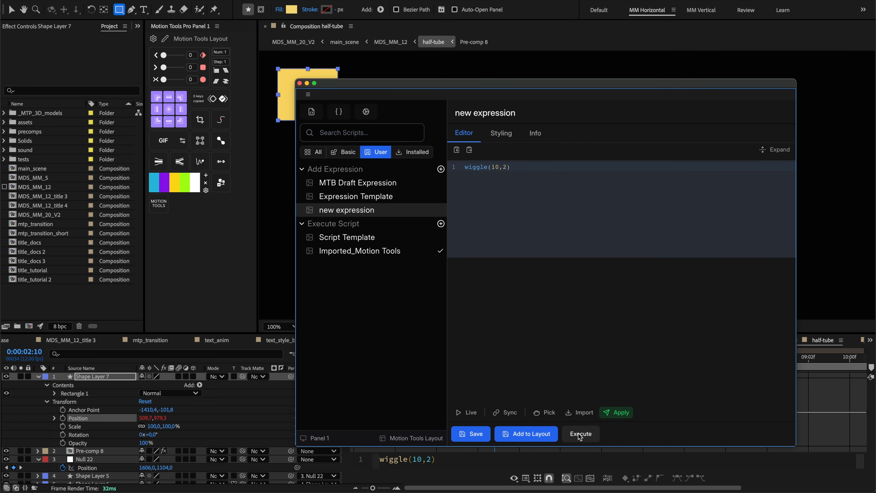
Step: Move the extension window aside and reveal the expression code on Shape Layer 7's Position in the timeline
drag(317, 80, 340, 93)
click(55, 418)
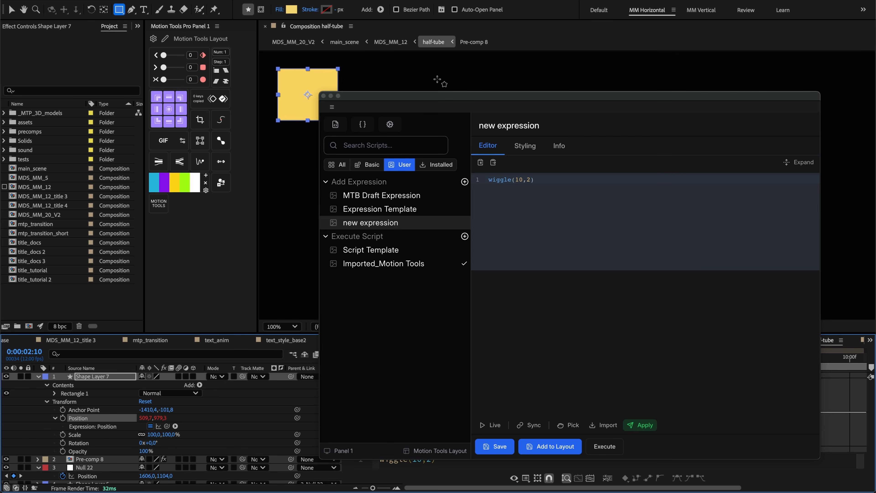
drag(347, 96, 464, 0)
click(340, 355)
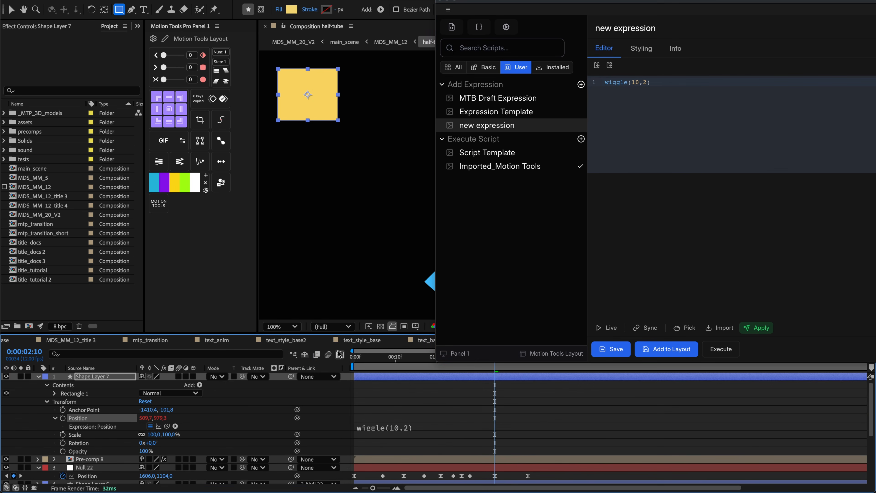
click(397, 428)
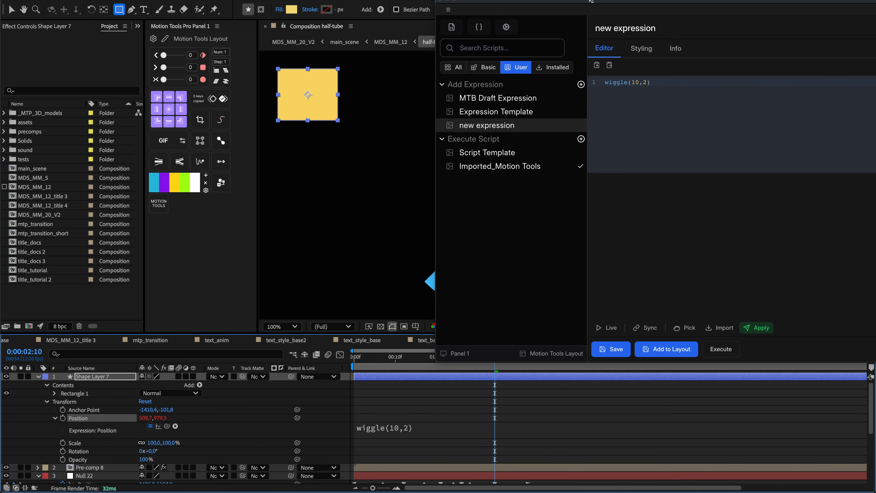
Step: Open the Script Template user script, execute its alert code and dismiss the resulting message
drag(591, 0, 488, 31)
click(400, 199)
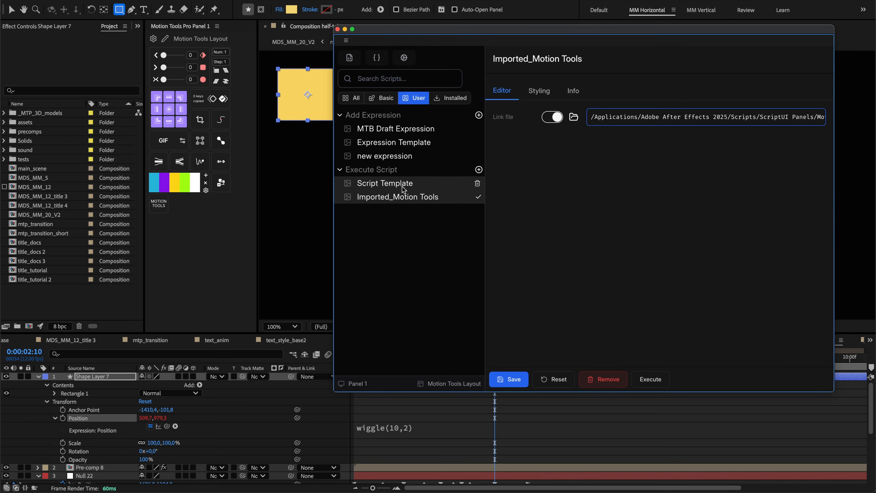
click(402, 188)
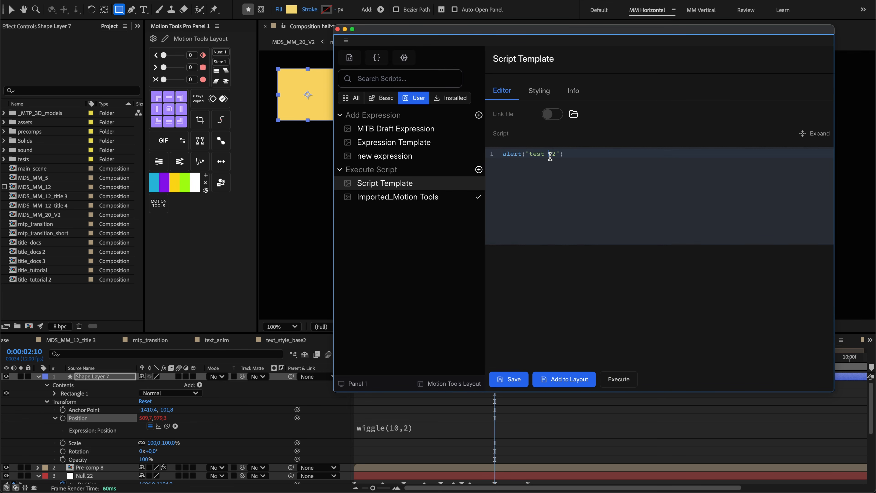
click(623, 379)
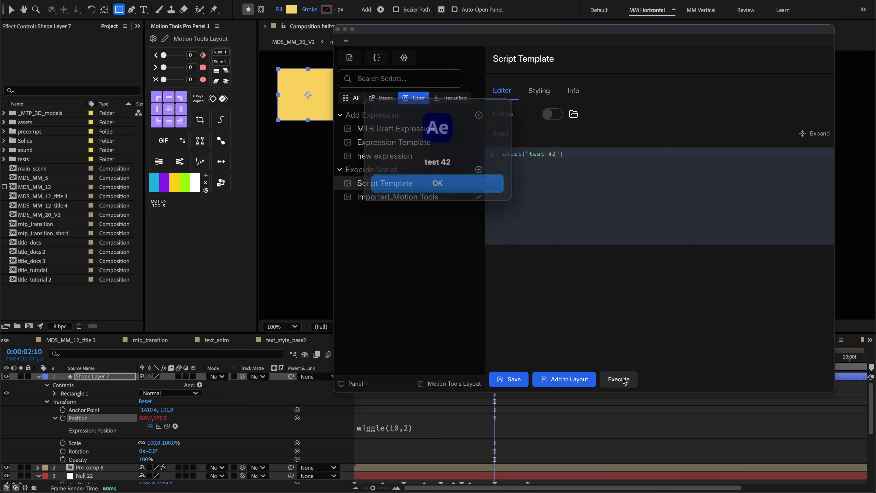
click(467, 183)
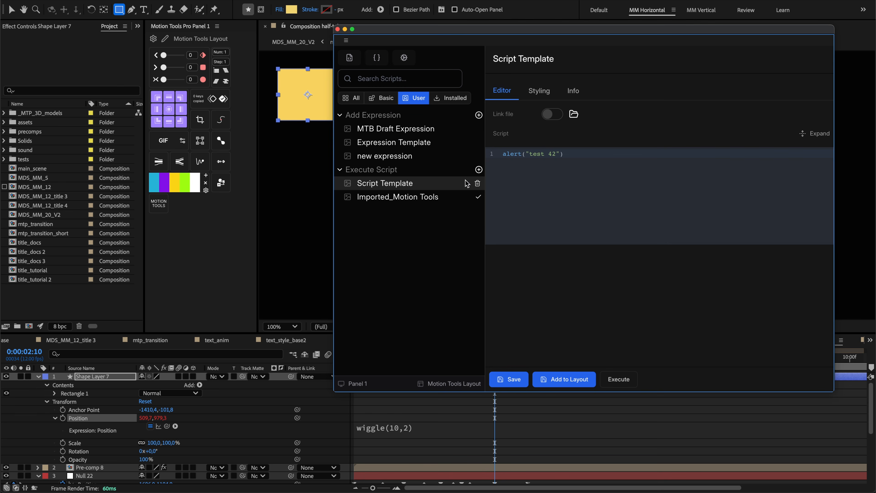
Step: View the Script Template's Styling and Info pages and return to its code editor
click(539, 93)
click(573, 91)
click(539, 91)
click(502, 92)
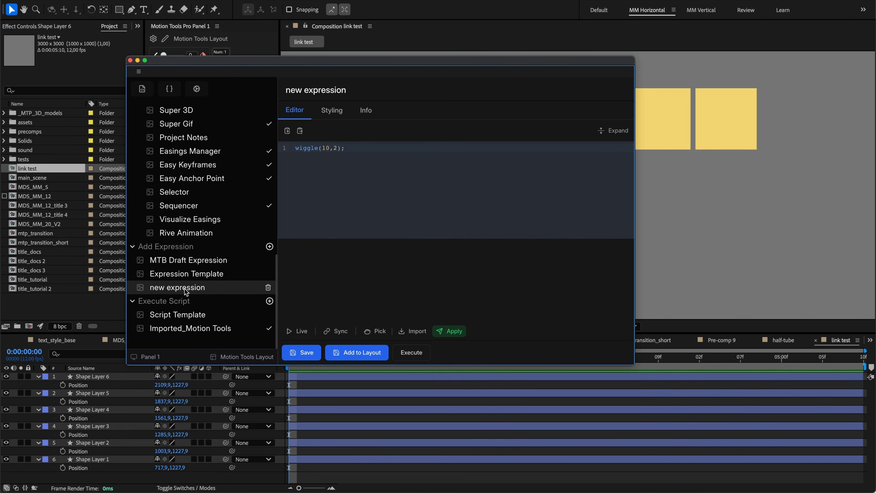
Step: Compare the code editors of the new expression and the Script Template
click(187, 313)
click(188, 287)
click(311, 148)
double_click(311, 148)
click(377, 147)
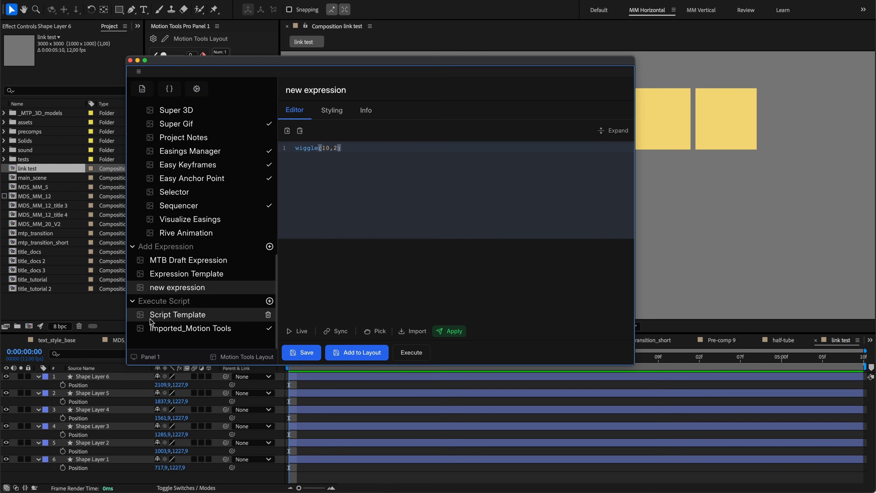
click(169, 314)
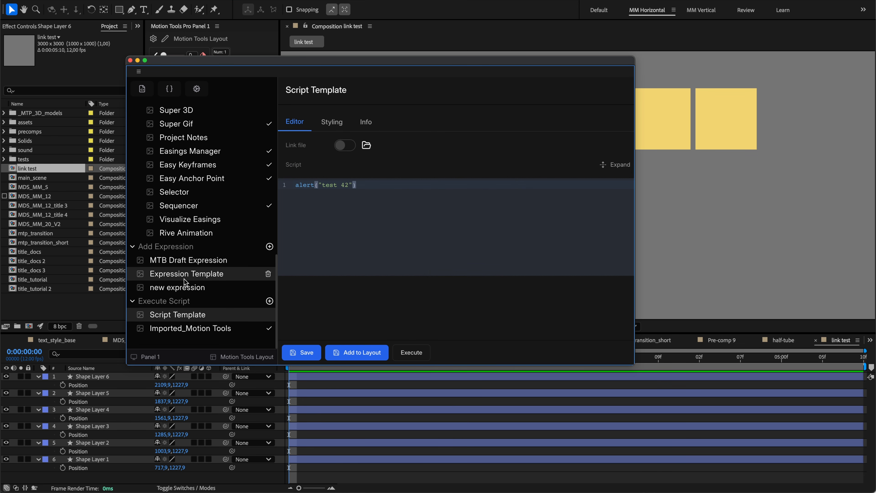
Step: Try the code autocompletion by entering wig on a new line of the new expression, and undo the entry
click(320, 226)
key(Return)
key(Return)
text(wig)
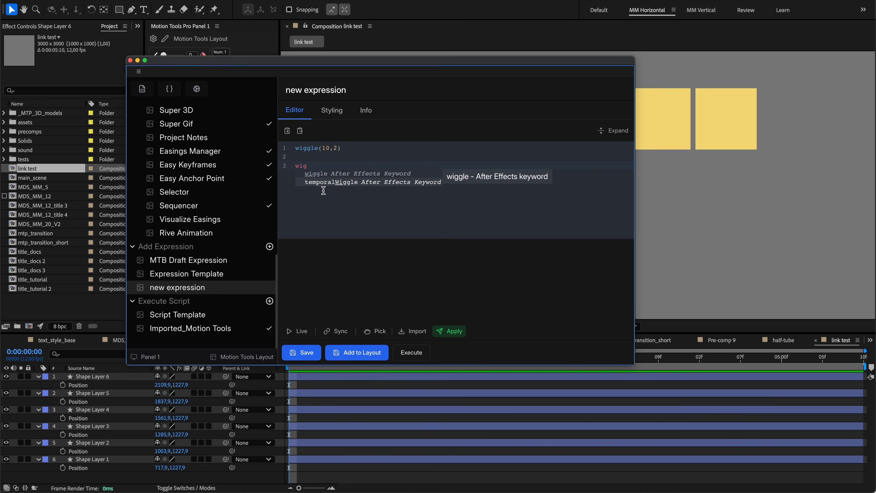
click(333, 181)
key(super+z)
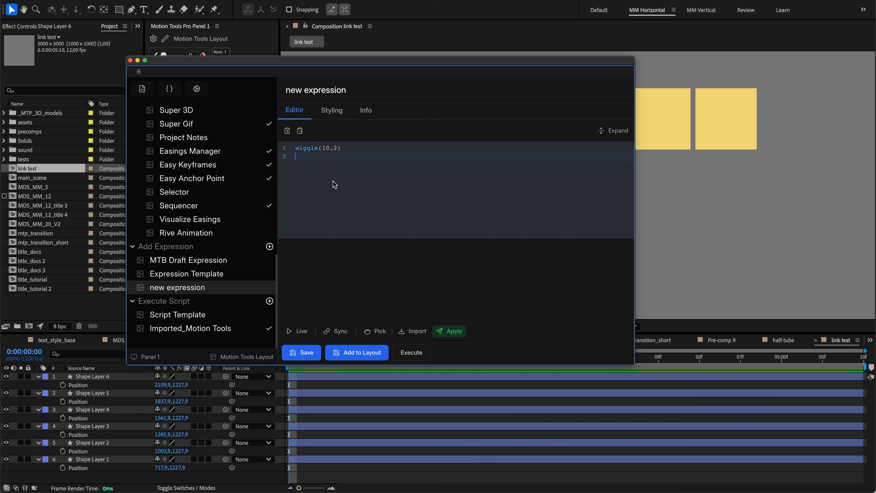
Step: Select the word wiggle on all four lines at once and change it to wiggke
drag(324, 153, 269, 141)
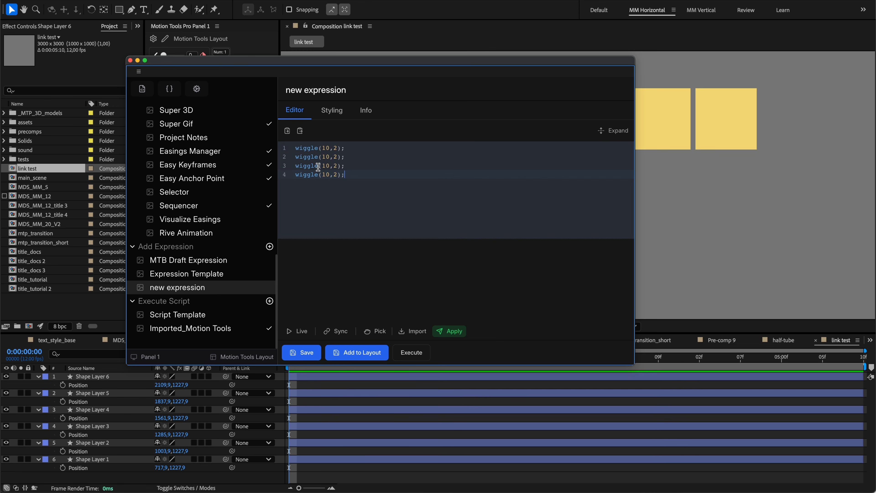
double_click(305, 147)
key(super+d)
key(super+d)
key(super+d)
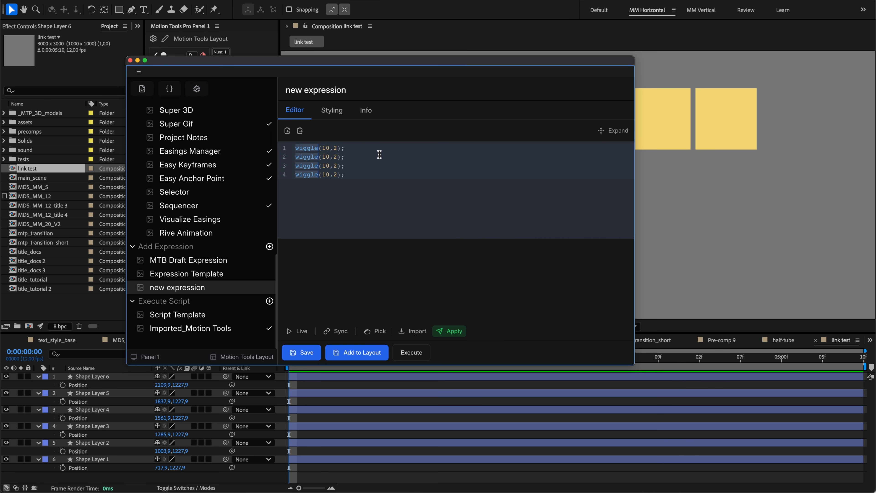
key(Right)
key(Left)
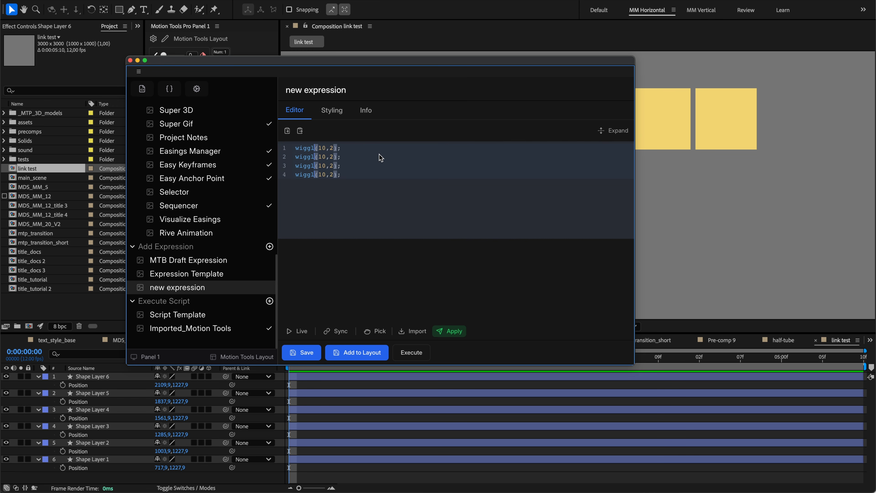
key(BackSpace)
text(k)
Step: Set the first argument to 20 on all four code lines simultaneously
key(Right)
key(Right)
key(Right)
key(Right)
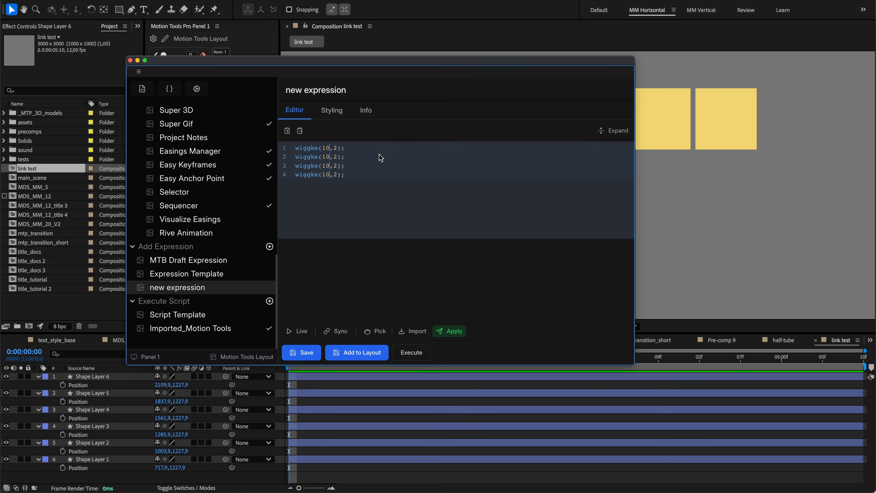
key(BackSpace)
key(BackSpace)
text(20)
Step: Correct the function name to wiggle on all four lines and delete every line below the first
key(Left)
key(Left)
key(Left)
key(Left)
key(BackSpace)
text(l)
click(398, 221)
drag(429, 185, 345, 148)
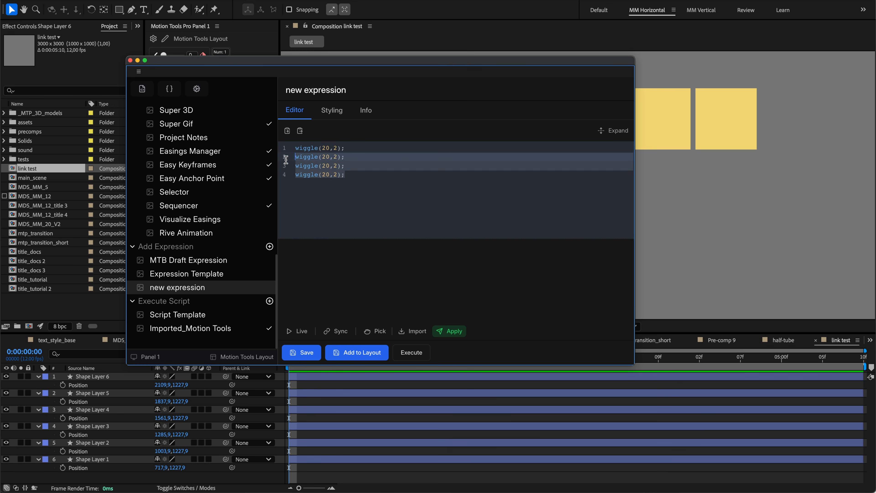
key(BackSpace)
Step: Switch the Script Template's Link file option on and back off to compare file linking with inline code
click(186, 314)
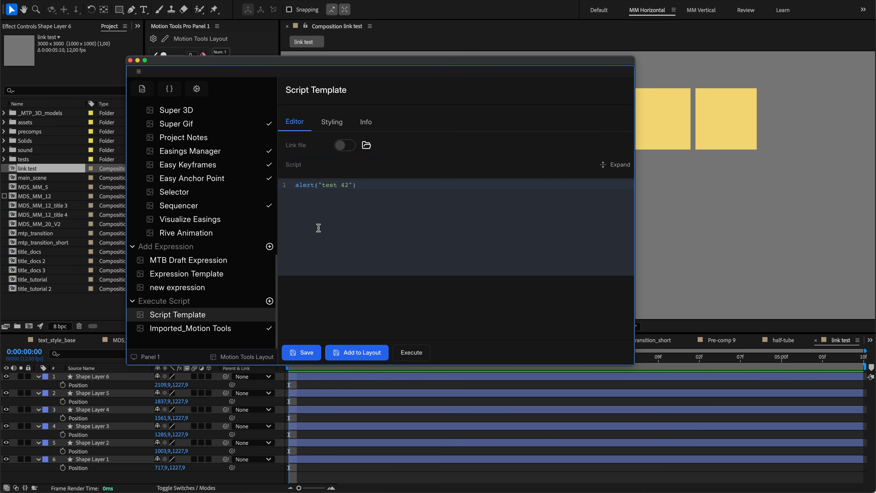
click(368, 185)
click(350, 148)
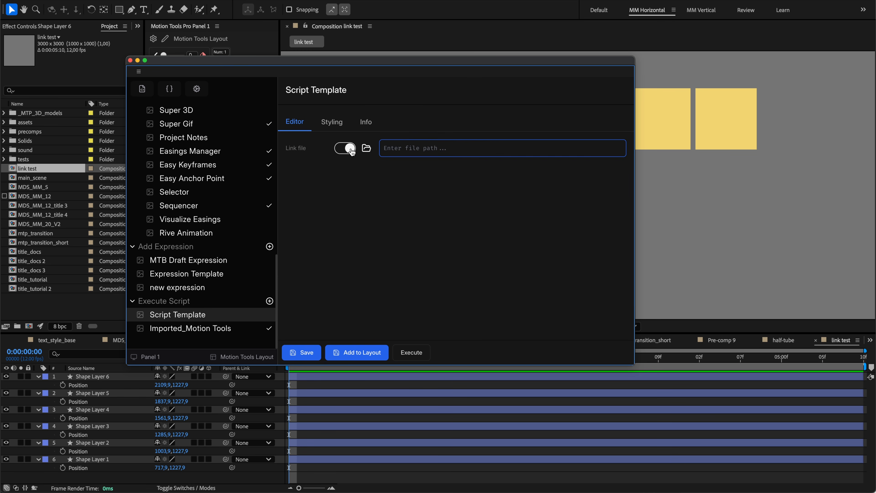
click(349, 148)
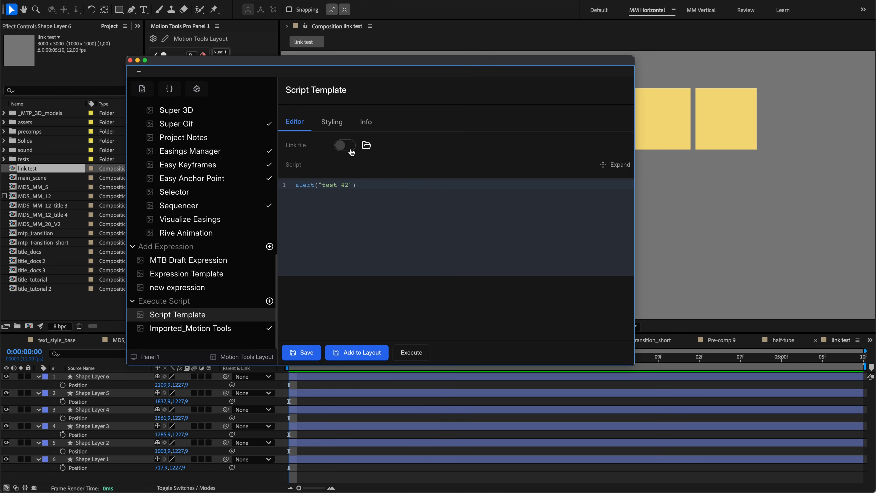
click(350, 147)
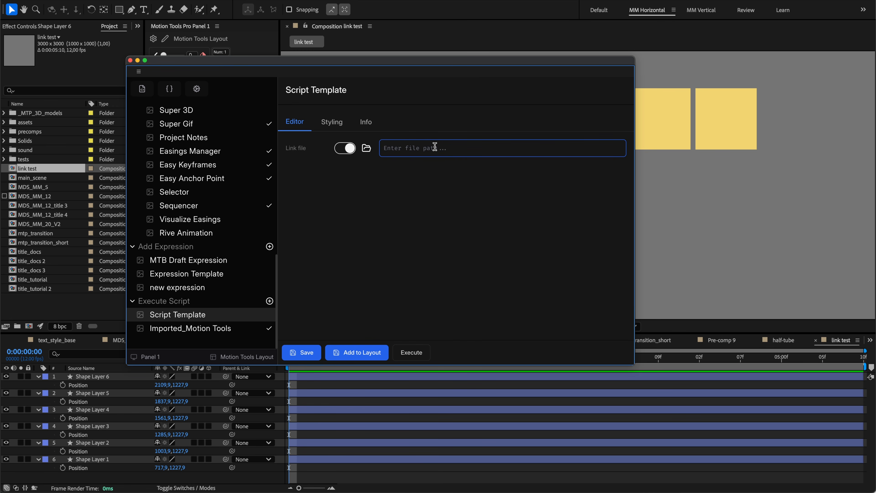
click(345, 148)
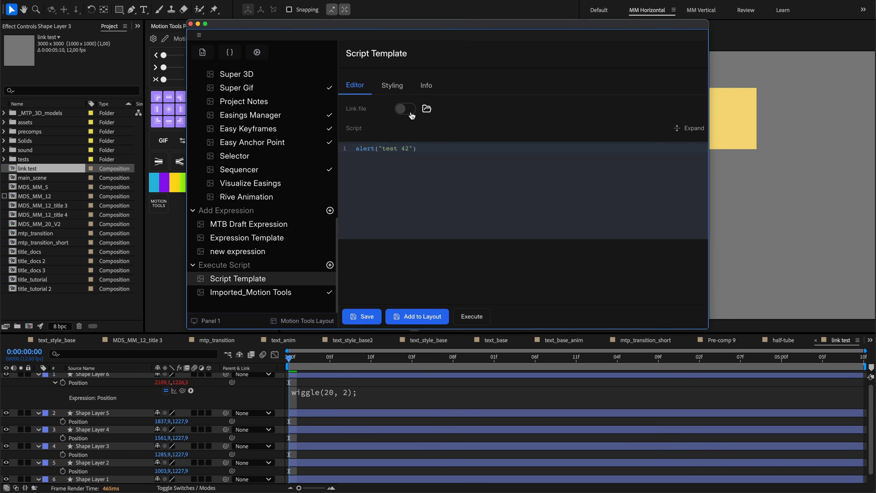
Step: Import the expression from Shape Layer 6's Position property into the new expression's code editor
click(247, 251)
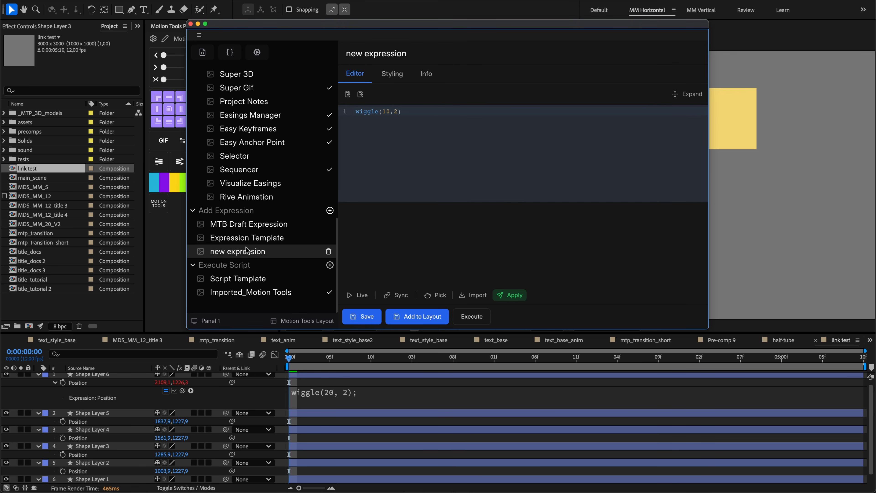
click(425, 134)
key(ctrl+a)
drag(341, 309, 544, 306)
key(Escape)
click(78, 383)
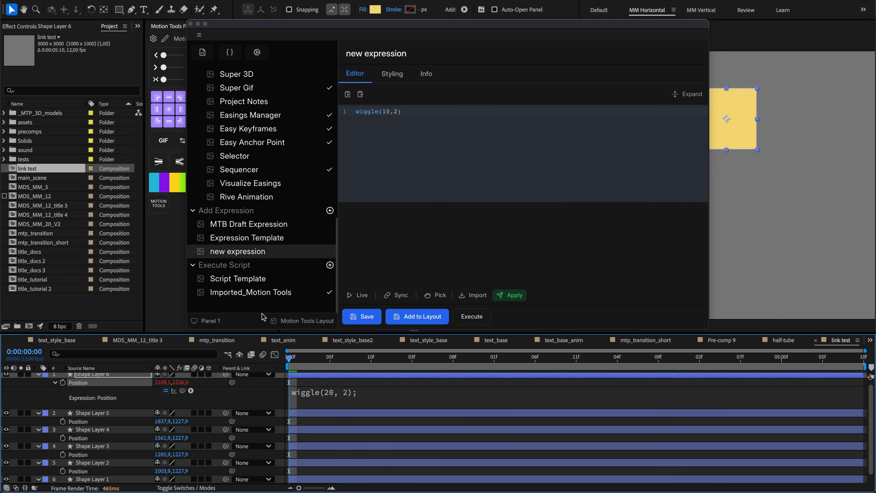
click(475, 295)
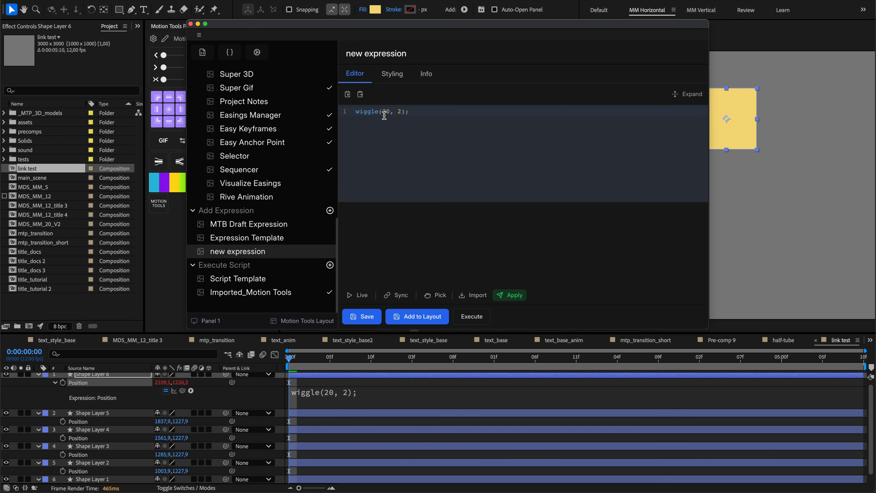
drag(426, 112, 327, 133)
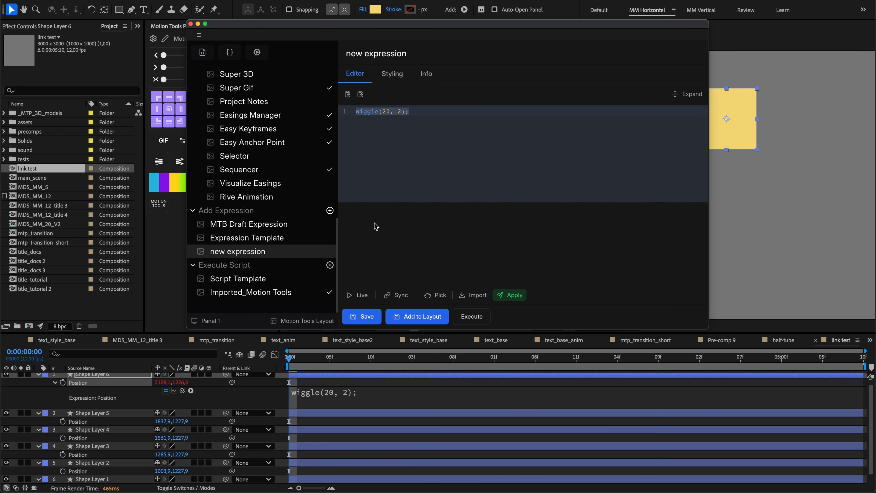
Step: Turn on Live updating and change the expression code to wiggle(30, 3)
click(365, 294)
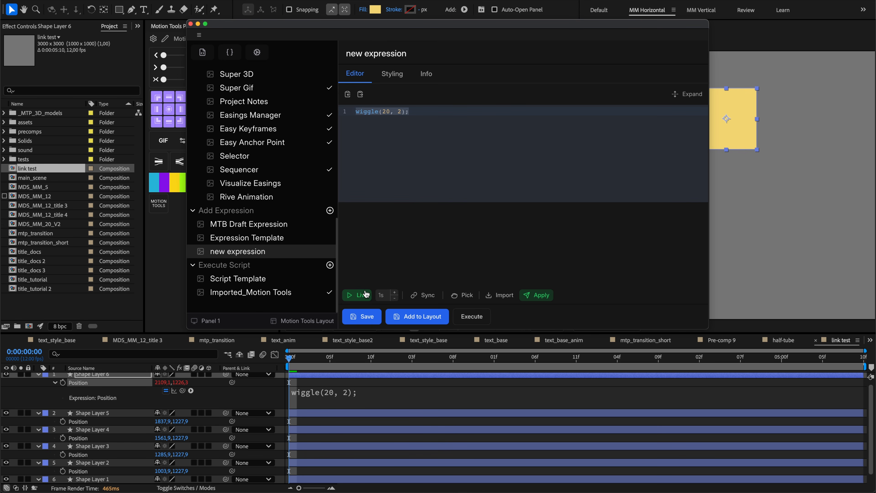
click(382, 118)
key(Delete)
text(3)
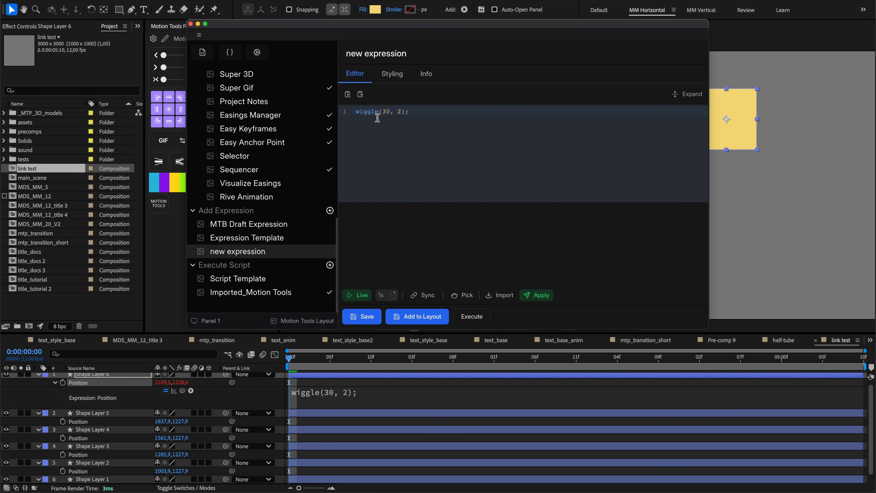
click(399, 111)
key(Delete)
text(3)
Step: Live-apply wiggle(40, 3) to the Position properties of Shape Layers 6, 5 and 4, and reveal their expressions
click(111, 384)
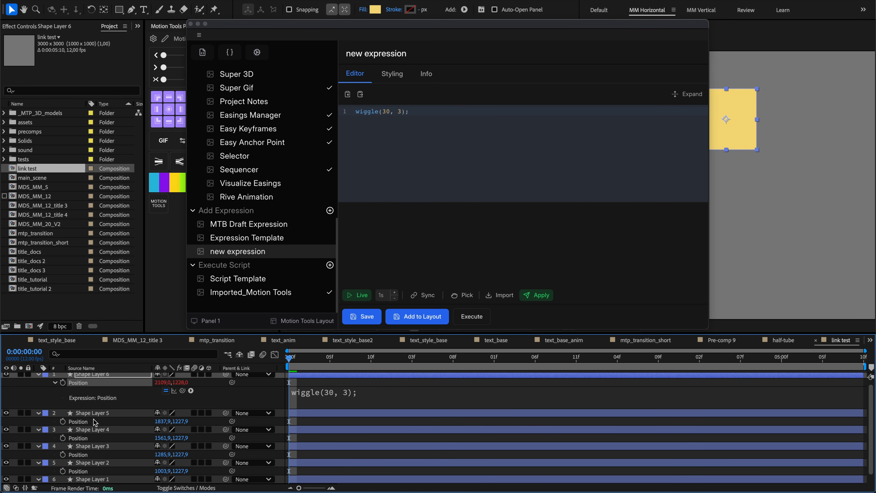
click(95, 422)
shift+click(91, 438)
click(382, 111)
key(Delete)
text(4)
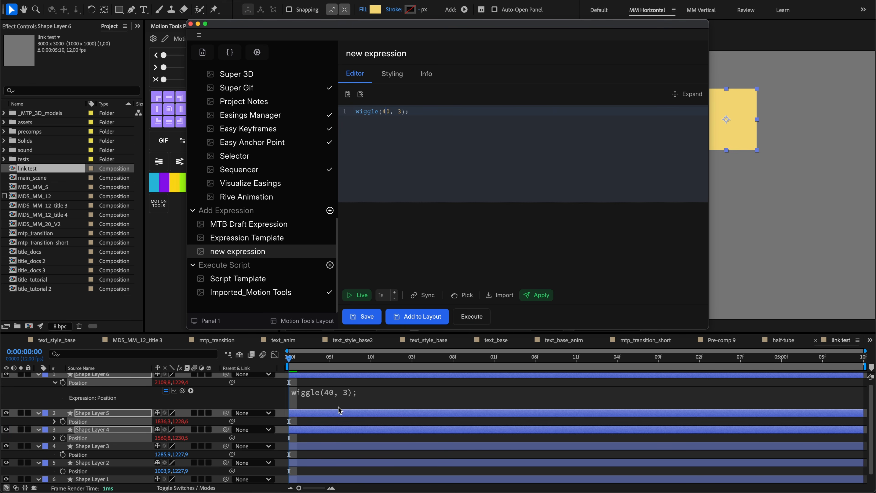
click(54, 437)
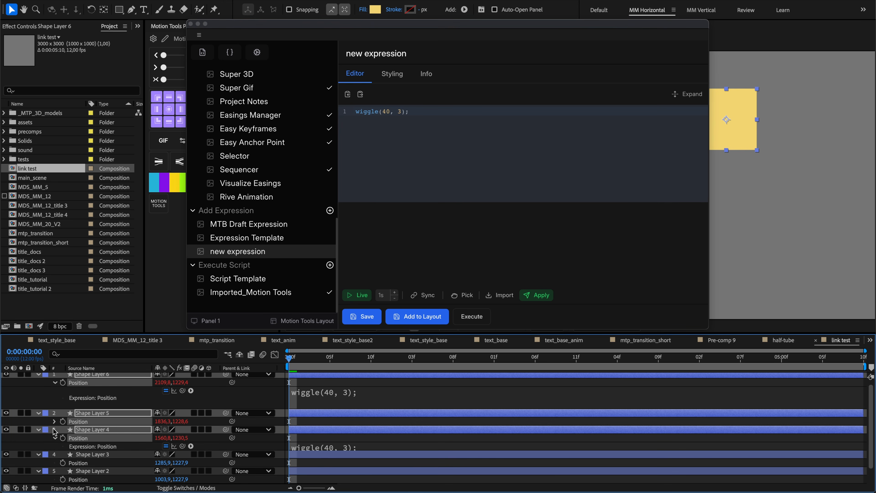
click(54, 422)
Step: Try adjusting the Live update interval, leave it at 1 s, and turn on Sync for the expression
click(395, 293)
click(395, 294)
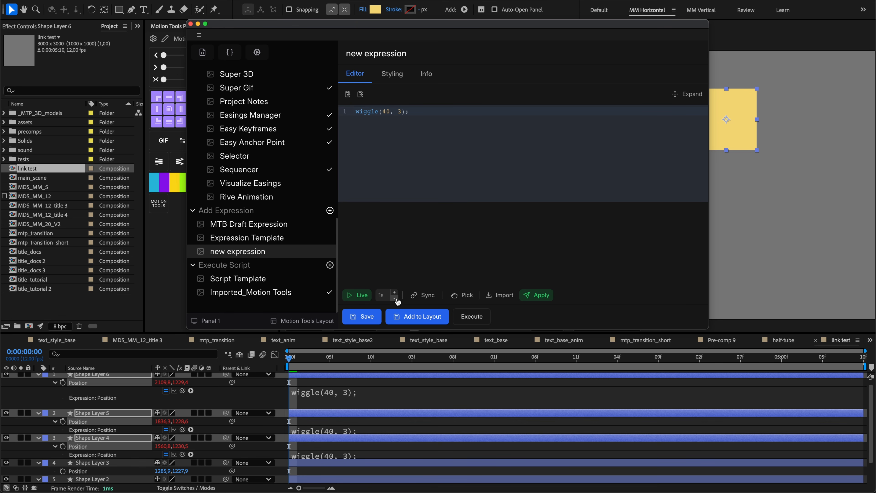
click(395, 299)
click(423, 297)
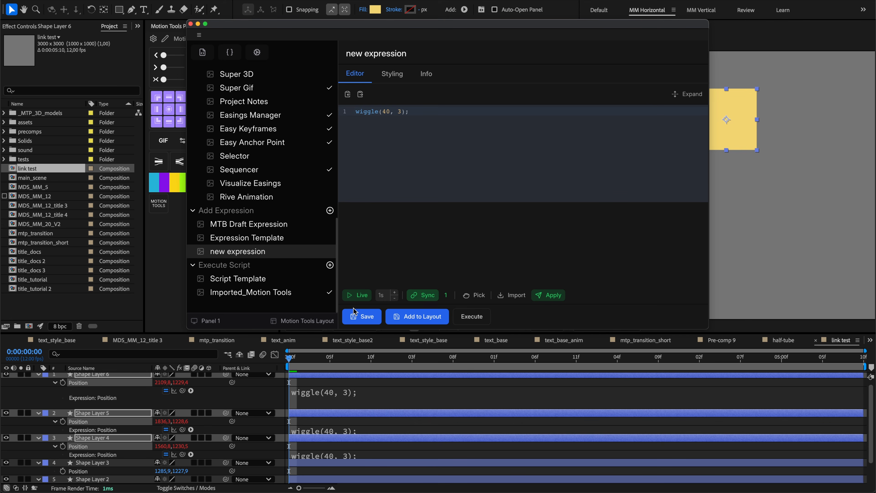
Step: Link the Position properties of Shape Layers 6, 5 and 4 to the synced expression by importing them together
click(252, 394)
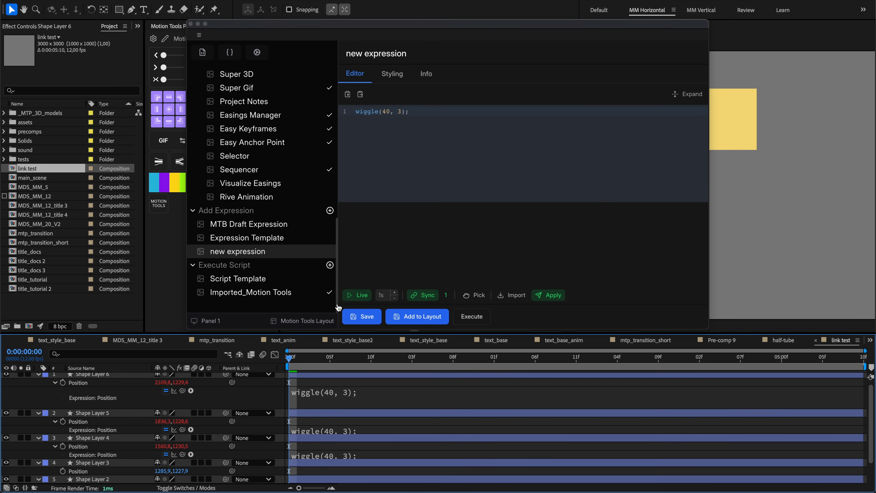
click(78, 383)
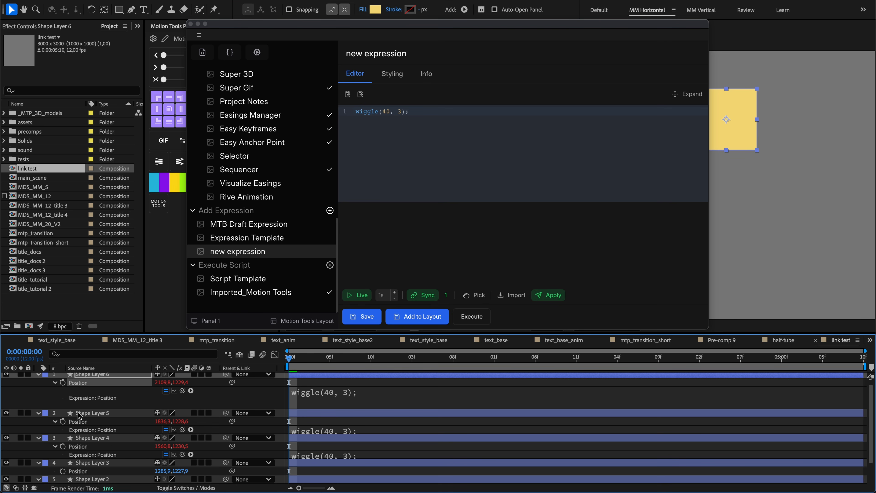
shift+click(78, 422)
shift+click(80, 447)
click(506, 295)
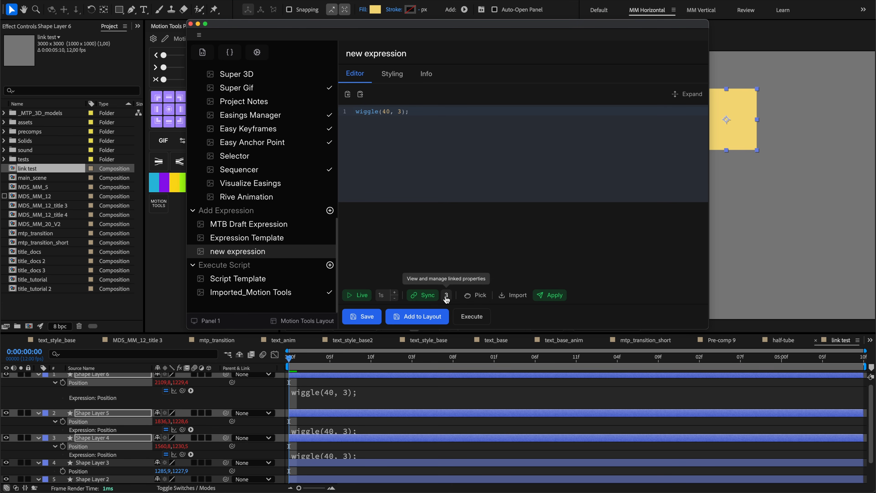
Step: Change the synced expression code to wiggle(20, 1) with the linked Position properties deselected
double_click(383, 111)
text(20)
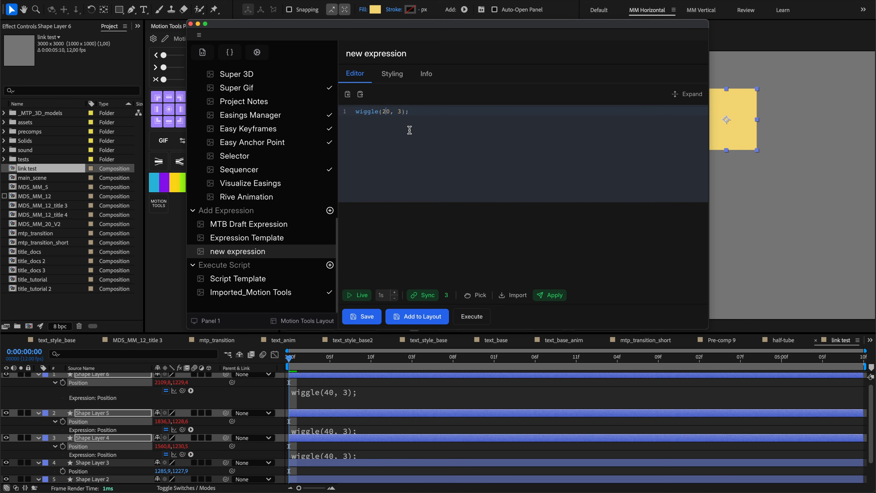
click(267, 445)
click(411, 126)
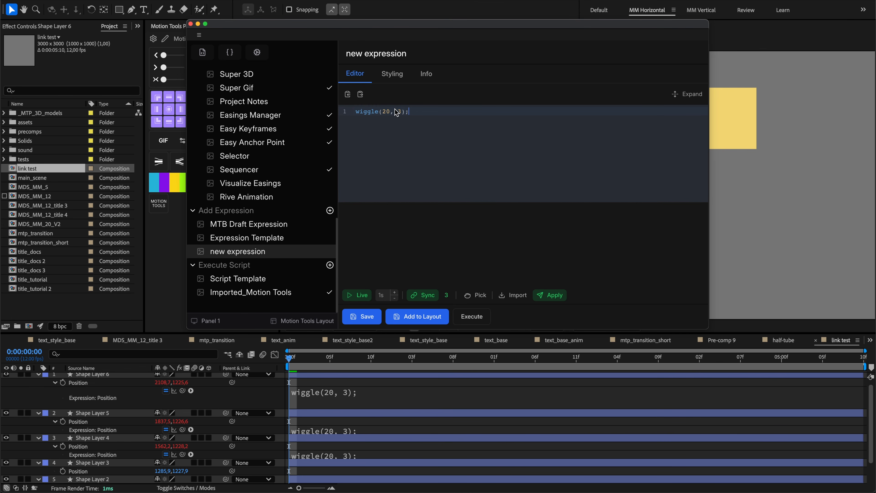
text(1)
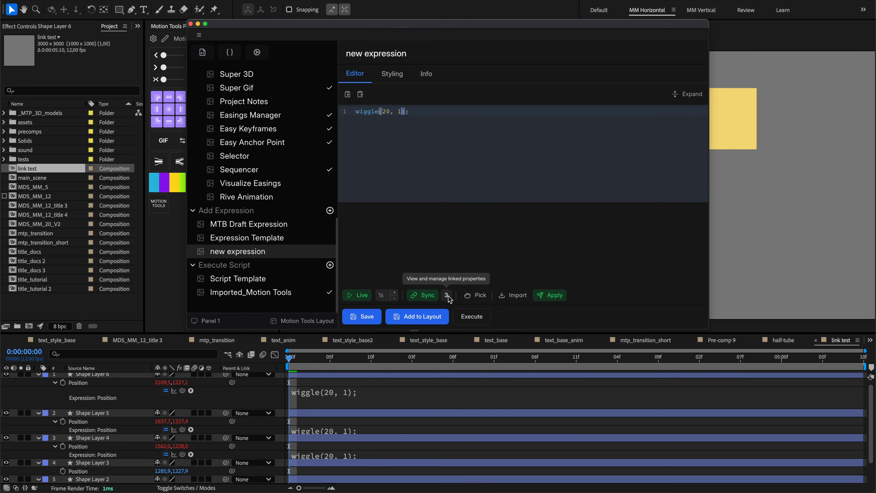
Step: Unlink Shape Layer 5's Position from the synced expression and extend the code to wiggle(20, 1) + [0,0]
click(448, 297)
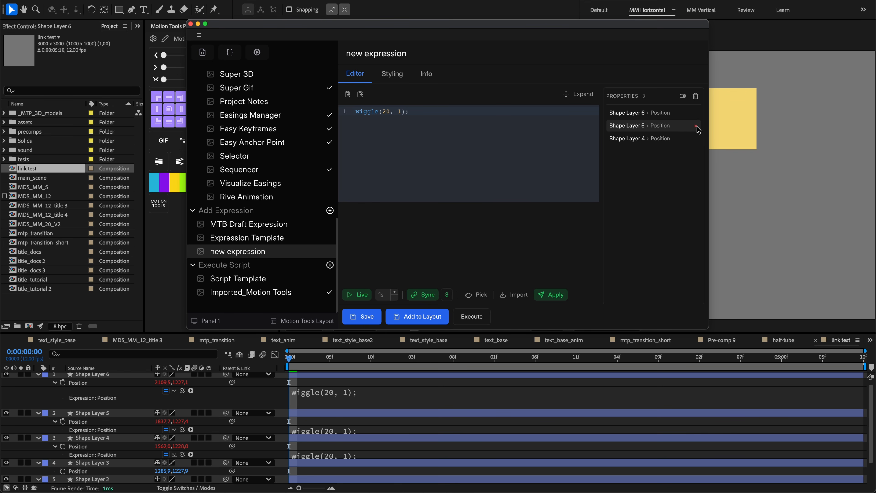
click(697, 127)
click(493, 117)
key(BackSpace)
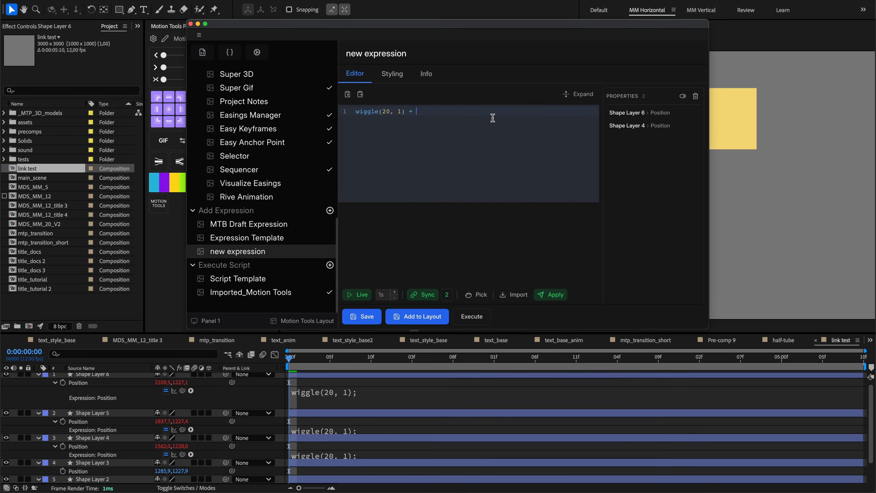
text(,0)
Step: Link the Position properties of Shape Layers 3 and 2 to the expression and set its offset to [0,10]
scroll(91, 436, down, 3)
click(85, 448)
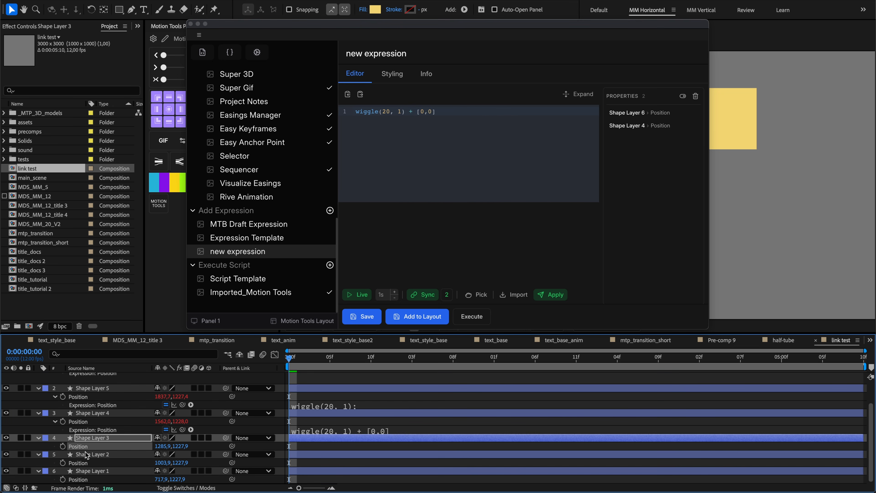
shift+click(85, 462)
click(517, 294)
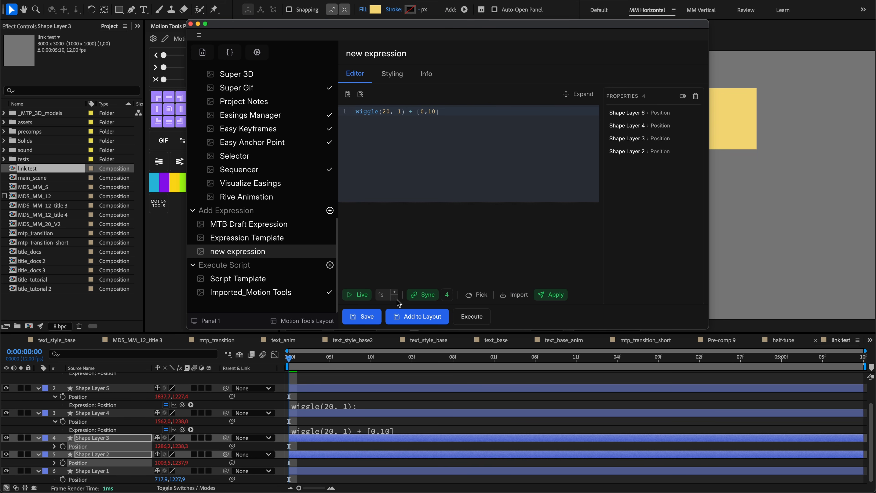
scroll(373, 411, up, 3)
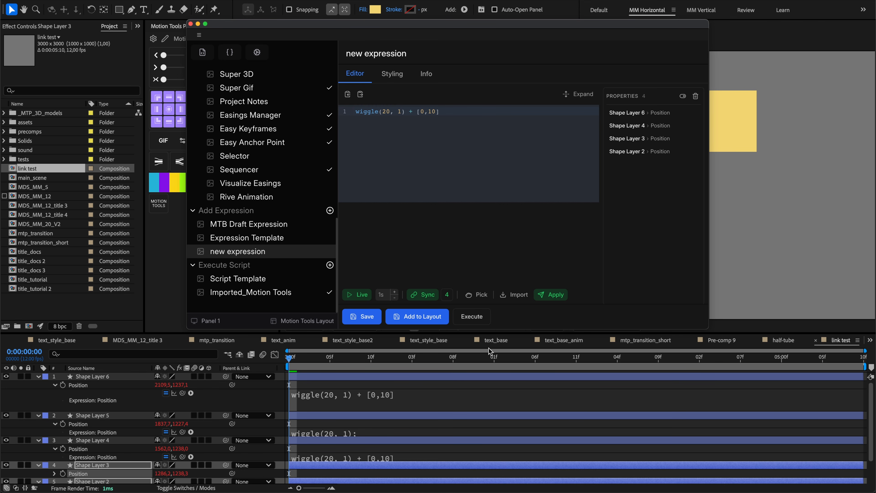
Step: Pick a reference to Shape Layer 6's Position onto a new line below the wiggle code
click(105, 384)
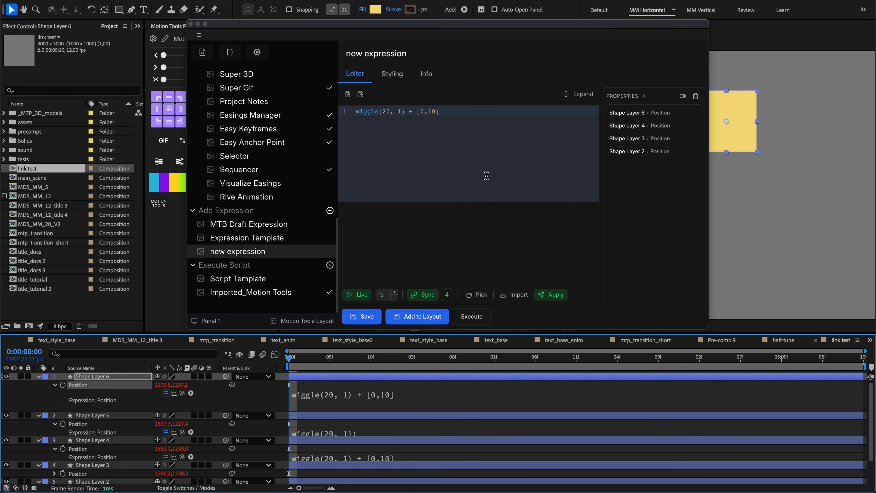
click(459, 121)
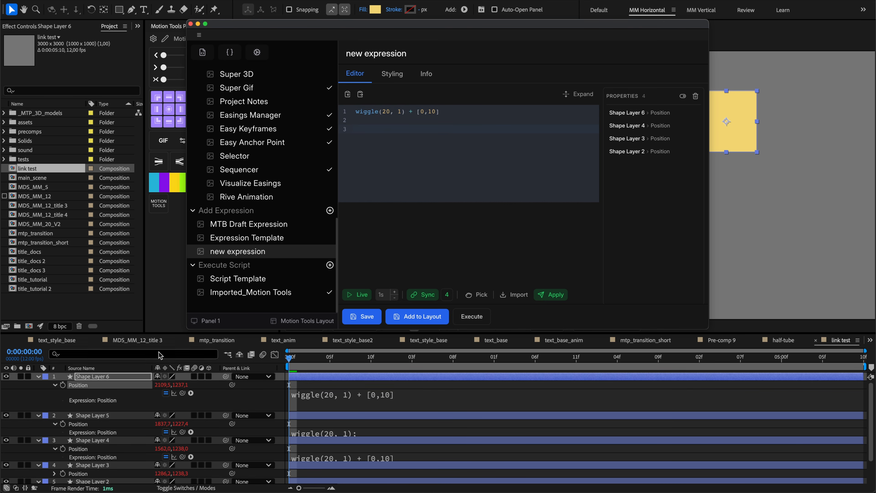
click(473, 295)
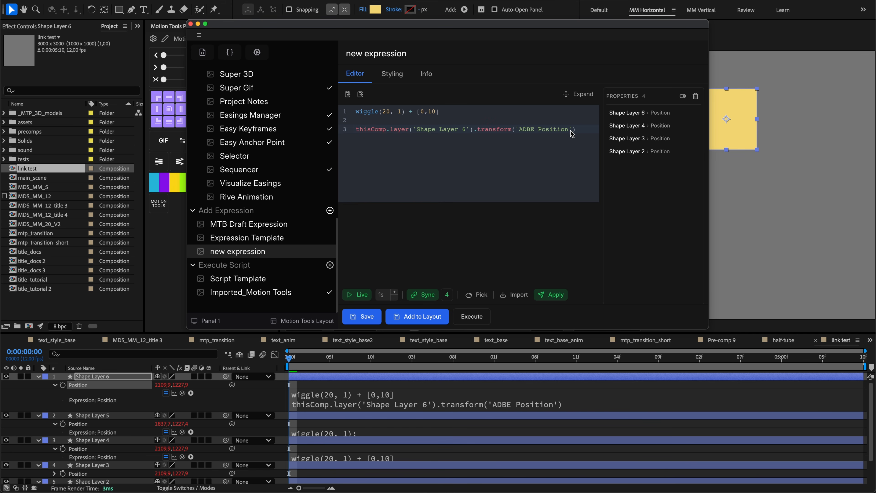
Step: Remove the picked Shape Layer 6 Position reference and the empty lines from the expression code
drag(583, 131, 356, 121)
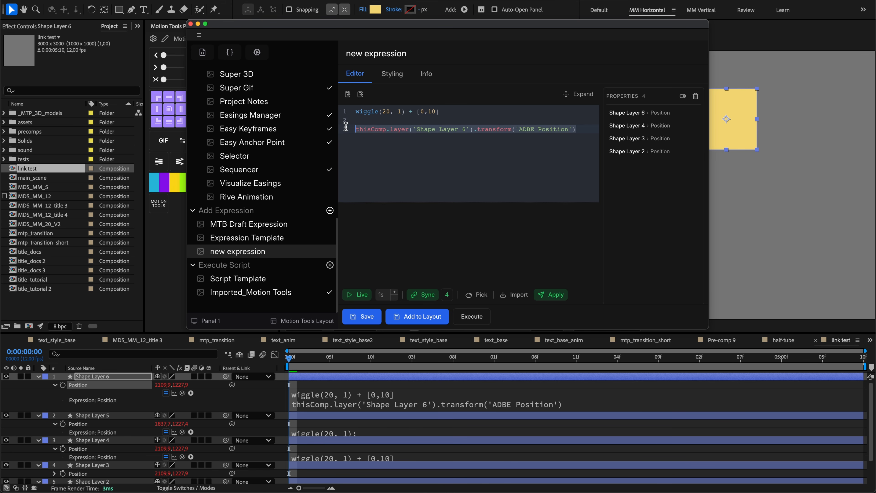
key(BackSpace)
key(BackSpace)
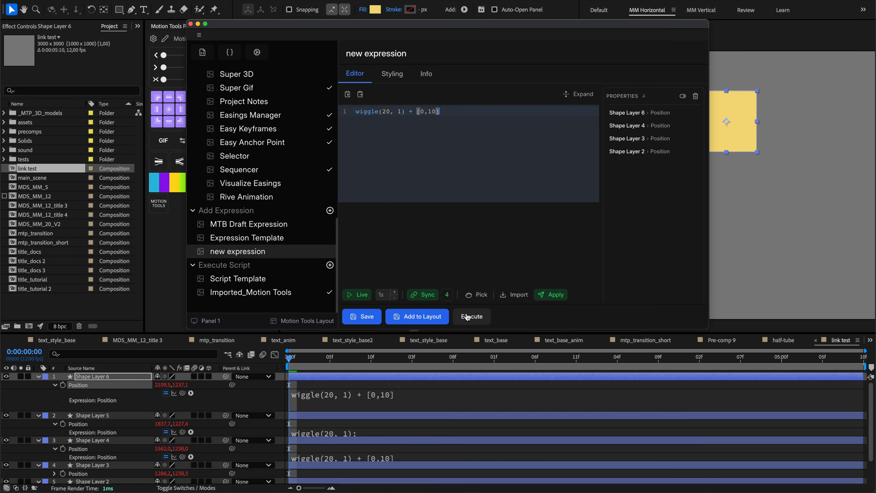
Step: Expand the code editor, reposition its window, and show the linked properties list beside the code
click(447, 295)
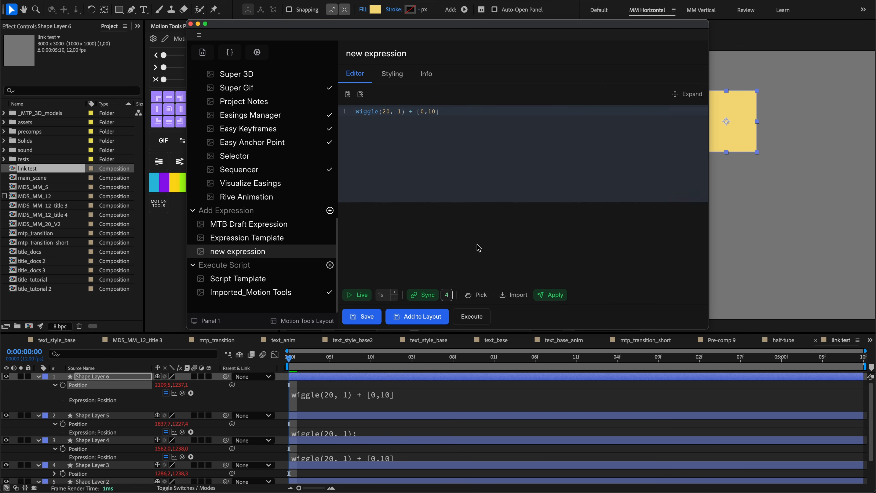
click(689, 97)
drag(459, 27, 402, 30)
click(239, 322)
mouse_move(652, 333)
mouse_down()
mouse_move(621, 330)
mouse_move(638, 328)
mouse_up()
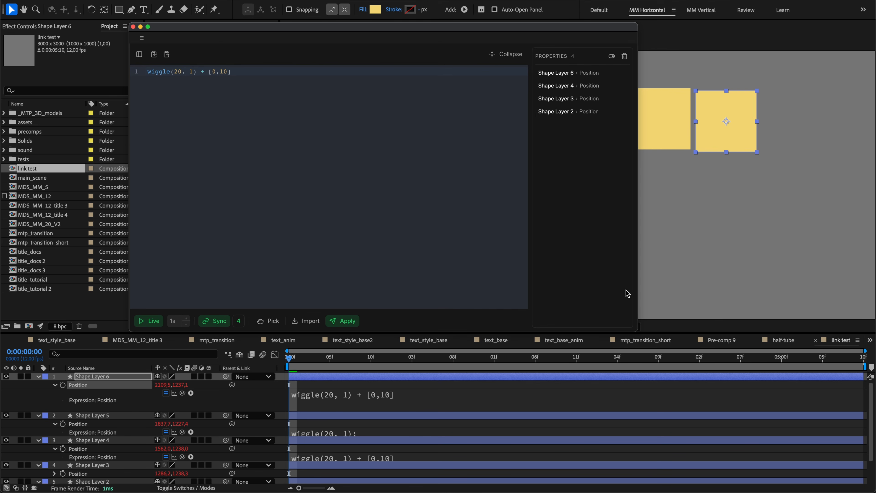
Step: Collapse the expanded editor and review the new expression's Styling and Info settings, including the Description and Helptip fields
click(510, 61)
click(341, 77)
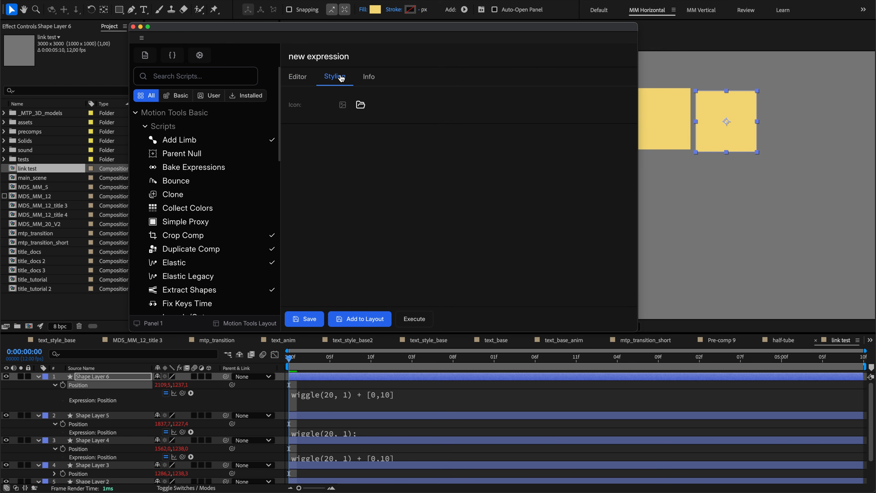
click(361, 77)
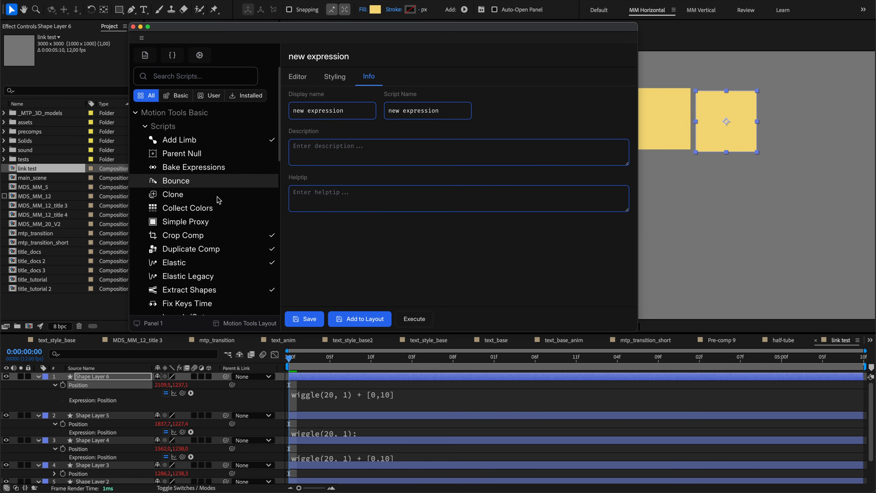
scroll(215, 195, down, 10)
scroll(211, 207, down, 2)
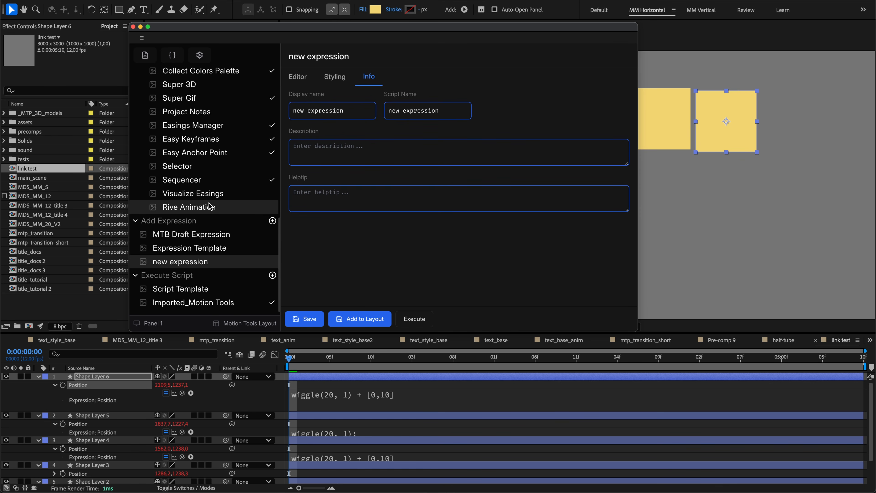
drag(231, 38, 435, 58)
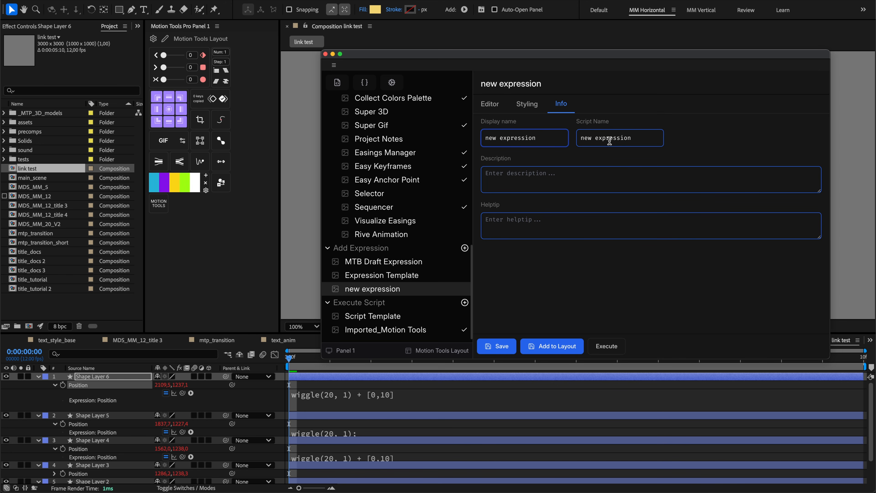
click(558, 179)
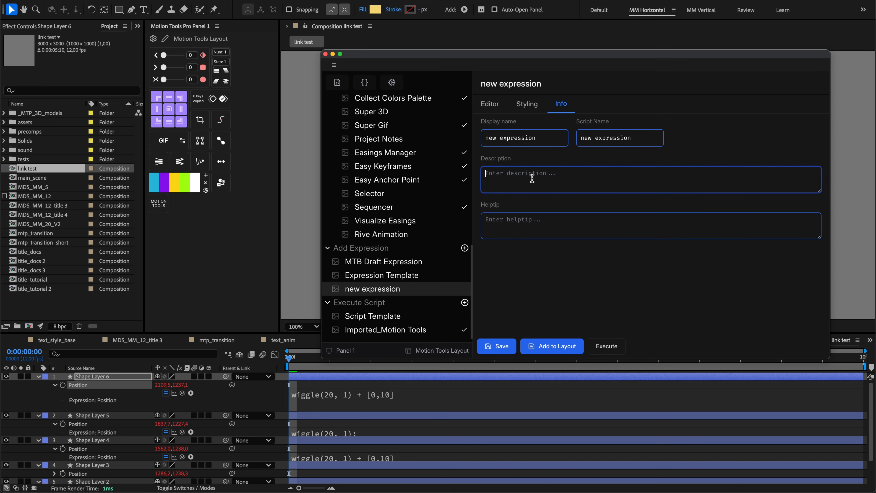
click(508, 223)
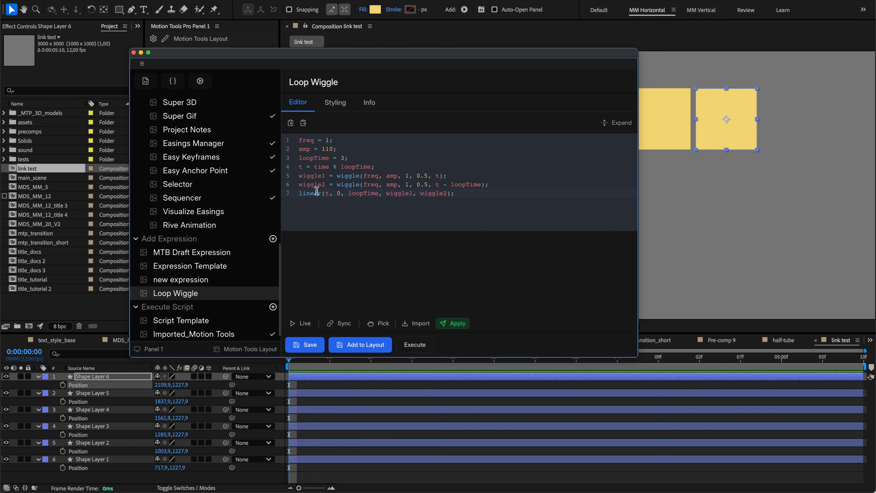
Step: Misspell linear as linearr on line 7 of Loop Wiggle, apply it to Shape Layer 6's Position, and expand the error details
click(321, 193)
text(r)
click(461, 324)
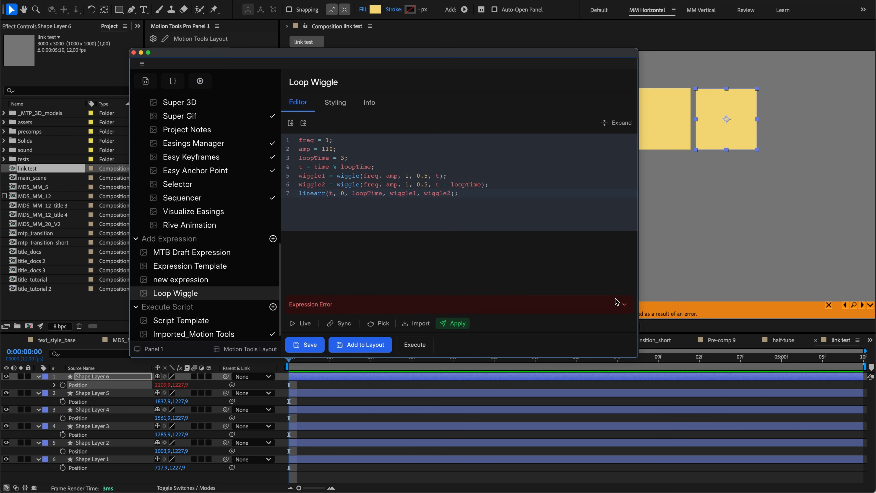
click(624, 305)
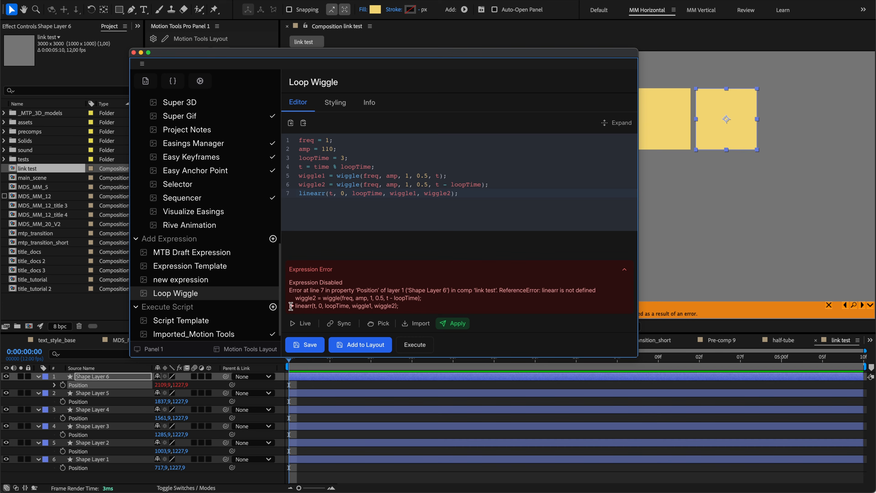
Step: Correct the function name on line 7 to linear and reapply Loop Wiggle to Shape Layer 6's Position
click(325, 193)
key(BackSpace)
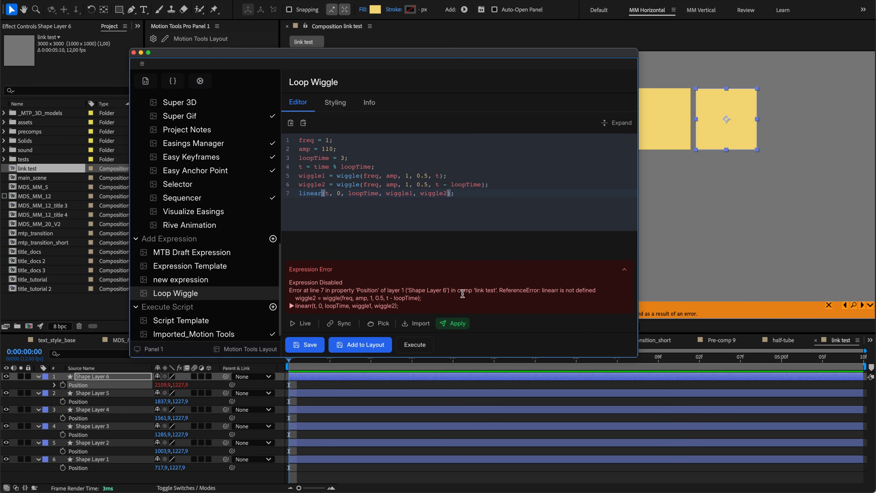
click(462, 327)
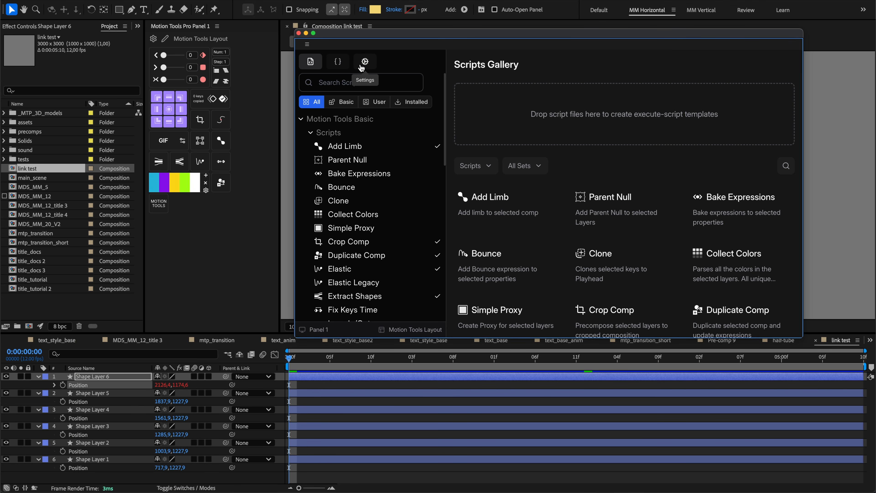
Step: Open the layout settings in the extension's settings
click(361, 68)
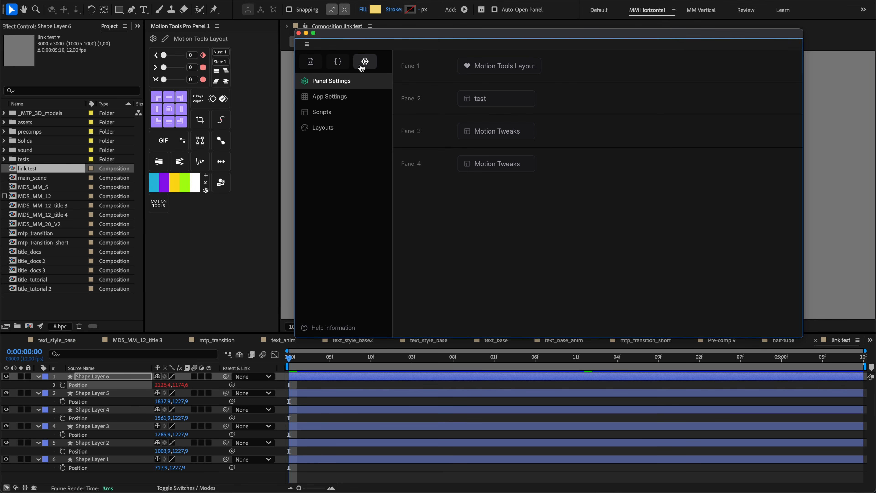
click(325, 128)
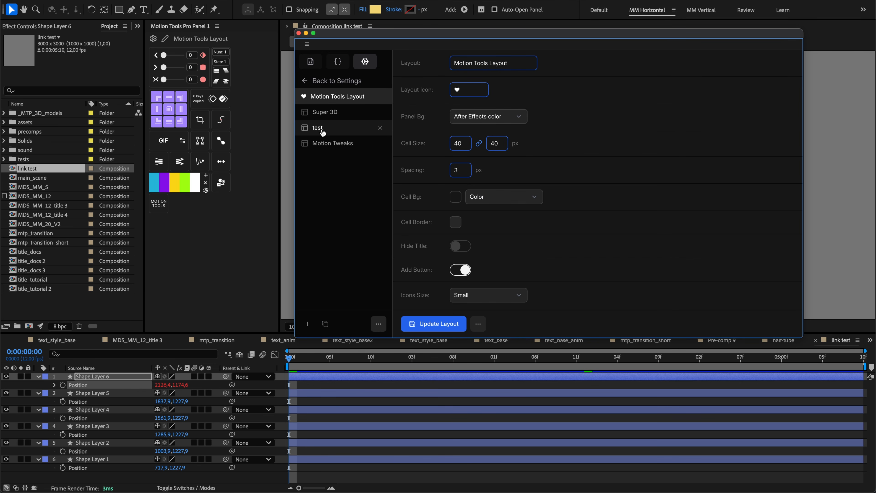
Step: Add seven new layouts to the layout list with their default settings
click(307, 324)
click(308, 325)
click(307, 325)
click(308, 324)
click(308, 324)
click(307, 325)
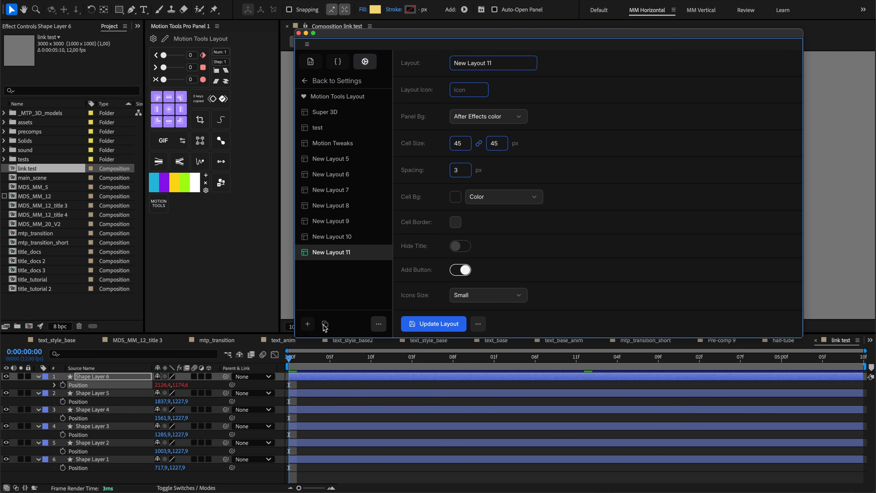
Step: Delete New Layout 11, New Layout 10 and New Layout 9, and duplicate Motion Tools Layout
click(382, 252)
click(381, 236)
click(380, 221)
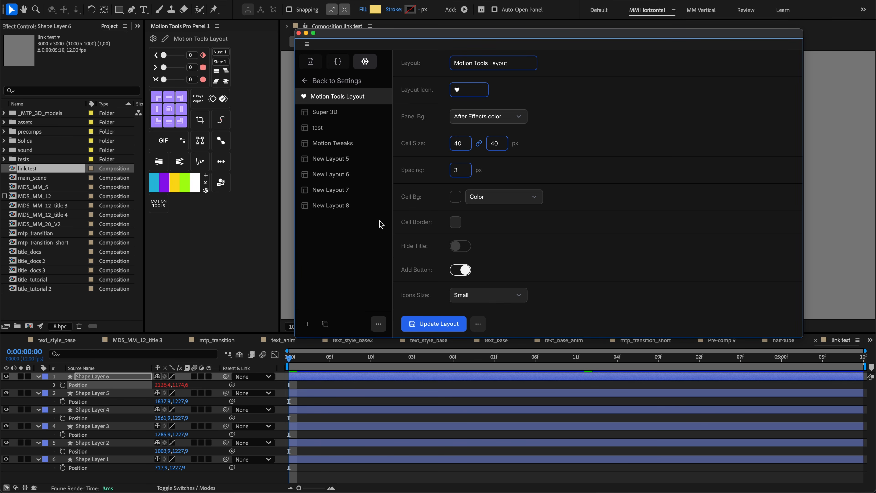
click(325, 324)
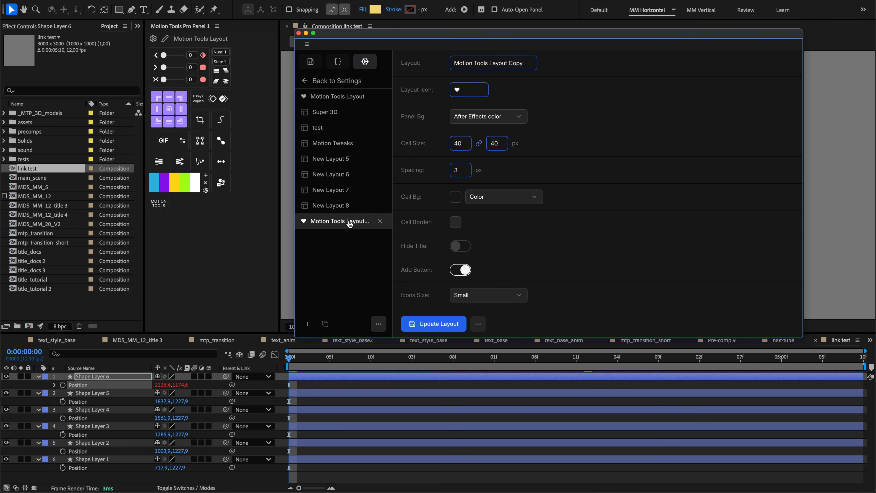
Step: Delete Motion Tools Layout Copy and the layouts New Layout 8 through New Layout 5
click(380, 221)
click(381, 206)
click(380, 190)
click(380, 174)
click(380, 159)
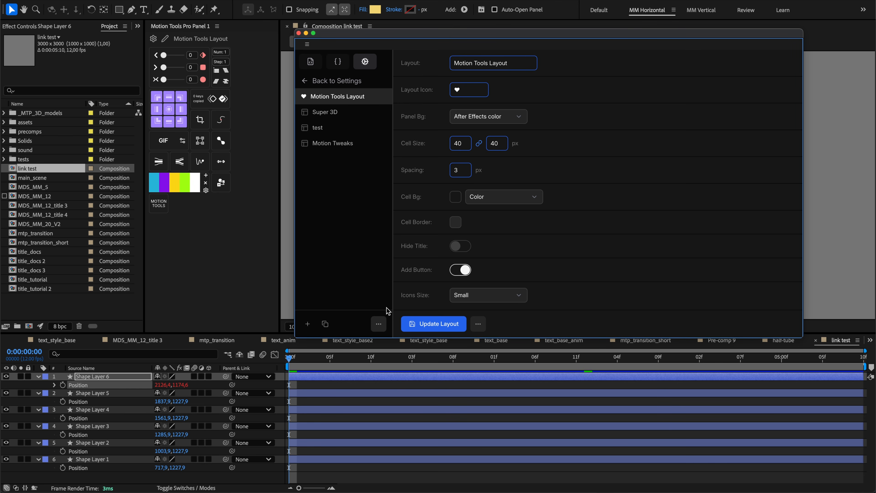
Step: View the import, export and reset options for the layouts and keep Motion Tools Layout selected in the list
click(379, 324)
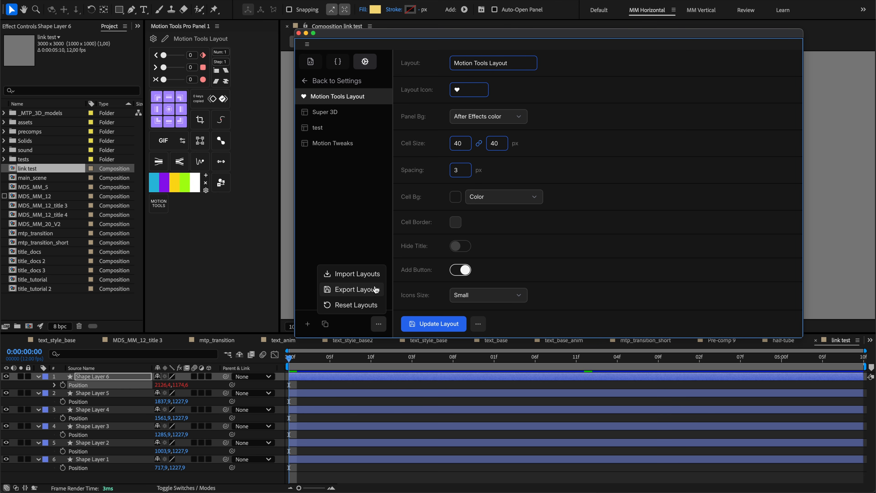
click(380, 322)
click(335, 108)
click(335, 98)
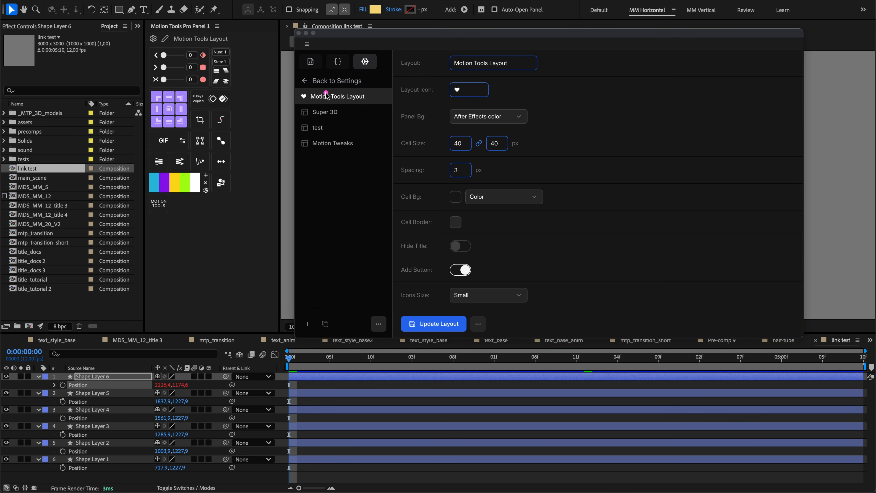
Step: Show the available layouts in Motion Tools Pro Panel 1 and choose Motion Tools Layout
click(306, 100)
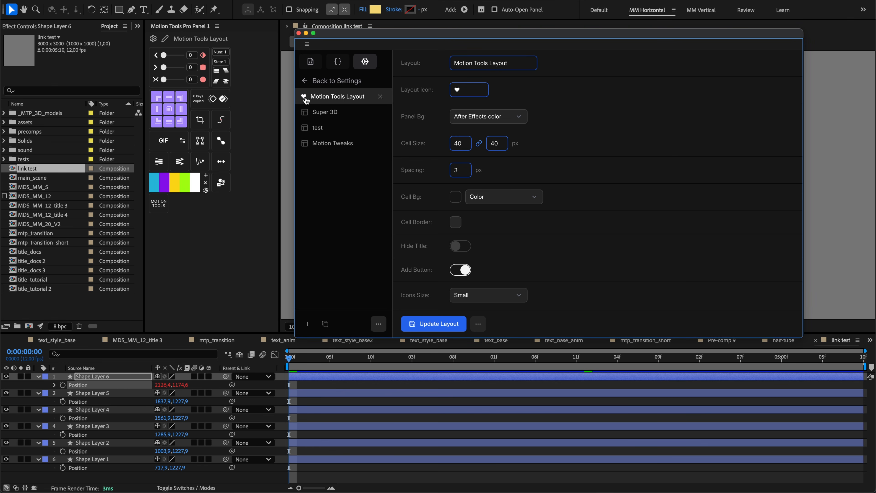
click(206, 45)
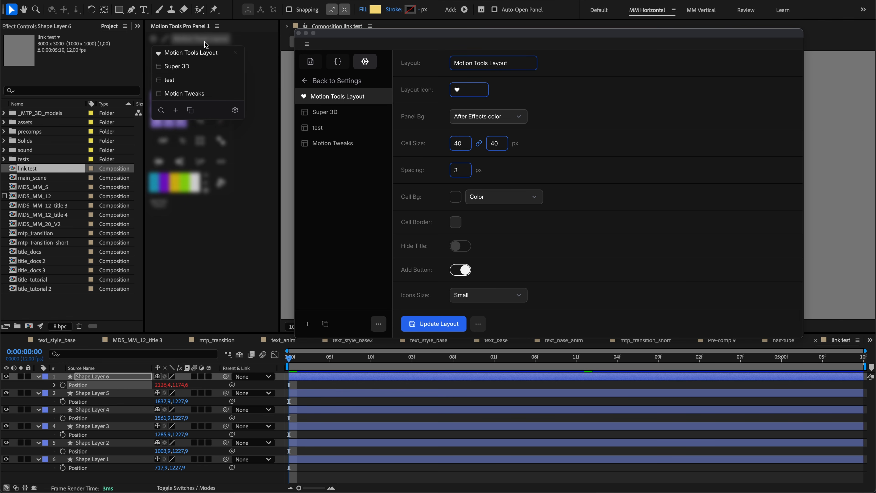
click(198, 52)
Step: Try the Color option as the panel background of Motion Tools Layout and update the layout
click(484, 119)
click(484, 120)
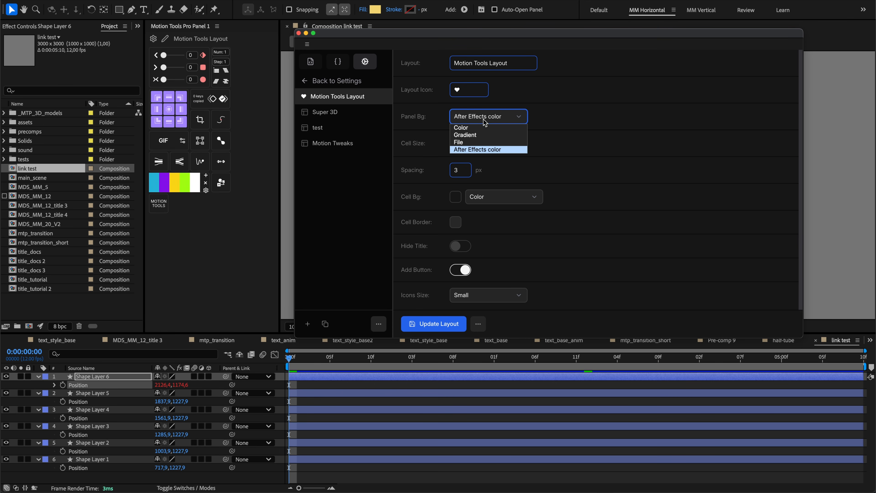
click(461, 127)
click(484, 119)
click(484, 119)
click(445, 323)
Step: Try the Gradient option as the layout's panel background and update the layout
click(485, 119)
click(484, 133)
click(439, 326)
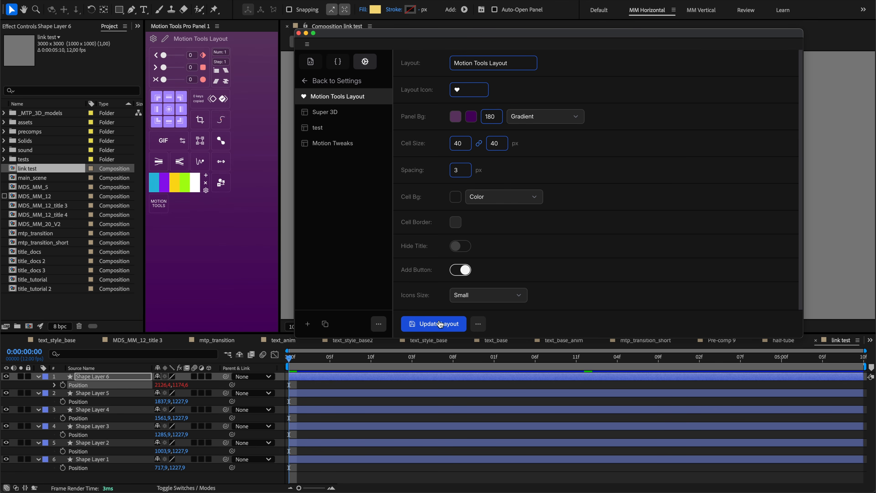
Step: Try the File panel background, return it to After Effects color and update the layout
click(531, 118)
click(530, 143)
click(529, 117)
click(527, 149)
click(446, 326)
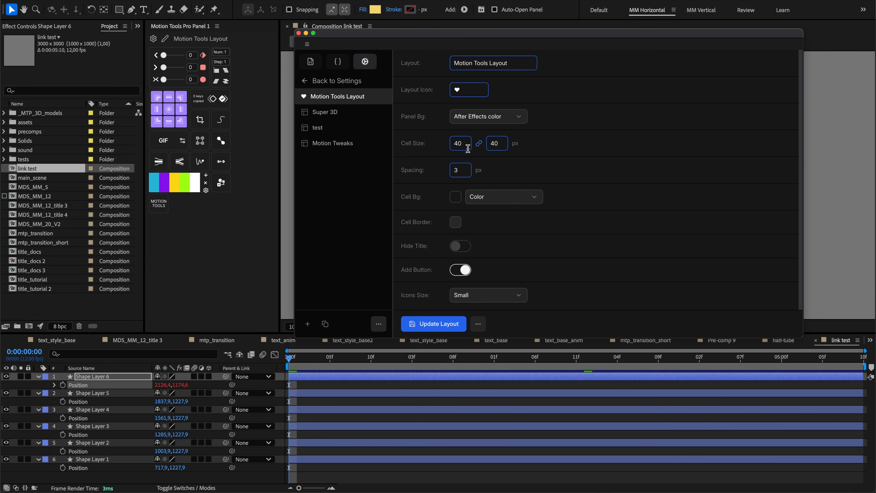
Step: Set the layout's cell size to 50 by 50 px and update the layout
click(468, 142)
click(468, 142)
click(468, 141)
click(433, 323)
Step: Try a spacing of 1 px between the layout's cells and update the layout
click(467, 173)
click(468, 172)
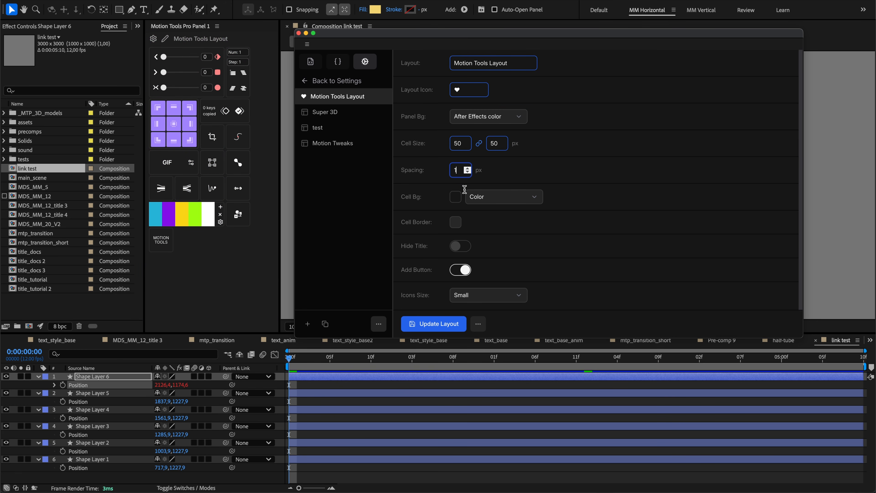
click(445, 324)
Step: Set the layout's spacing to 5 px and update the layout
click(468, 167)
click(468, 167)
click(468, 167)
click(468, 168)
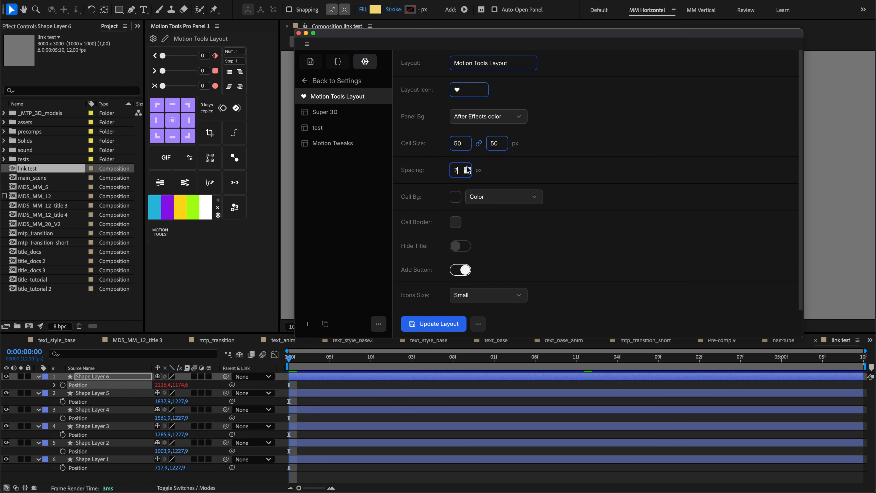
click(434, 323)
Step: Try a dark red cell background, about #562424, and update the layout
click(495, 198)
click(490, 198)
click(458, 198)
click(498, 239)
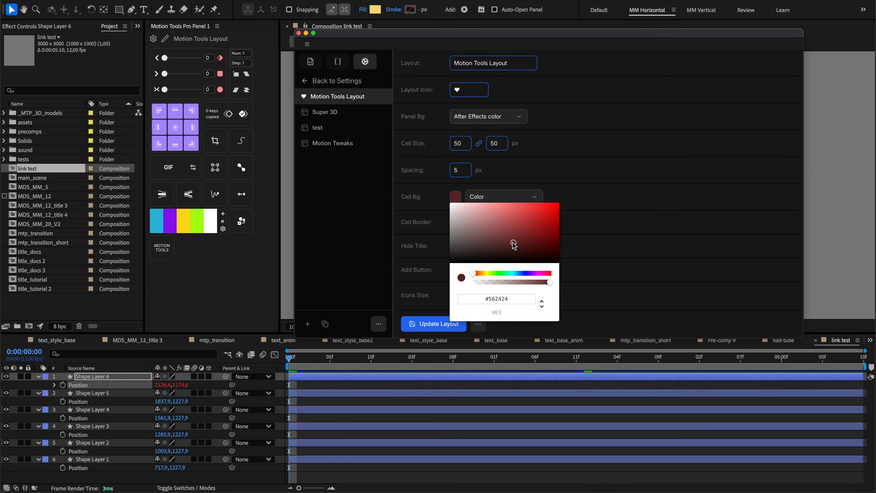
click(575, 231)
click(443, 325)
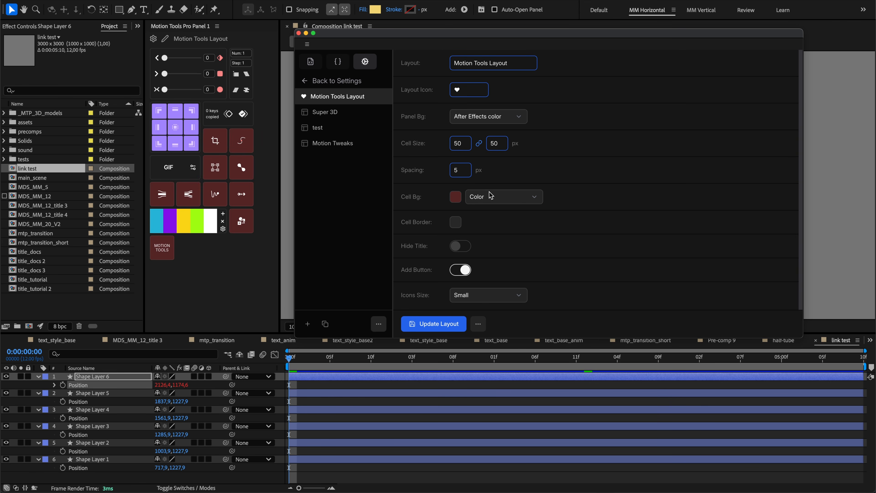
Step: Turn on Hide Title and update the layout, and turn the option off again with another update
click(463, 246)
click(418, 324)
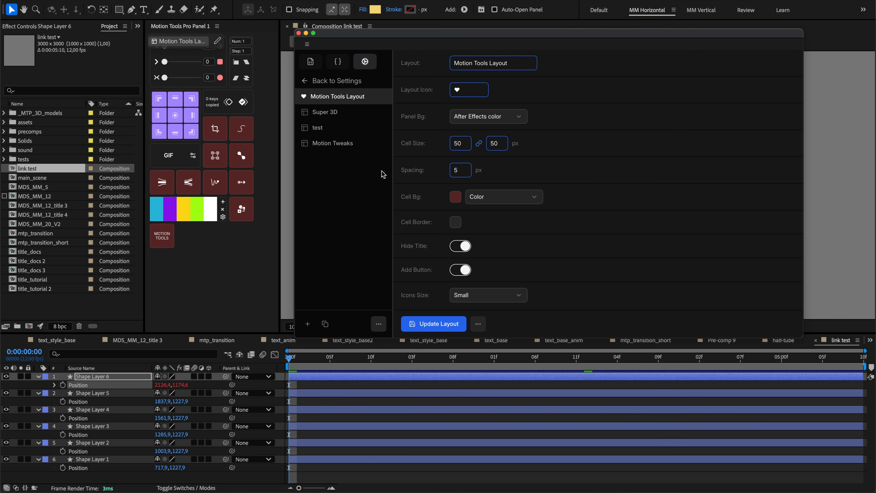
click(461, 246)
click(437, 323)
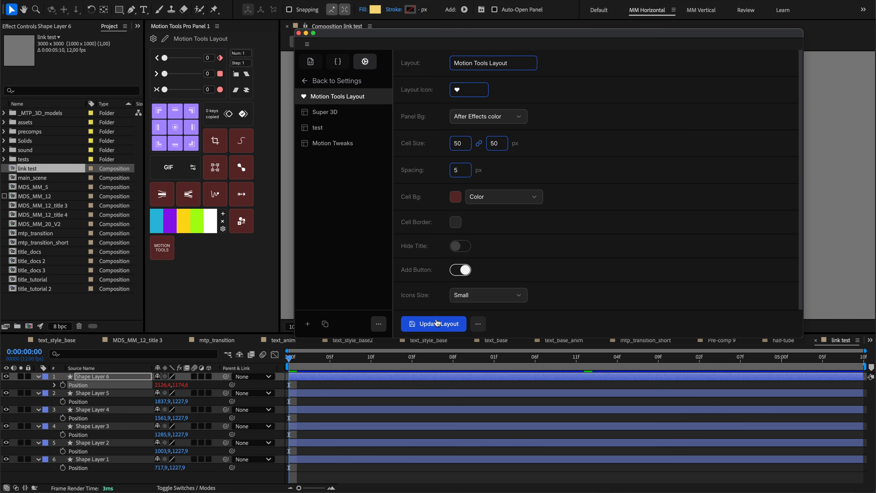
Step: Set the icon size to Medium, make the cell background fully transparent, and update the layout
click(479, 296)
click(472, 314)
click(456, 204)
click(463, 258)
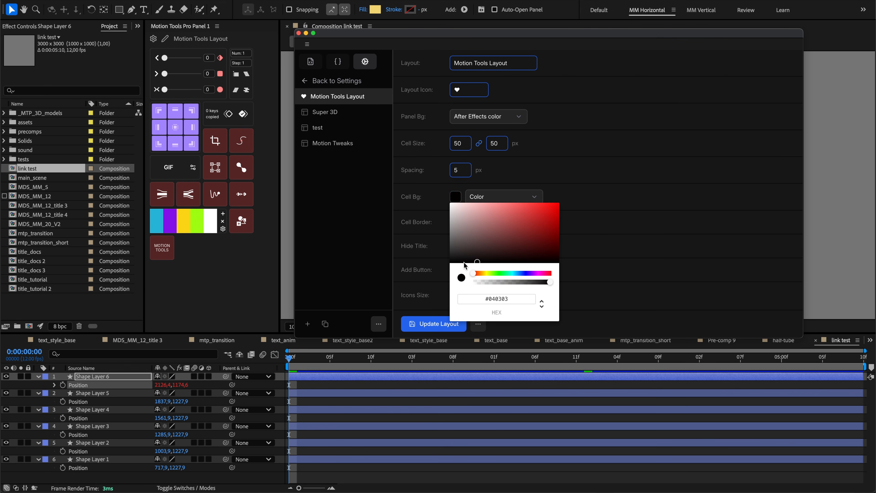
drag(507, 283, 474, 282)
click(613, 242)
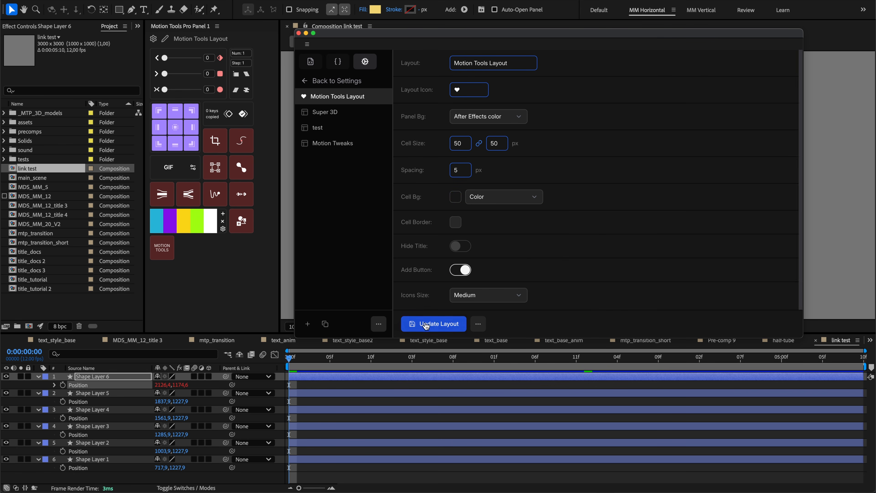
click(433, 324)
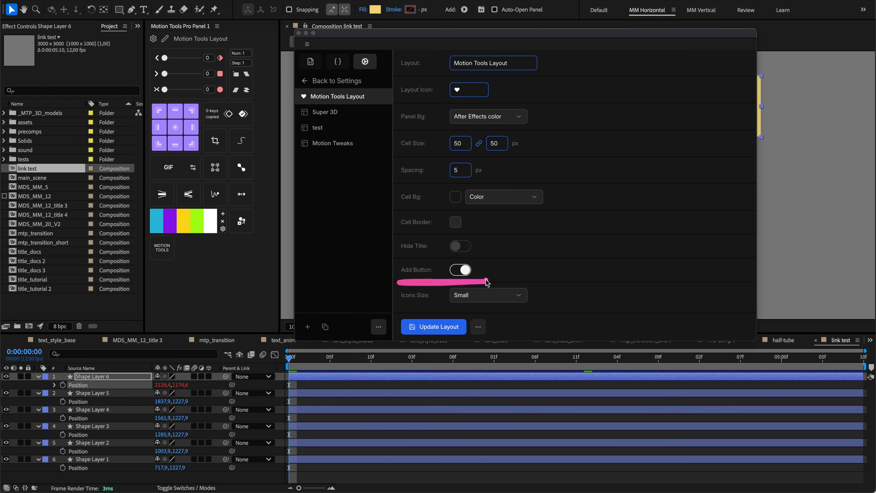
Step: Turn the Add Button option off and back on, and update the layout
mouse_move(226, 253)
click(461, 270)
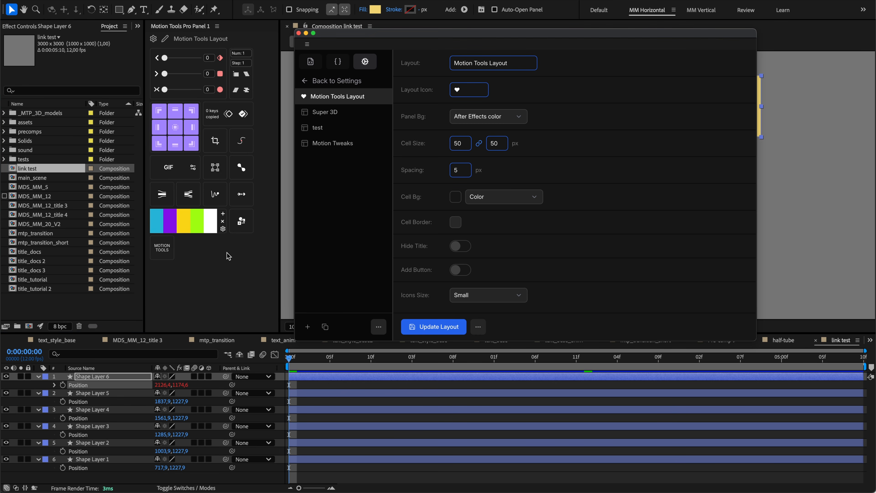
click(461, 269)
click(428, 326)
click(434, 329)
click(477, 326)
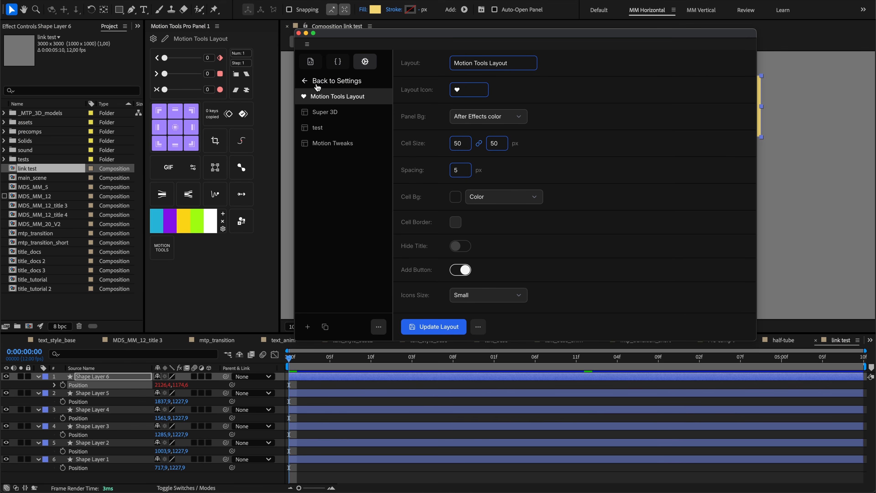
Step: Return to the panel settings and view the layouts that can be assigned to the individual panels
click(321, 82)
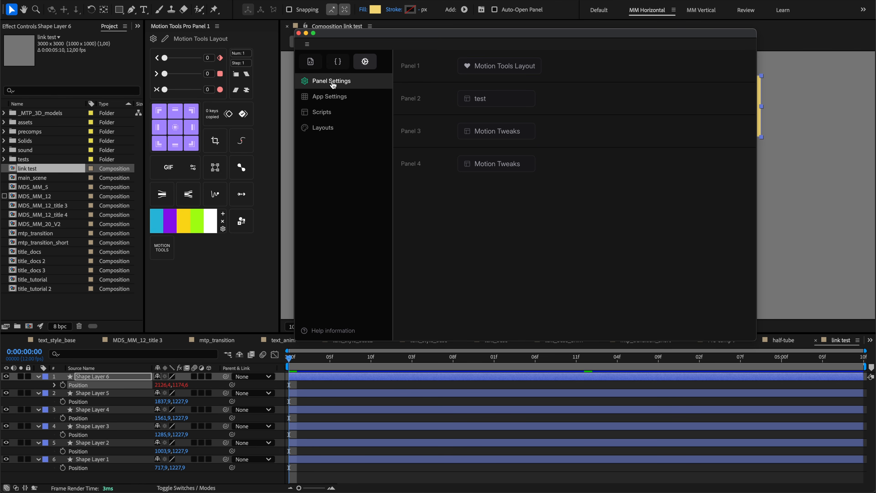
click(494, 97)
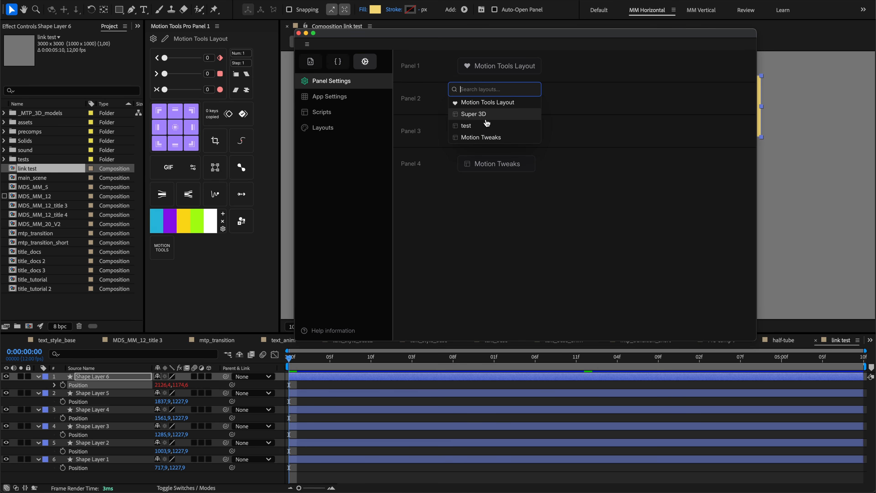
click(497, 72)
click(485, 100)
click(487, 101)
click(485, 130)
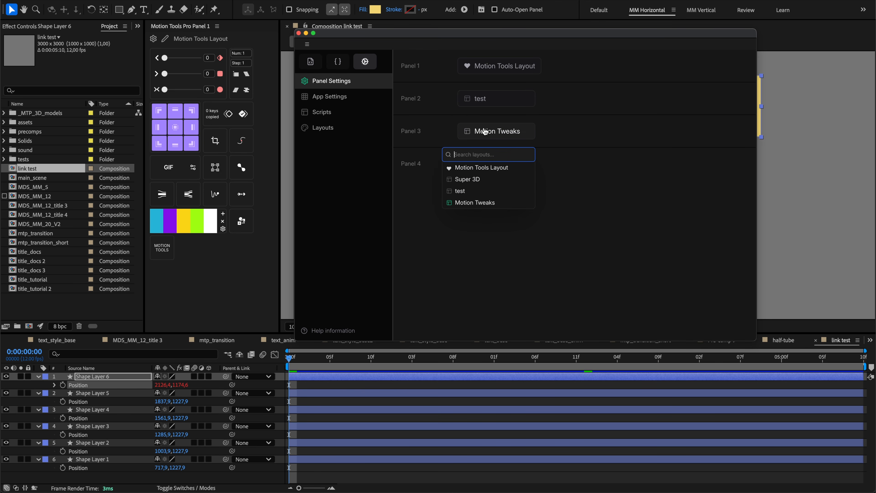
click(486, 131)
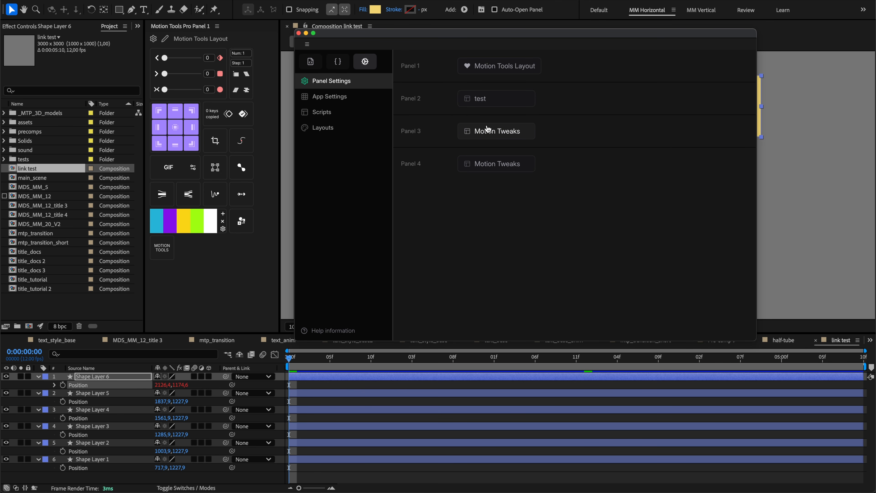
Step: Open the app settings and examine the extension path and the configuration folder options
click(332, 97)
drag(408, 64, 437, 65)
click(437, 65)
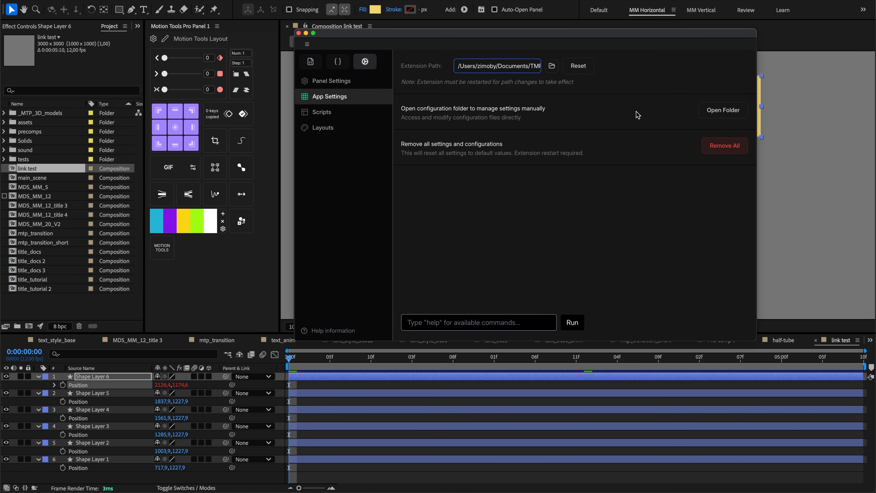
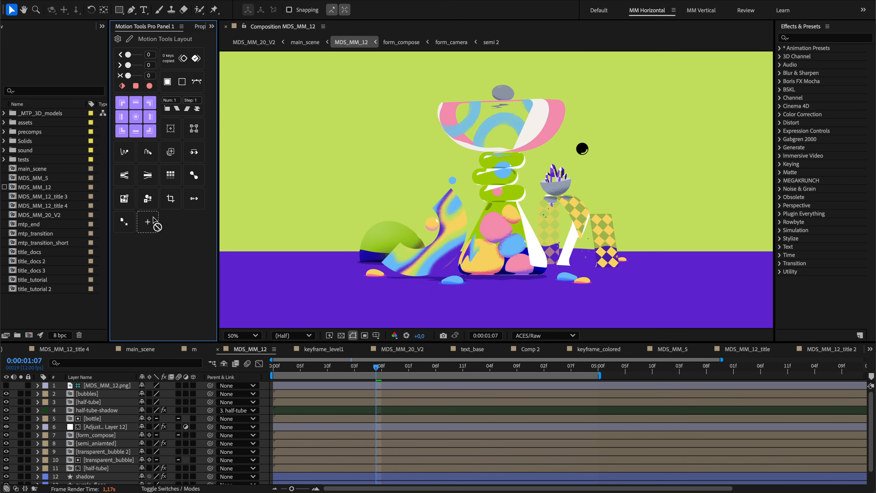
Step: Browse the scripts that can be added to the Motion Tools Layout
click(147, 222)
scroll(204, 125, down, 4)
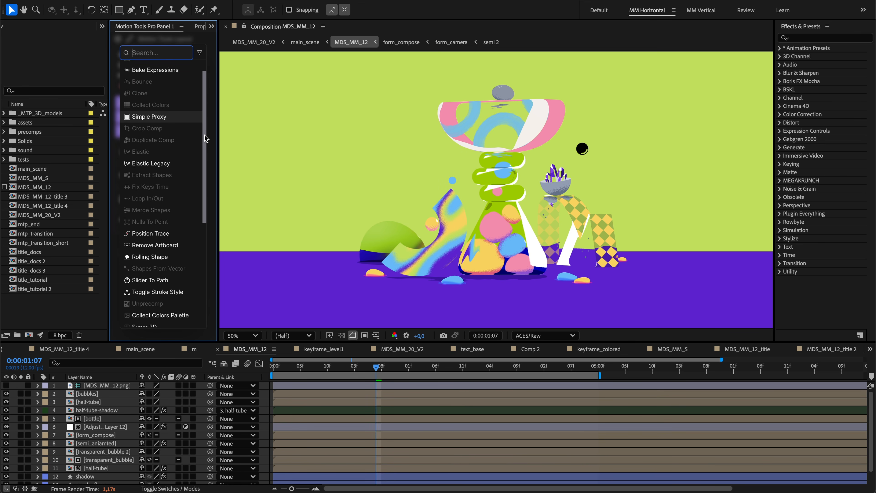
scroll(204, 125, up, 4)
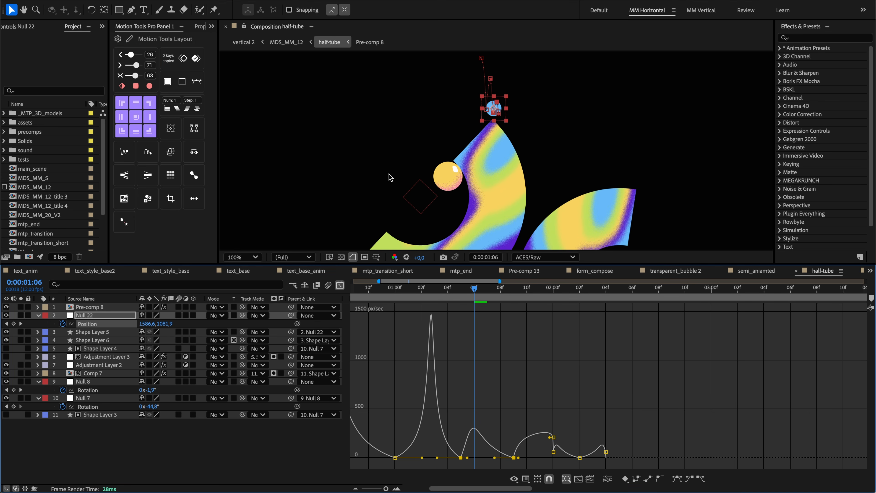
Step: Select Null 22's Position keyframes in the graph editor and adjust their first two easing values to 25 and 75
drag(531, 407, 452, 470)
mouse_move(131, 55)
mouse_down()
mouse_move(136, 76)
mouse_move(133, 55)
mouse_up()
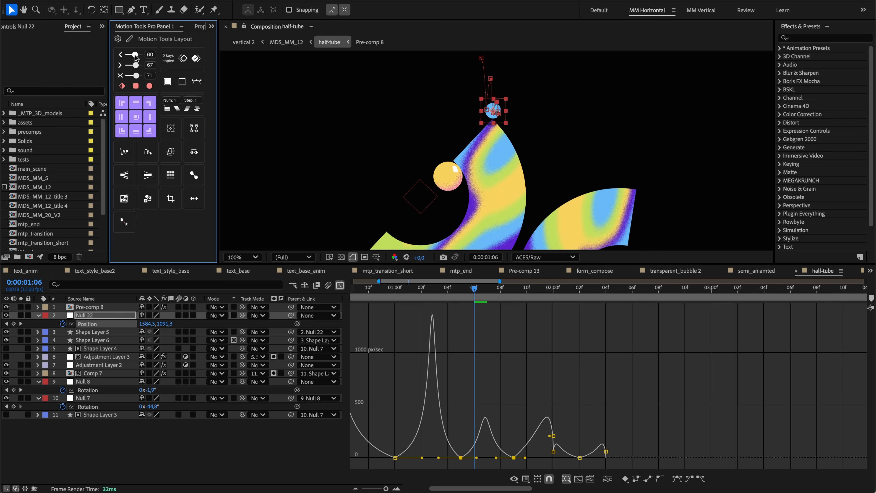
drag(137, 54, 136, 63)
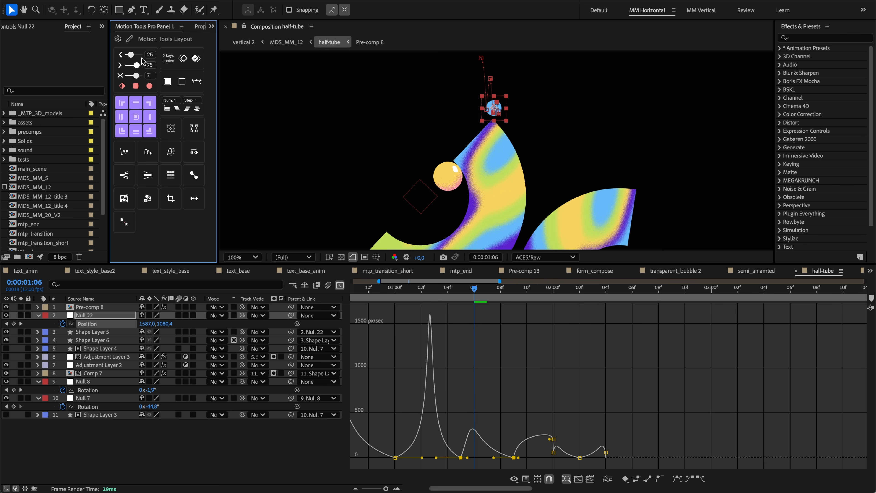
Step: Step the first easing value down to 23 and back up to 26 for the selected keyframes
click(150, 55)
key(Down)
key(Down)
key(Down)
key(Down)
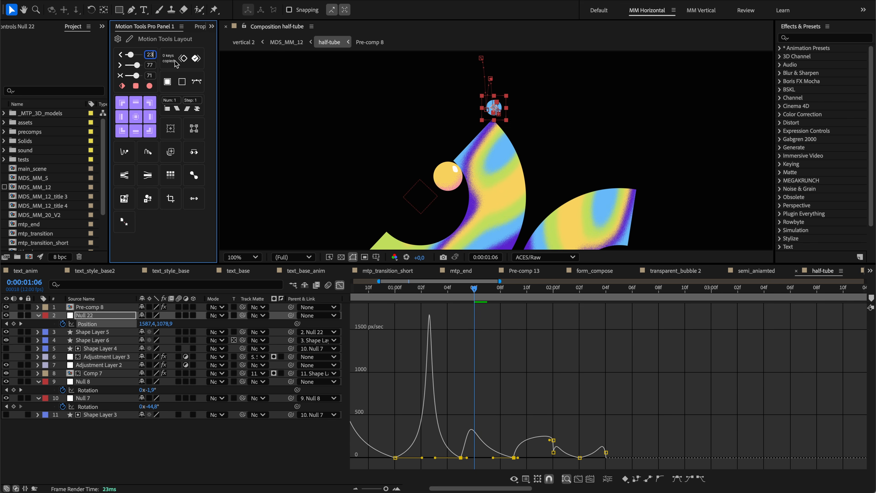
key(Up)
key(Up)
key(Up)
key(Up)
key(Up)
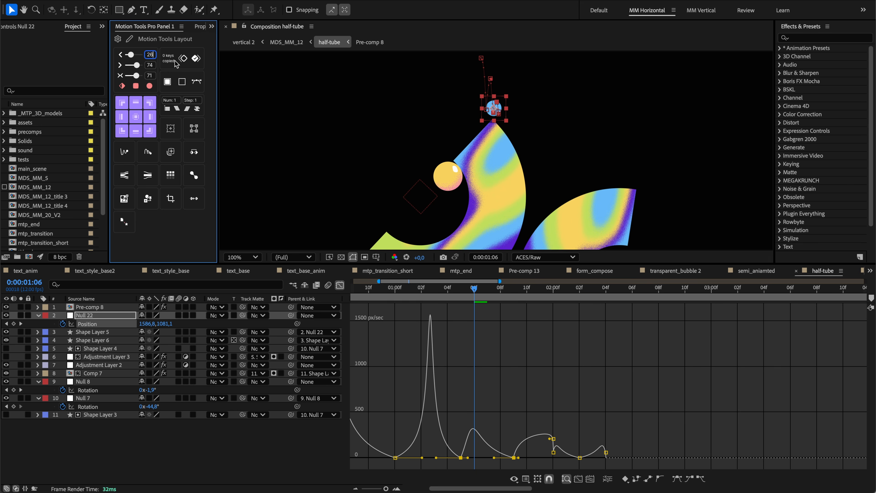
Step: Try combined easing values of 40 and 67 on the selected Position keyframes
click(149, 75)
key(Down)
key(Down)
key(Down)
key(Down)
key(Down)
key(Down)
key(Down)
key(Down)
key(Down)
key(Down)
key(Down)
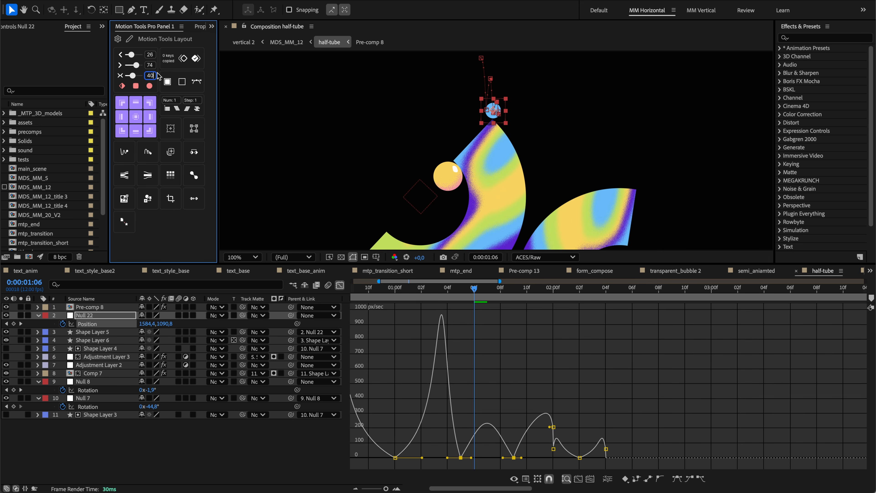
key(Up)
key(Up)
key(Up)
key(Up)
key(Up)
key(Up)
key(Up)
key(Up)
key(Up)
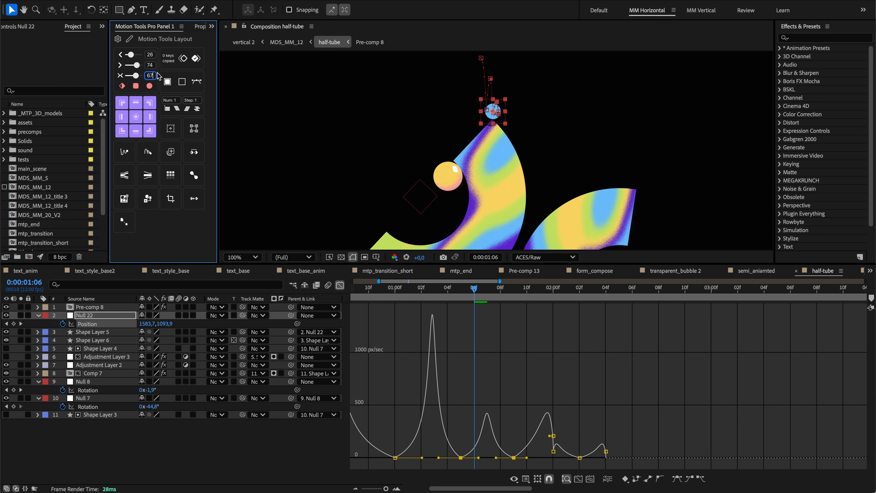
Step: Set the combined easing value of the selected Position keyframes to 50
key(Down)
key(Down)
key(Down)
key(Down)
key(Down)
key(Down)
key(Down)
key(Down)
key(Down)
key(Down)
key(Down)
key(Down)
key(Down)
key(Down)
key(Down)
key(Down)
key(Down)
key(Down)
key(Down)
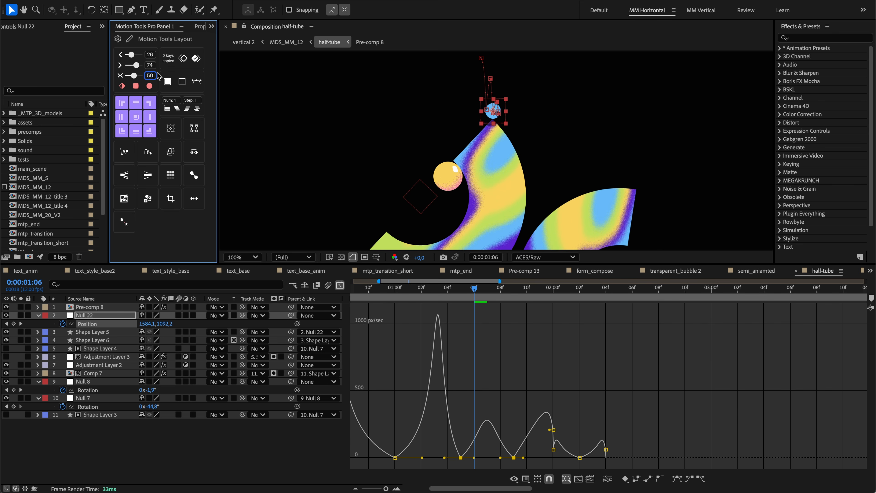
Step: Apply the second easing value of 74 and the combined value of 50 to the selected keyframes
click(119, 66)
click(121, 76)
click(120, 75)
click(121, 76)
click(121, 75)
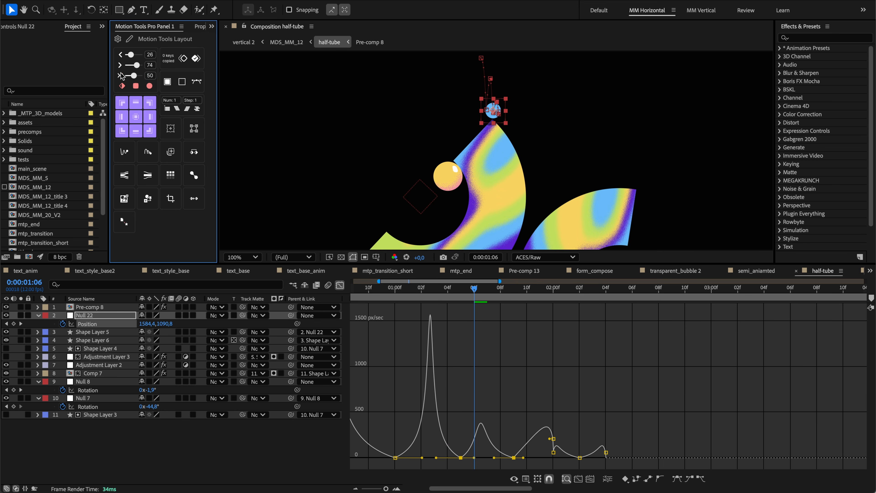
click(121, 76)
click(121, 76)
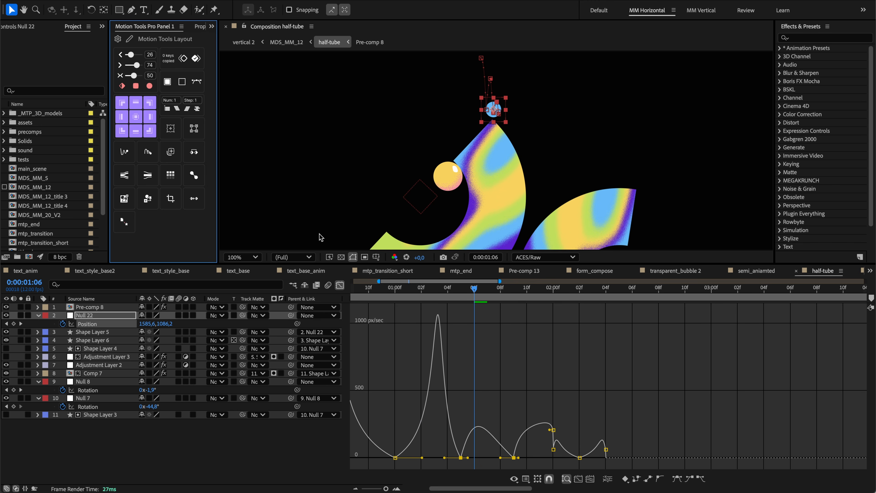
Step: Leave the graph view and switch the selected Null 22 Position keyframe to linear, hold and rounded interpolation in turn
click(341, 286)
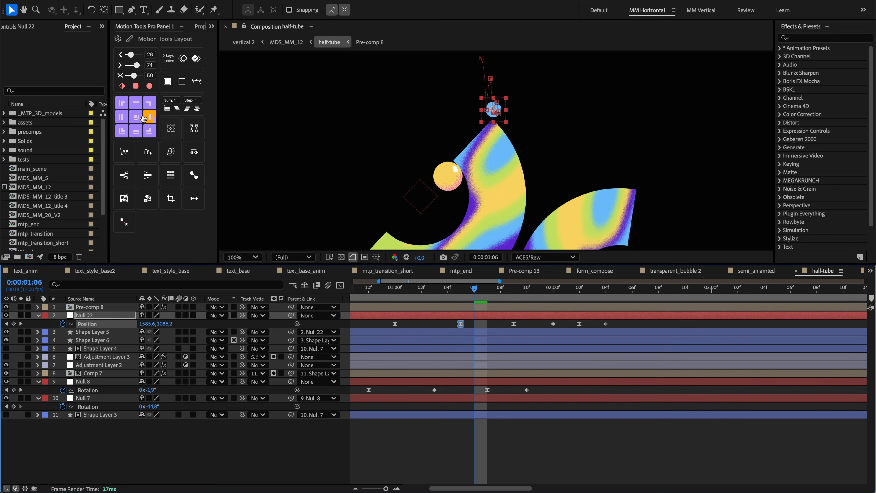
click(123, 87)
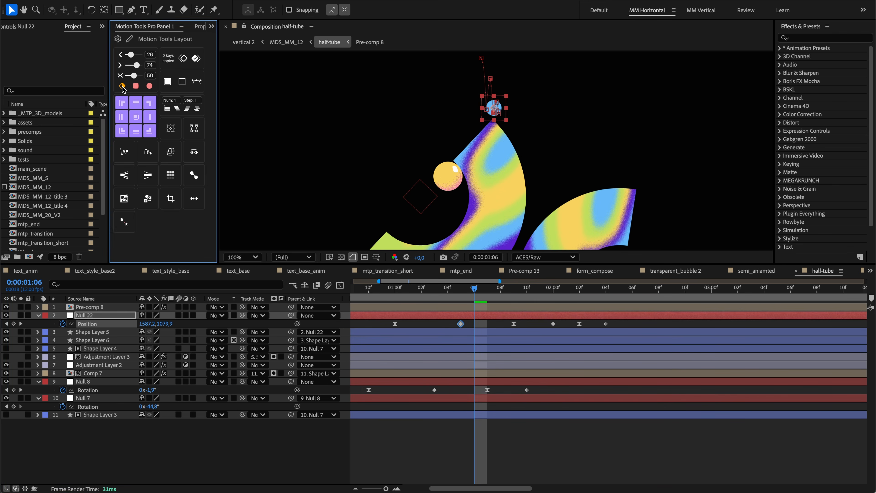
click(136, 86)
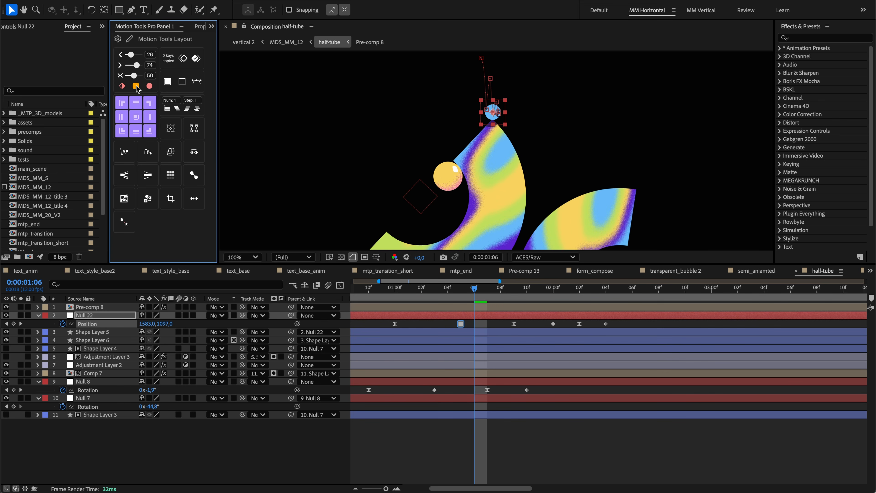
click(149, 87)
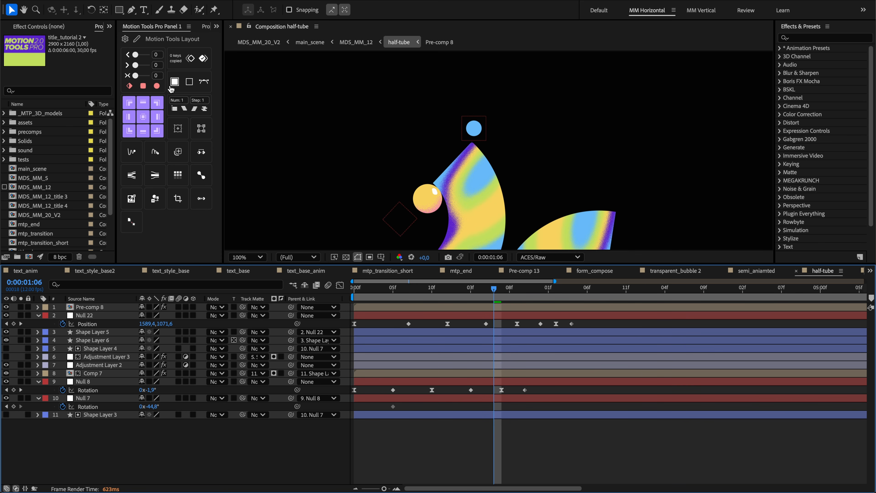
Step: Try enlarging the easing controls block in the Motion Tools layout, and shrink it back to its compact size
drag(164, 91, 189, 116)
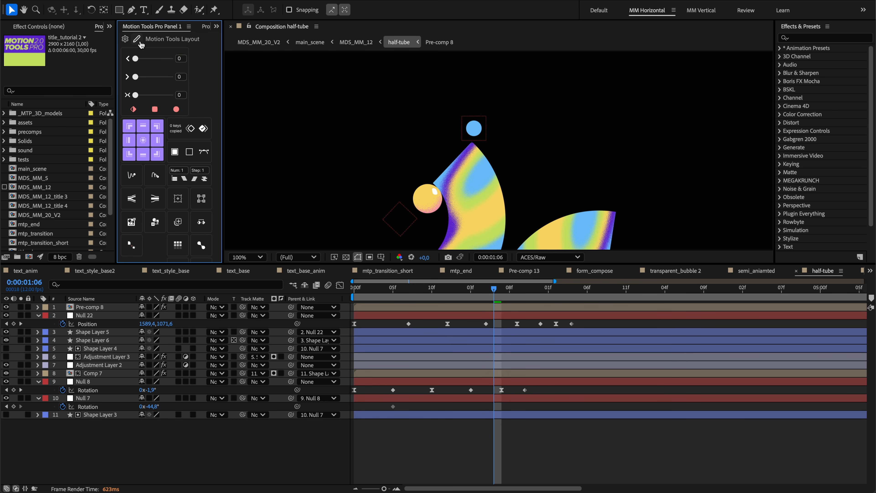
click(137, 40)
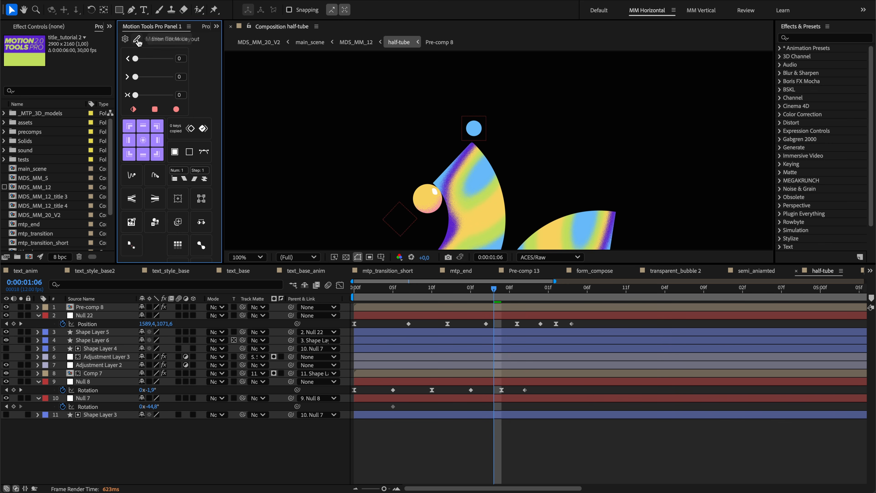
drag(186, 112, 165, 92)
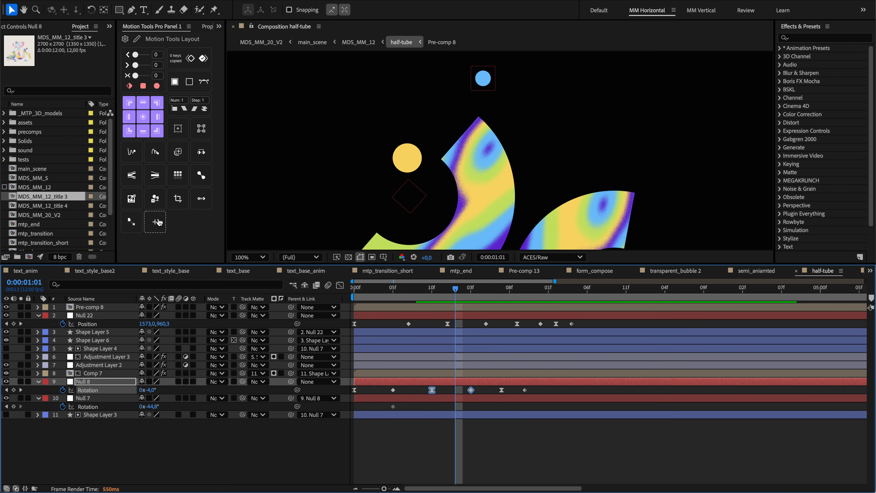
Step: Add the Visualize Easings tool to the layout, enlarge it and place it beside the easing sliders
click(158, 222)
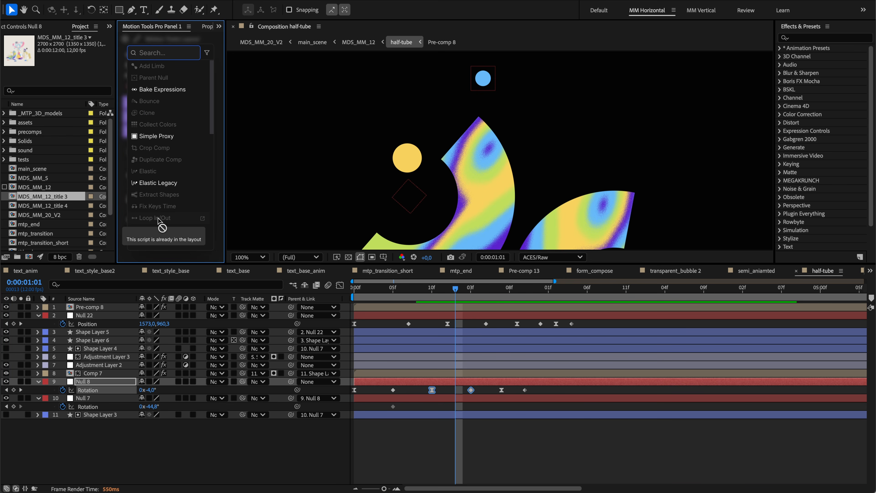
text(vis)
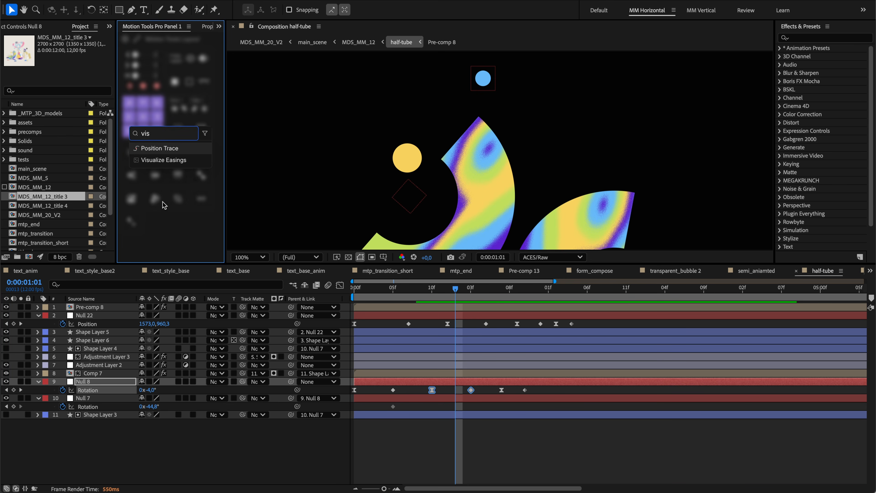
click(163, 160)
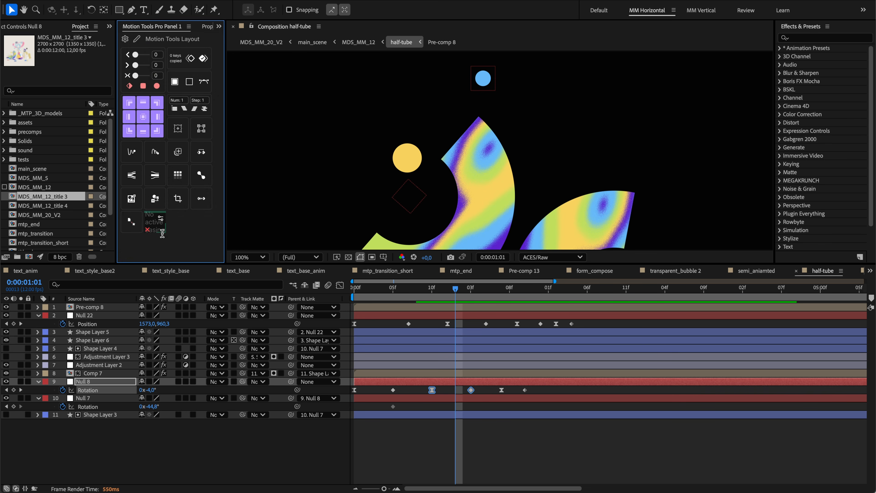
drag(164, 231, 187, 255)
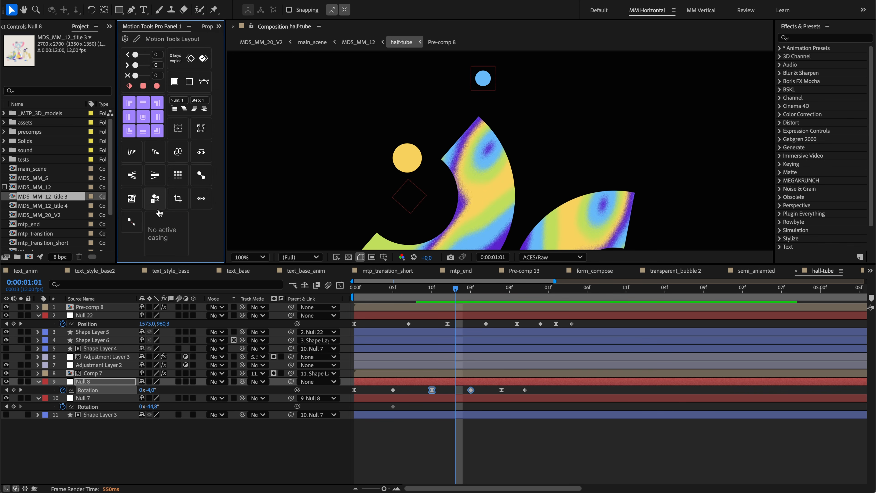
drag(158, 215, 184, 57)
Step: Set the easing of Null 8's two middle Rotation keyframes to 17 and 67 and switch to their graph
drag(480, 401, 425, 388)
mouse_move(135, 65)
mouse_down()
mouse_move(144, 65)
mouse_move(139, 55)
mouse_move(144, 66)
mouse_up()
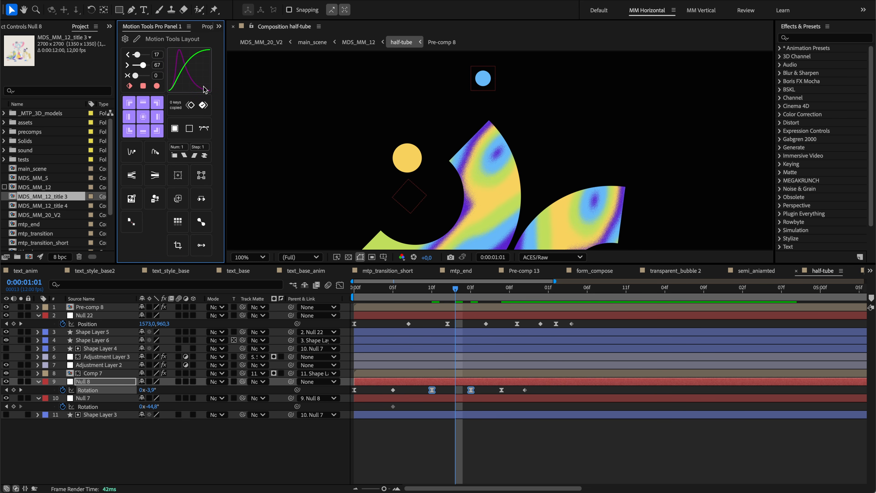
mouse_move(205, 90)
mouse_down()
mouse_move(208, 68)
mouse_move(209, 92)
mouse_up()
drag(143, 68, 143, 67)
click(340, 285)
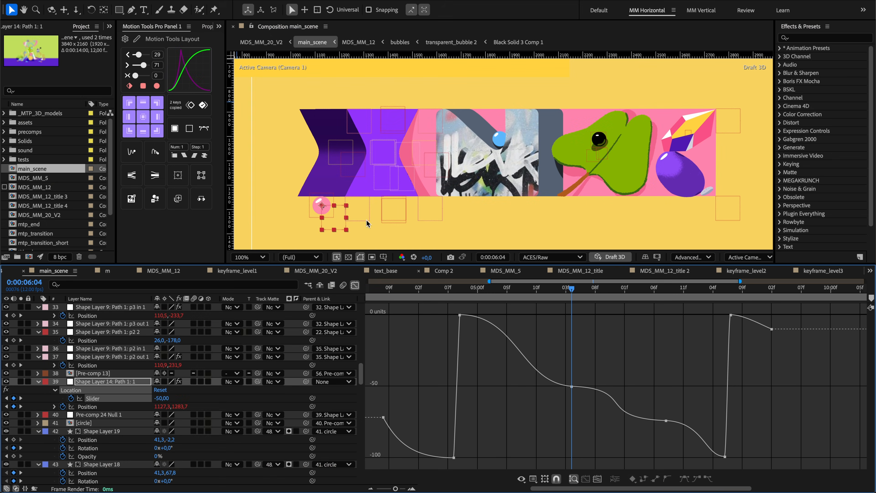
Step: Copy the two Slider keyframes running from 0 to -50 on Shape Layer 14: Path 1: 1, and examine their easing curve
mouse_move(167, 95)
mouse_down()
mouse_move(167, 116)
mouse_move(212, 117)
mouse_move(210, 99)
mouse_up()
click(180, 97)
drag(444, 307, 585, 407)
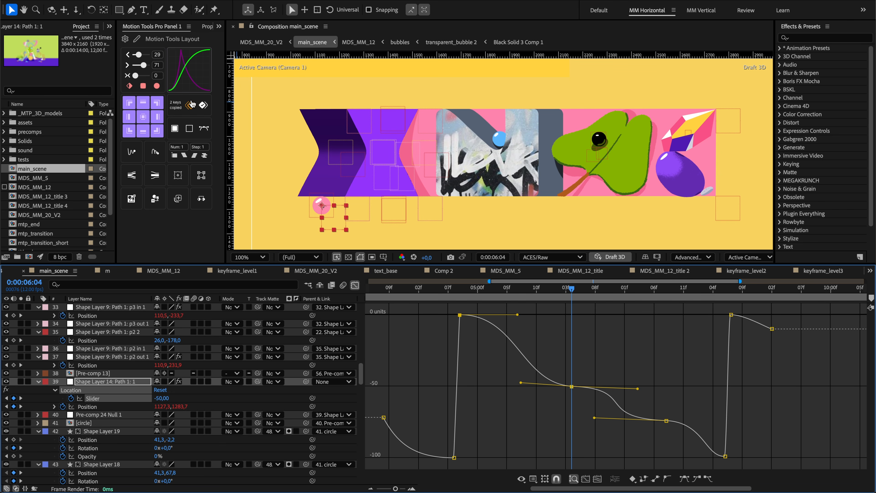
click(192, 107)
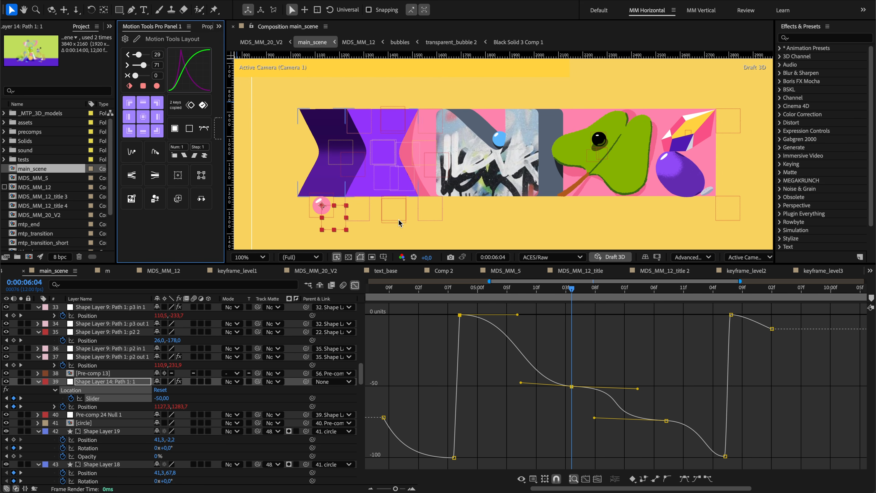
drag(461, 321, 519, 315)
mouse_move(461, 381)
mouse_down()
mouse_move(458, 321)
mouse_move(474, 327)
mouse_move(447, 317)
mouse_move(466, 313)
mouse_move(474, 323)
mouse_move(443, 310)
mouse_move(450, 327)
mouse_move(501, 324)
mouse_up()
drag(525, 390, 621, 391)
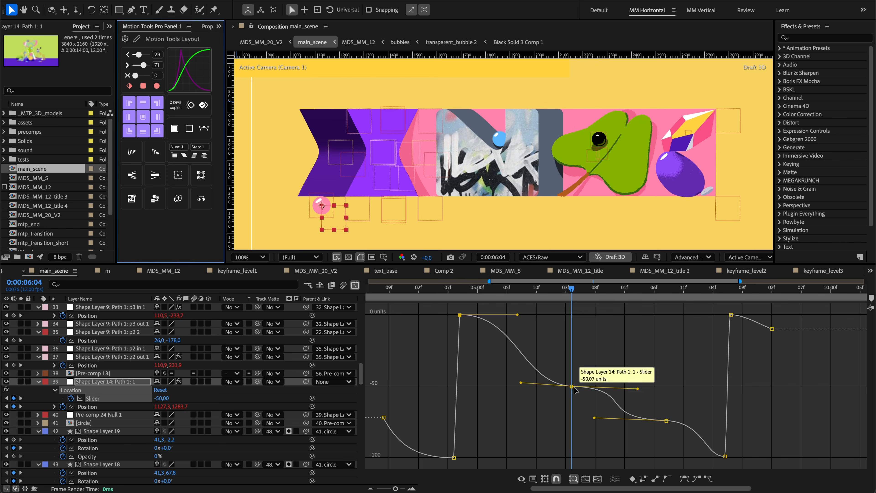
click(178, 121)
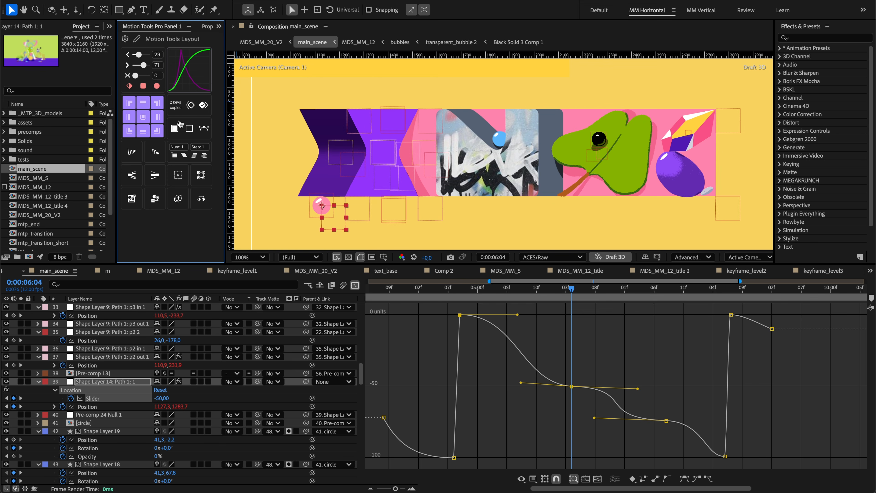
Step: Try pasting the copied easing onto the two Slider keyframes that follow the playhead in the graph
drag(546, 348, 682, 435)
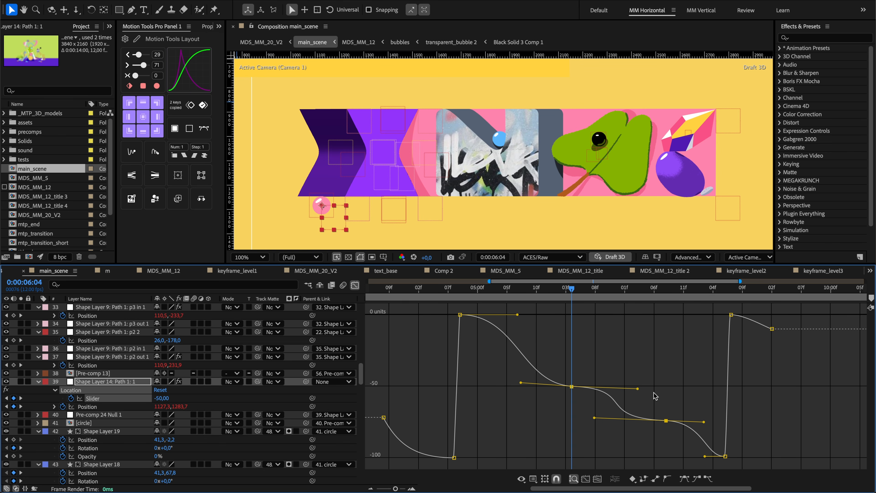
click(206, 110)
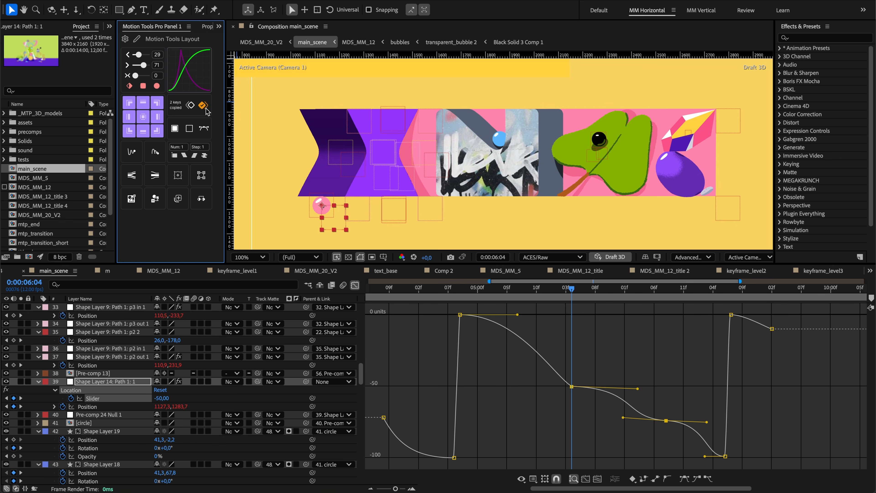
click(206, 109)
click(206, 110)
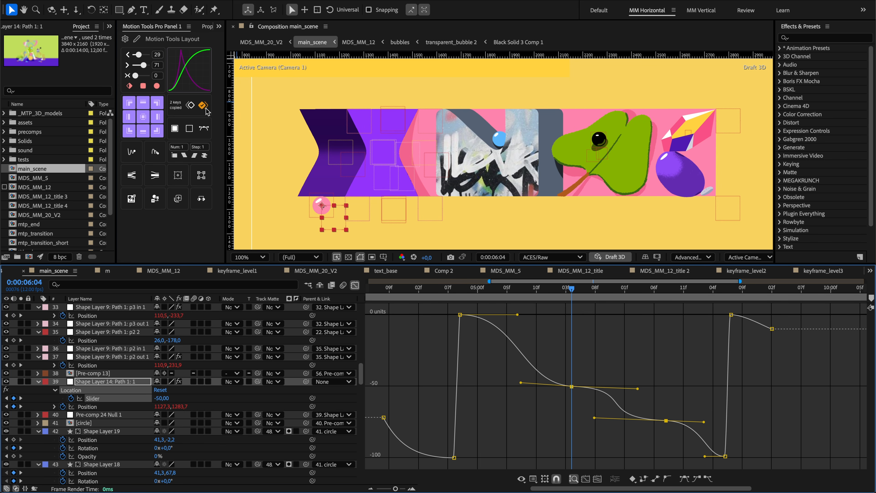
click(206, 110)
Step: Try pasting the copied keyframe values and easing onto the Slider keyframes near -75 and -100
drag(659, 402, 736, 462)
click(205, 107)
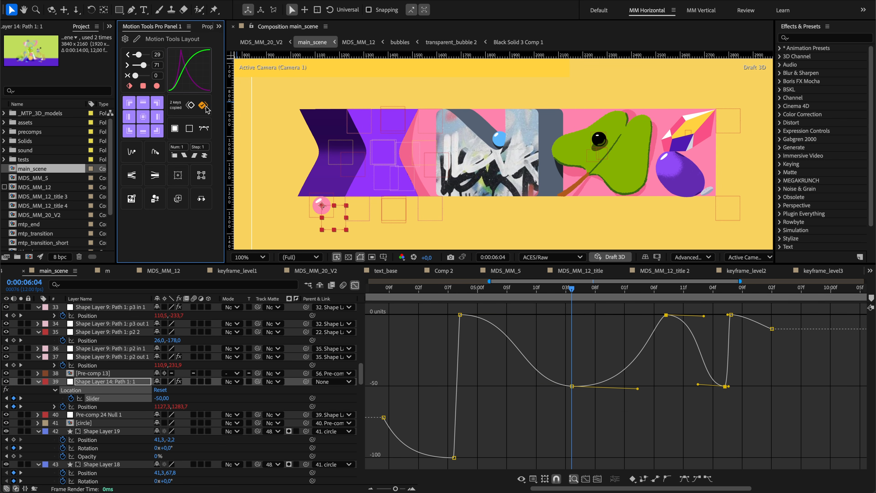
click(206, 109)
click(206, 109)
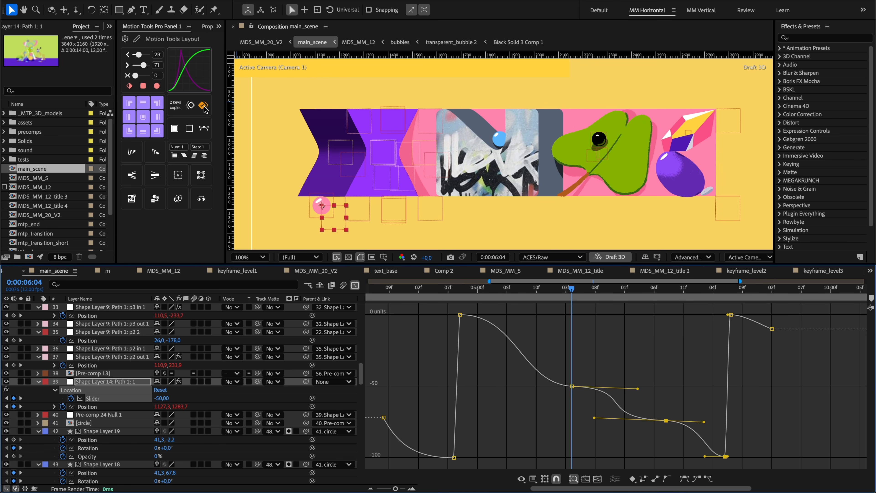
click(205, 109)
click(205, 109)
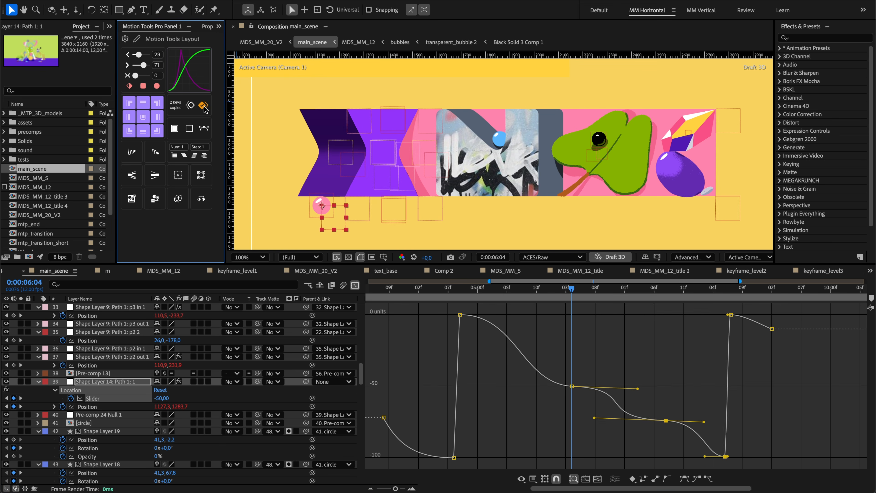
click(205, 109)
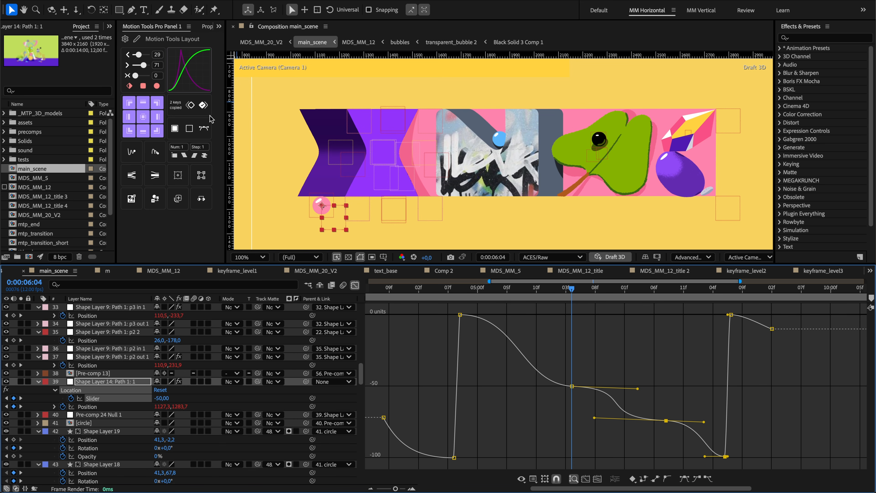
Step: Save the easing of the Slider keyframes at 0 and -50 as a preset and try both saved presets on them
click(207, 114)
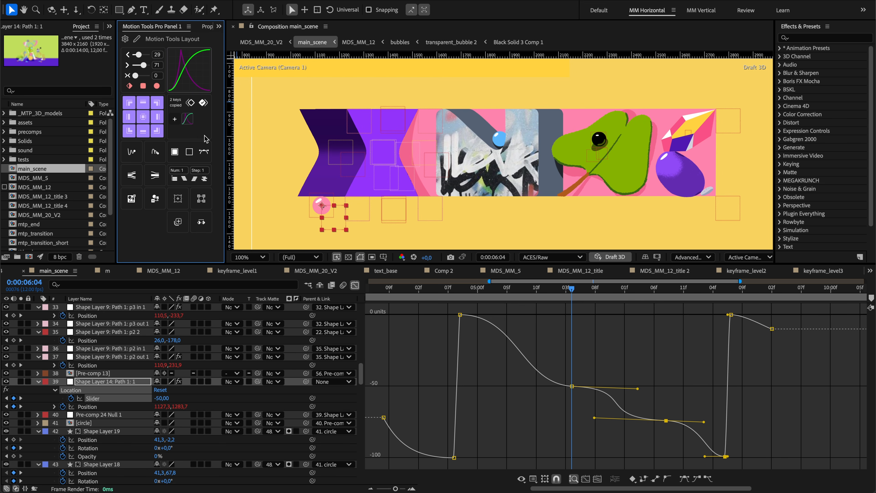
drag(593, 406, 445, 308)
click(175, 121)
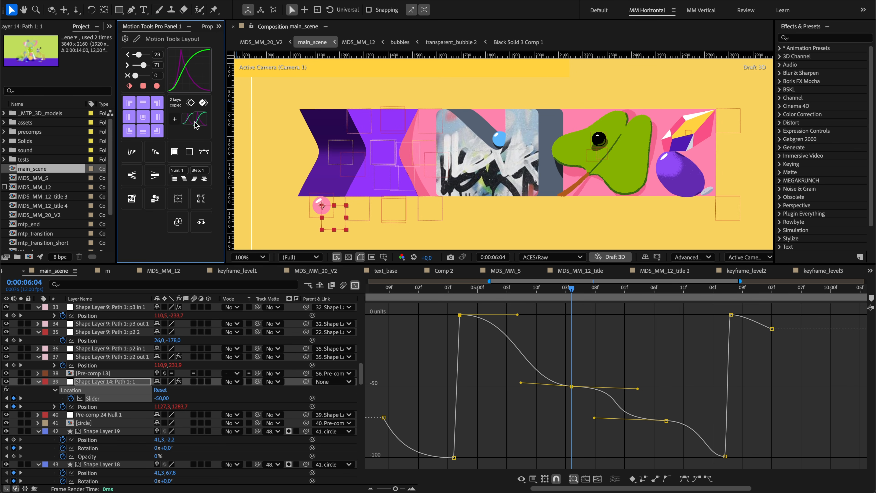
click(201, 123)
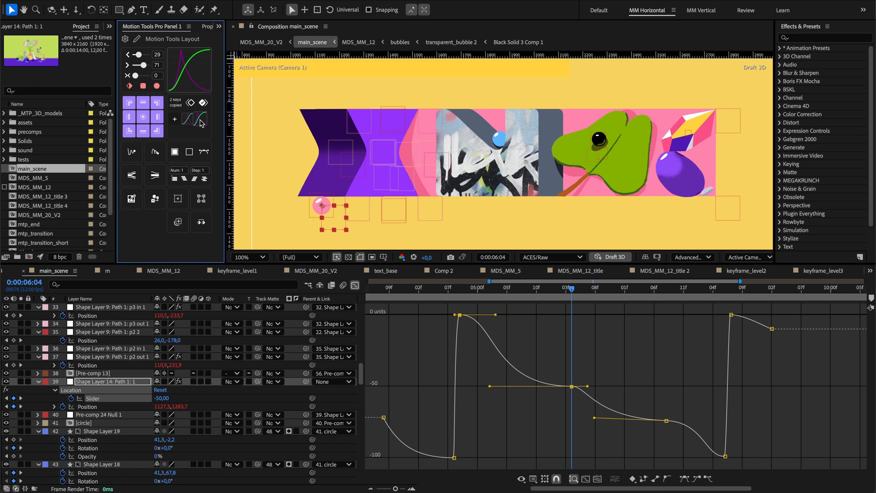
click(190, 122)
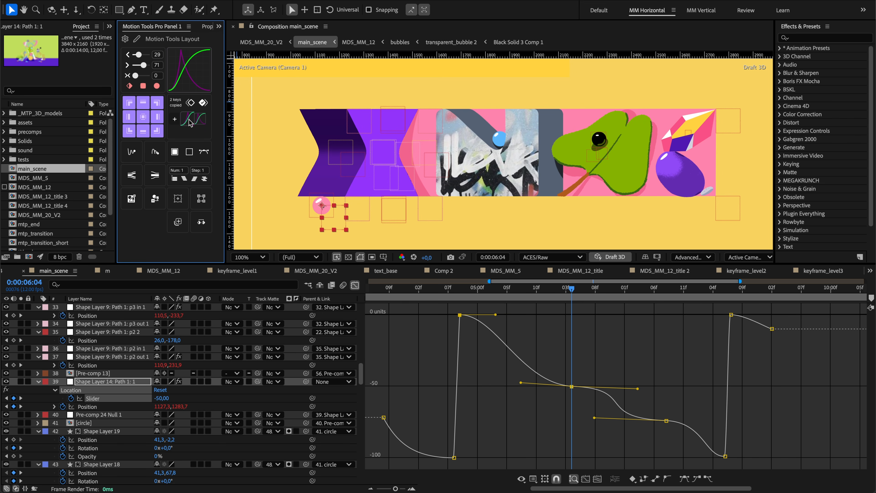
Step: Open a saved preset in the easing editor, reshape its curve, and read the easing from the Slider keyframes after the playhead
alt+click(201, 121)
click(189, 120)
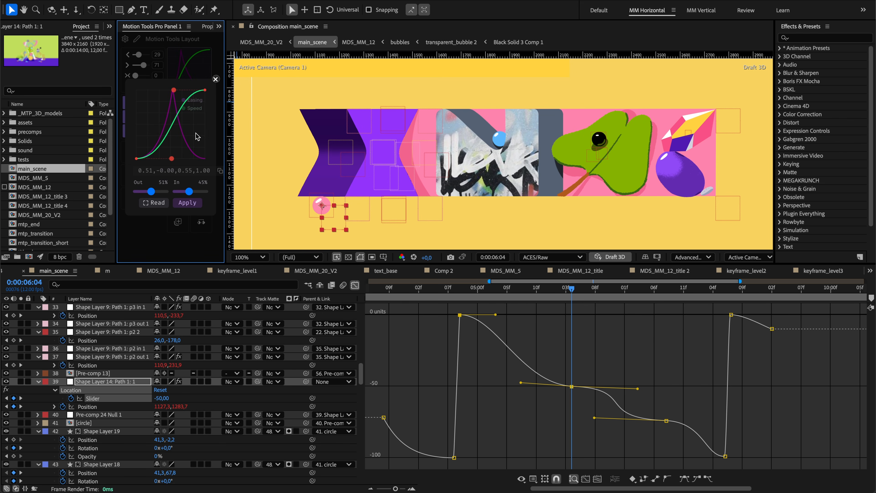
drag(174, 91, 148, 90)
drag(150, 191, 195, 192)
drag(547, 357, 680, 438)
click(155, 203)
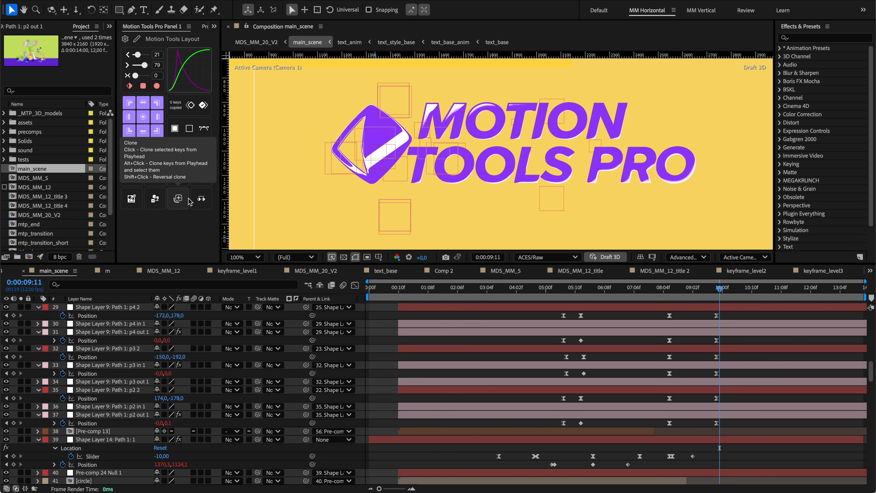
Step: Try to clone the Slider and Position keyframes of Shape Layer 14: Path 1: 1 at 0:00:09:11
click(573, 458)
drag(706, 448, 536, 469)
click(178, 203)
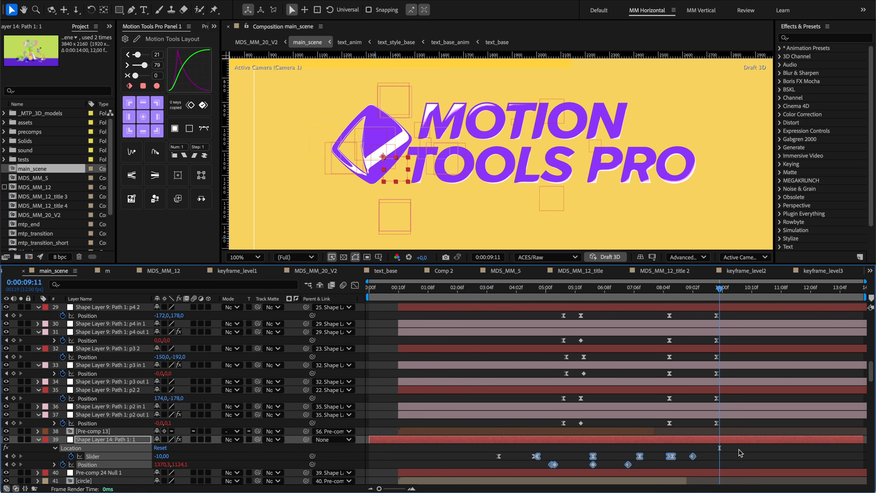
Step: Clone the first two Position keyframes of Shape Layer 9: Path 1: p2 out 1 at 0:00:06:04, and undo the cloning
click(592, 289)
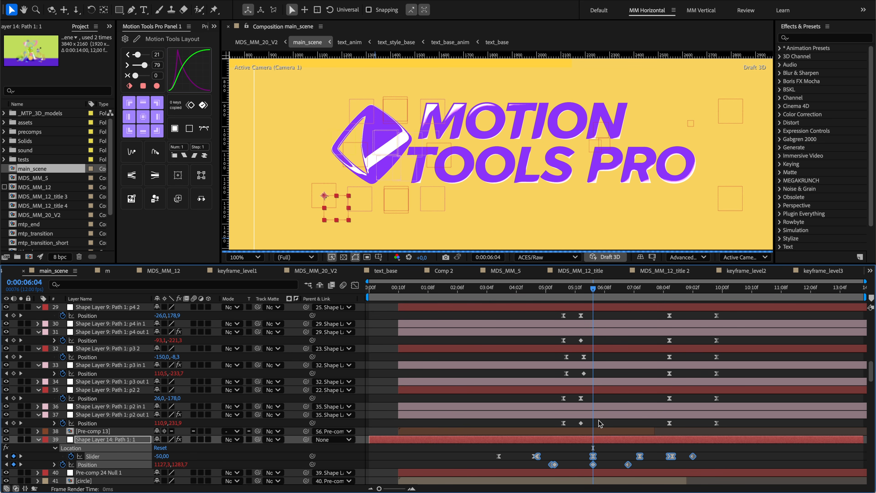
drag(601, 425, 544, 427)
click(179, 200)
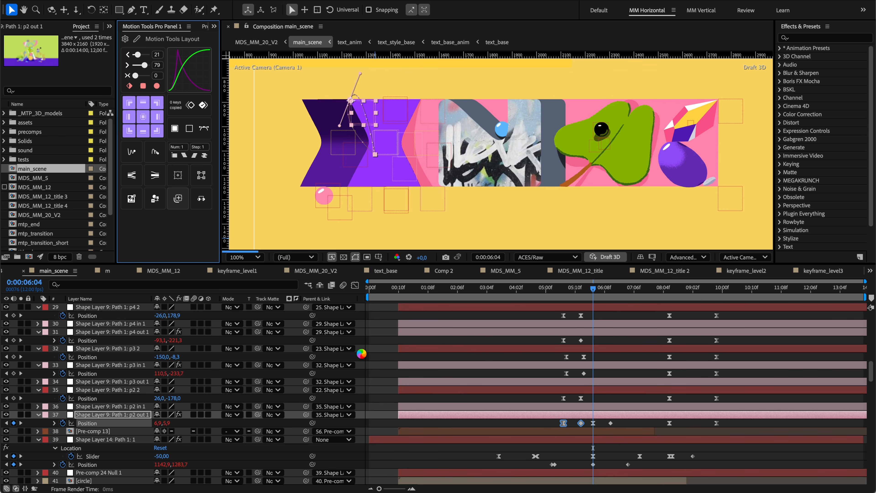
key(ctrl+z)
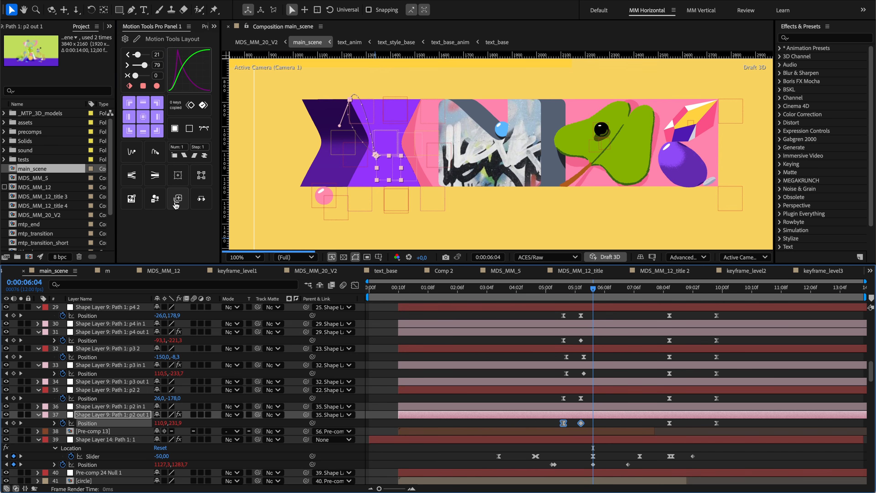
Step: Repeat and undo the Position keyframe clone, and place a reversed clone of the two keyframes at 0:00:06:04
click(177, 204)
drag(594, 423, 598, 422)
key(ctrl+z)
click(178, 202)
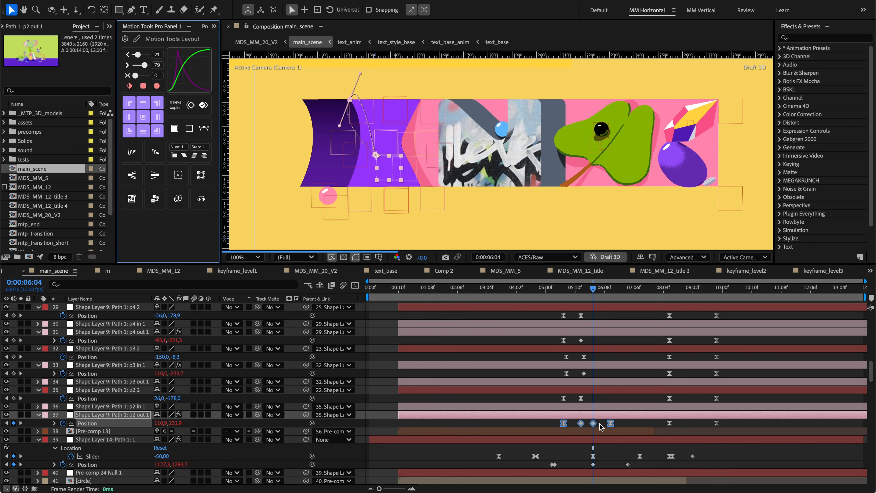
Step: Undo the reversed clone, clone the first two Position keyframes of several Shape Layer 9 path nulls at 0:00:06:04, and undo the cloning
key(ctrl+z)
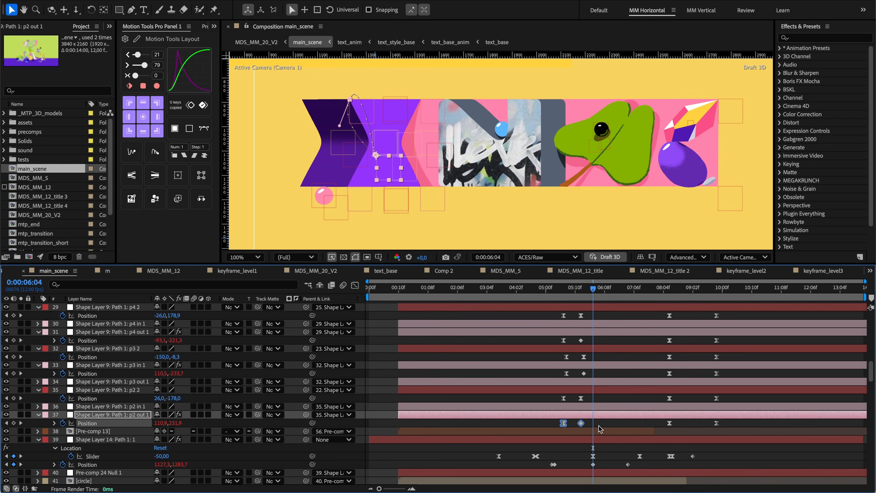
drag(599, 421, 539, 338)
click(173, 200)
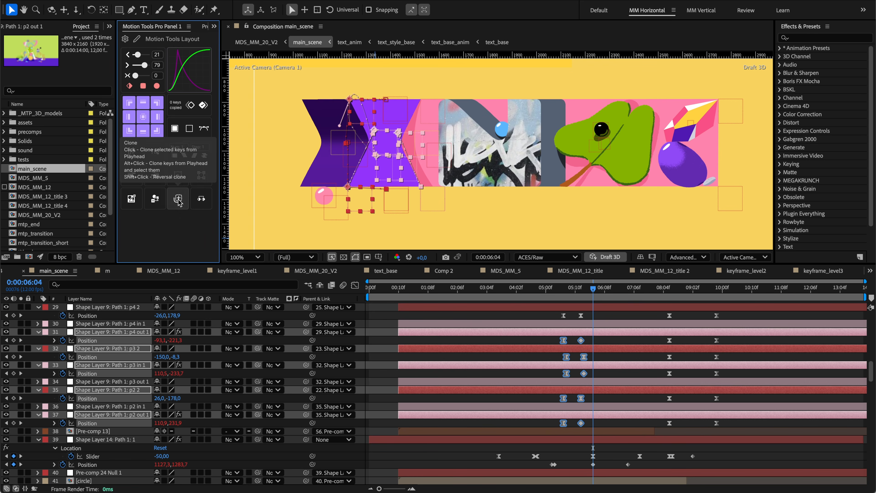
click(620, 339)
key(super+z)
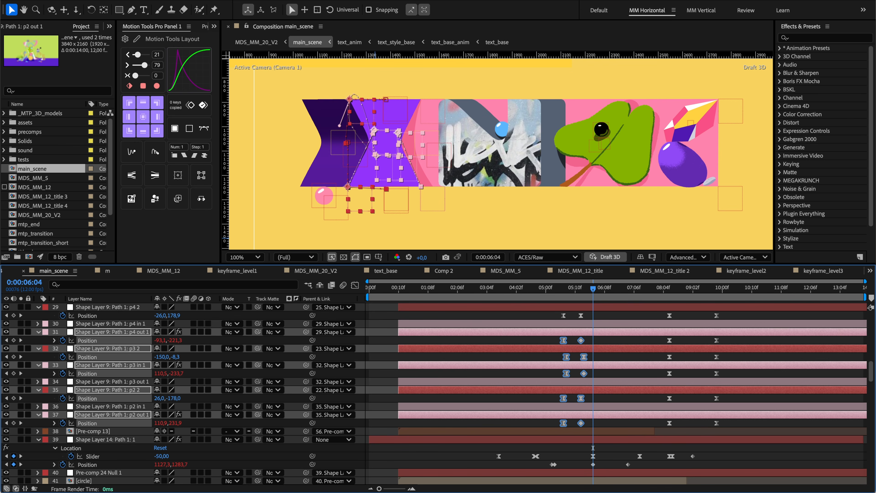
Step: Look up the Paste Reversed Keyframes command, and try cloning the Position keyframes of several Shape Layer 9 path nulls at 0:00:06:04
click(98, 0)
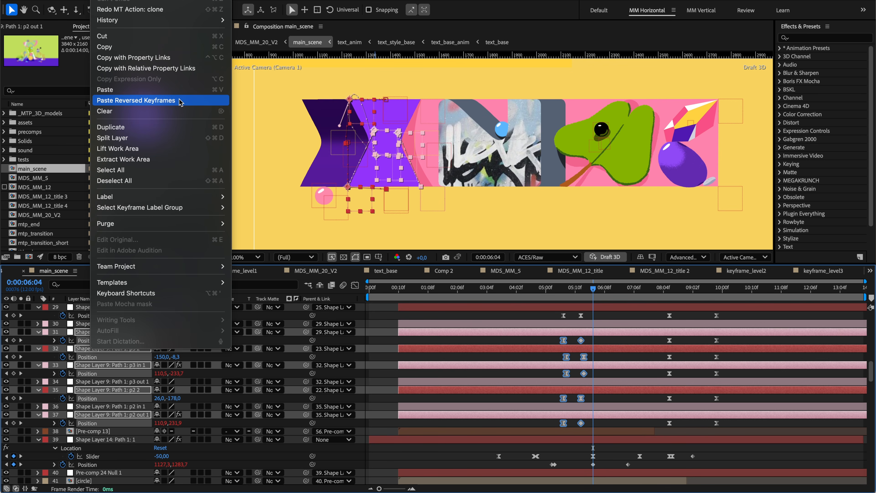
click(606, 424)
drag(606, 423, 529, 327)
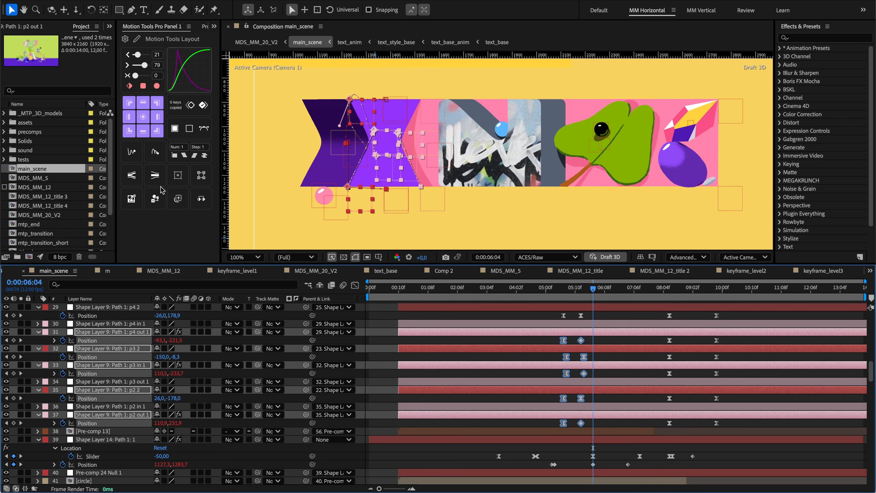
click(179, 199)
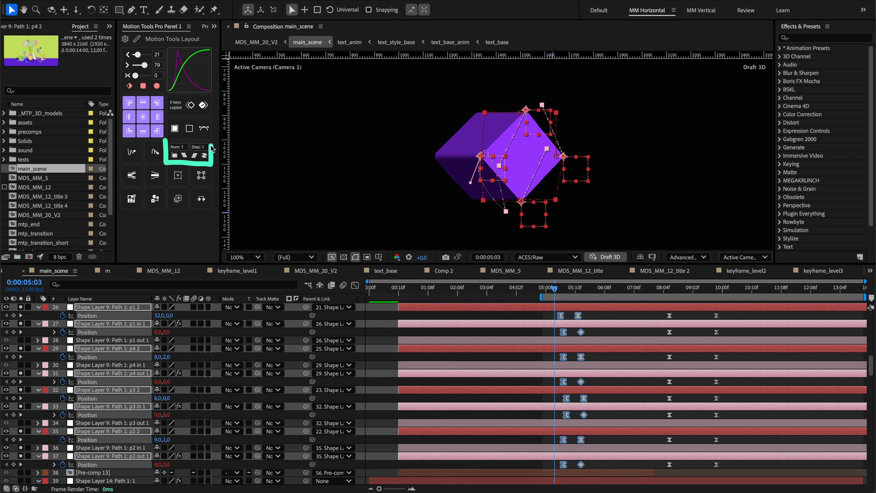
Step: Randomly offset the selected Shape Layer 9 Position keyframes with Num 1 and Step 1, preview the motion, and undo the offset
drag(176, 145, 189, 187)
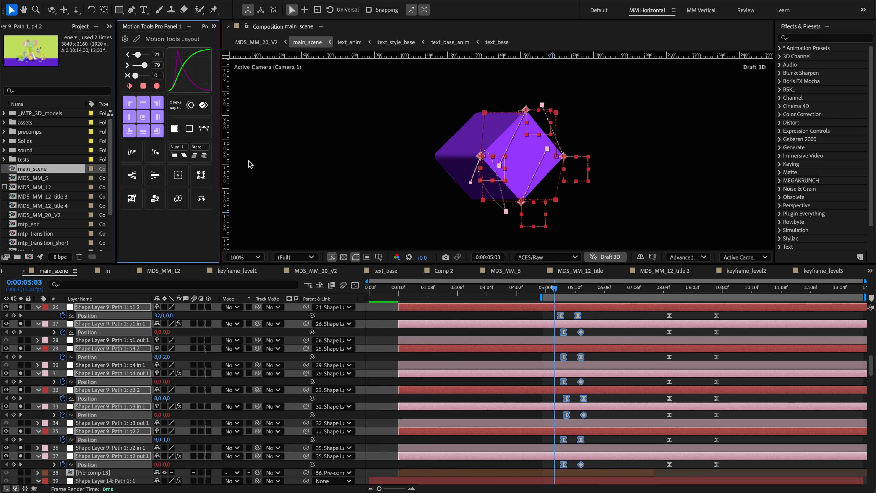
click(204, 158)
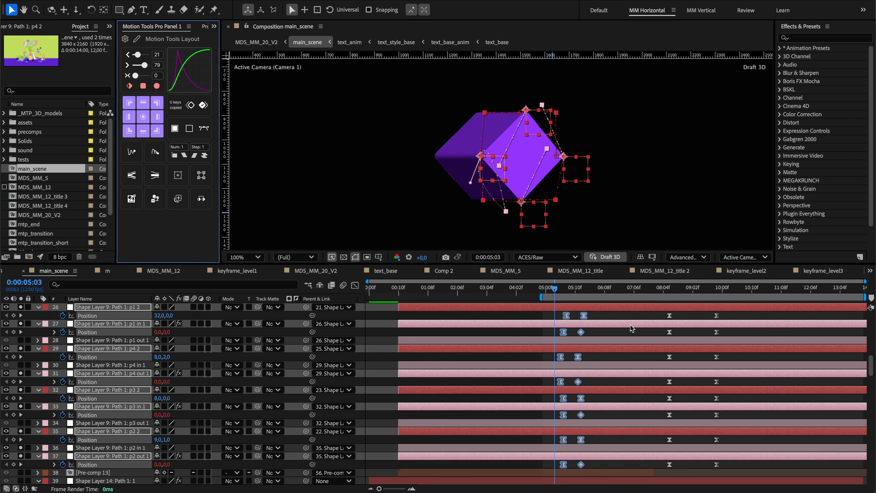
key(space)
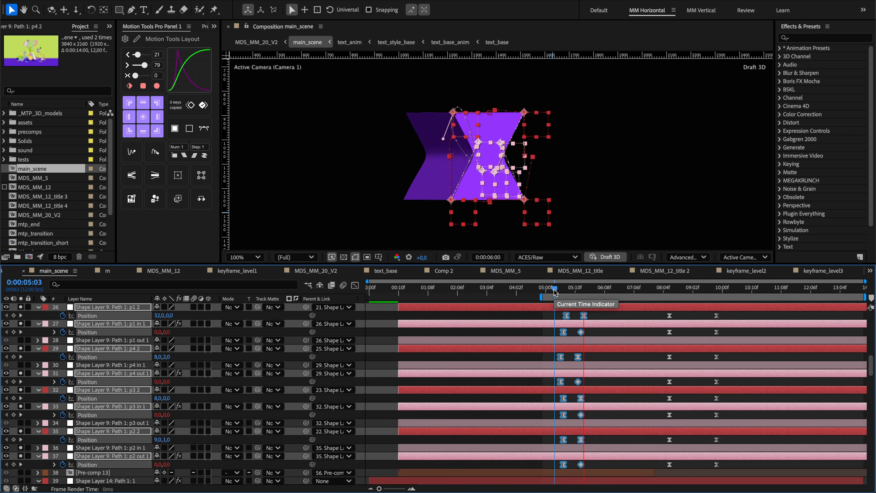
key(space)
key(ctrl+z)
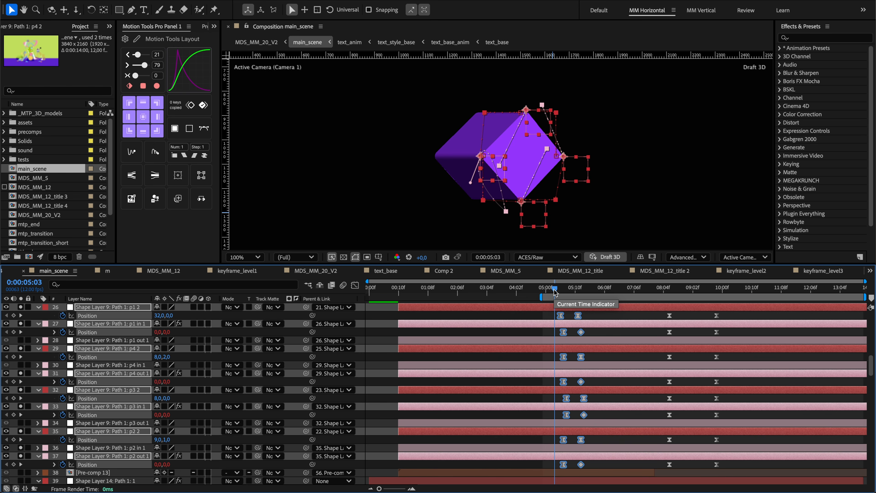
Step: Set Num to 5, cascade the selected Shape Layer 9 Position keyframes in layer order, and undo the cascade
click(180, 146)
click(183, 146)
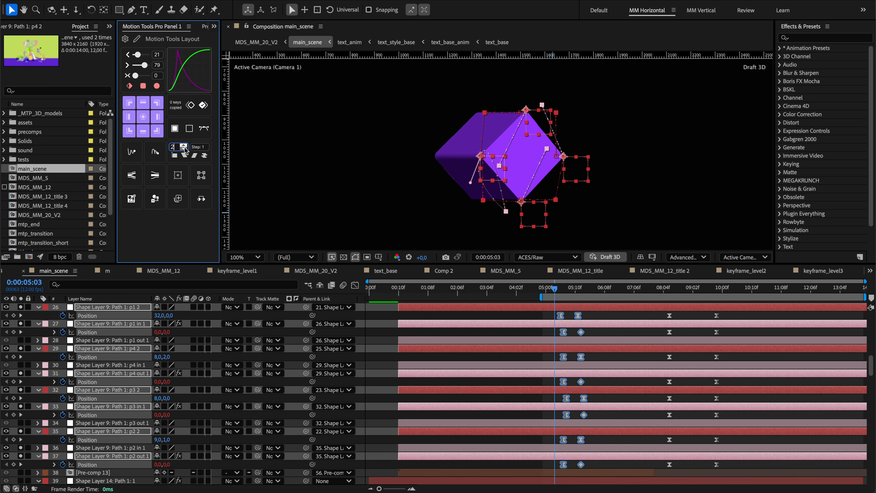
click(202, 146)
click(174, 146)
click(185, 145)
click(184, 156)
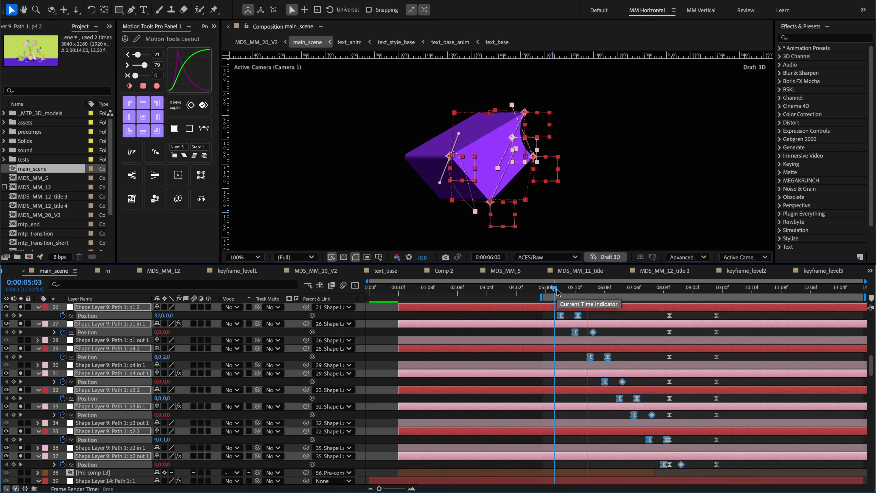
key(ctrl+z)
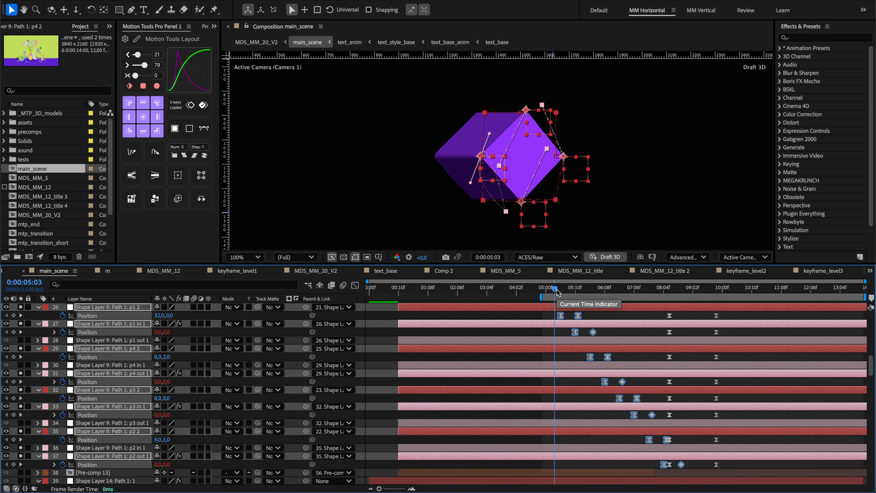
Step: Set Step to 3, cascade the selected Position keyframes in groups of three layers, preview the motion, and undo the cascade
click(200, 147)
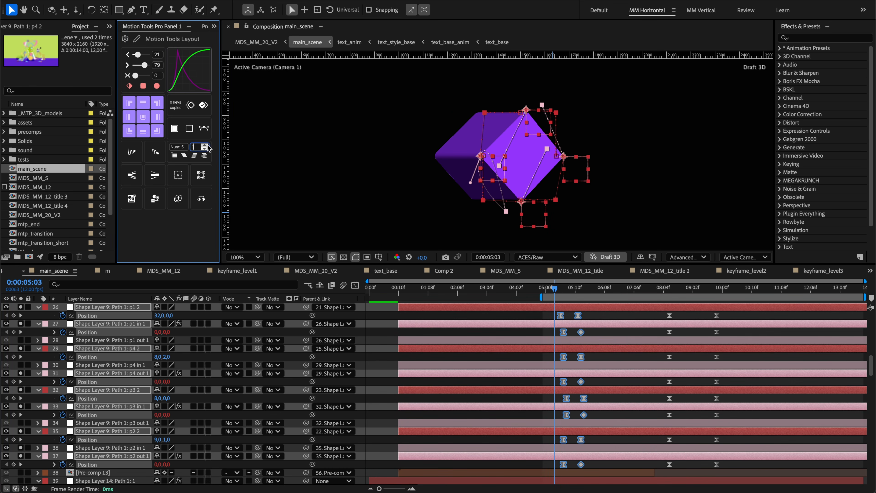
click(185, 156)
key(space)
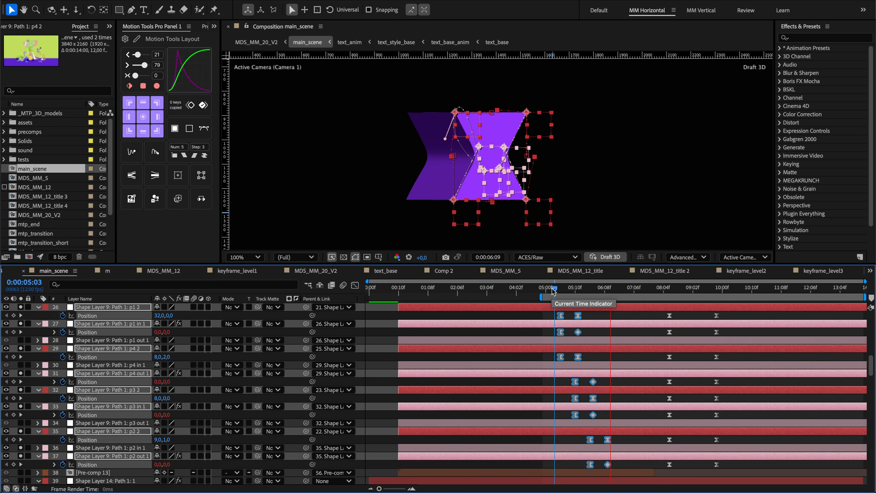
key(space)
key(super+z)
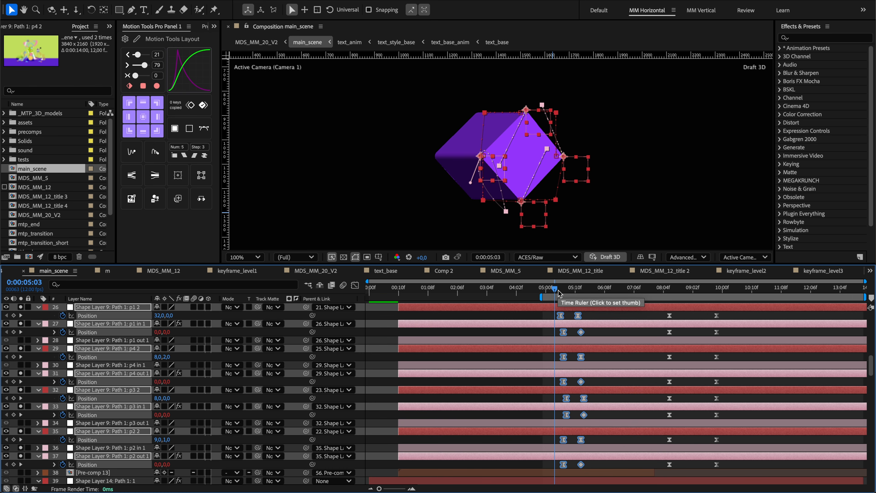
Step: Return the playhead to 0:00:05:03 and reset the offset tool to Num 1 and Step 1
click(558, 287)
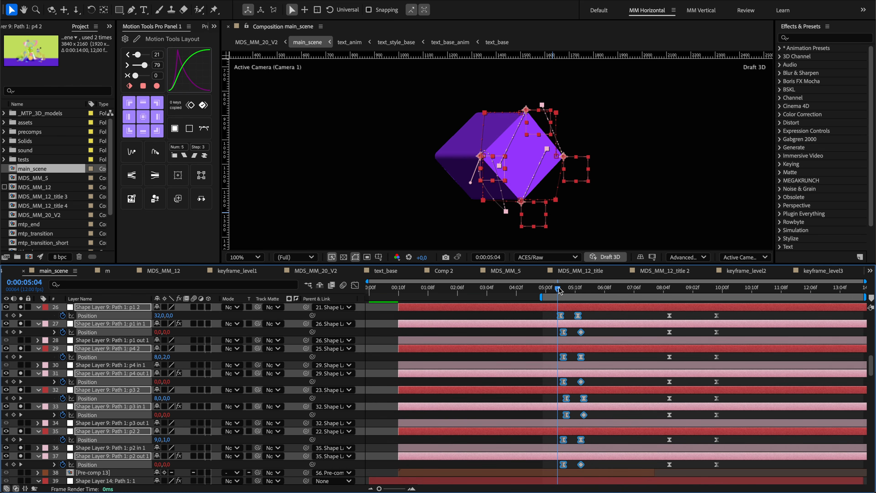
drag(557, 287, 551, 287)
click(183, 148)
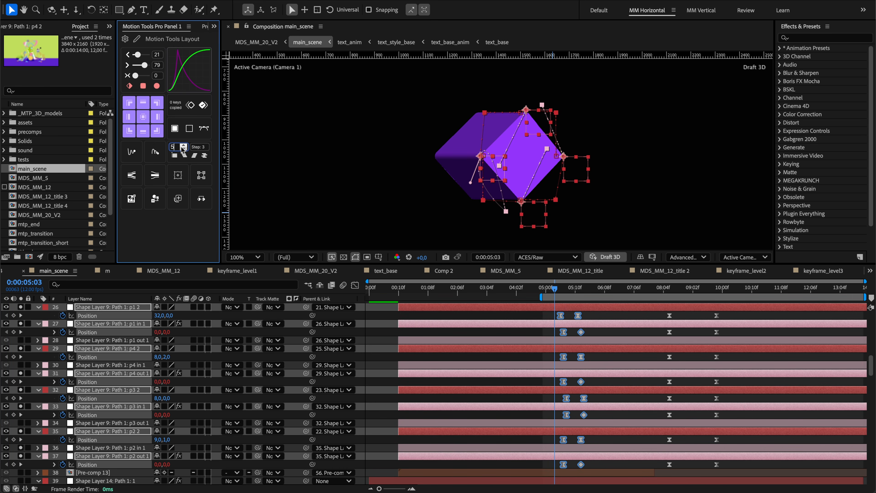
click(185, 149)
click(185, 149)
click(205, 148)
click(213, 145)
Step: Try aligning the Shape Layer 9 Position keyframes to a common start, and undo the alignment attempts
drag(595, 316, 547, 468)
click(177, 157)
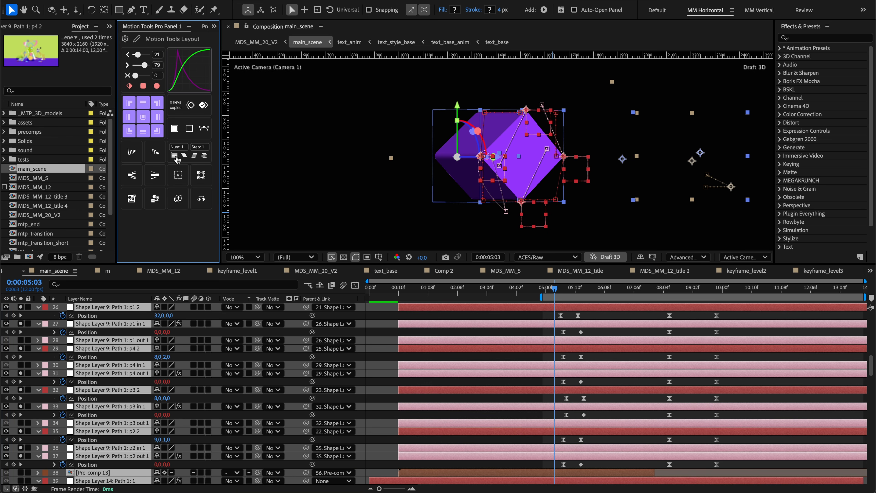
key(ctrl+z)
key(ctrl+z)
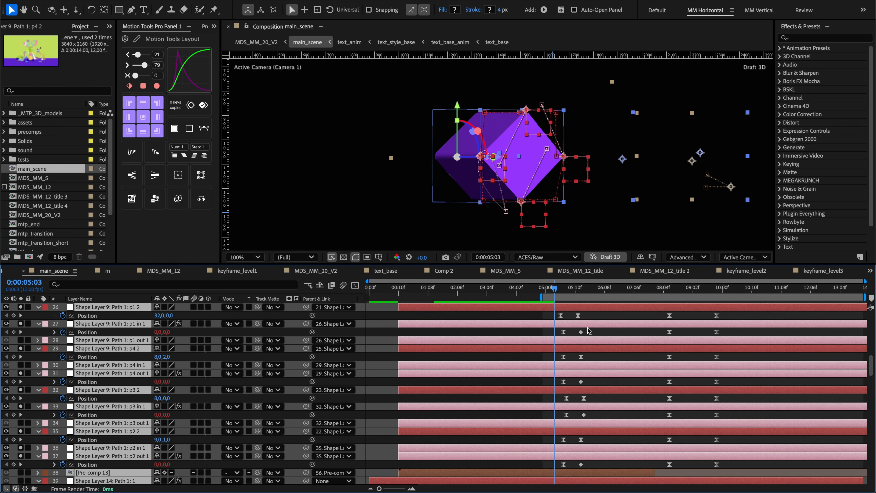
click(175, 156)
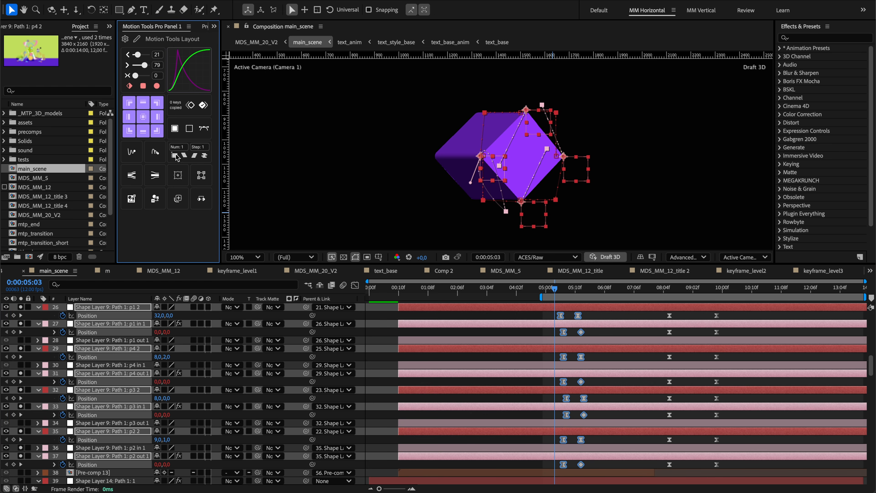
key(ctrl+z)
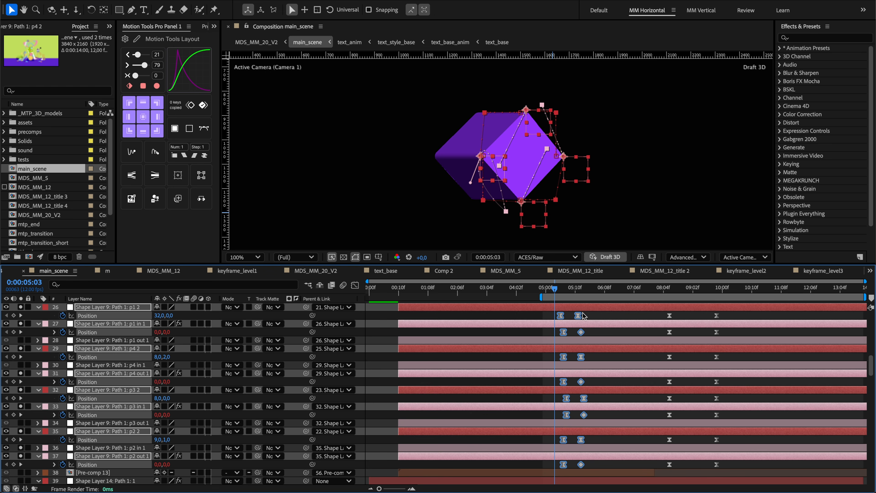
Step: Cascade the selected Position keyframes downward with Num 1 and Step 1, preview from 0:00:05:03, and undo the cascade
click(184, 156)
click(554, 291)
key(space)
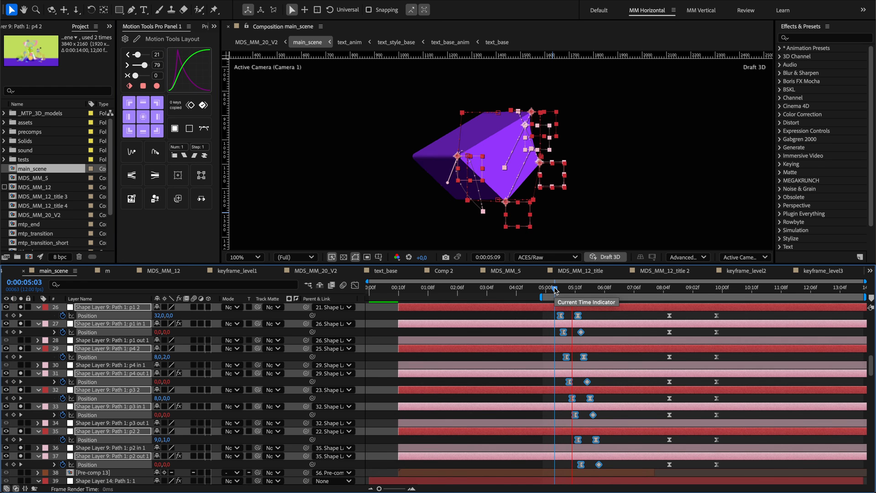
key(space)
key(ctrl+z)
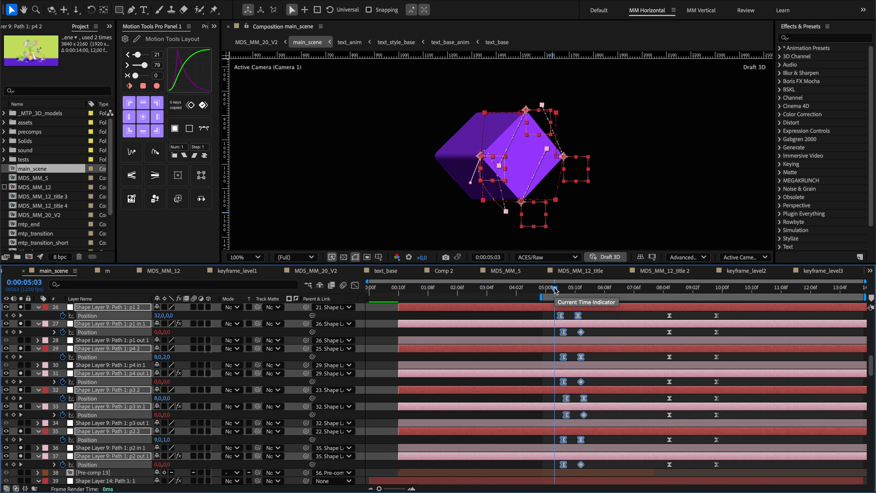
Step: Cascade the selected Position keyframes in reverse layer order, so the lowest layer starts first, and undo the reversed cascade
click(185, 156)
key(ctrl+z)
click(186, 156)
click(553, 290)
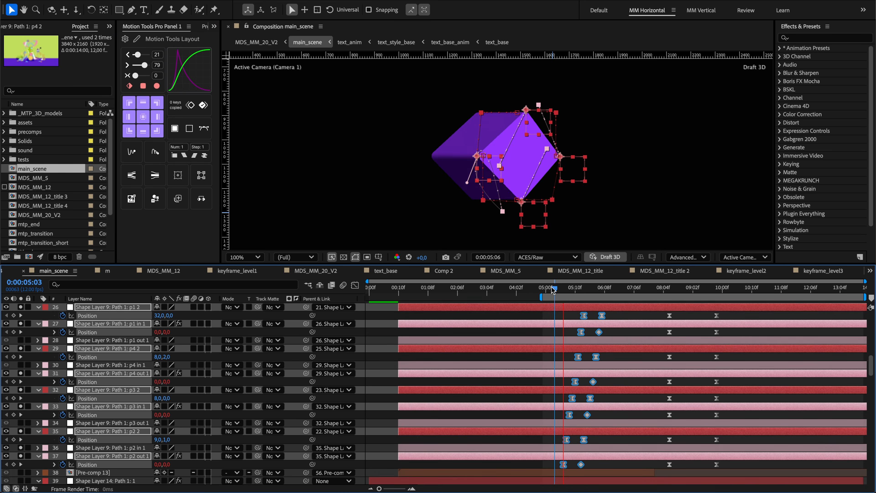
key(ctrl+z)
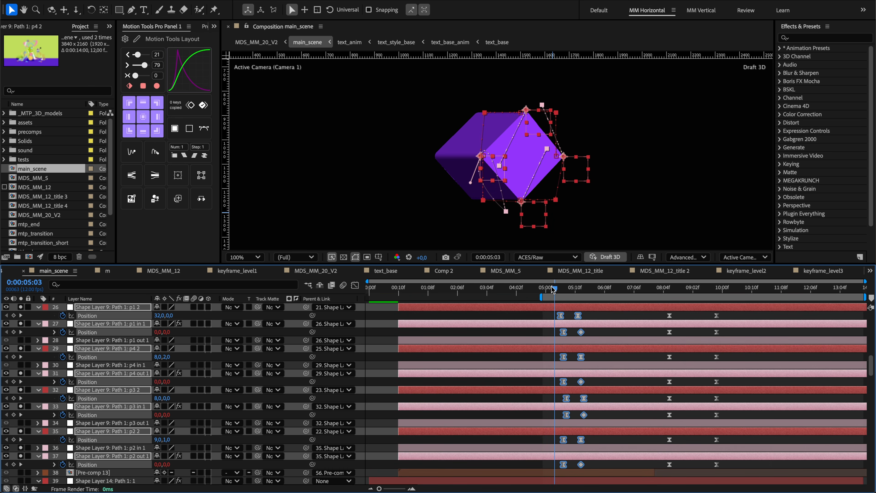
Step: Randomly offset the selected Shape Layer 9 Position keyframes with Num 1 and Step 1, and preview the motion from 0:00:05:03
click(204, 157)
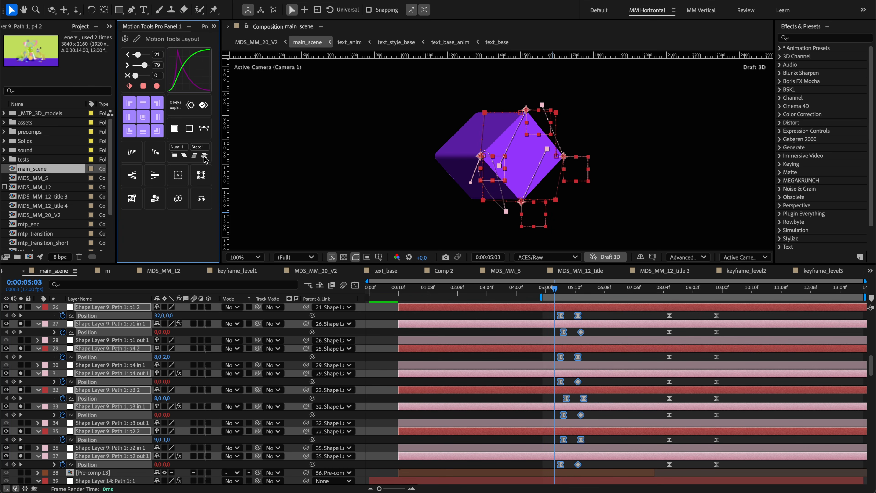
click(553, 291)
key(space)
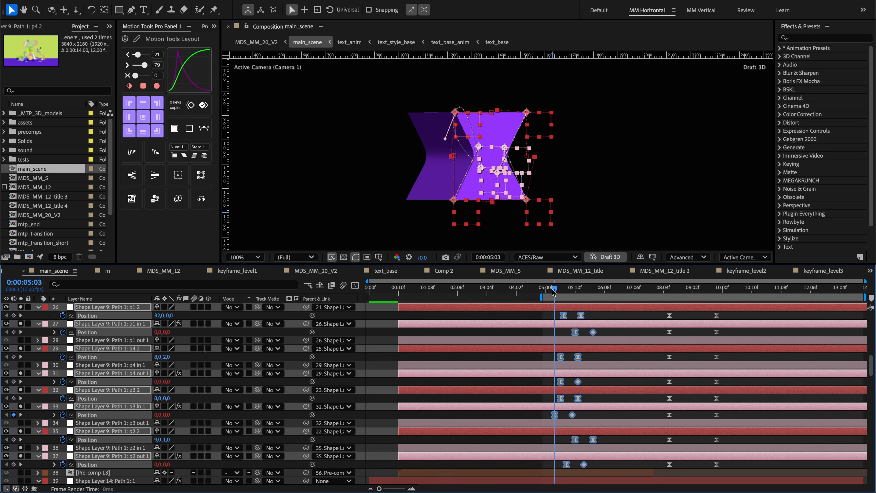
key(space)
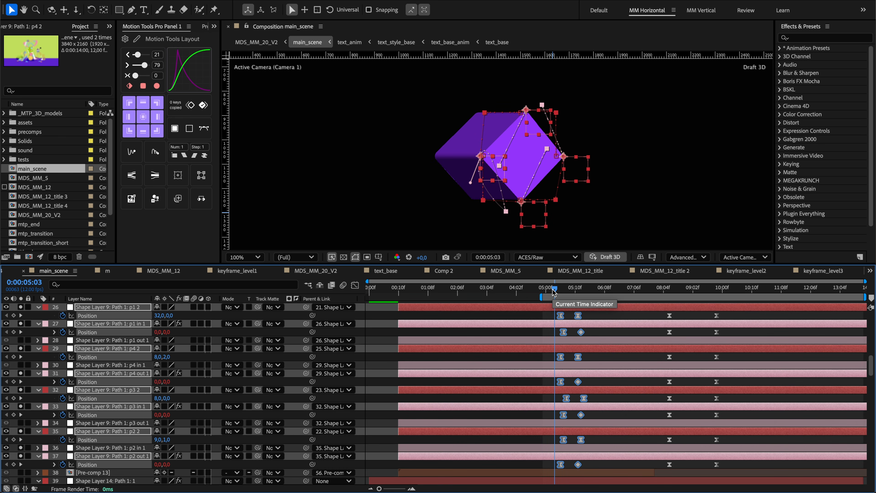
Step: Select all layers of main_scene, stagger them in time with the offset tool at Num 1 and Step 1, and undo the staggering
key(ctrl+a)
click(184, 156)
click(656, 290)
key(ctrl+z)
key(ctrl+z)
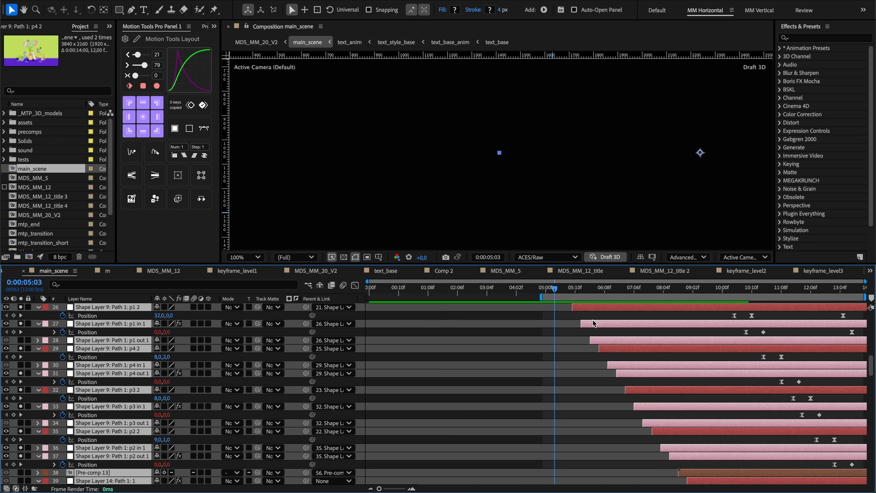
Step: Set the main_scene composition's frame rate to 15 frames per second
scroll(592, 335, up, 1)
scroll(592, 335, up, 3)
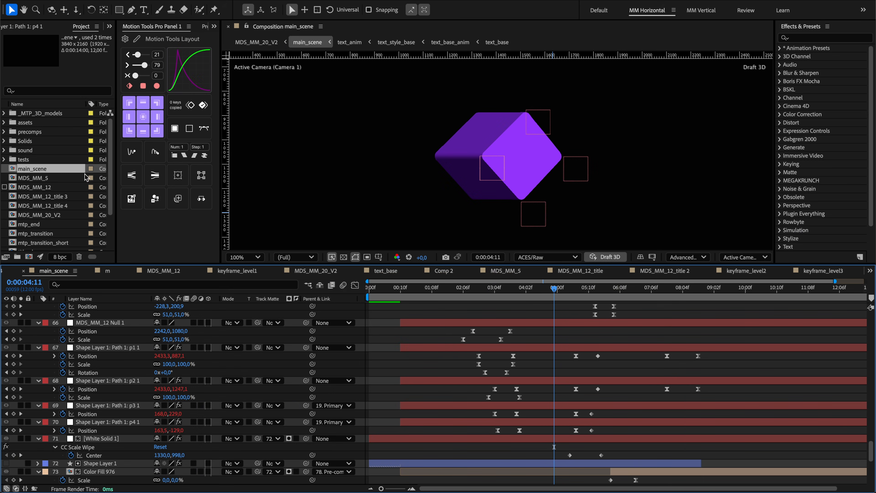
right_click(83, 171)
click(104, 180)
click(373, 248)
text(15)
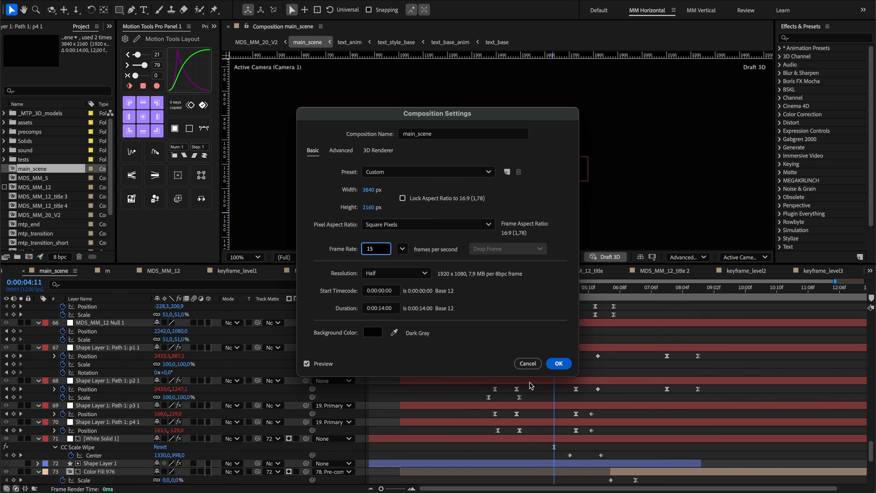
click(552, 368)
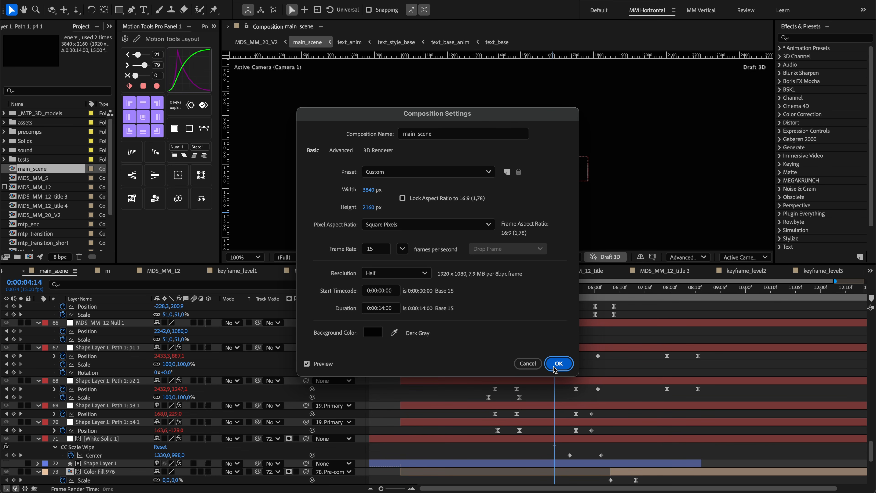
click(554, 368)
Step: Scrub the main_scene timeline from 0:00:02:14 to 0:00:03:08 and examine how its keyframes line up with whole frames
click(407, 291)
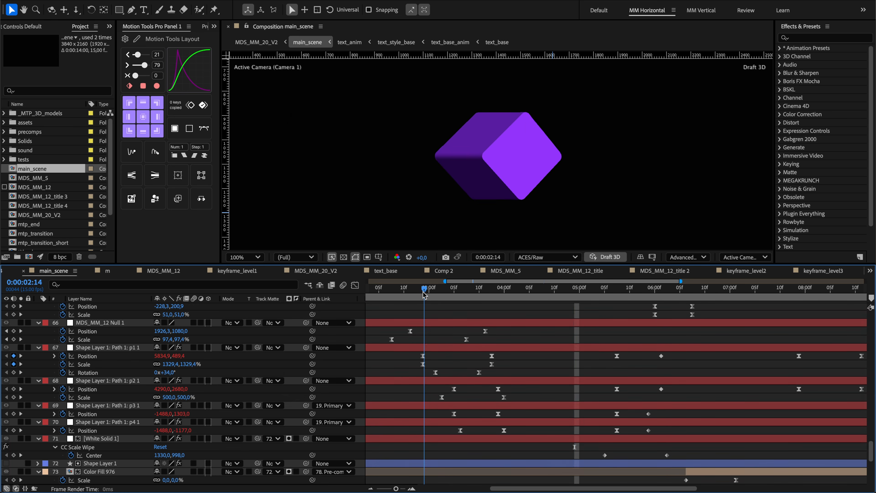
scroll(408, 333, up, 3)
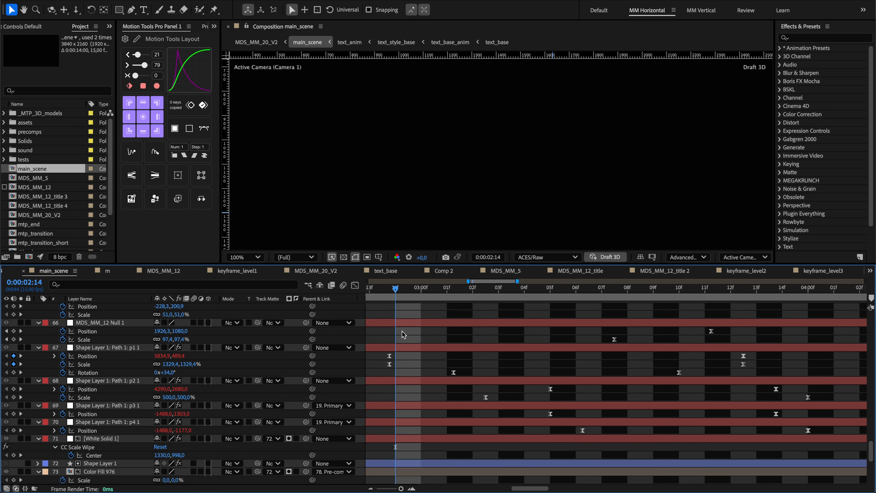
drag(393, 295, 627, 294)
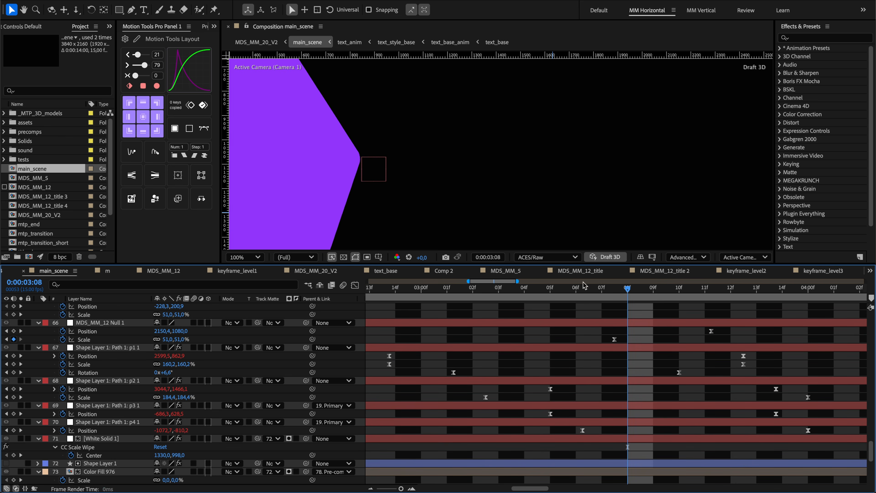
Step: Try snapping the keyframes around 0:00:03:08 on layers 66 to 70 to whole frames with Fix Keys Time
click(201, 198)
scroll(550, 371, down, 2)
drag(673, 331, 368, 450)
click(203, 201)
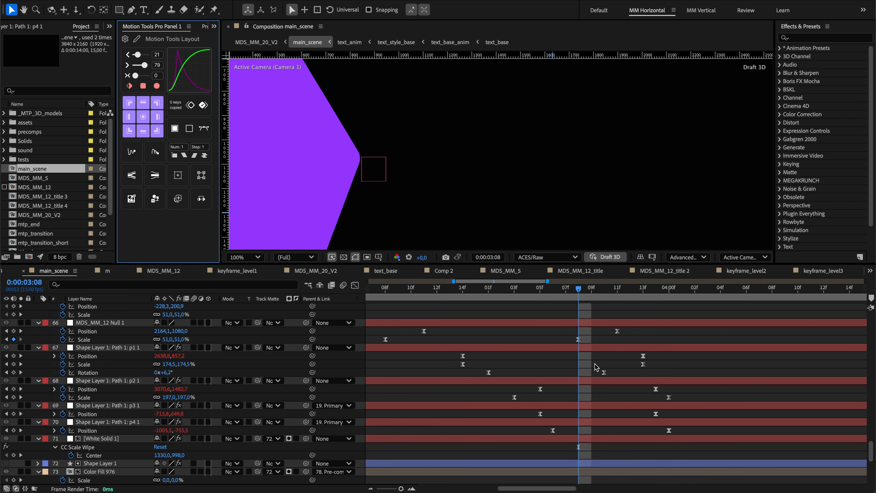
scroll(562, 367, up, 2)
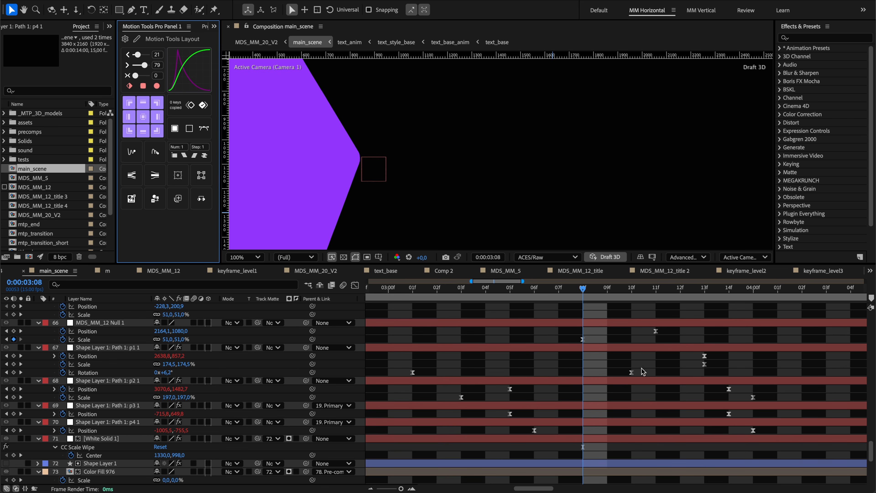
scroll(625, 372, down, 4)
key(super+z)
Step: Try Fix Keys Time on all Position, Scale and Rotation keyframes of layers 66 to 70 across the timeline
scroll(500, 359, down, 5)
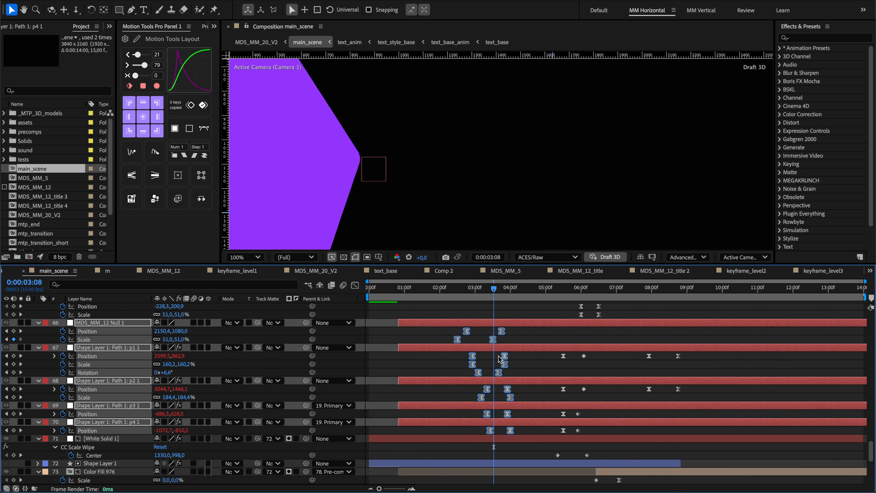
drag(728, 328, 409, 452)
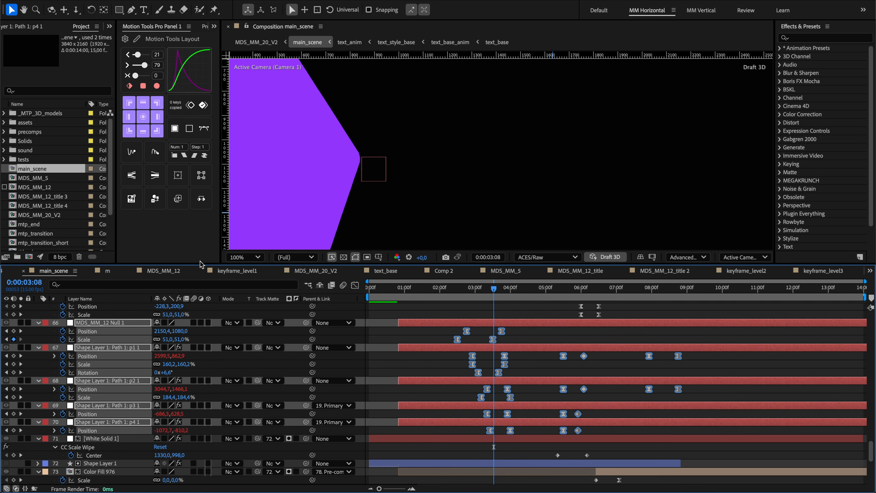
click(202, 199)
key(super+z)
Step: Run Fix Keys Time on main_scene with no keyframes selected, aligning its keyframes to whole frames
click(527, 337)
click(201, 199)
click(547, 334)
Step: Select the MDS_MM_5, MDS_MM_12 and main_scene compositions in the project
click(59, 177)
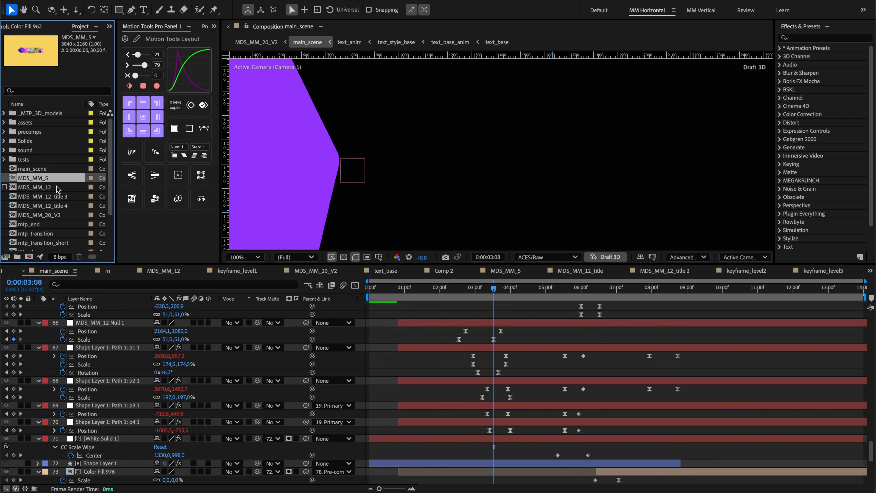
click(59, 188)
click(4, 169)
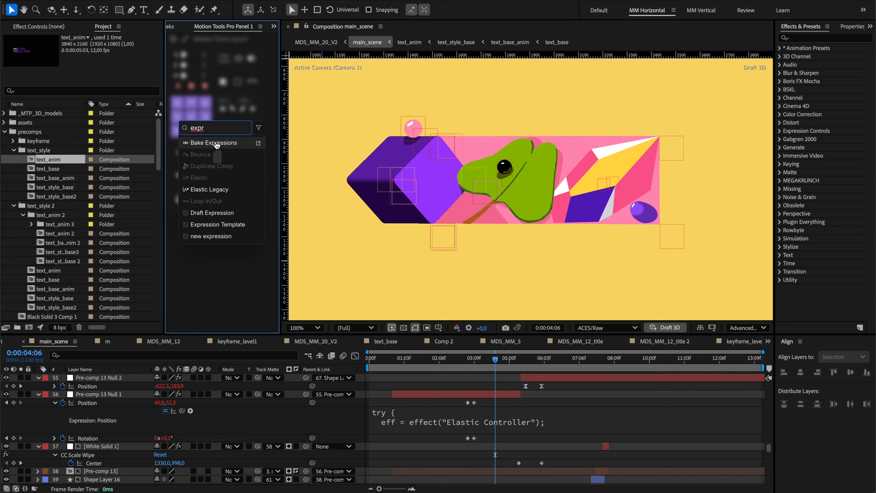
Step: Add the Bake Expressions tool to the Motion Tools layout and enlarge the Position expression field of Pre-comp 13 Null 1
click(217, 145)
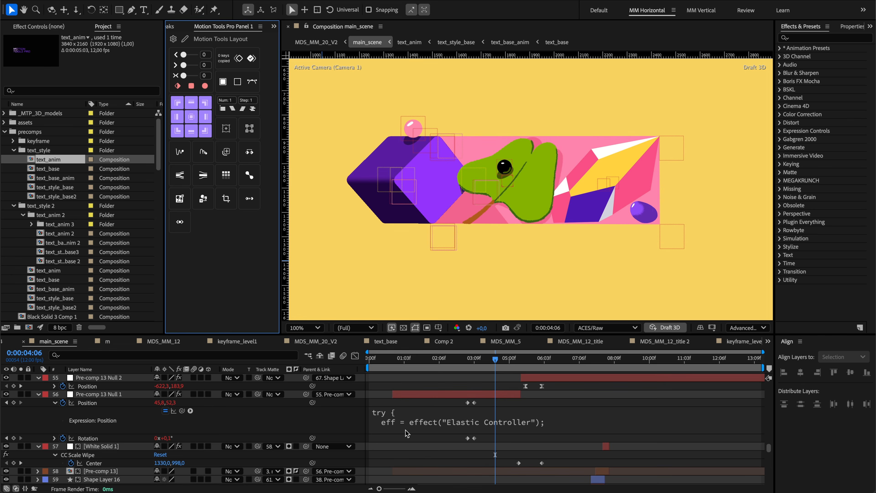
mouse_move(405, 432)
mouse_down()
mouse_move(405, 451)
mouse_move(405, 441)
mouse_up()
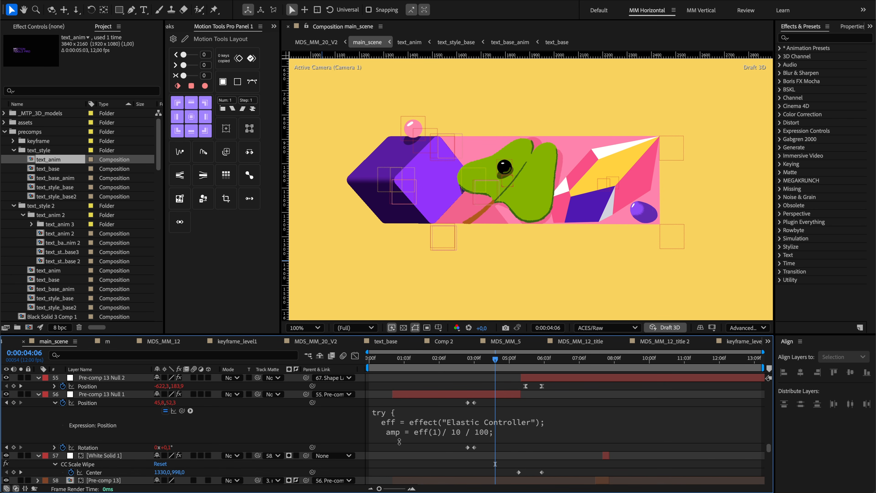
Step: Try baking the Position and Rotation expressions of Pre-comp 13 Null 1 over the layer's full duration
click(137, 405)
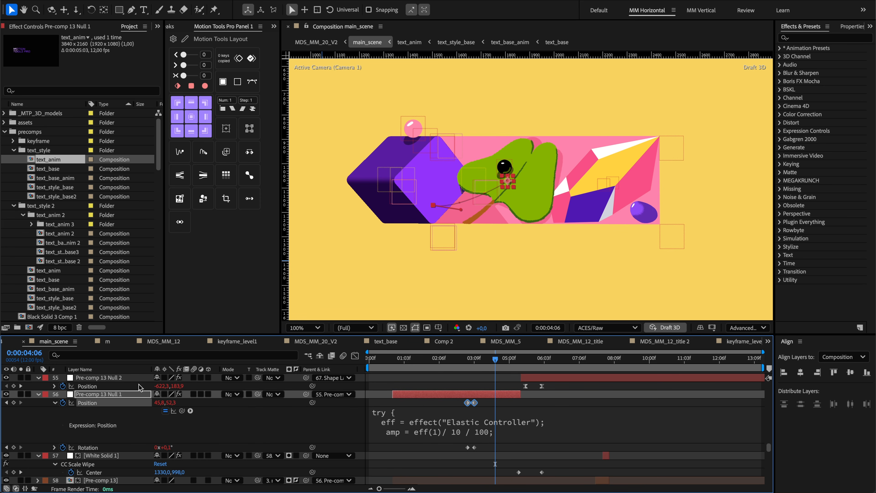
click(180, 222)
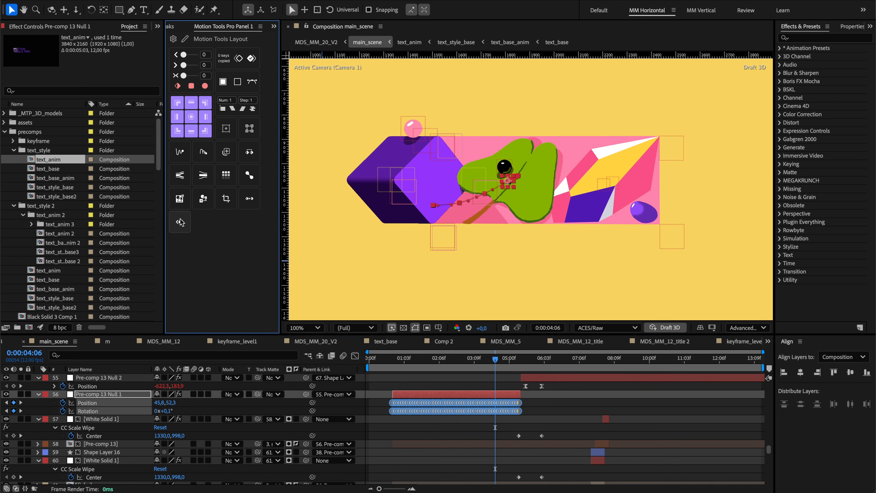
click(534, 405)
click(483, 403)
click(541, 405)
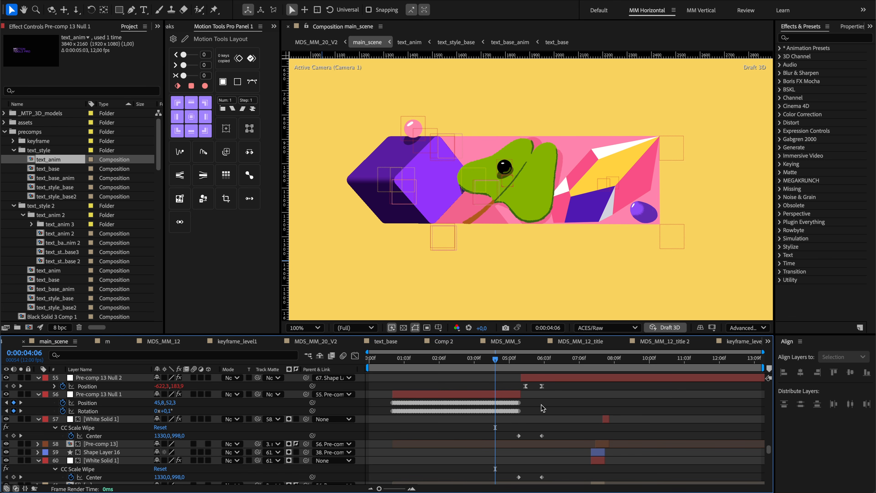
key(ctrl+z)
click(188, 230)
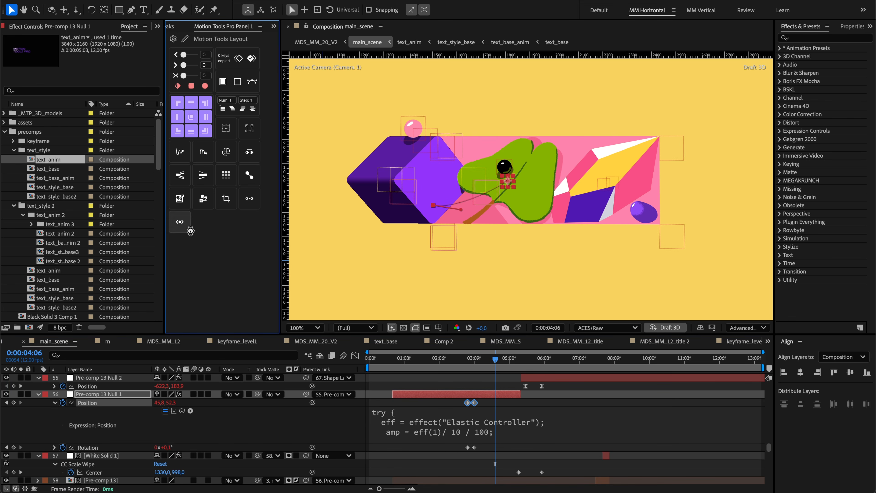
click(543, 409)
key(ctrl+z)
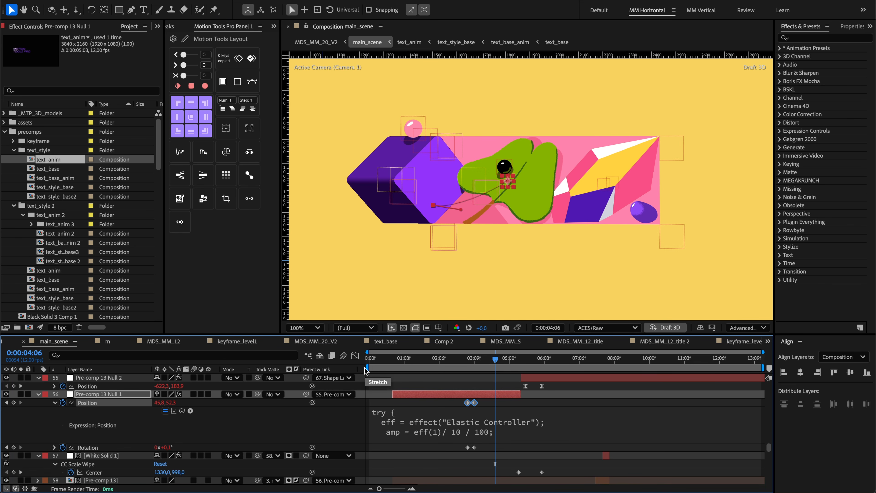
Step: Narrow the work area around the Pre-comp 13 Null 1 keyframes and bake its Position and Rotation expressions within that range only
drag(370, 367, 497, 368)
key(n)
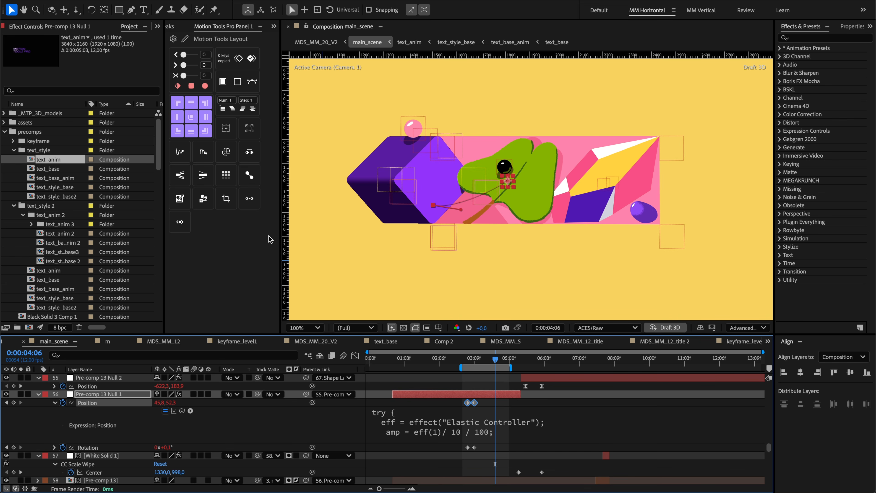
click(190, 225)
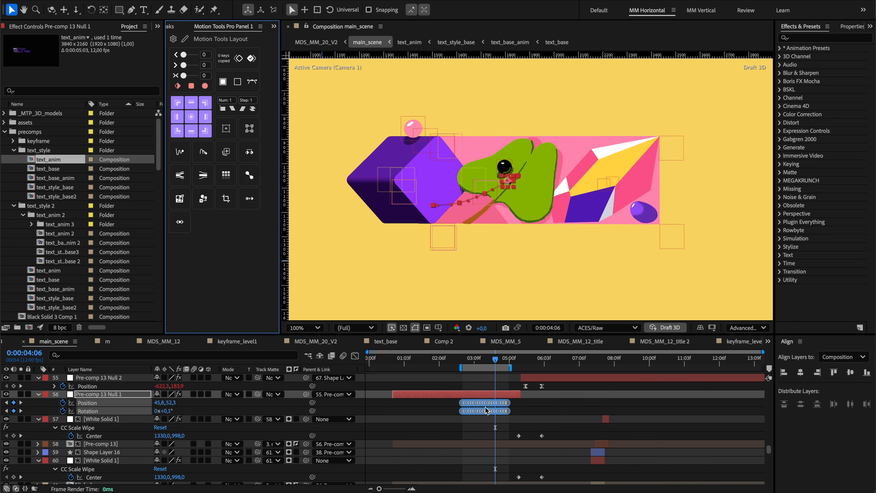
drag(520, 400, 440, 419)
click(544, 408)
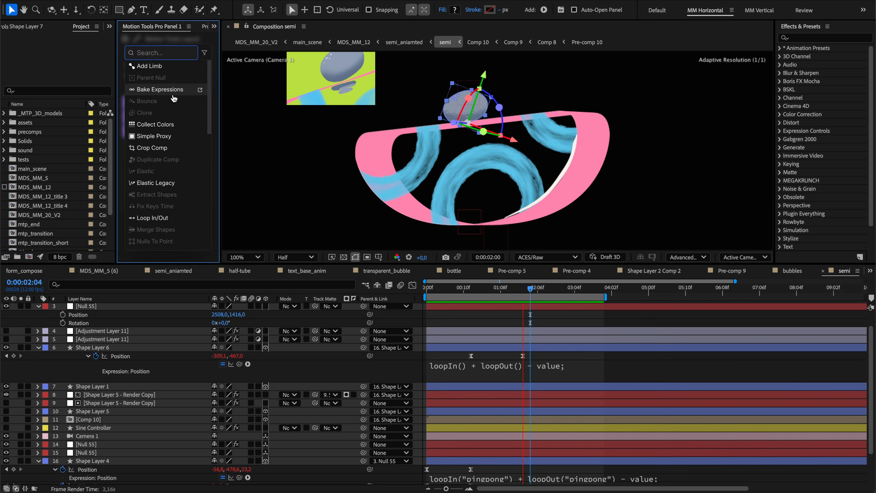
Step: Find the Loop In/Out tool and add it to the Motion Tools layout
text(loo)
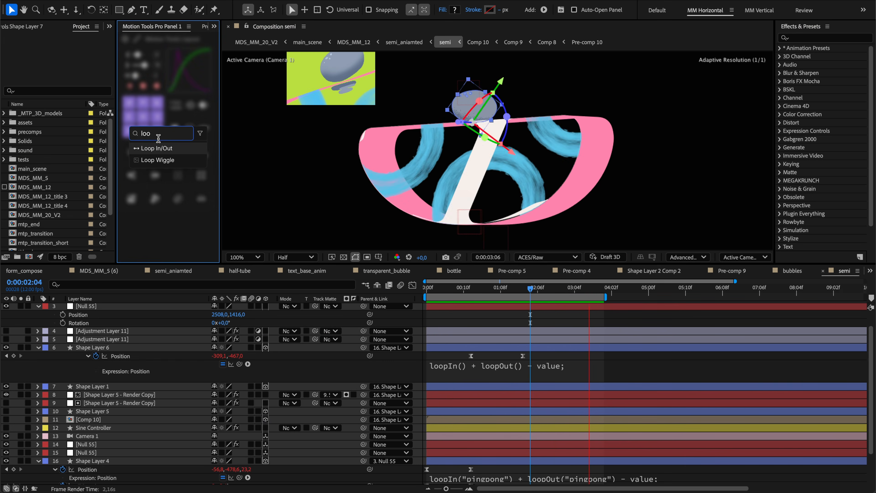
click(159, 148)
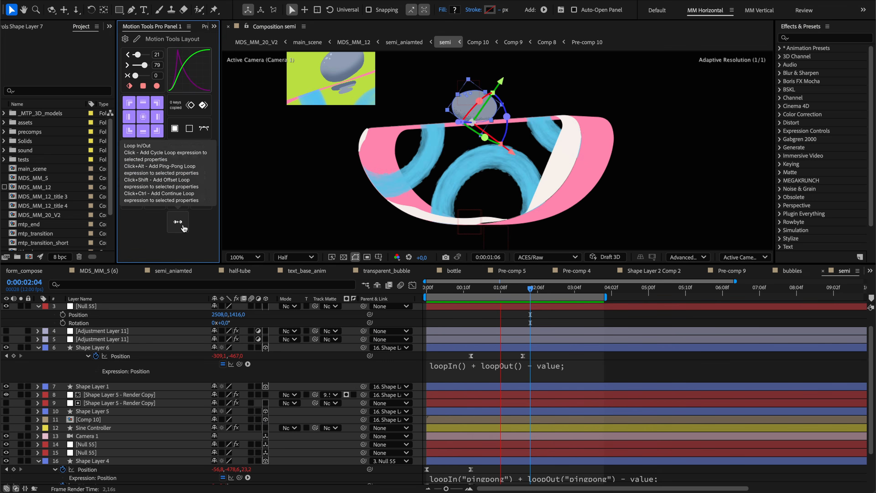
Step: Examine the loop expression on Shape Layer 6's Position, with the composition playback stopped at 0:00:01:11
click(621, 370)
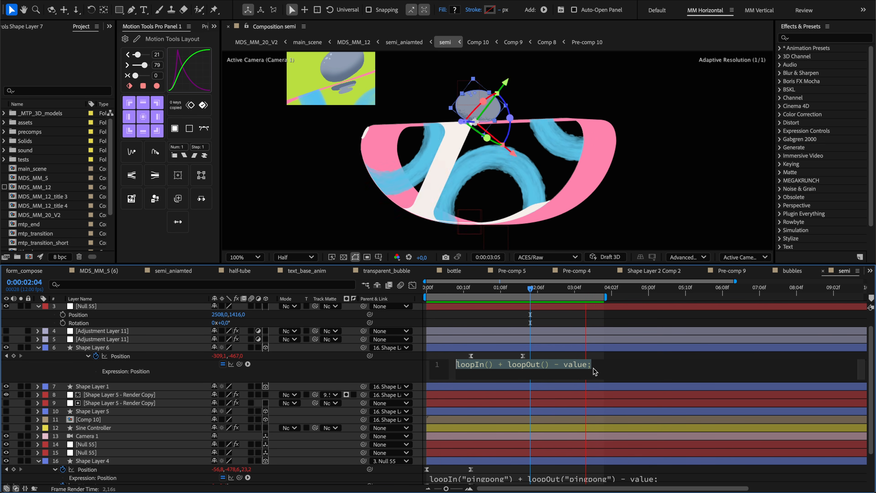
click(602, 377)
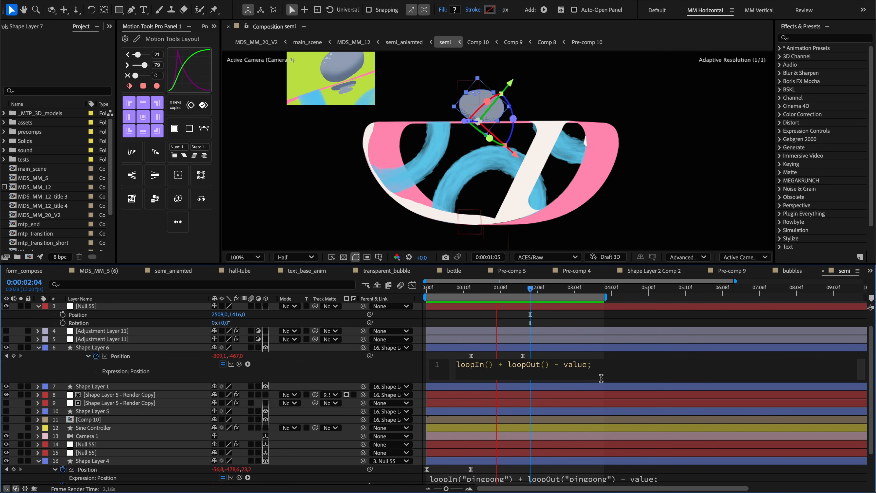
scroll(600, 419, down, 3)
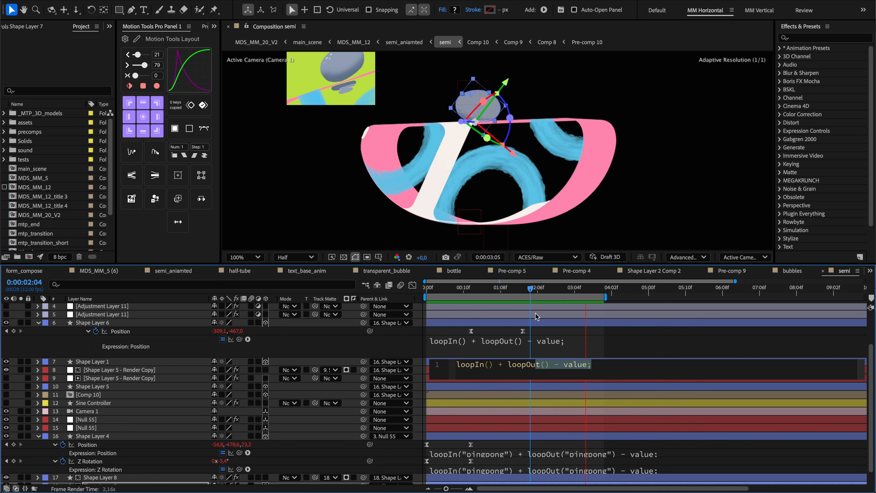
click(527, 290)
key(space)
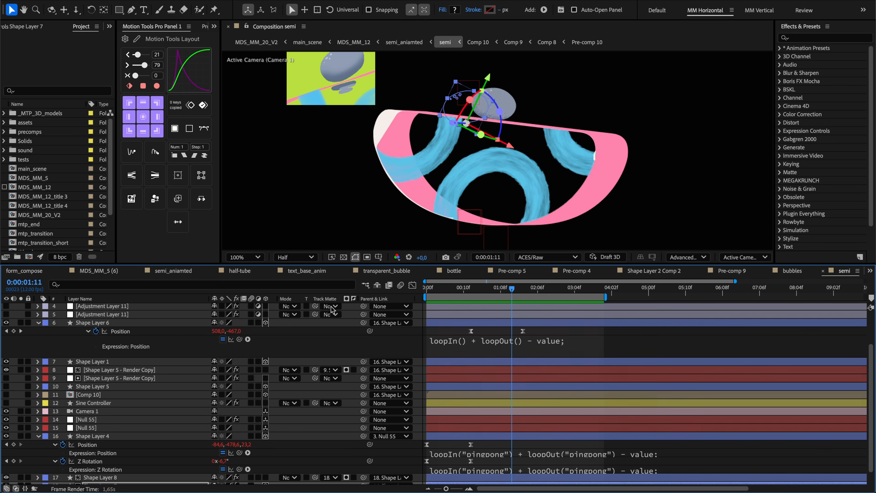
Step: Reapply the cycle loop expression to Shape Layer 6's Position and preview the animation
click(100, 332)
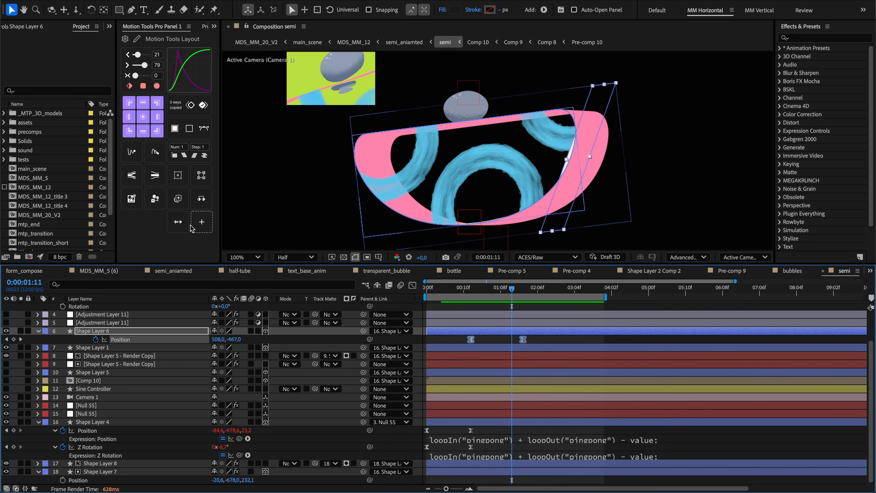
scroll(282, 391, down, 3)
scroll(280, 390, up, 2)
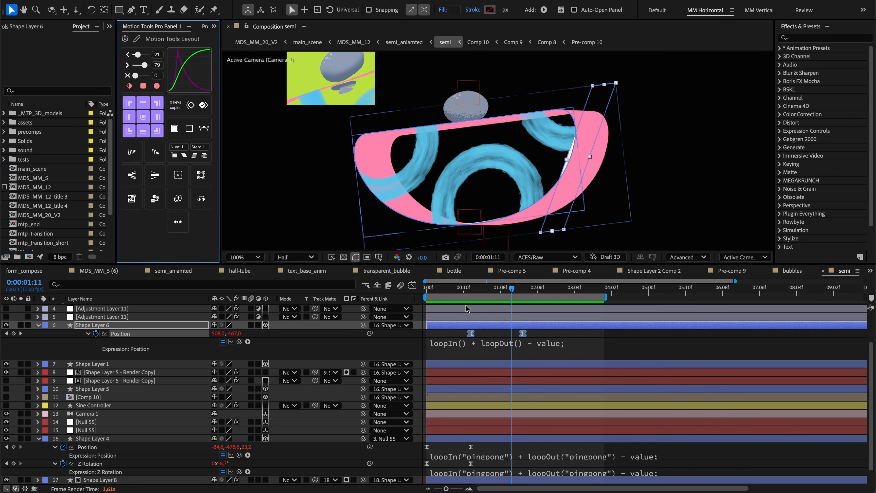
click(450, 289)
key(space)
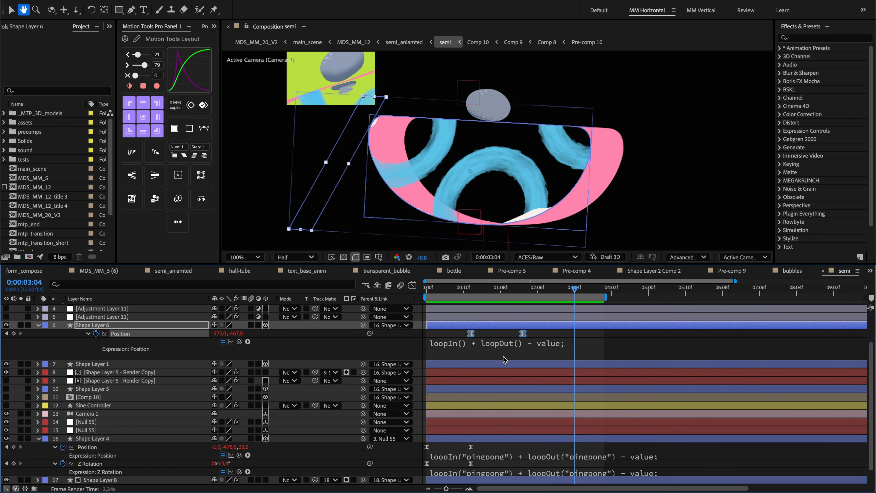
key(space)
Step: Select Shape Layer 4's Position and Z Rotation and preview their ping-pong loop from 0:00:01:01
scroll(126, 442, down, 1)
scroll(65, 443, up, 1)
click(64, 443)
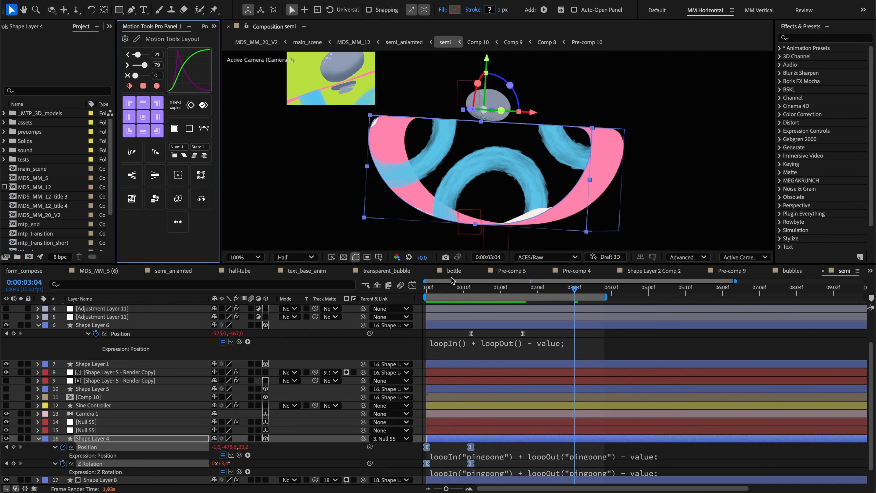
click(475, 289)
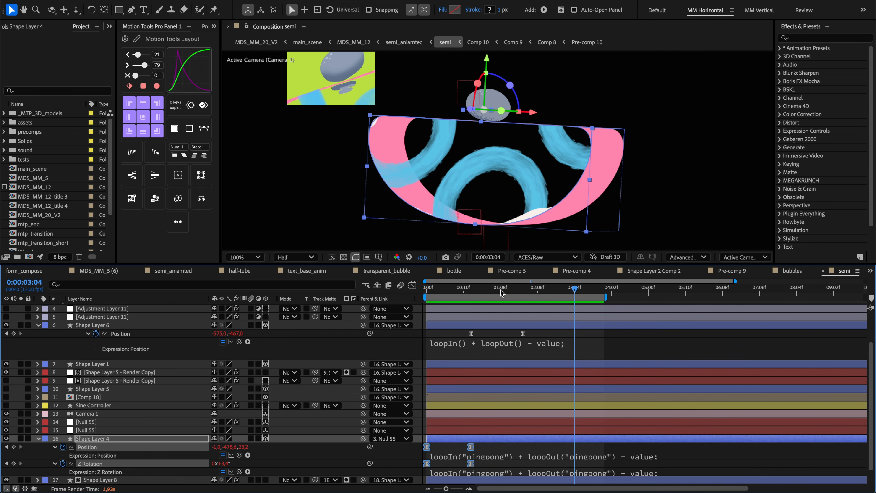
key(space)
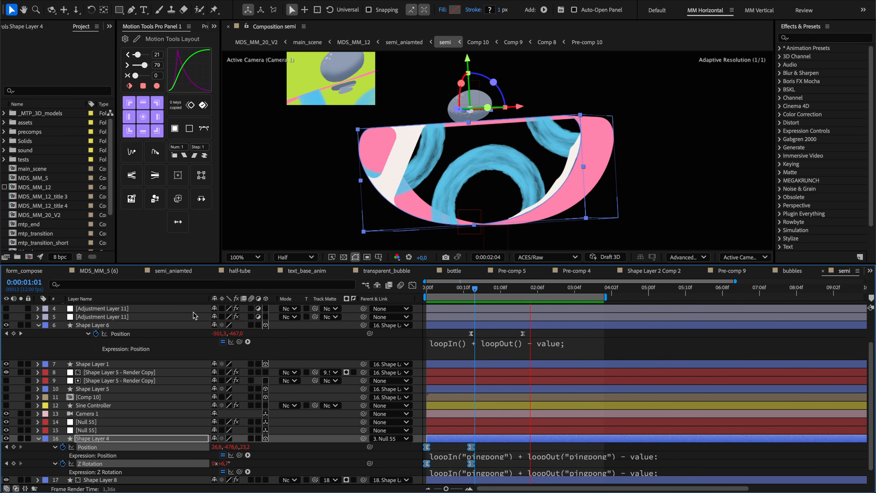
Step: Try the offset loop expression on Shape Layer 4's Position and Z Rotation
click(202, 200)
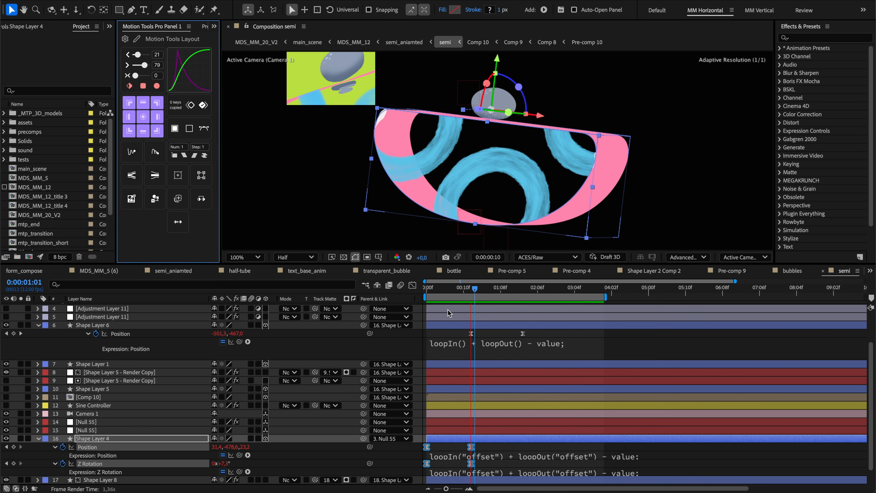
key(ctrl+z)
key(Page_Up)
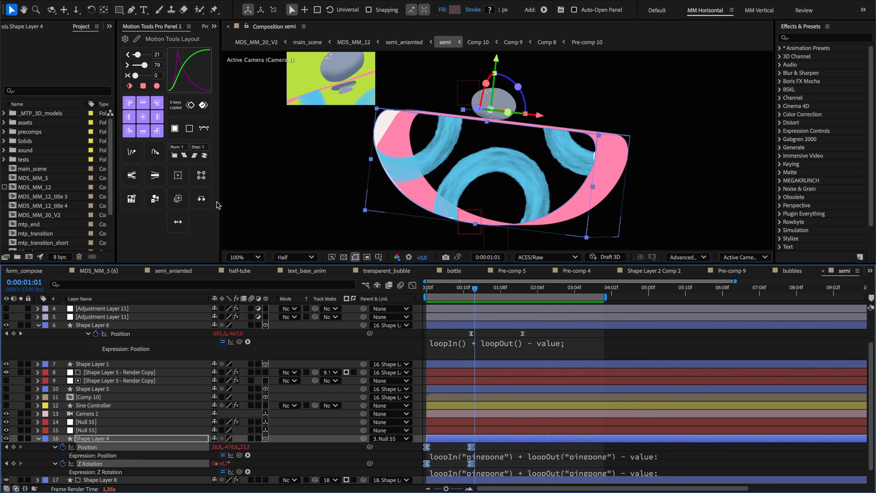
click(178, 222)
click(475, 289)
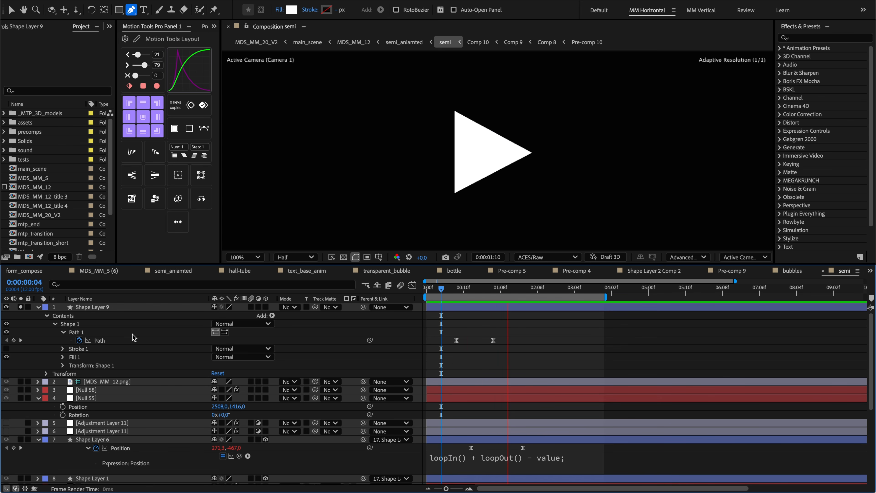
Step: Apply a cycle loop to Shape Layer 9's Path keyframes, switch it to ping-pong and preview the result from the start
click(134, 339)
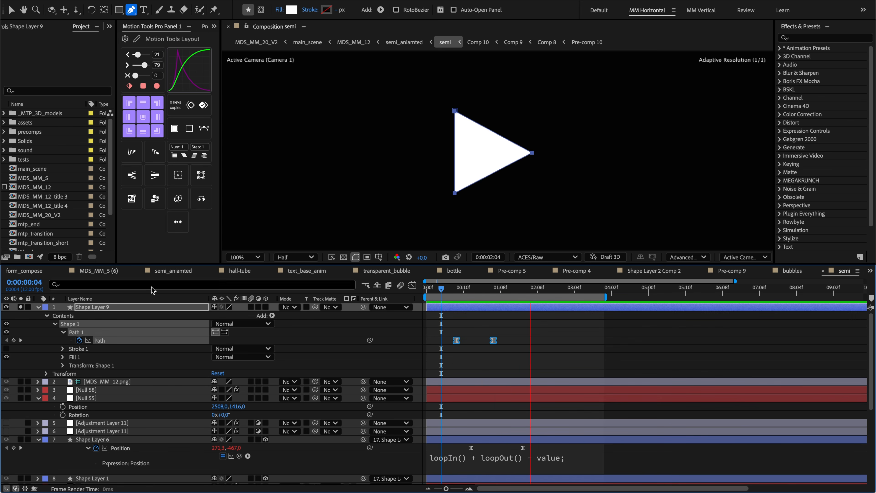
click(177, 222)
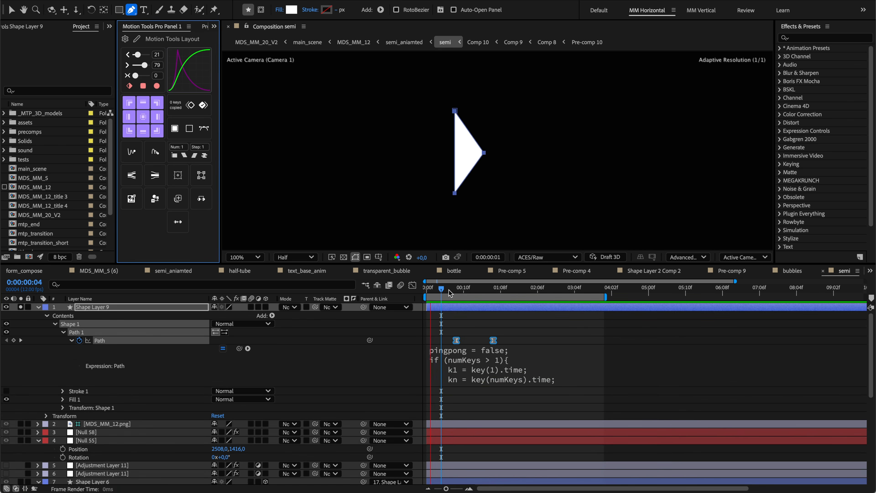
alt+click(176, 223)
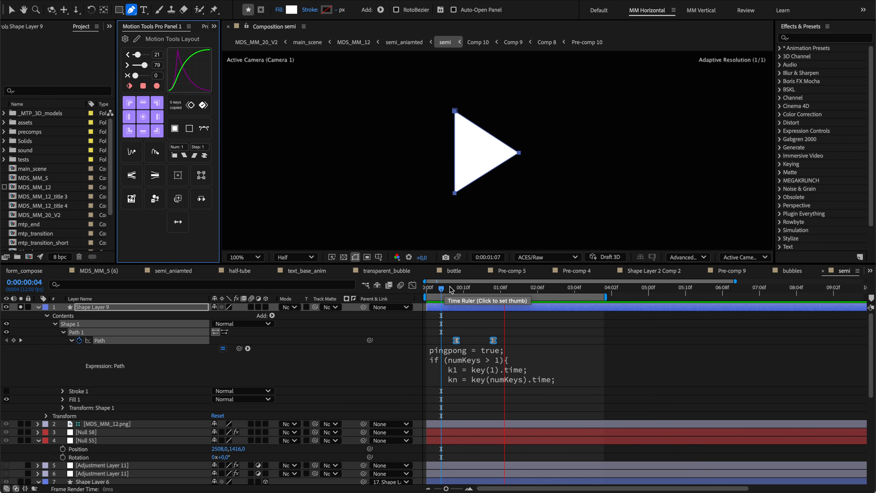
drag(438, 290, 430, 289)
key(space)
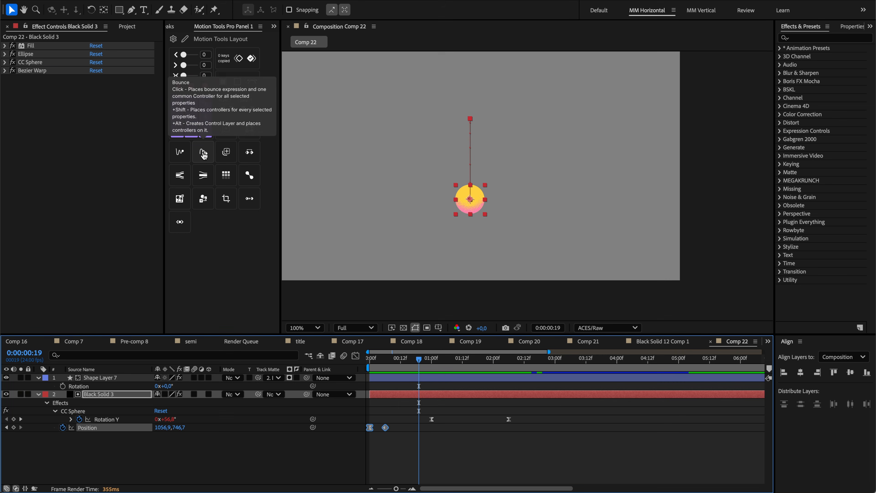
Step: Apply the Bounce expression to Black Solid 3's Position keyframes and preview the animation
key(space)
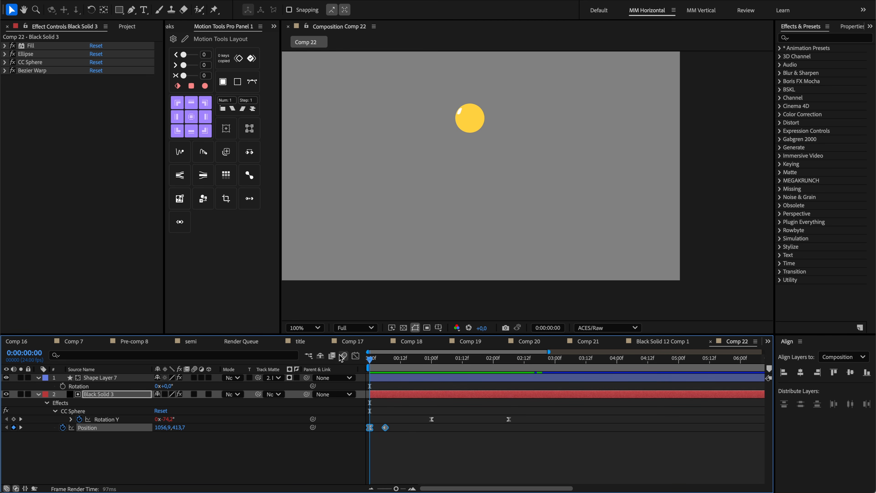
click(390, 358)
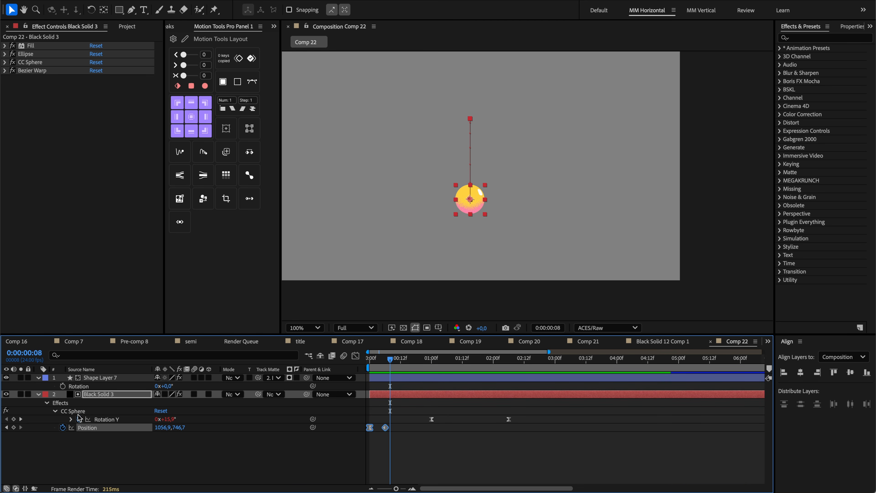
click(202, 169)
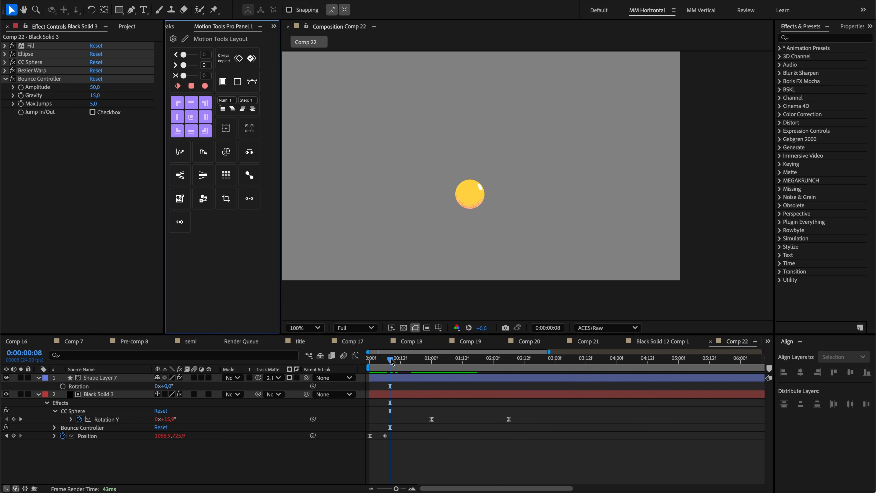
key(space)
key(space)
Step: Reveal the Position expression and set the Bounce Controller's Amplitude to 99 and Gravity to 12
alt+click(62, 436)
mouse_move(405, 360)
mouse_down()
mouse_move(371, 361)
mouse_move(399, 360)
mouse_up()
drag(96, 87, 263, 172)
key(space)
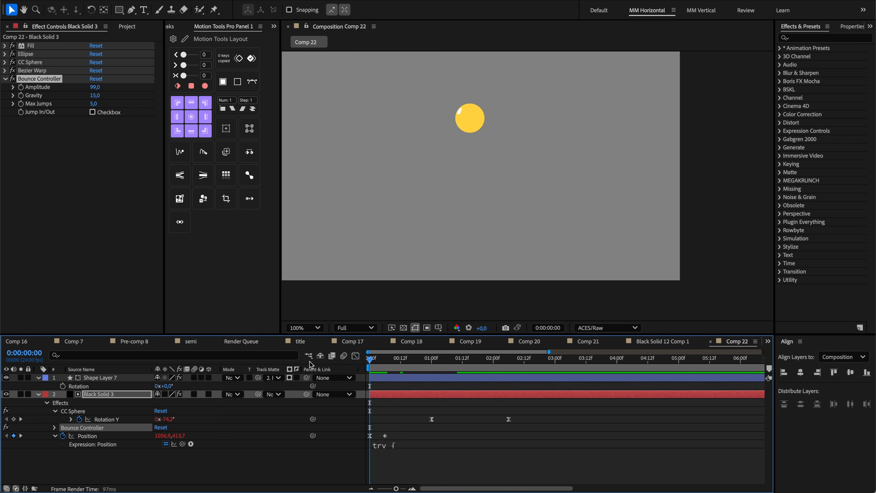
click(95, 95)
text(12)
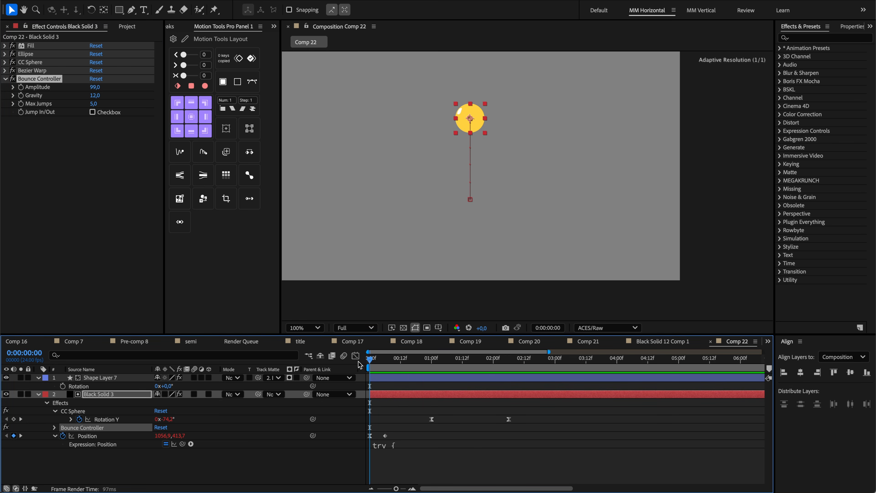
Step: Set the Bounce Controller's Max Jumps to 4, enable Jump In/Out and scrub through the bounce
drag(369, 361, 388, 360)
click(93, 103)
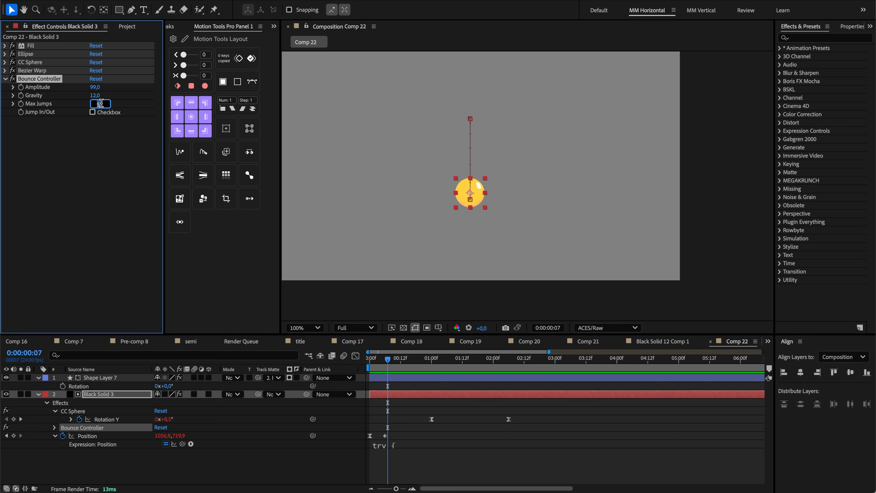
text(4)
key(Return)
click(109, 111)
drag(407, 353, 376, 364)
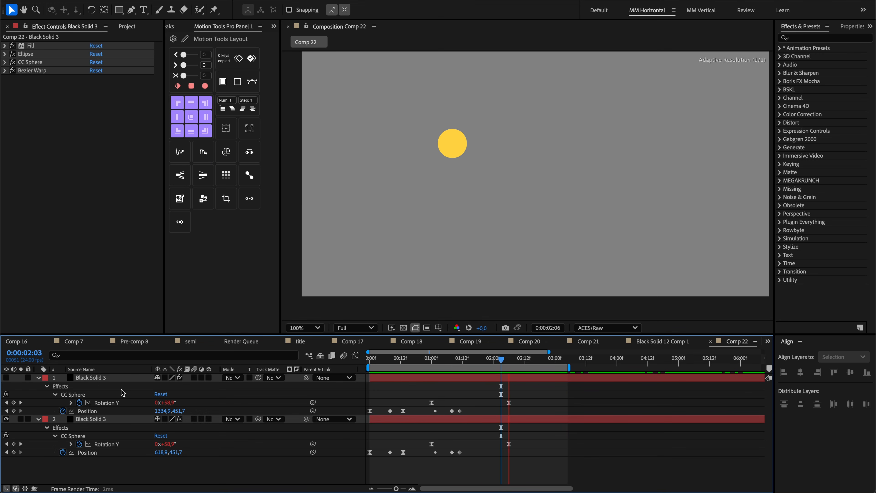
Step: Apply the Elastic expression to the Position of the lower Black Solid 3 layer and preview it
click(95, 453)
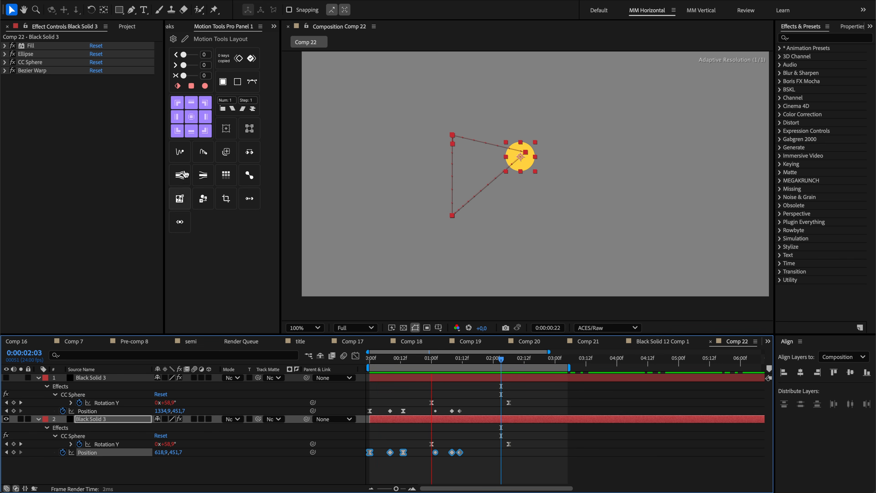
click(203, 159)
key(space)
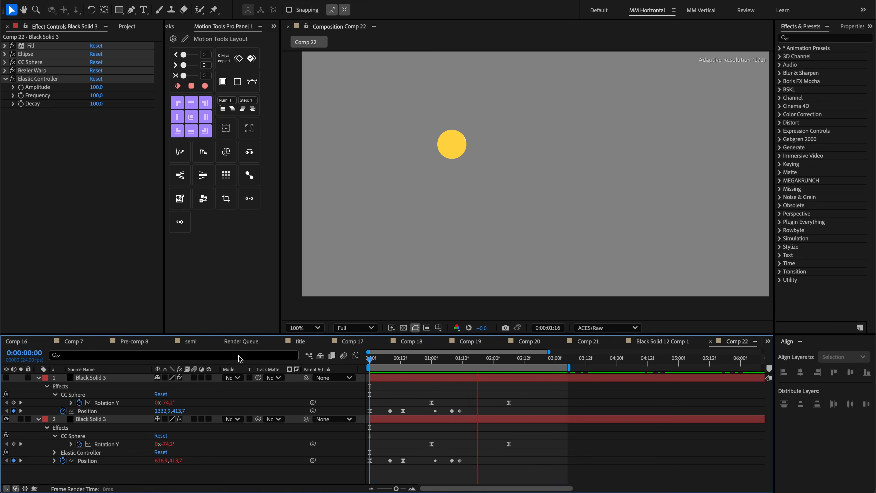
click(111, 461)
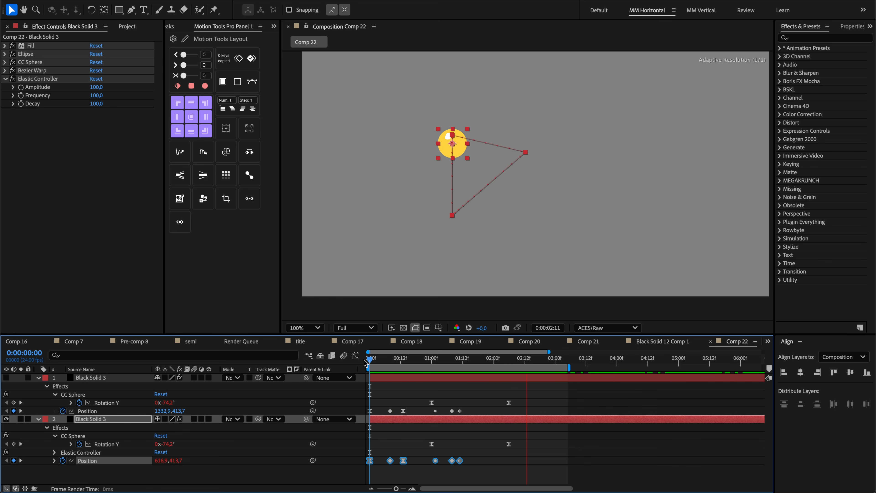
Step: Try an Elastic Controller Amplitude of 200, Frequency of 200 and Decay of 50 on the lower Black Solid 3
click(97, 87)
text(200)
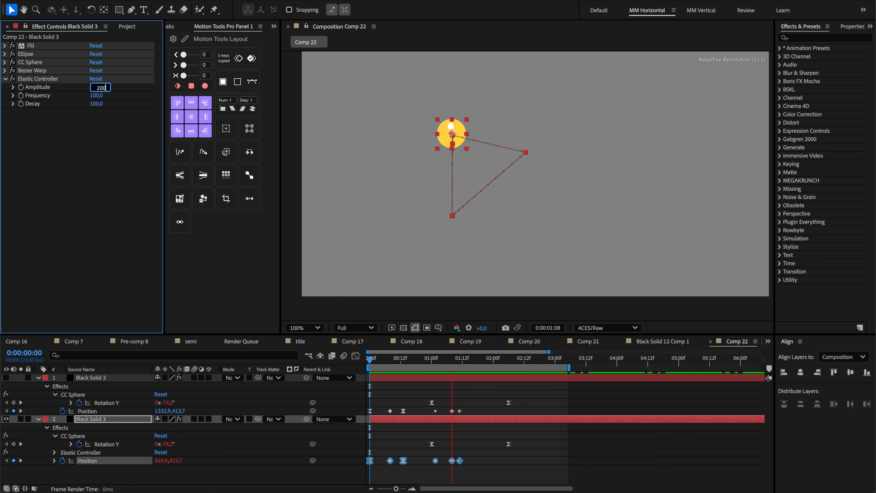
key(Return)
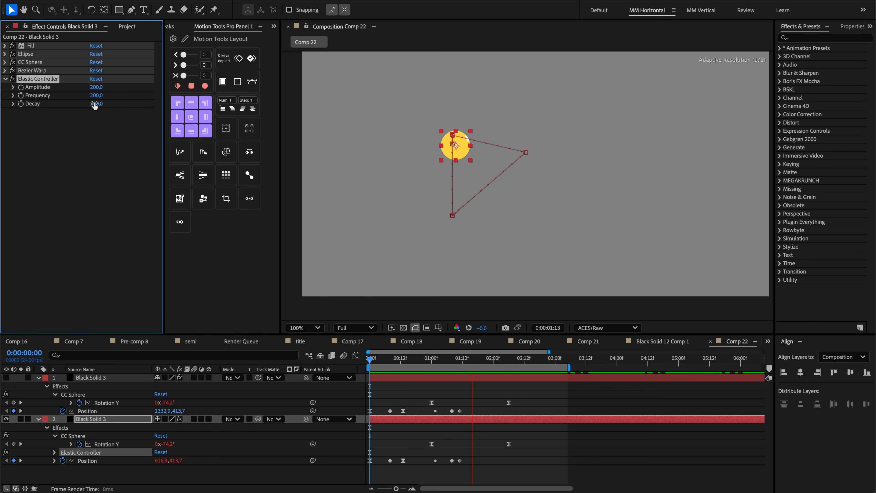
text(50)
key(Return)
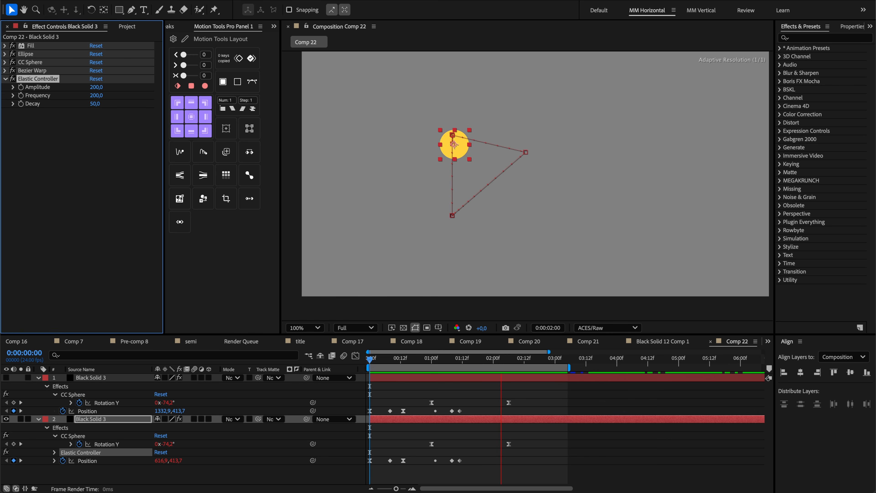
click(87, 461)
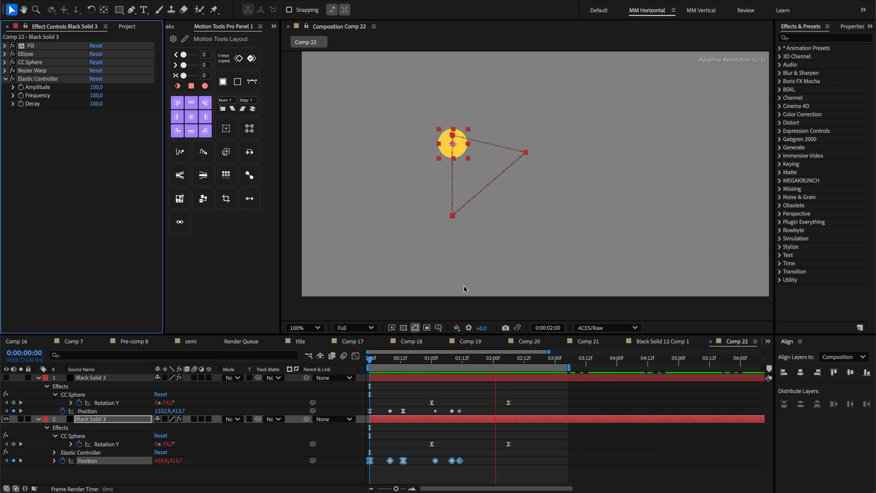
drag(393, 358, 440, 346)
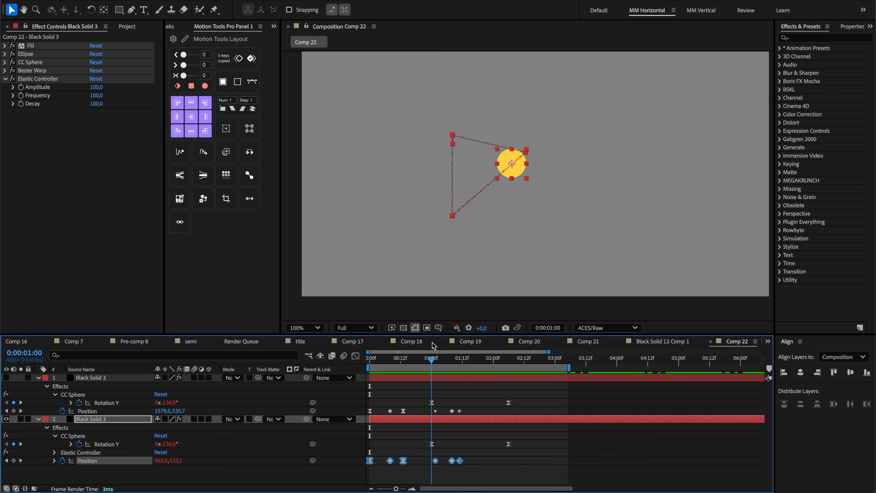
Step: Show the upper Black Solid 3 layer, add the elastic tool found by searching "leg" to the layout and apply it to that layer's Position
click(6, 377)
click(86, 411)
double_click(208, 230)
text(leg)
click(211, 190)
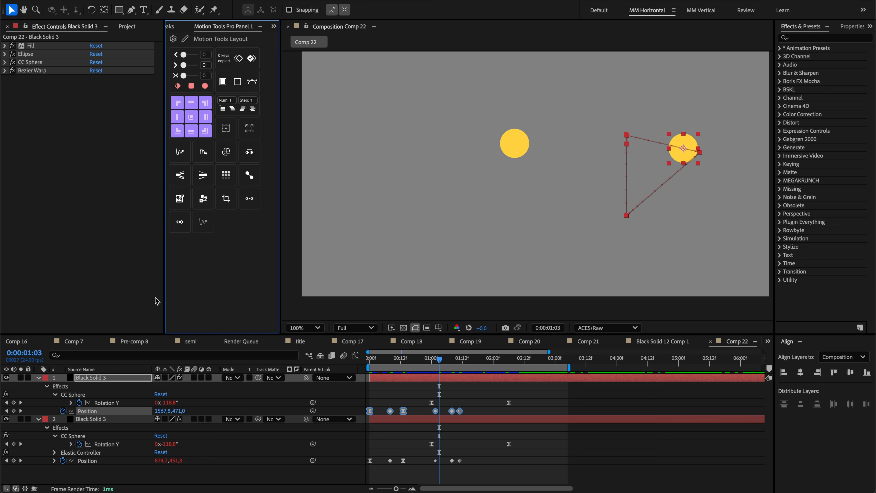
click(91, 411)
click(199, 227)
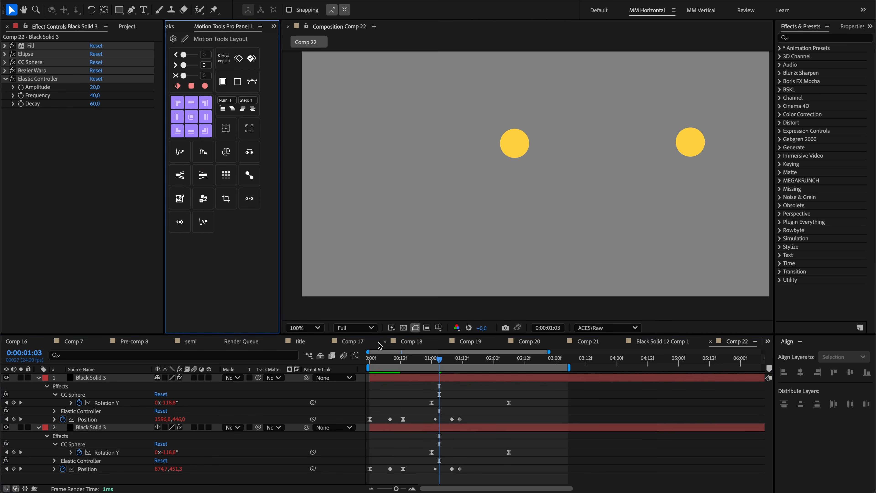
Step: Select the Position of both Black Solid 3 layers and compare their elastic motion from the start
click(102, 470)
shift+click(91, 419)
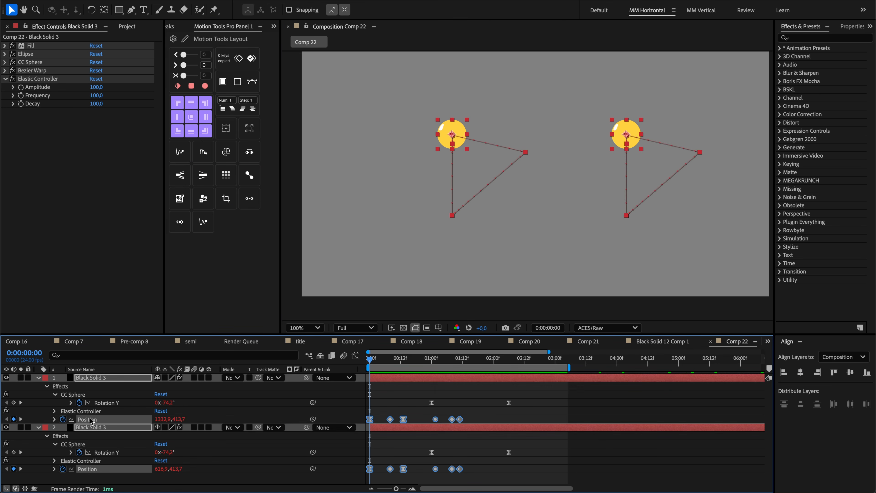
key(space)
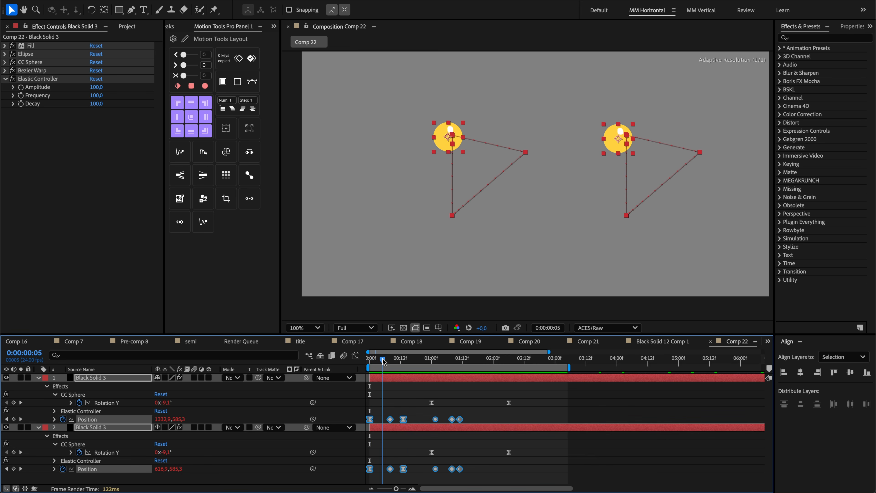
click(387, 359)
key(space)
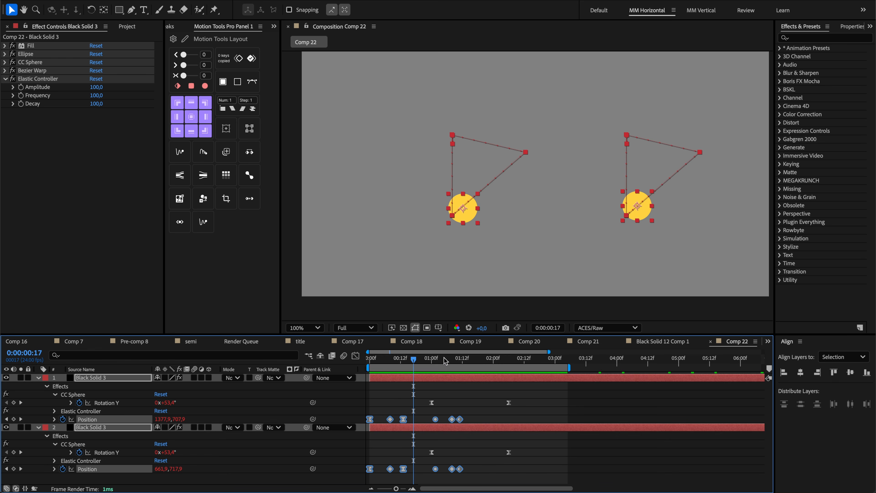
Step: Compare the two elastic motions frame by frame around 0:00:01:10
click(462, 359)
drag(462, 359, 460, 359)
key(Page_Up)
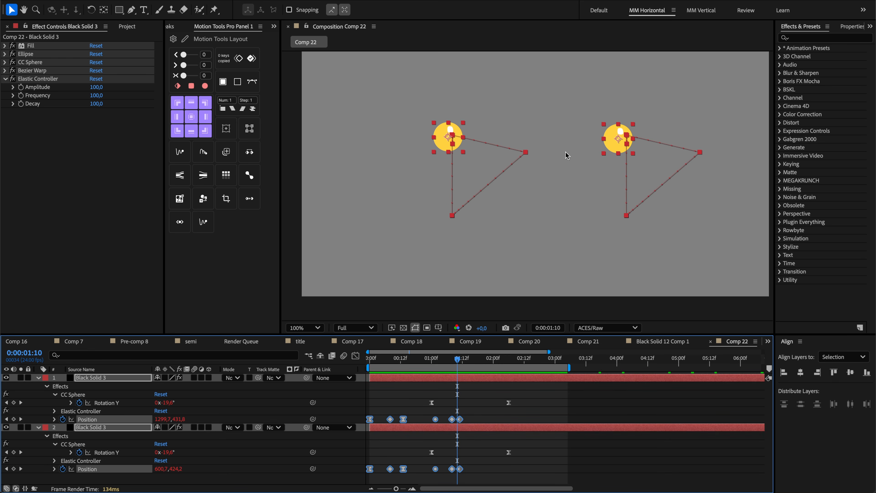
key(Escape)
key(Page_Down)
key(Page_Up)
key(Page_Up)
key(Page_Down)
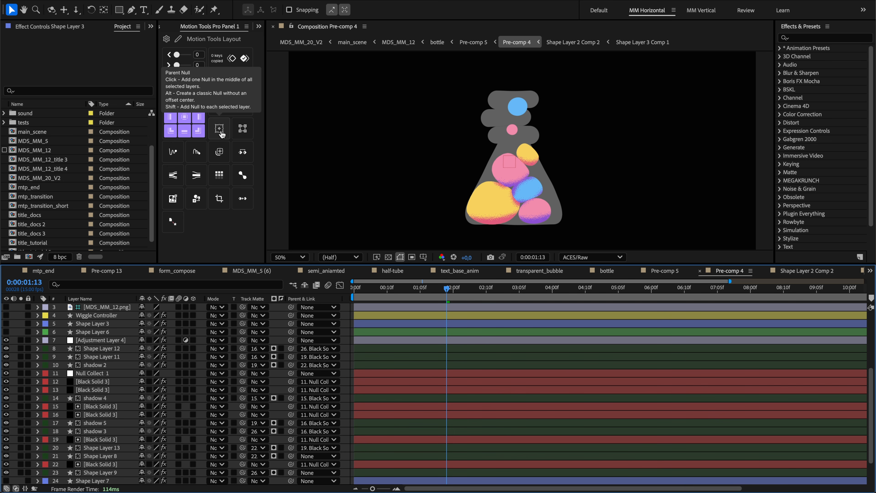
Step: Select the red label group in Pre-comp 4, parent it to a single null and try transforming that null
click(43, 382)
click(73, 324)
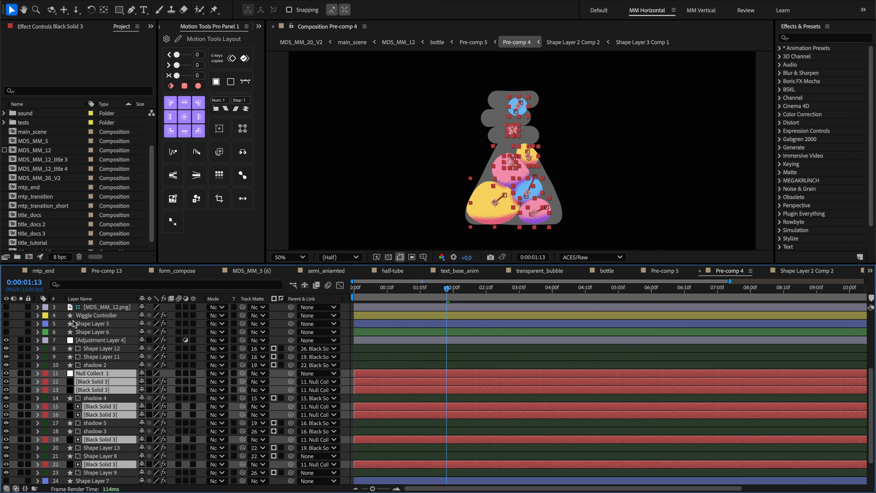
click(220, 130)
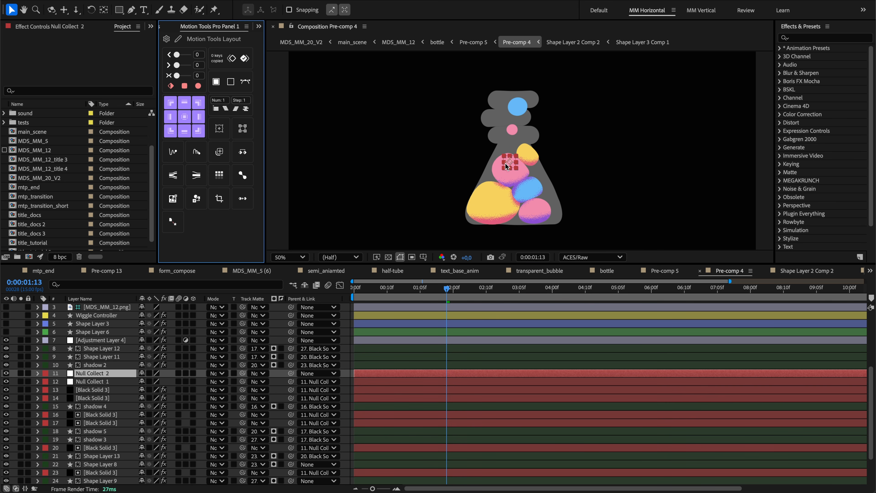
drag(511, 163, 533, 157)
key(w)
key(super+z)
key(v)
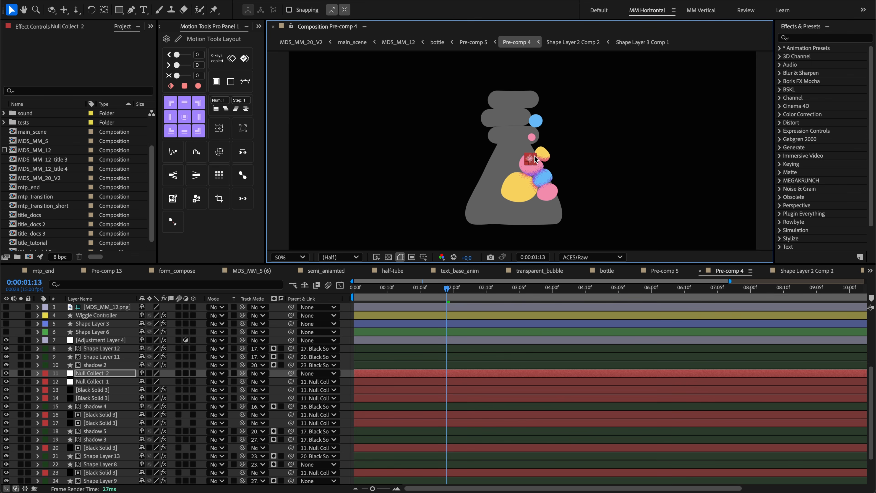
Step: Undo the single-null parenting of the red-labelled layers
key(super+z)
key(super+z)
key(super+z)
key(super+z)
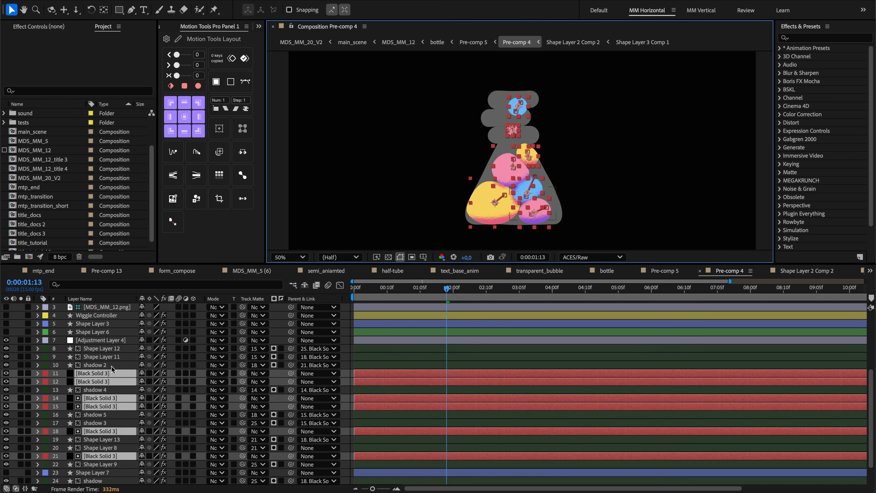
key(super+z)
Step: Try Parent Null on Shape Layer 14's three Puppet Pin positions, move the resulting nulls and undo
drag(497, 342, 423, 410)
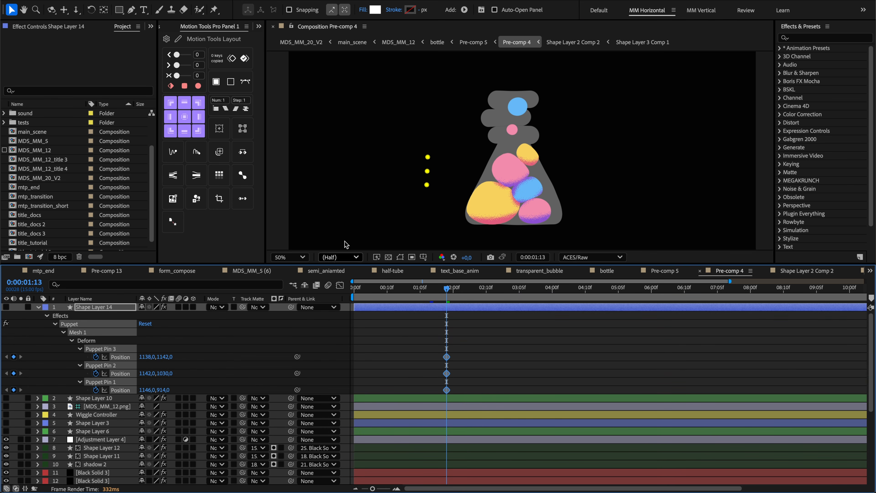
click(219, 129)
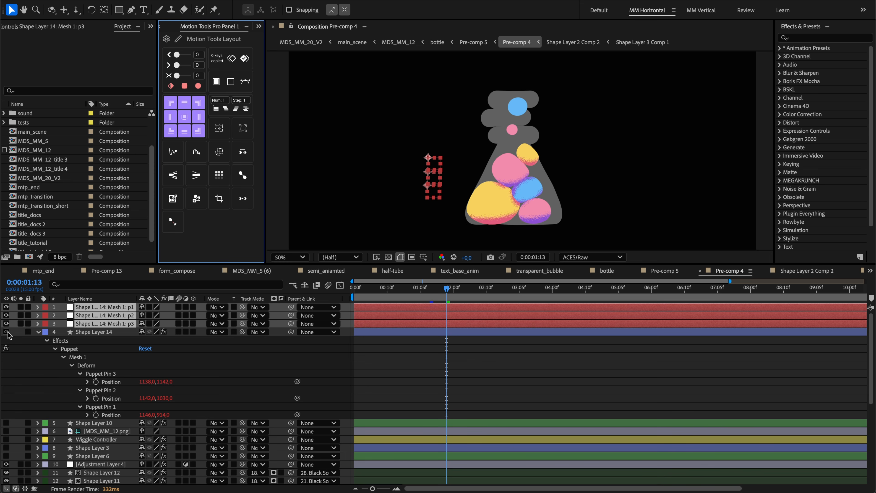
drag(433, 191, 451, 191)
key(super+z)
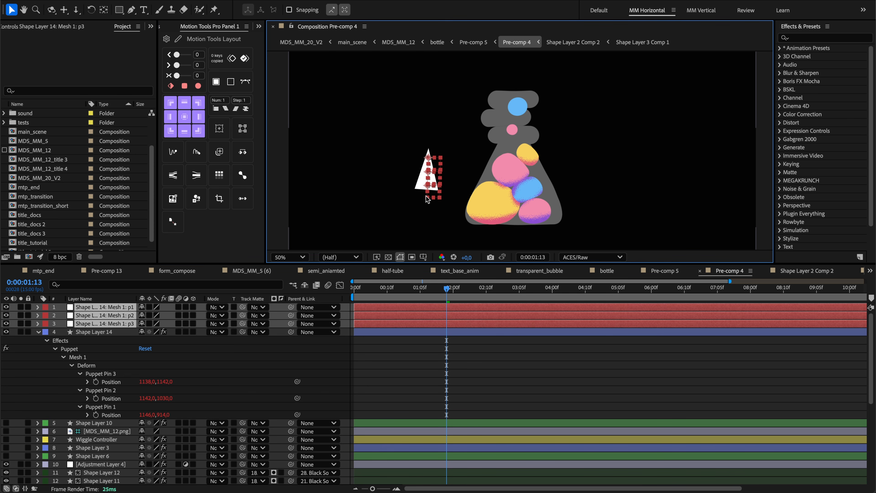
key(super+z)
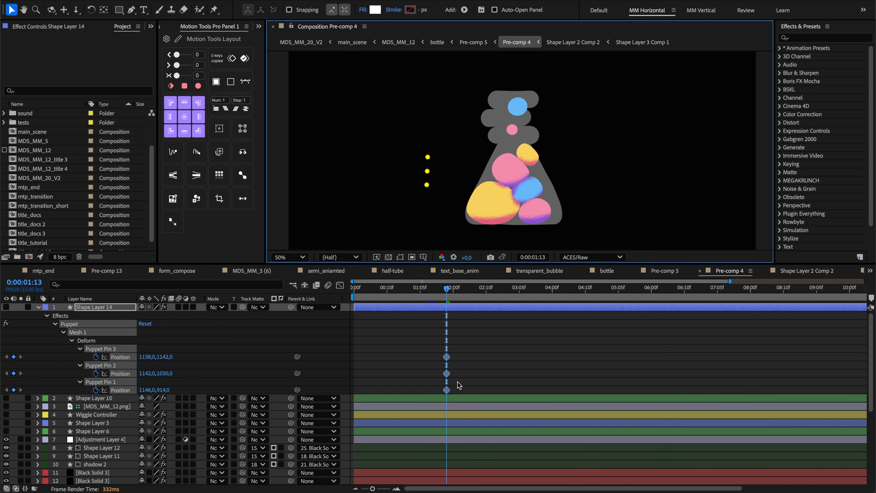
Step: Try Null Controllers for Positional Points on Shape Layer 14's Puppet Pin keyframes and undo it
right_click(446, 357)
mouse_move(504, 492)
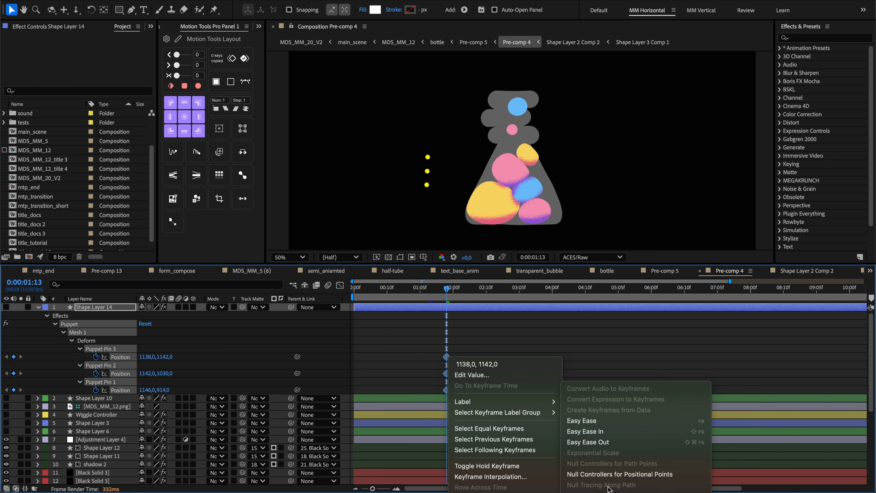
click(614, 475)
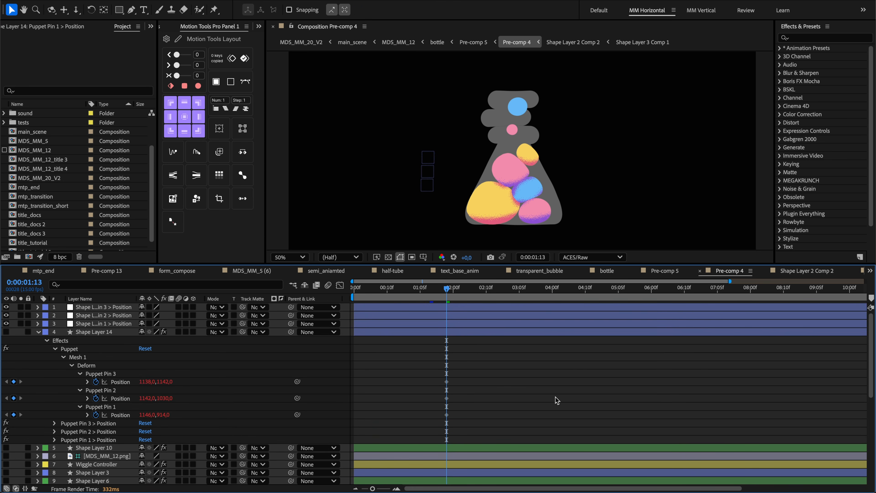
key(super+z)
Step: Select the red label group, add a separate parent null to each layer and move those nulls together up and to the right
scroll(496, 372, down, 5)
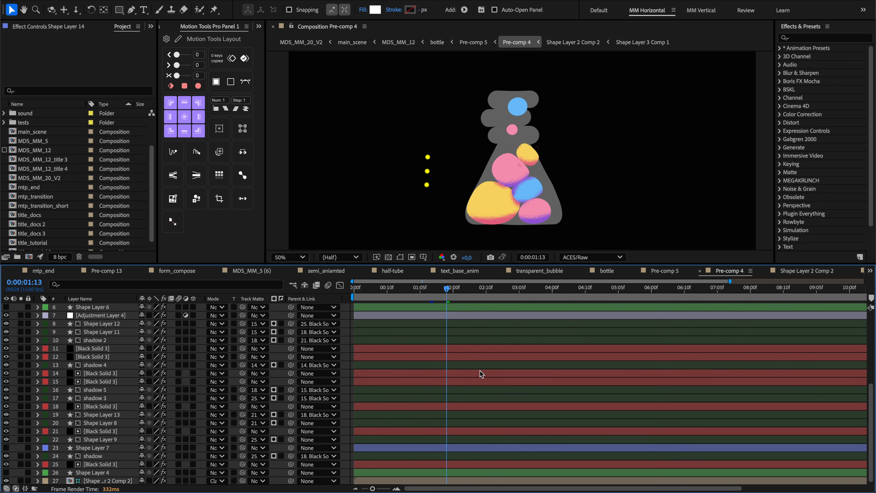
click(44, 349)
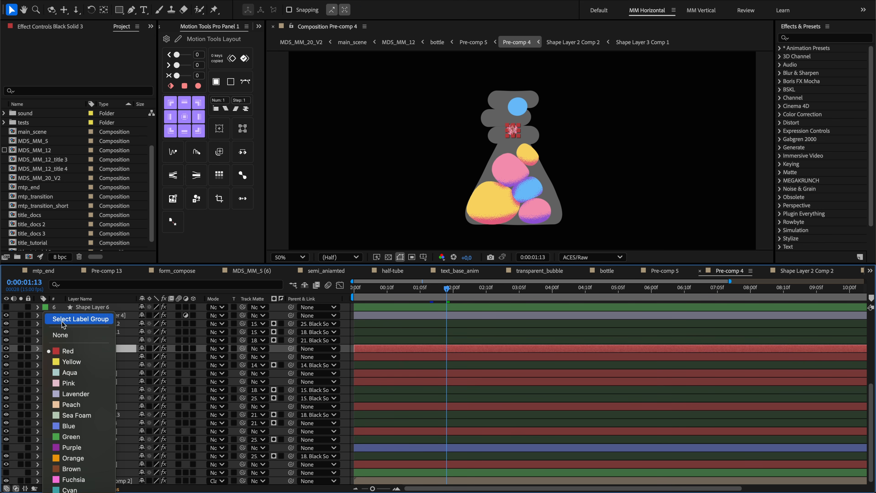
click(77, 310)
click(220, 129)
drag(529, 161, 550, 152)
click(555, 147)
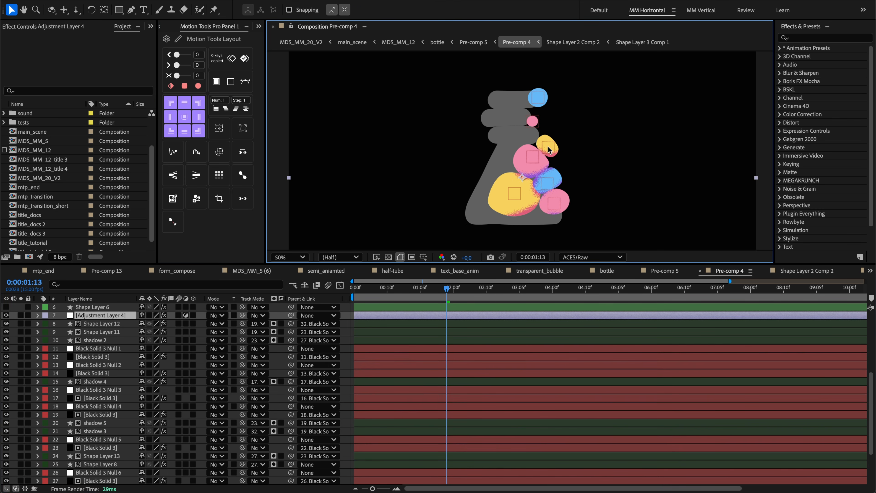
Step: Try moving the top blue ball by its own null, then undo the moves and the separate parent nulls
click(132, 366)
drag(538, 98, 560, 108)
key(super+z)
key(super+z)
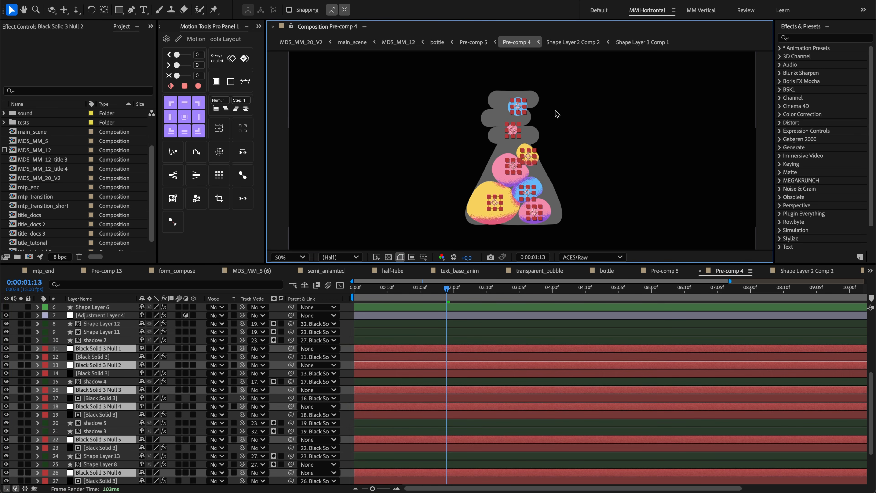
key(period)
key(super+z)
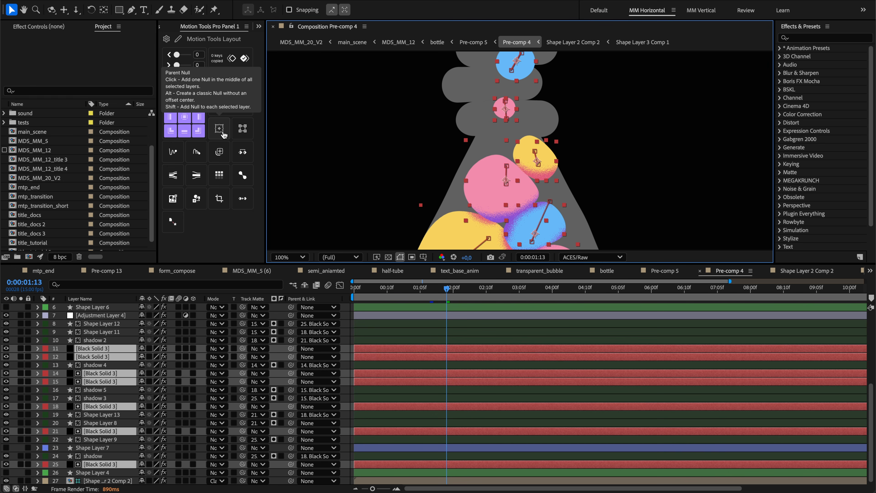
Step: Group the selected Black Solid 3 layers under one shared parent null, then add another parent null above it
click(221, 133)
key(super+z)
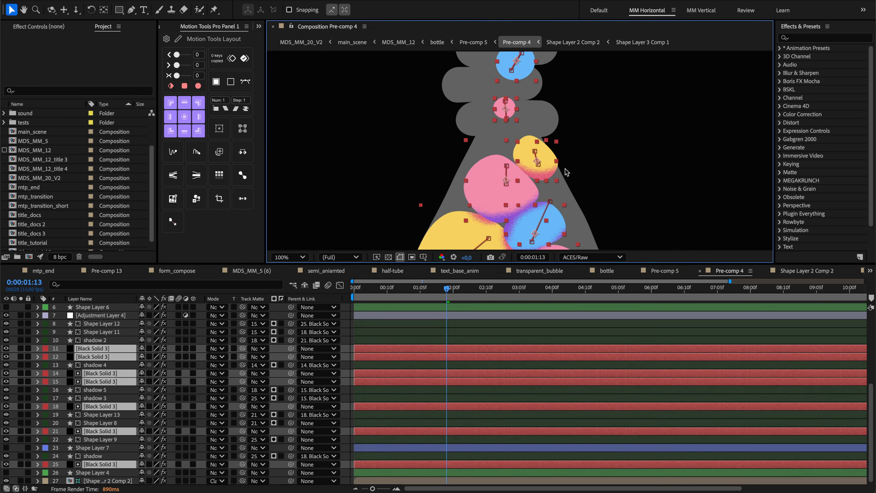
click(219, 128)
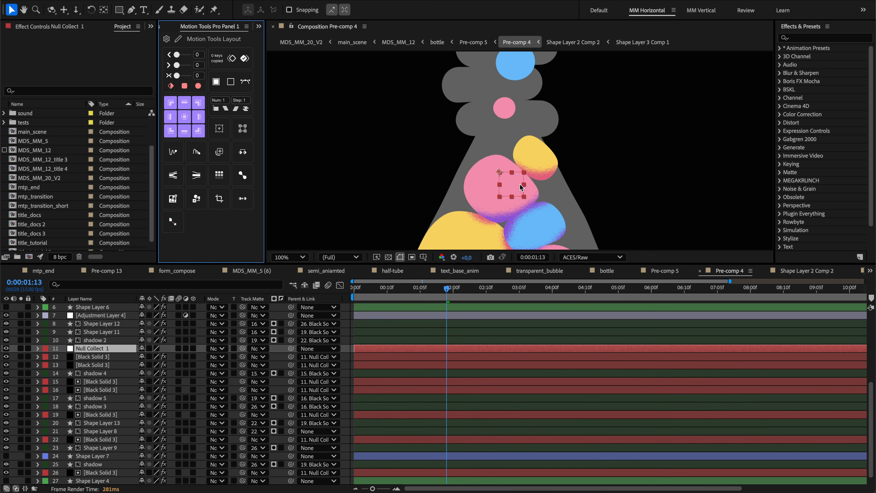
drag(514, 180, 513, 178)
key(comma)
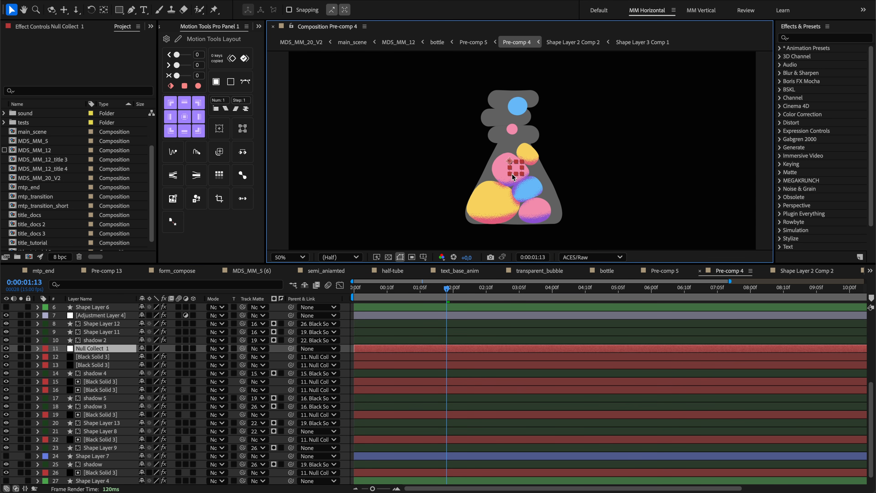
click(219, 128)
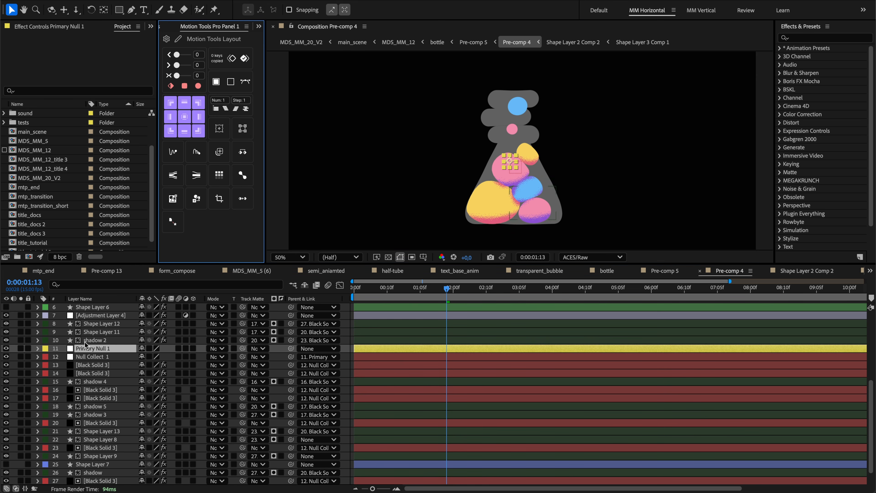
click(45, 348)
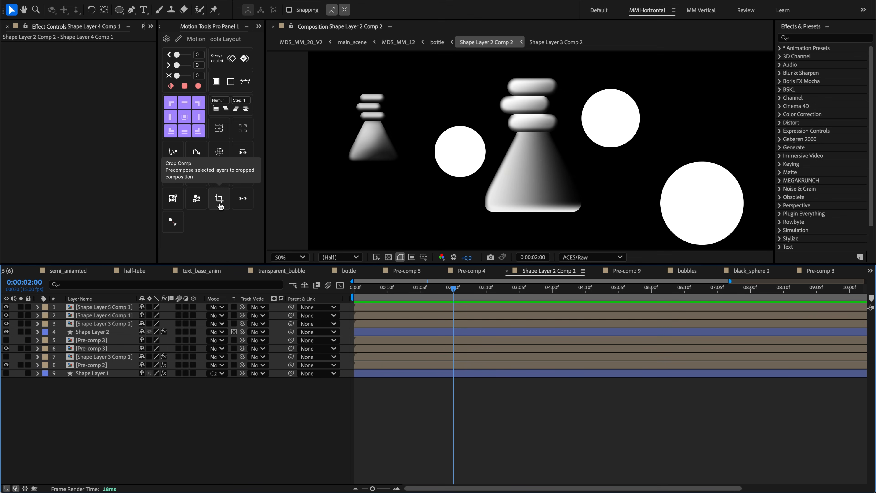
Step: Try Crop Comp on Shape Layer 5 Comp 1, move the cropped circle and undo the move
click(219, 200)
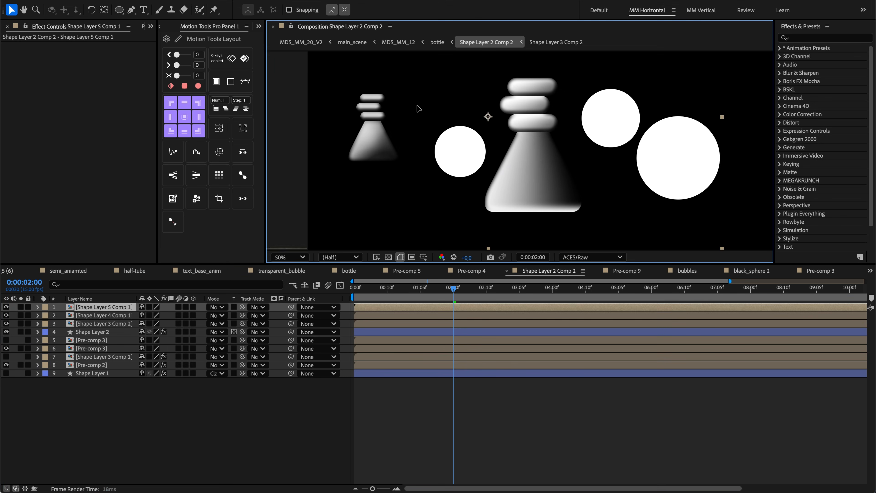
click(219, 199)
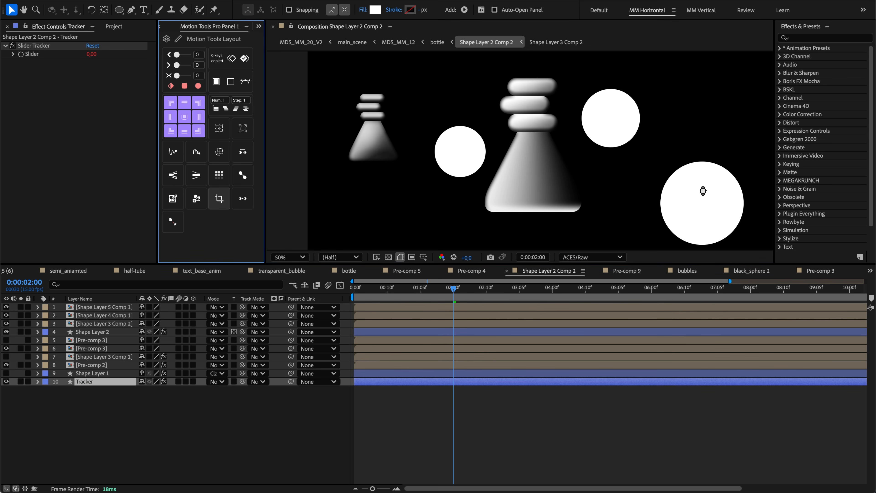
drag(689, 171, 666, 127)
key(ctrl+z)
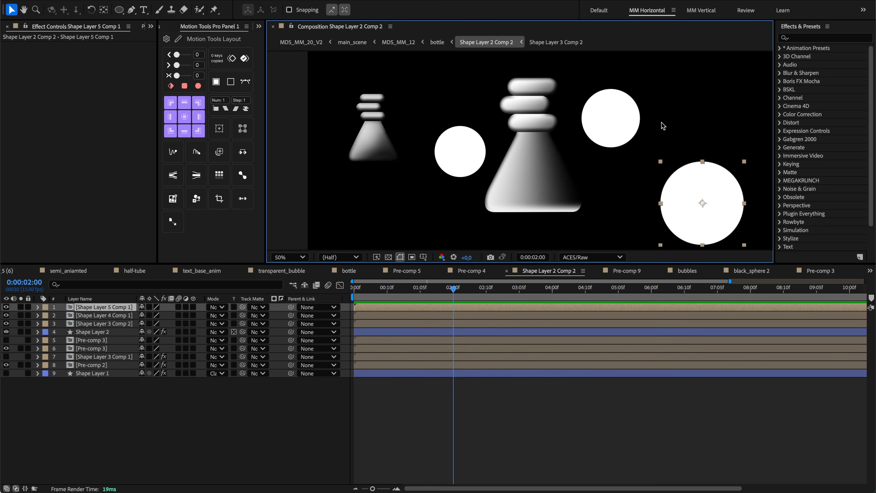
Step: Try Crop Comp on Shape Layer 5 Comp 1 and Shape Layer 4 Comp 1 together and move the cropped circle layer
shift+click(116, 315)
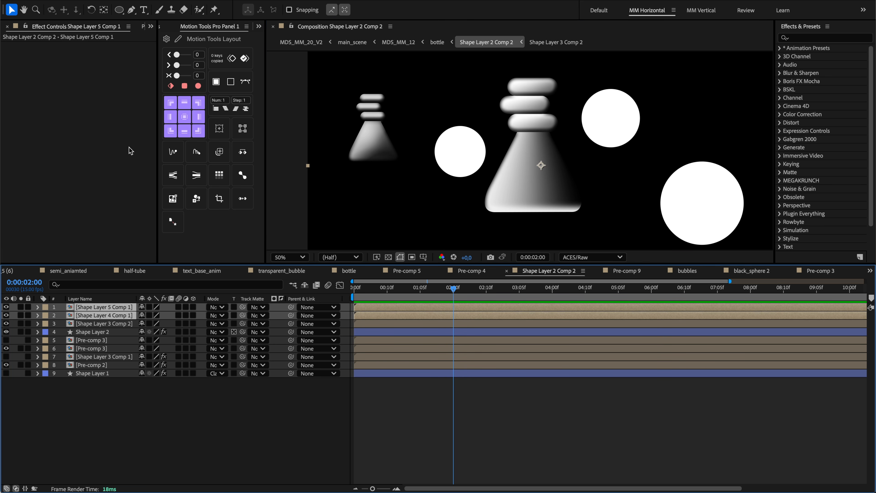
click(220, 197)
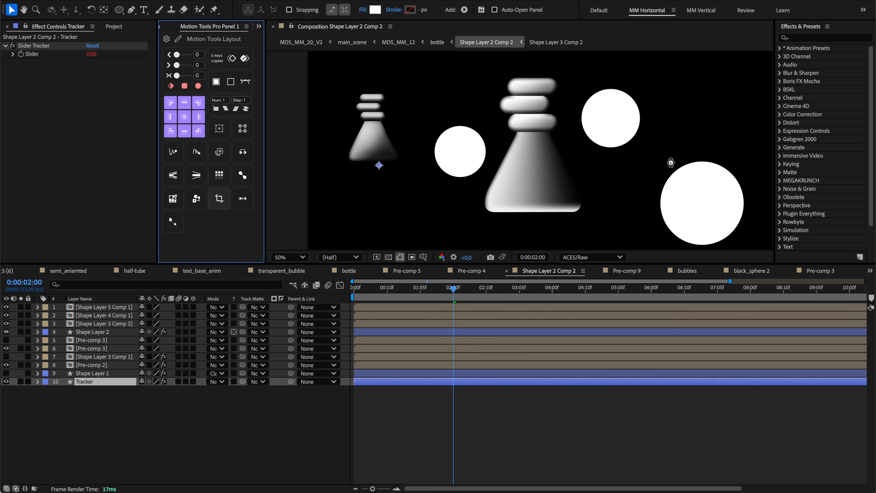
key(Delete)
click(694, 186)
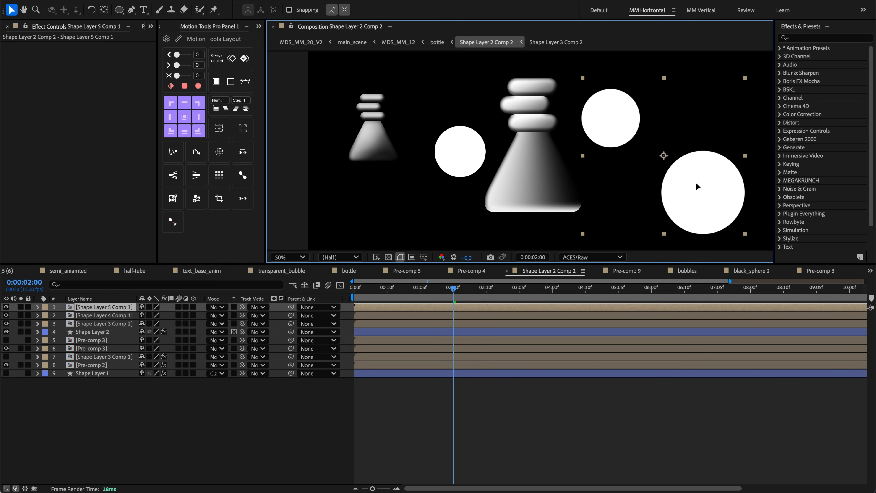
Step: Hide the Shape Layer 5 Comp 1, Shape Layer 4 Comp 1 and Shape Layer 3 Comp 2 layers
shift+click(110, 314)
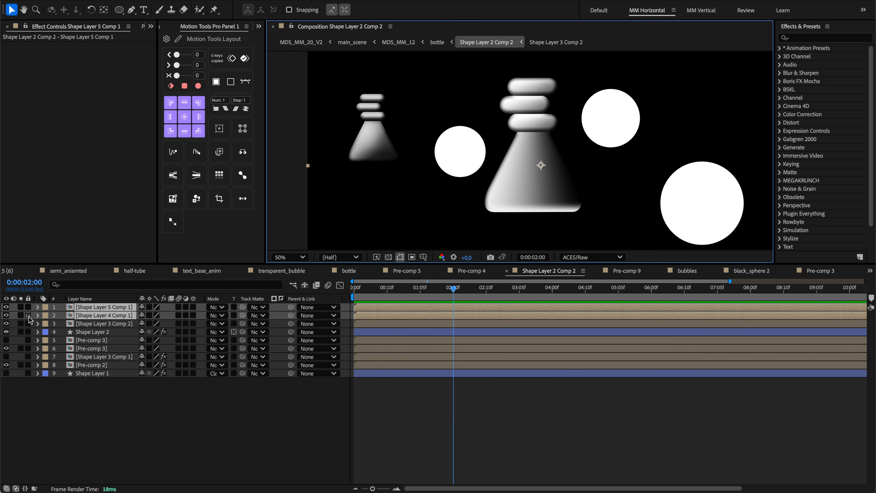
drag(6, 316, 6, 331)
click(6, 331)
click(6, 307)
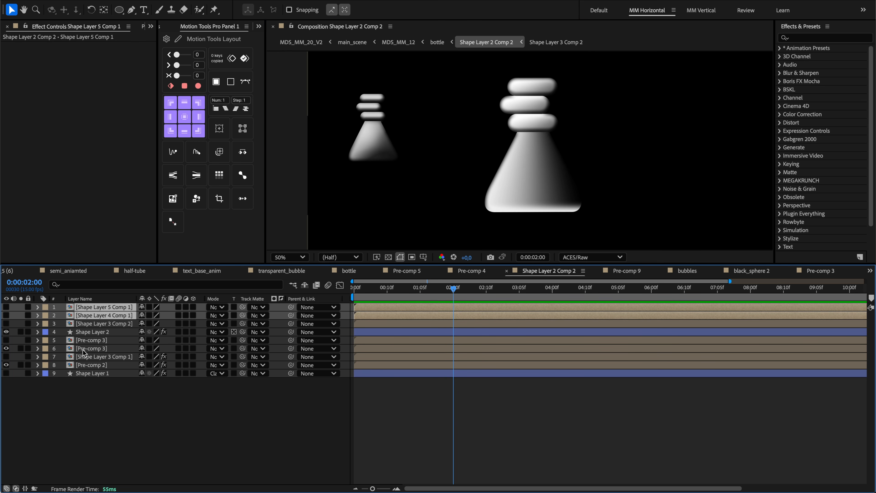
Step: Apply Crop Comp to the visible Pre-comp 3 and Pre-comp 2 layers and move the large bottle slightly up
click(92, 348)
click(84, 363)
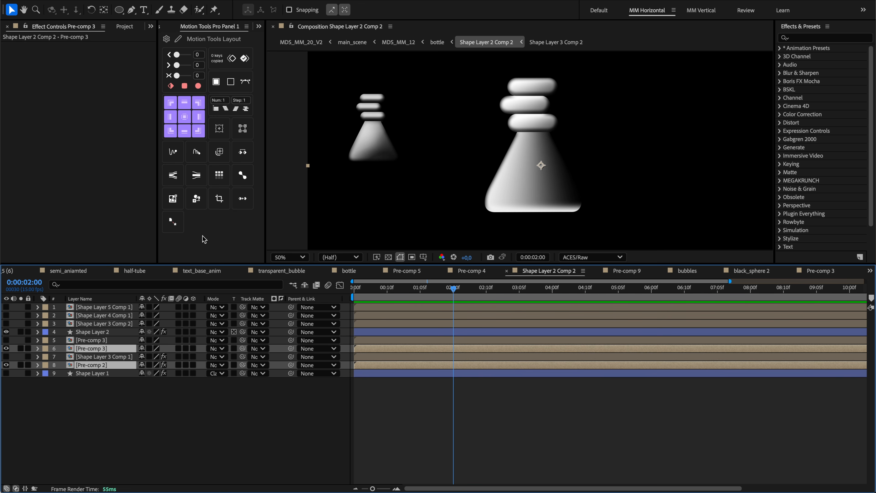
click(213, 207)
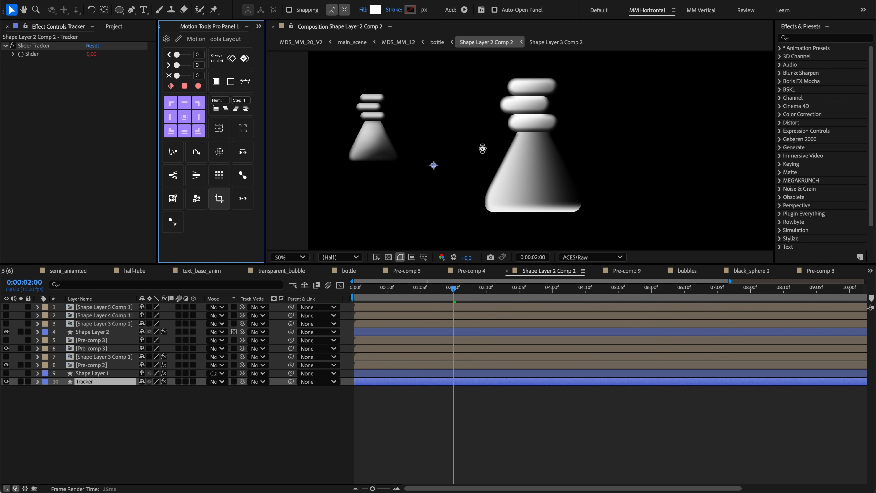
click(519, 152)
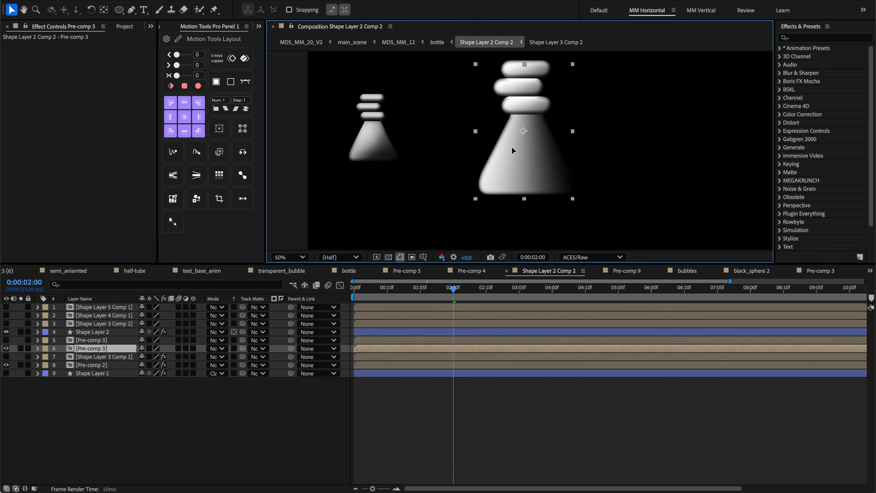
click(396, 138)
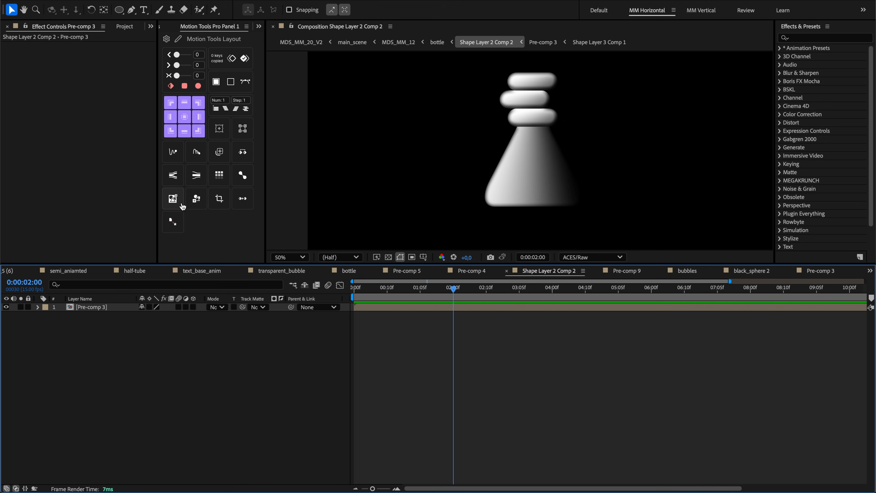
Step: Try unpacking Pre-comp 3 into its source layers with a controlling null and check the bottle at 0:00:02:08
click(173, 200)
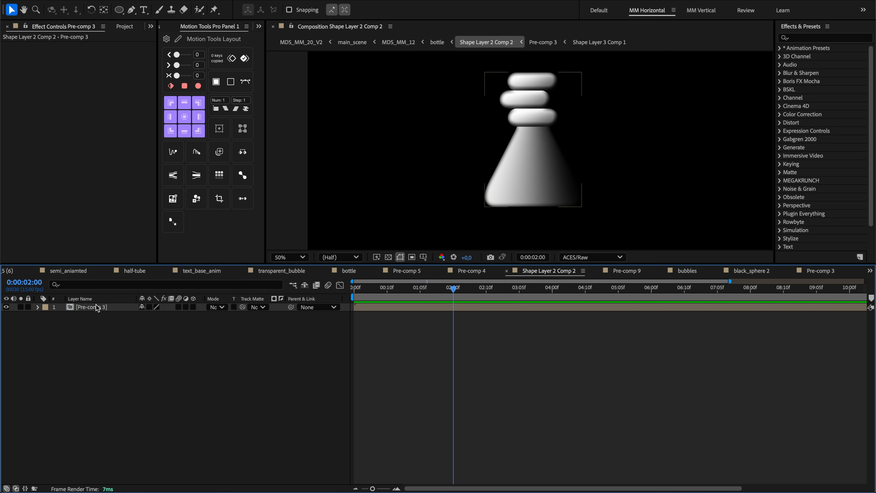
click(173, 200)
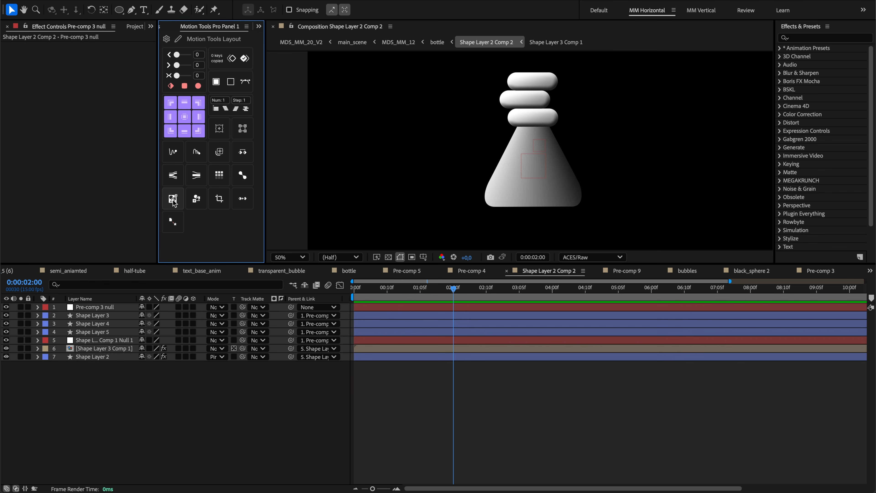
drag(430, 294, 479, 290)
drag(534, 169, 534, 151)
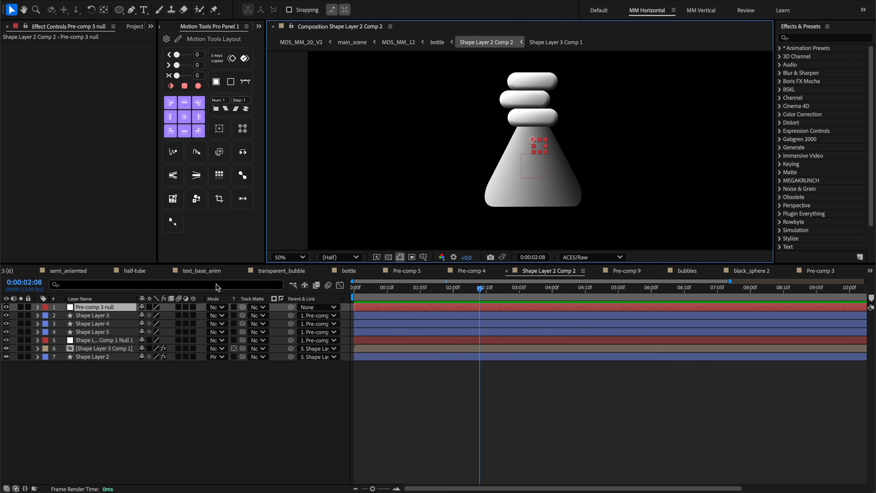
Step: Inspect the unpacked second null, Shape Layer 2 and Shape Layer 3 Comp 1, then undo the unpacking
click(103, 340)
click(103, 355)
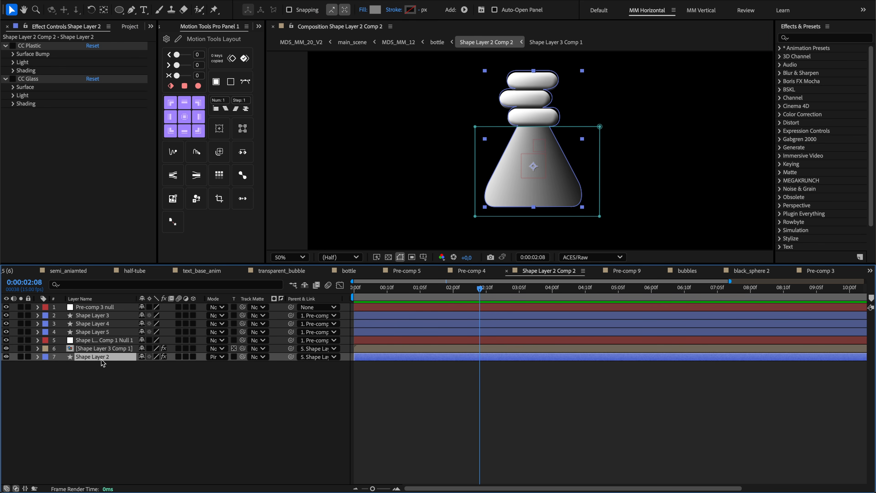
click(104, 347)
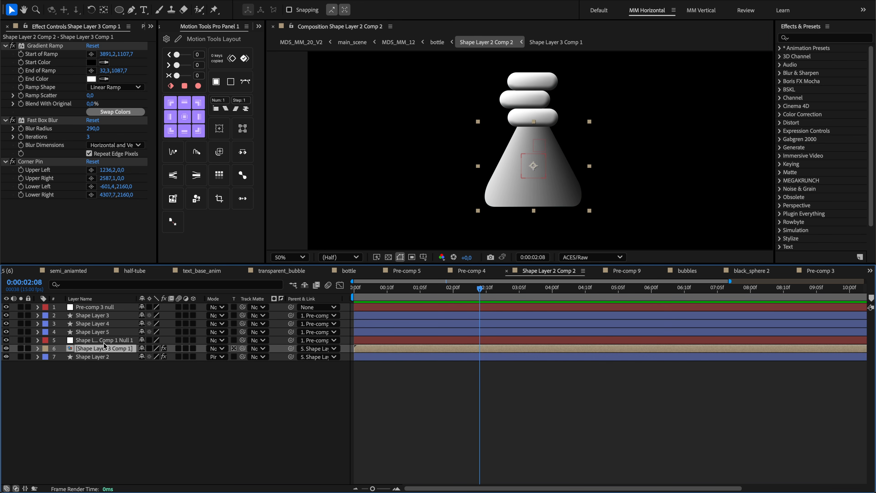
click(110, 377)
key(super+z)
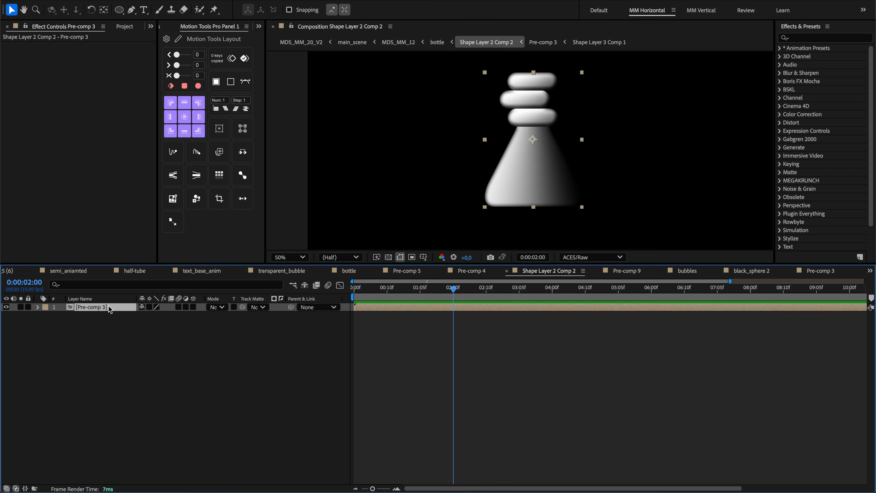
Step: Unpack Pre-comp 3 again, undo it, and unpack it once more with the tool's alternate mode
click(172, 199)
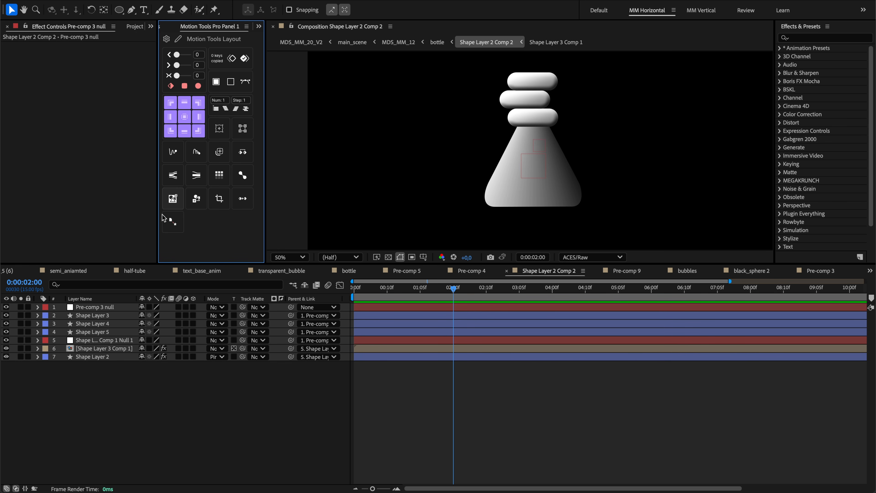
click(173, 202)
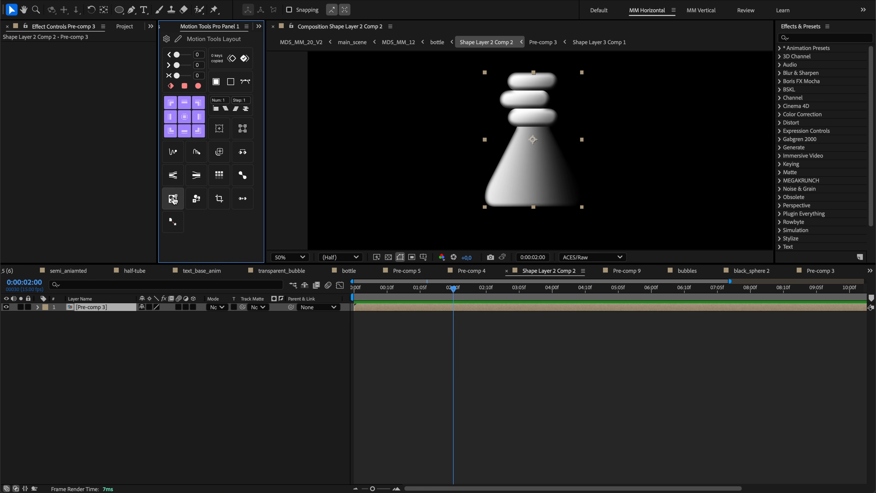
click(174, 200)
key(super+z)
alt+click(172, 201)
click(88, 366)
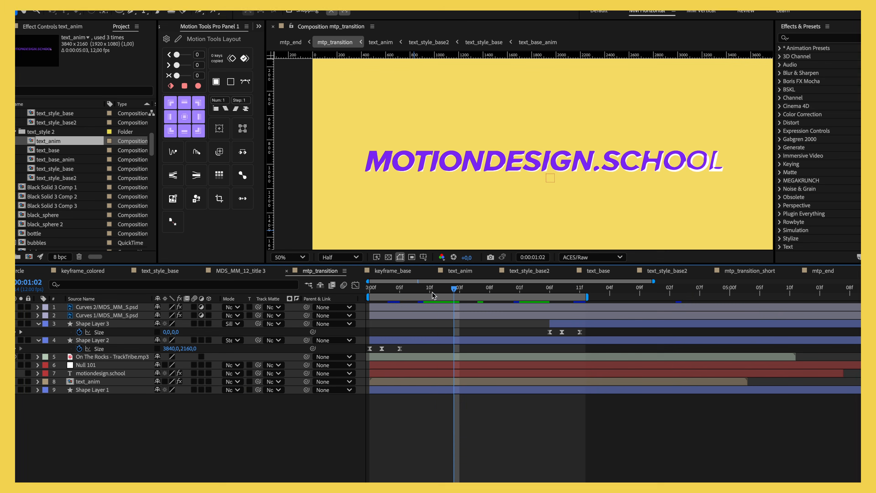
Step: Try Duplicate Comp on text_anim in the text_style 2 folder, inspect the duplicated nested comps and undo it
click(433, 292)
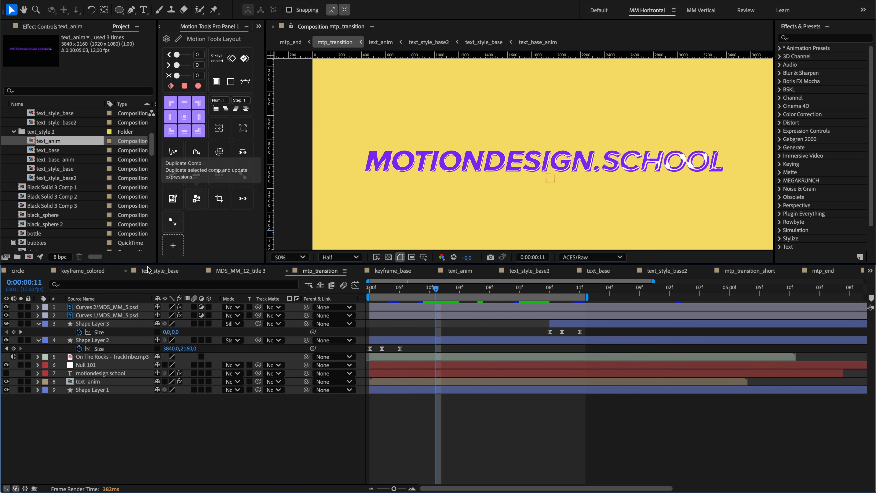
click(92, 384)
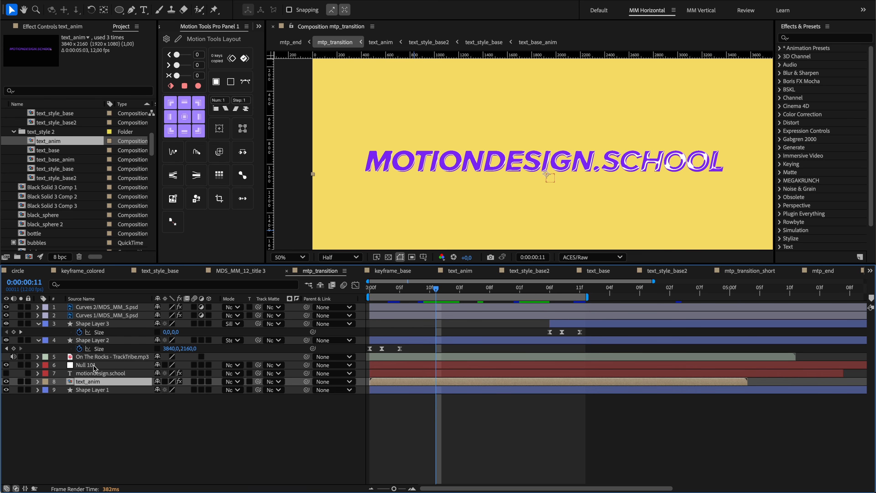
click(54, 143)
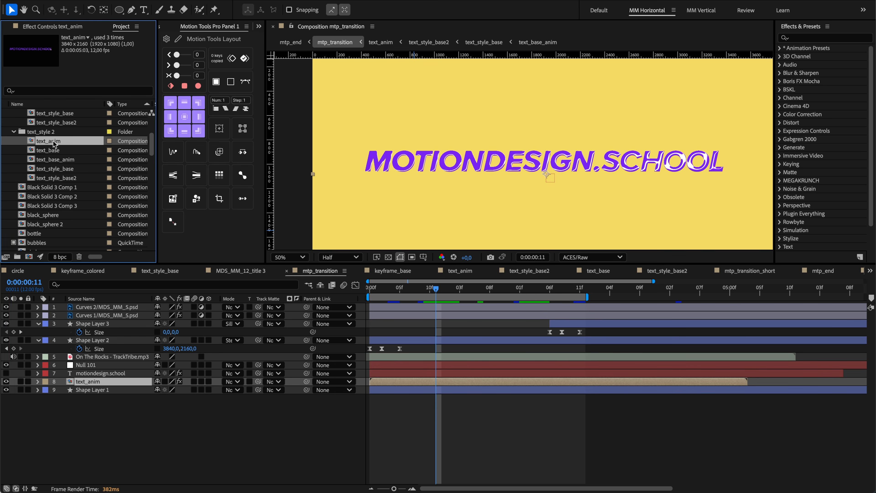
click(191, 206)
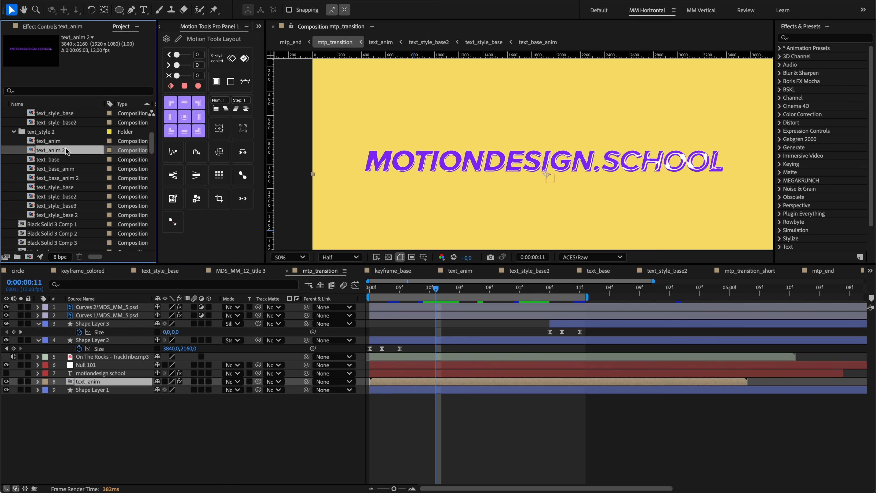
click(69, 177)
key(ctrl+z)
key(ctrl+z)
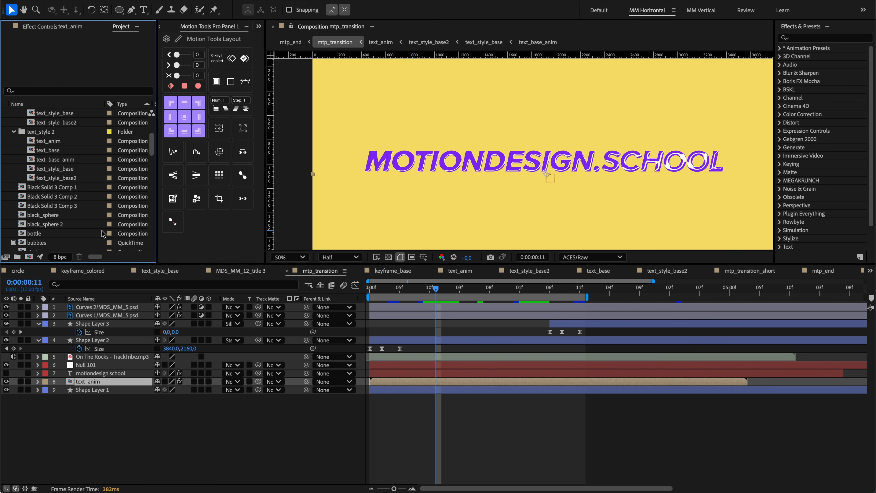
Step: Open the text_anim composition, look at its nested layers a few frames further on and return to mtp_transition
double_click(99, 384)
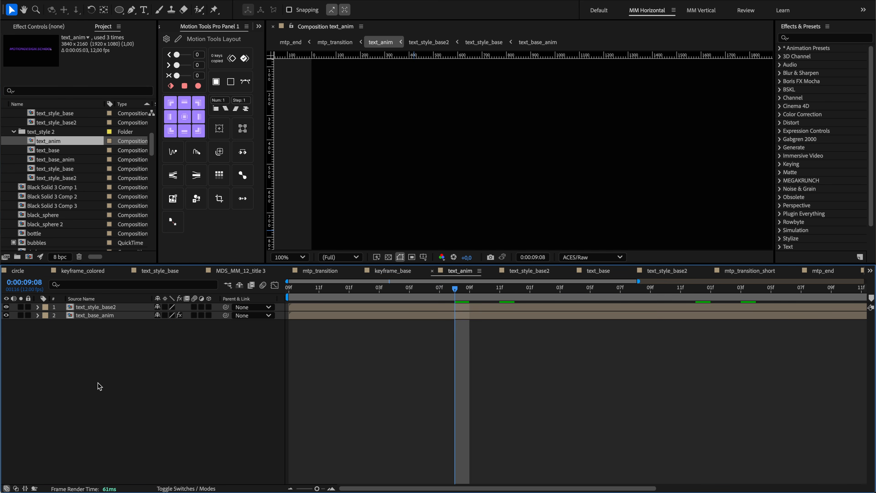
key(Page_Down)
key(Page_Down)
key(Page_Down)
click(335, 42)
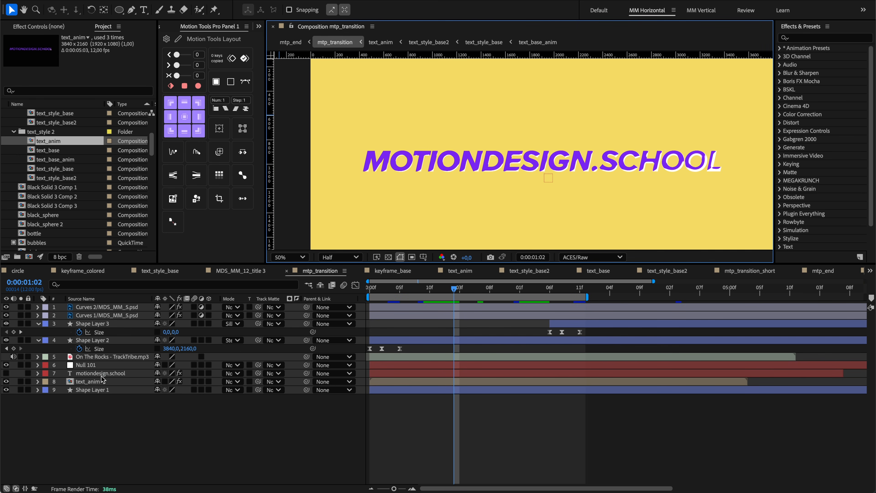
Step: Try Duplicate Comp on the text_anim layer in mtp_transition
click(101, 381)
click(160, 465)
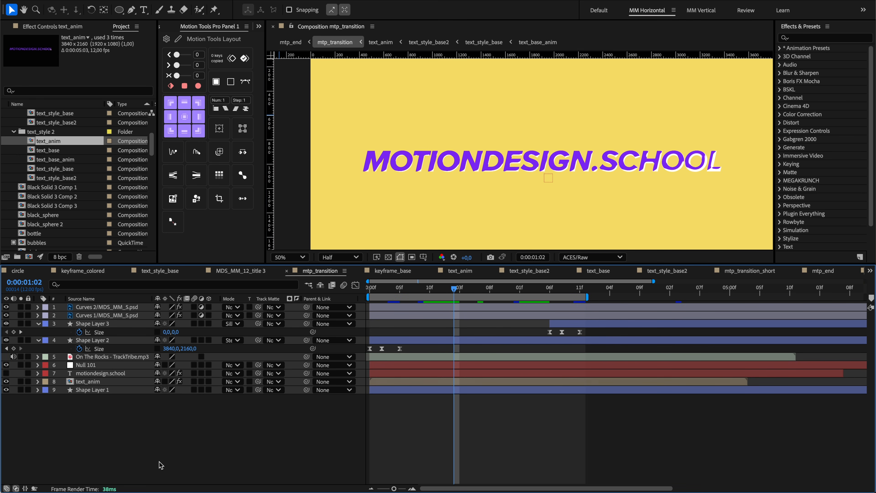
click(96, 381)
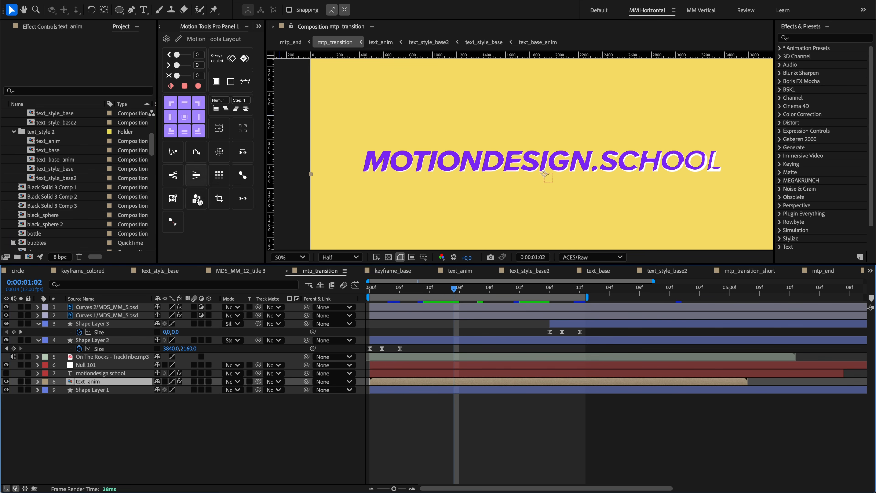
click(198, 200)
Step: Inspect the text_anim 2 composition and its nested text_style_base3, then return to mtp_transition and undo the duplication
double_click(65, 151)
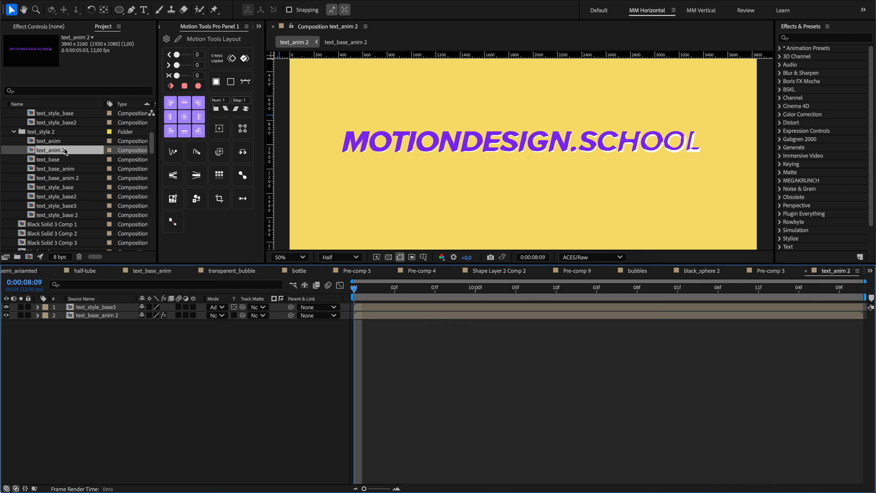
double_click(106, 309)
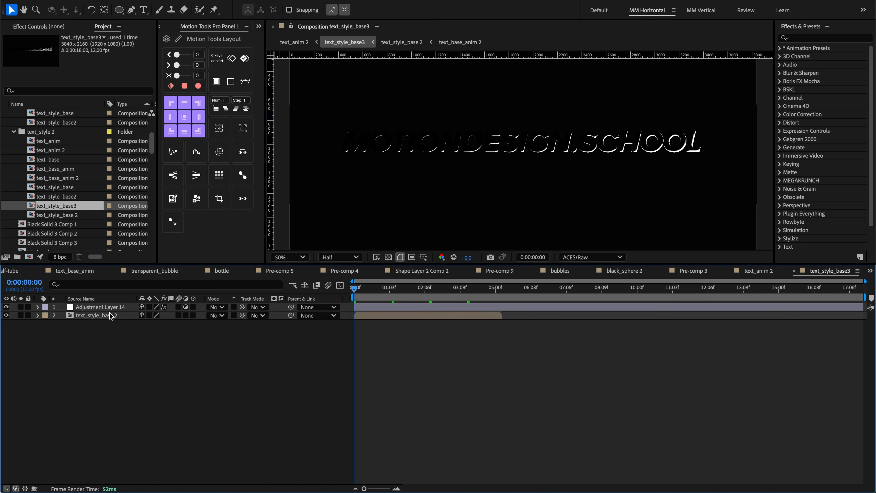
click(294, 42)
click(84, 149)
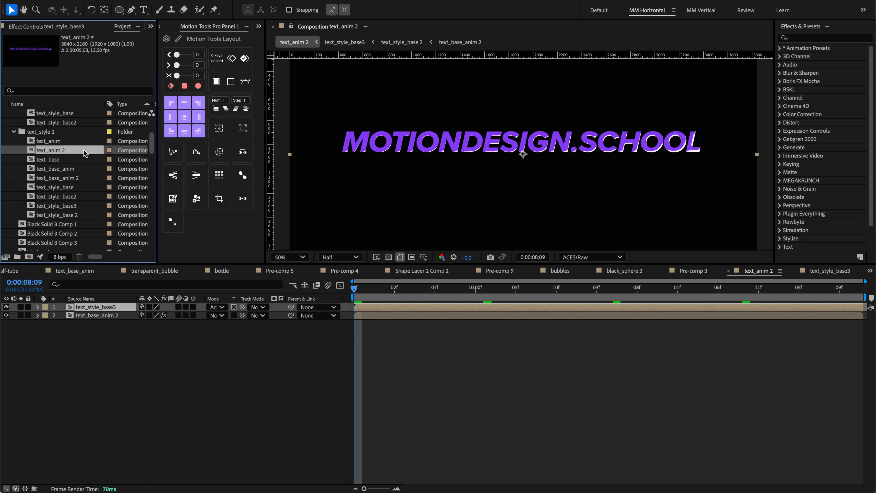
click(345, 42)
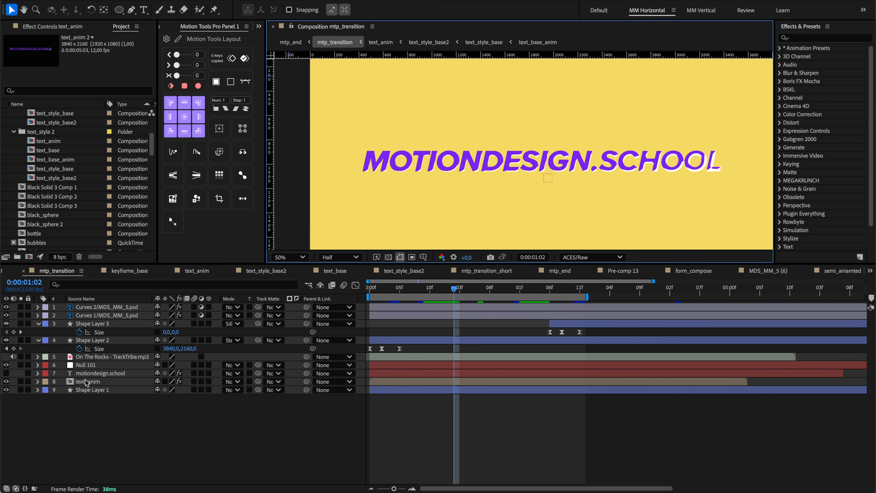
Step: Try Duplicate Comp on the text_anim layer with the copies collected in their own folder, then undo it
click(90, 381)
click(196, 199)
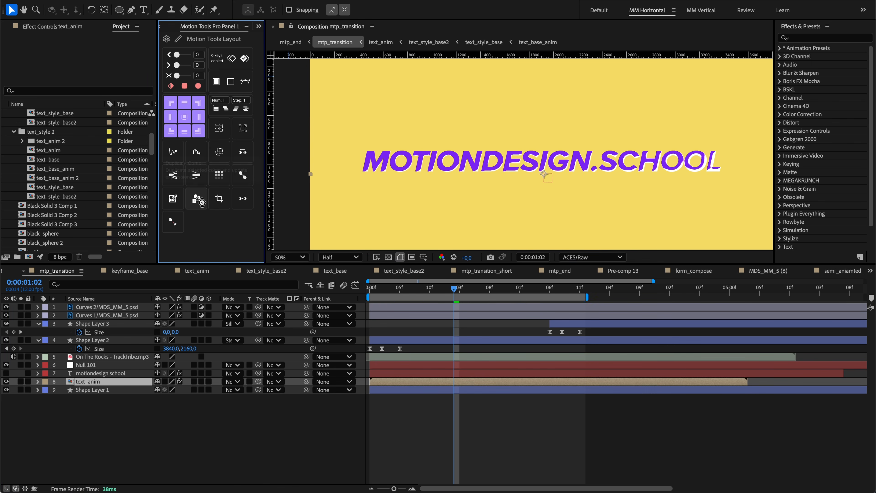
click(23, 142)
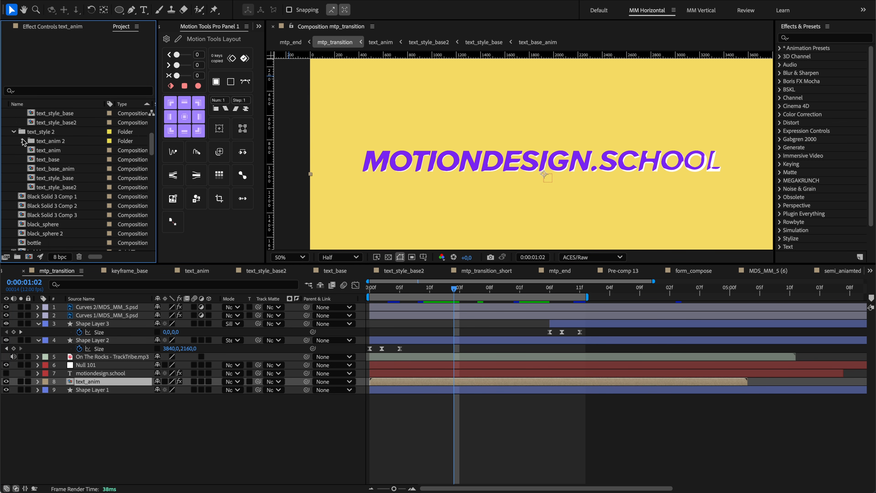
key(Delete)
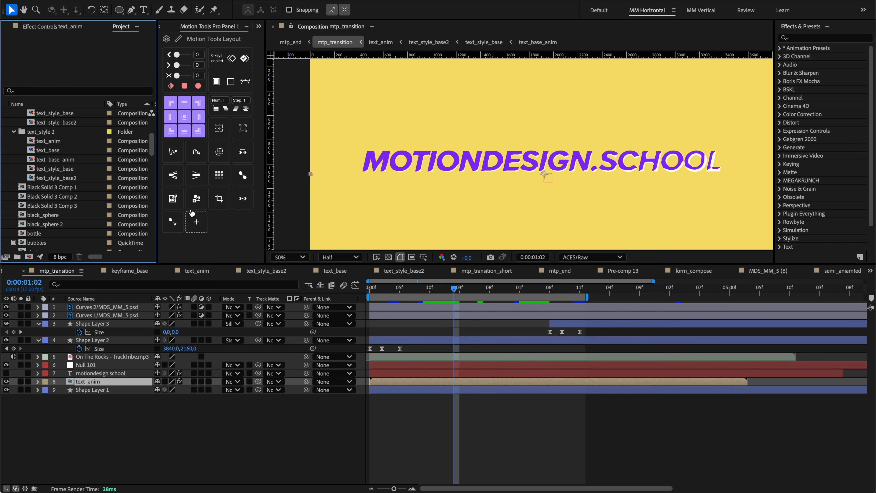
Step: Duplicate the text_anim layer's composition into a separate folder with Duplicate Comp and look through the copied nested comps
click(105, 382)
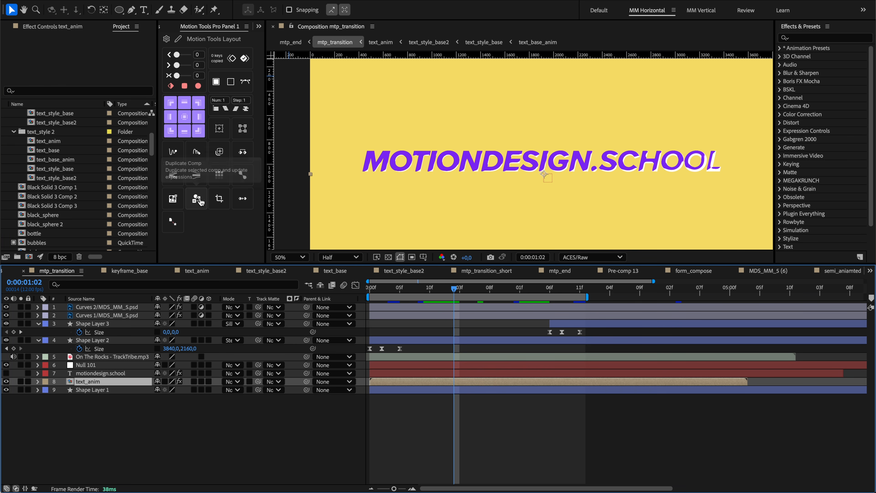
click(198, 200)
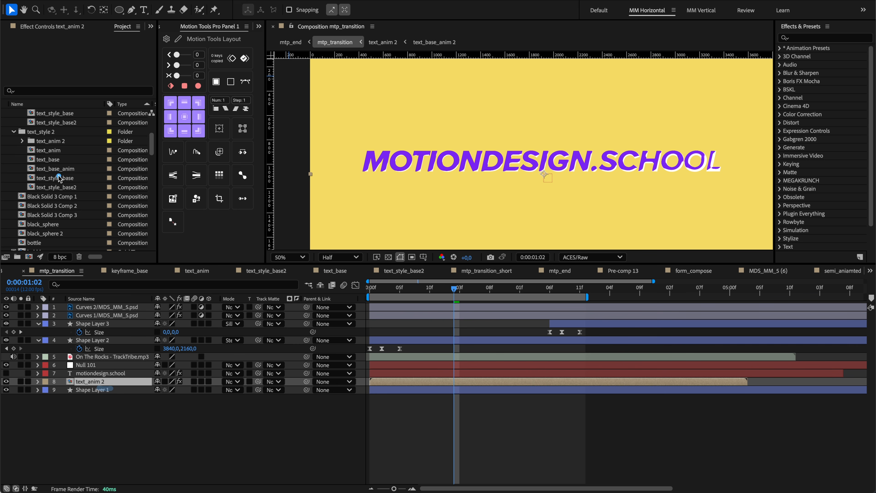
click(22, 142)
click(58, 152)
click(61, 160)
click(62, 169)
click(61, 178)
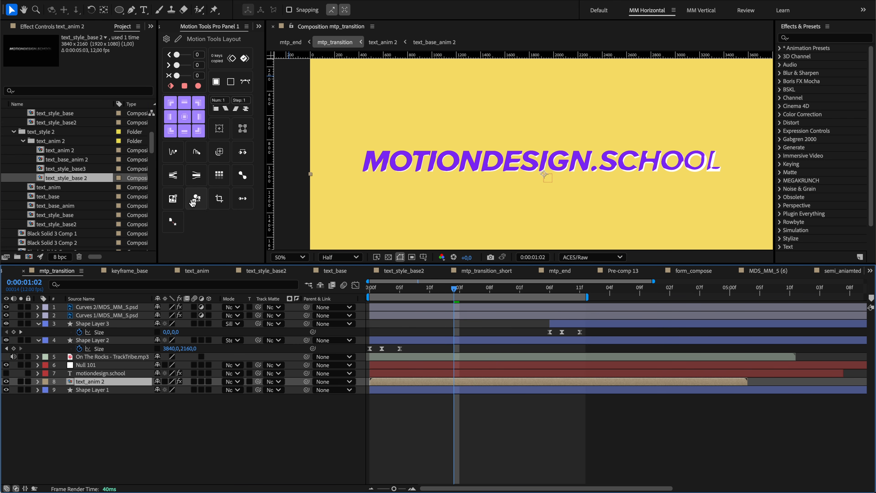
Step: Duplicate the text_anim 2 layer's composition into another folder and expand that folder
click(14, 169)
click(114, 383)
click(197, 202)
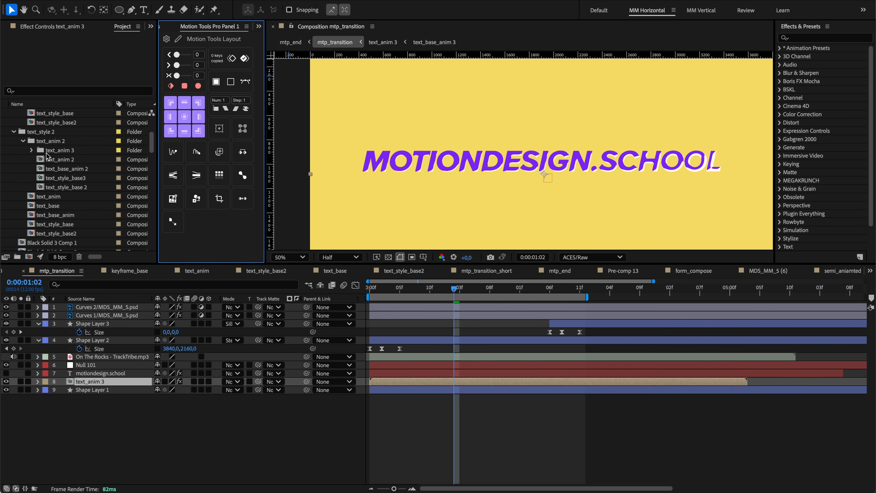
click(32, 150)
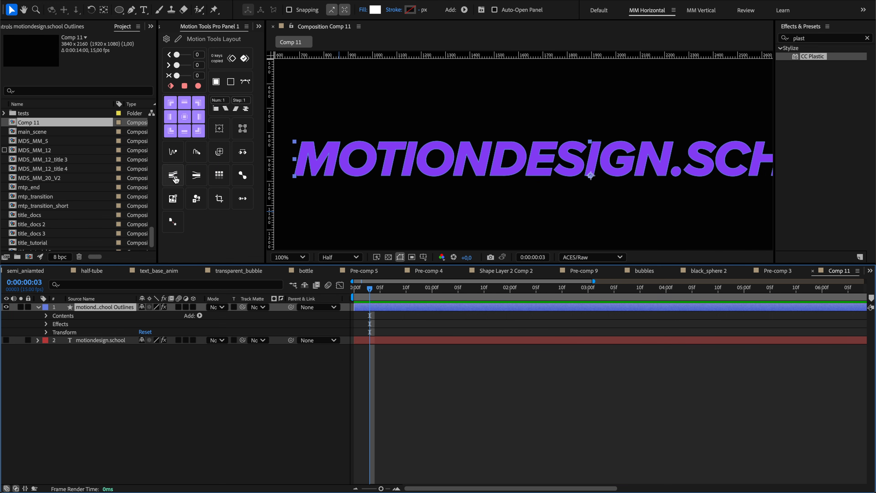
Step: Extract all letter groups of motiondesign.school Outlines in Comp 11 into separate shape layers, keeping the source layer
click(47, 315)
click(83, 325)
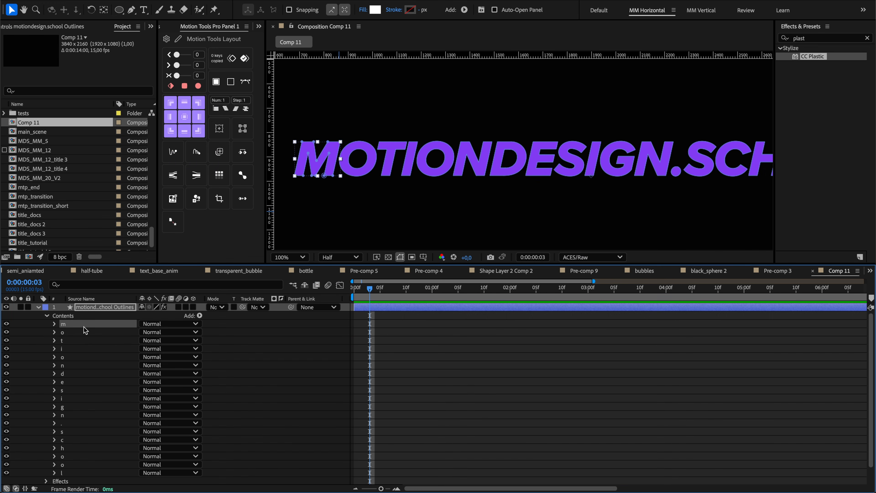
shift+click(73, 473)
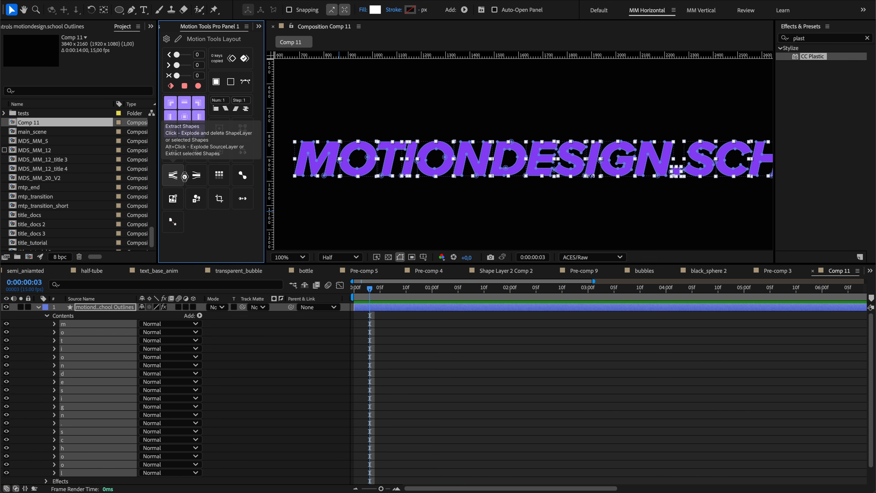
click(185, 177)
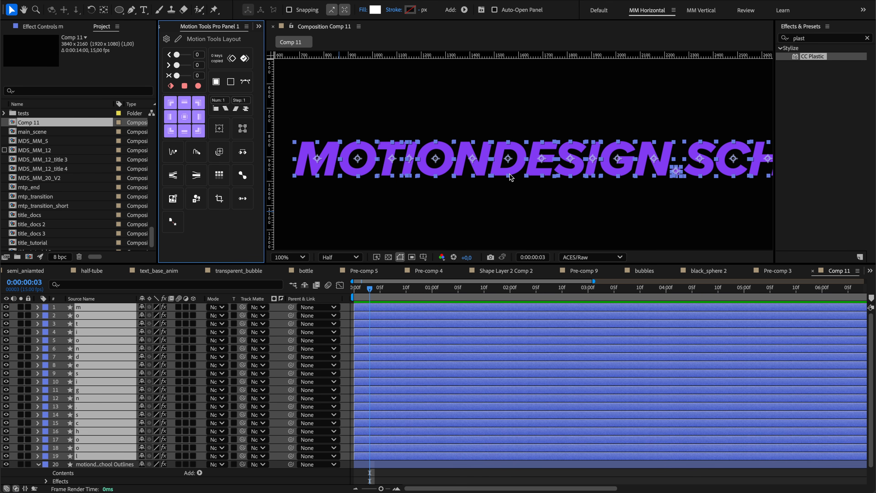
scroll(511, 177, down, 2)
scroll(110, 349, down, 2)
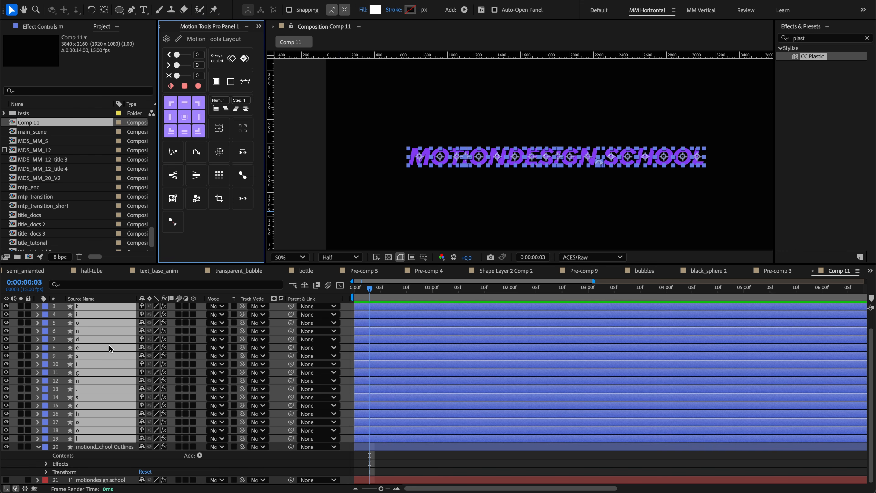
scroll(109, 349, up, 2)
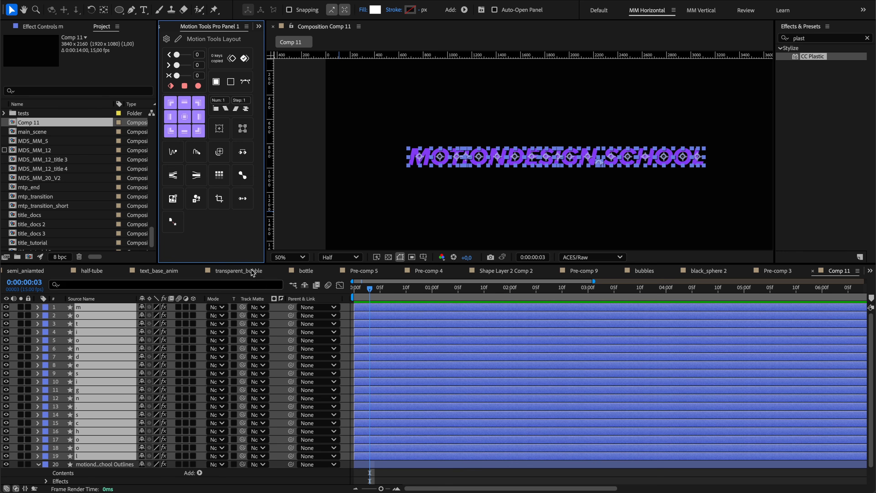
scroll(399, 207, up, 2)
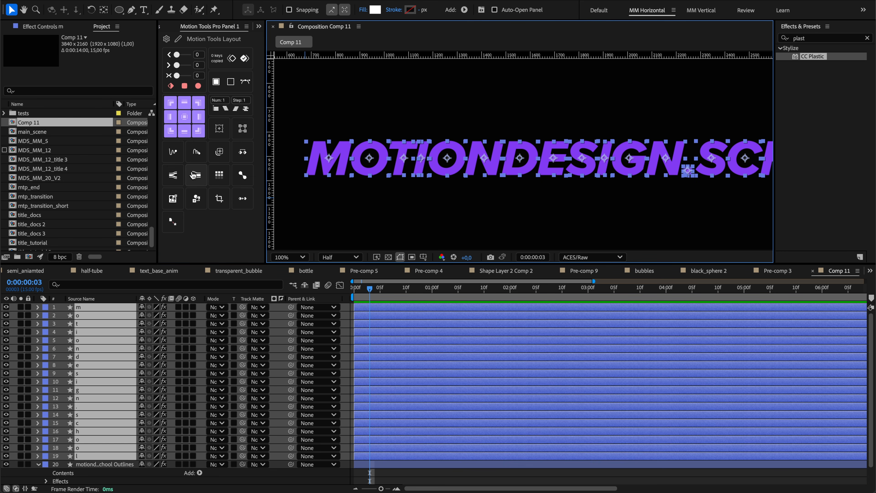
Step: Try Merge Shapes on the extracted letter layers, undo it, and delete the motiondesign.school Outlines layer
click(196, 177)
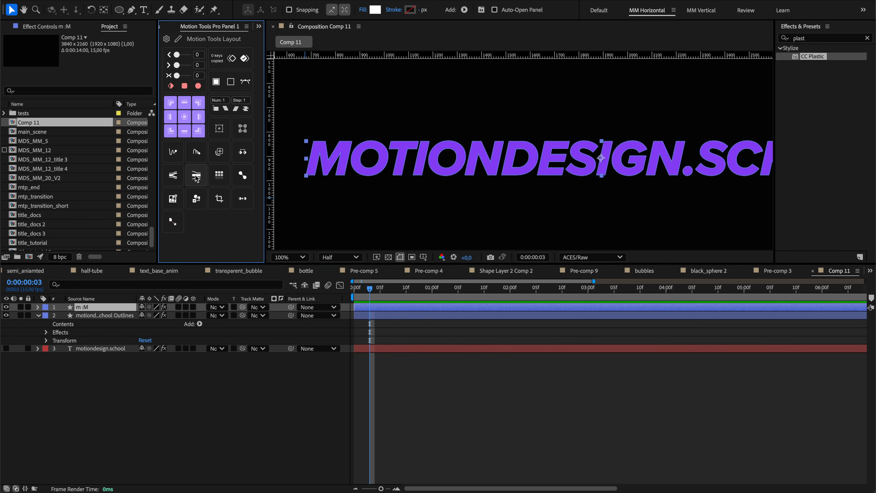
key(ctrl+z)
click(83, 468)
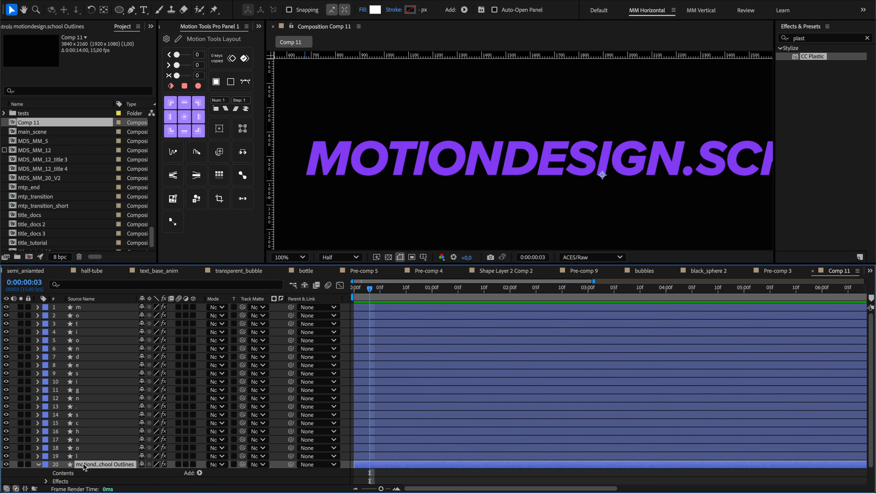
key(Delete)
Step: Merge all the letter layers from m to l with Merge Shapes, undo it, and run the merge again
click(86, 456)
shift+click(107, 307)
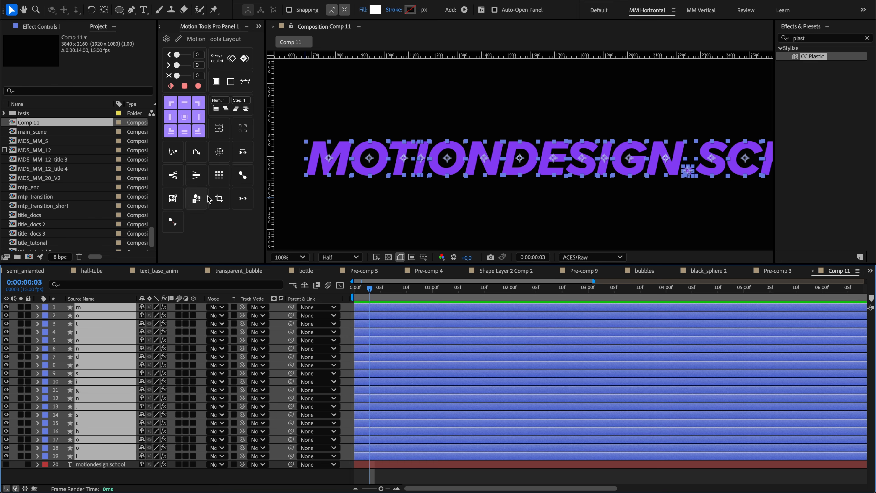
click(199, 179)
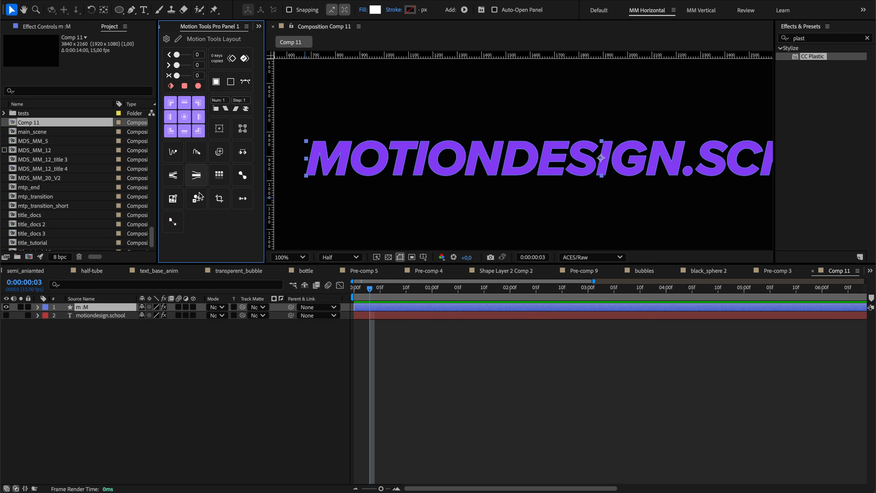
click(141, 387)
key(ctrl+z)
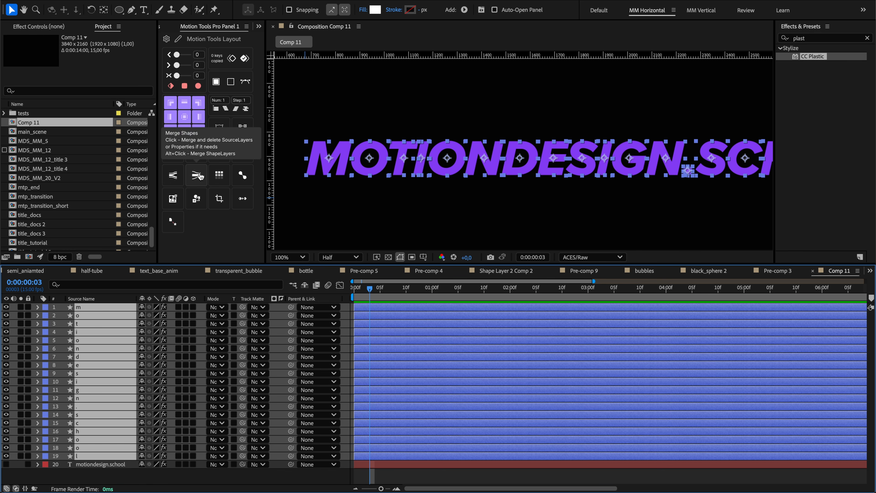
click(200, 176)
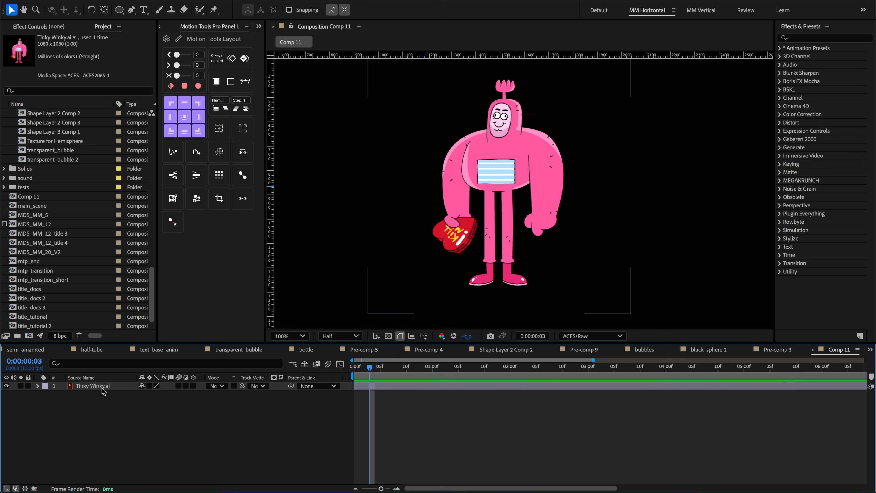
Step: Try Shapes From Vector on the Tinky Winky.ai layer, then go back to the original vector layer
click(103, 386)
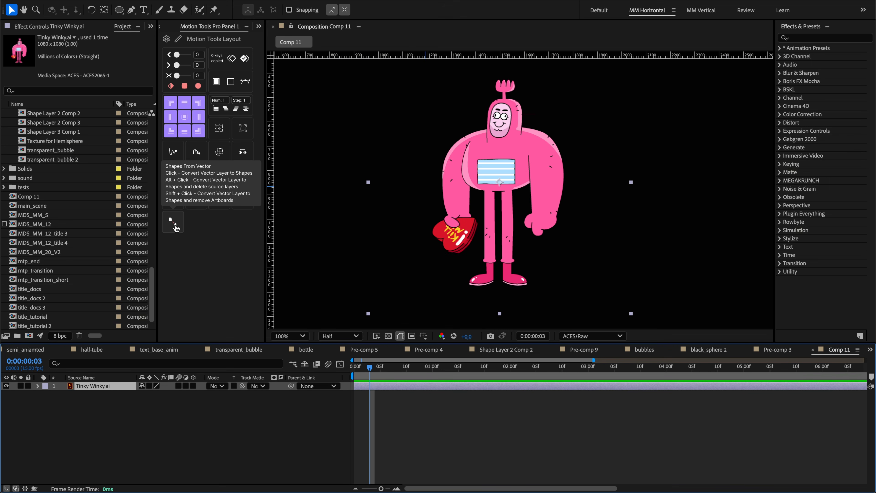
click(176, 225)
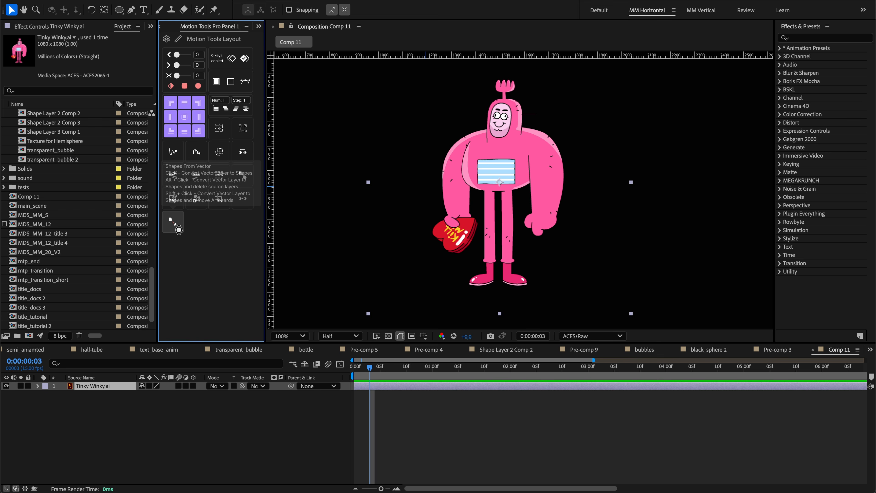
click(100, 443)
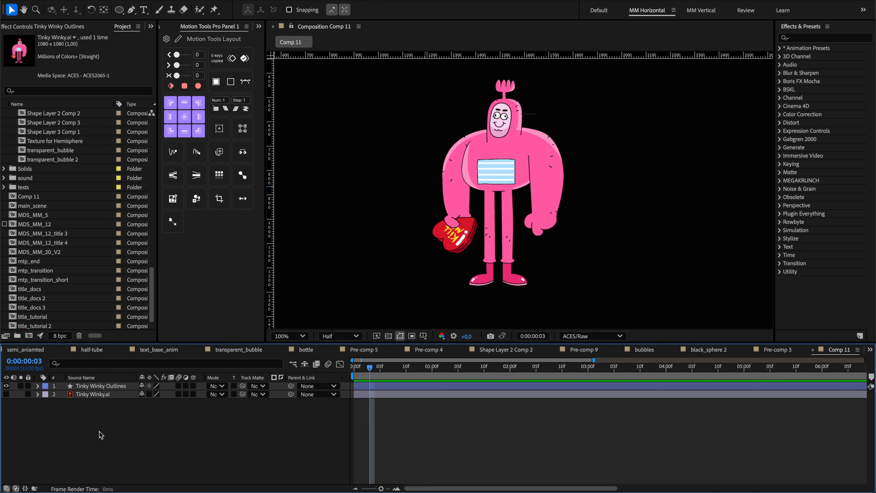
click(86, 387)
key(Delete)
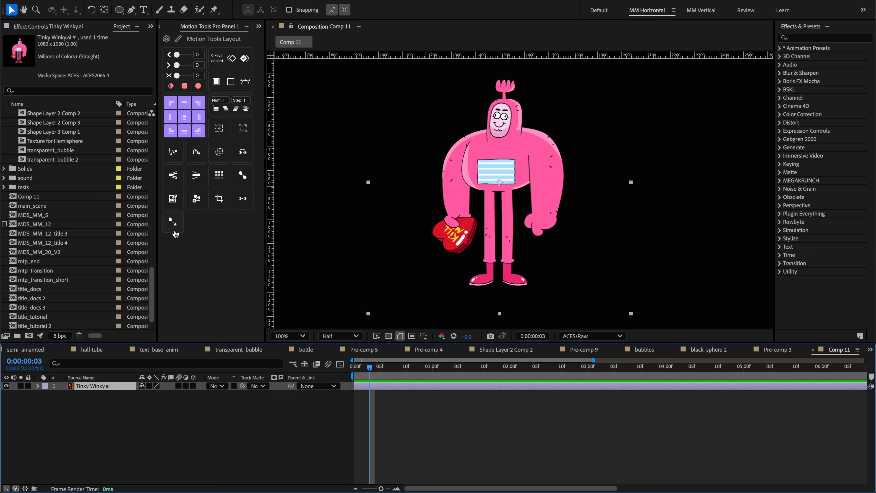
Step: Try Shapes From Vector on Tinky Winky.ai with the source layer deleted, then undo the conversion
click(174, 228)
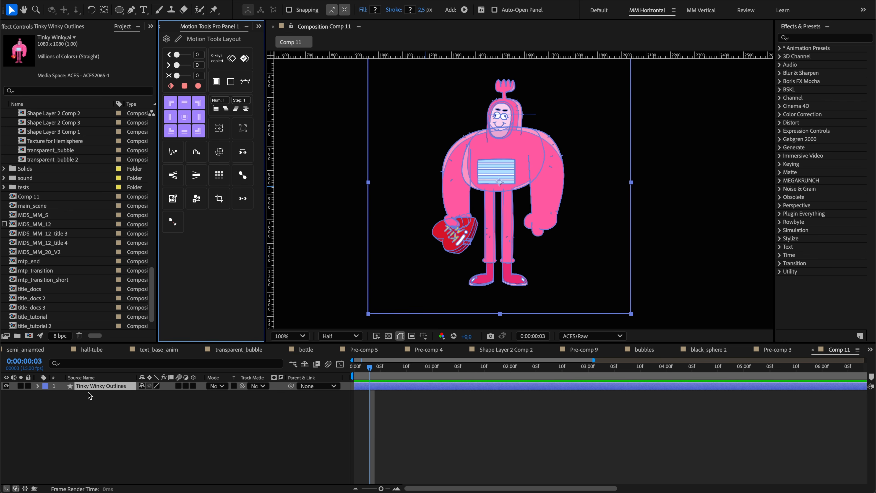
click(90, 387)
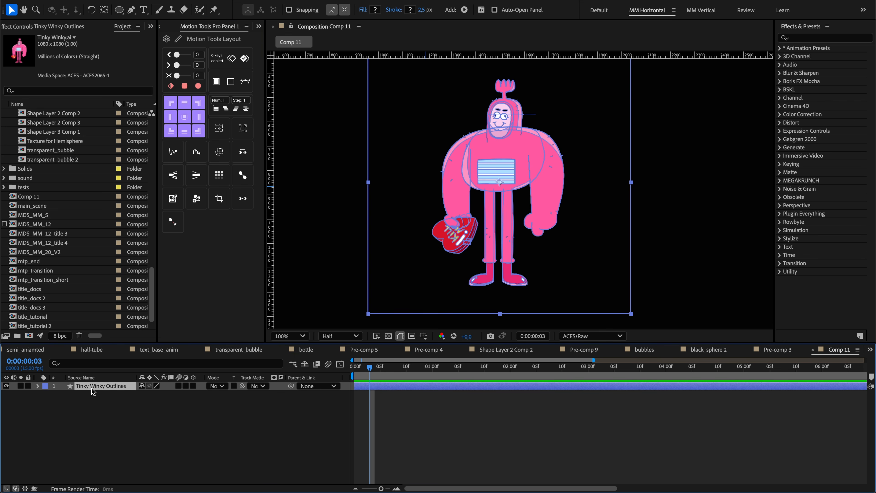
key(ctrl+z)
Step: Convert Tinky Winky.ai to shapes with the artboard removed and move the outlined character down and to the left
click(182, 230)
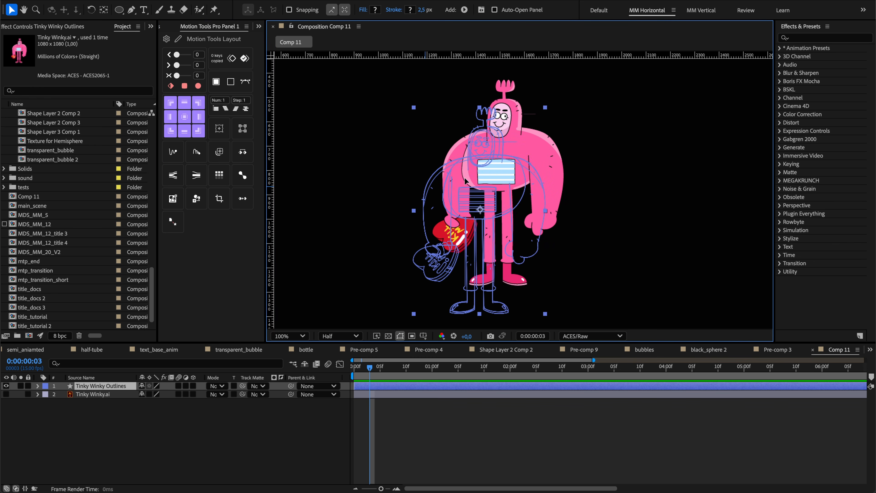
click(490, 170)
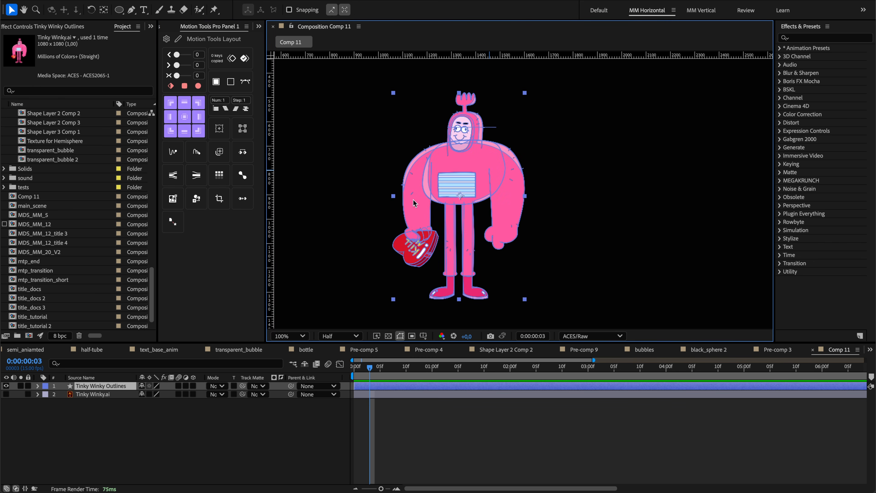
Step: Add the Remove Artboard tool to the Motion Tools Pro layout, in the free slot after Shapes From Vector
click(195, 222)
text(remov)
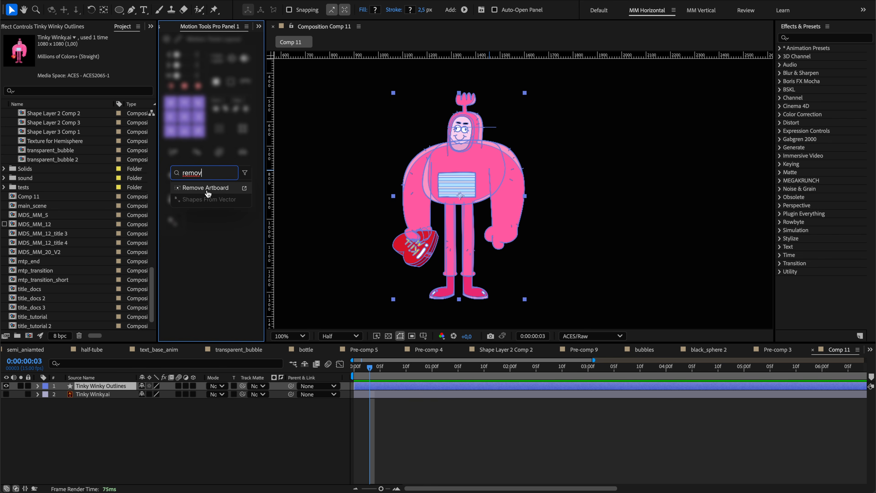
click(208, 188)
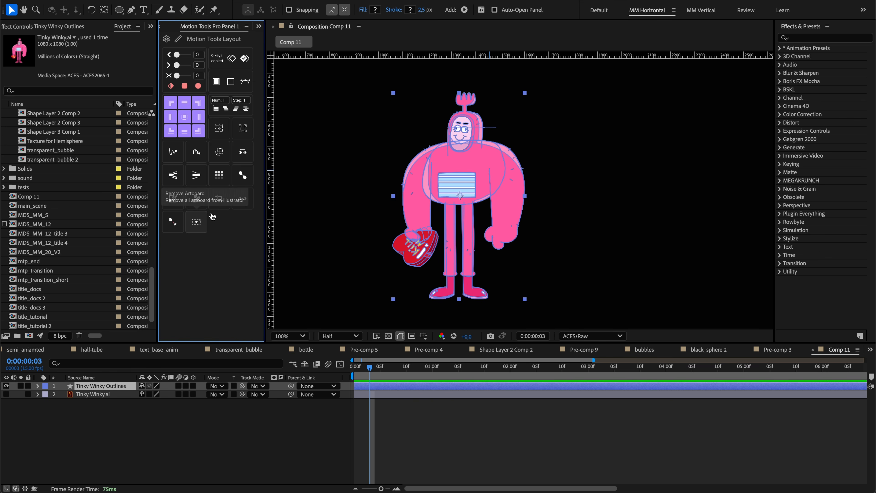
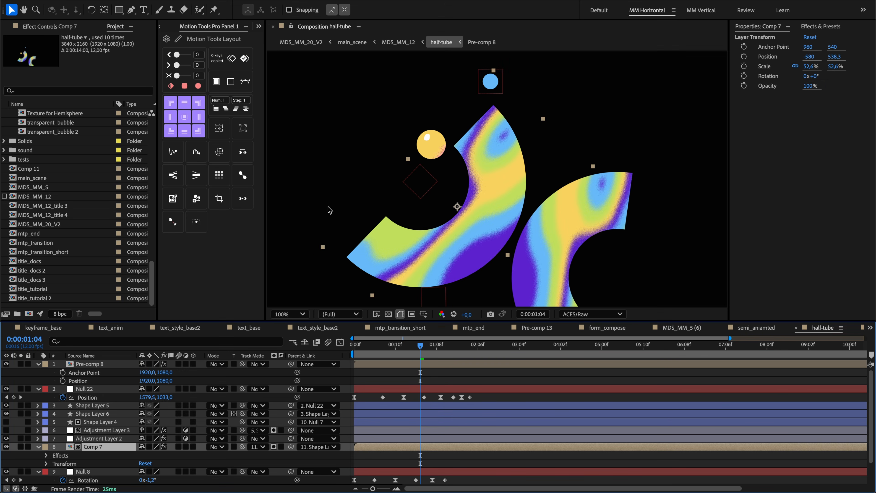
Step: Try Comp 7's anchor point at its bottom centre and both top corners, and return it to the centre
click(184, 130)
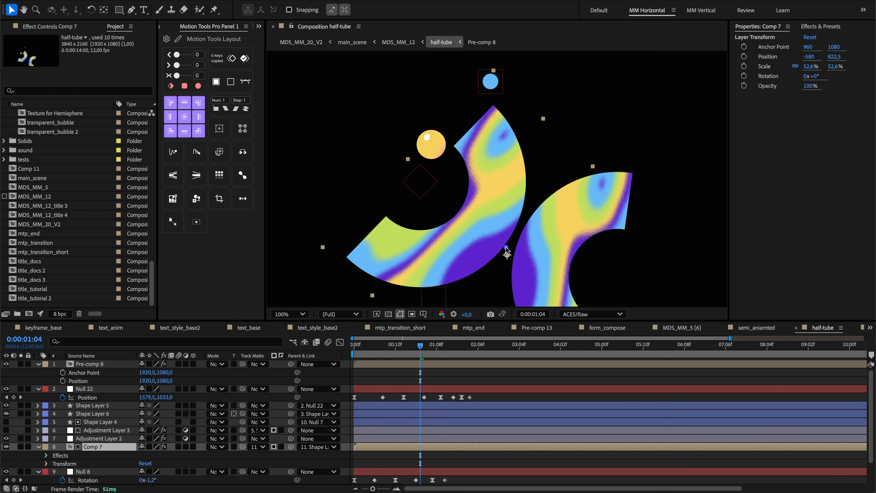
click(199, 102)
click(171, 103)
click(185, 116)
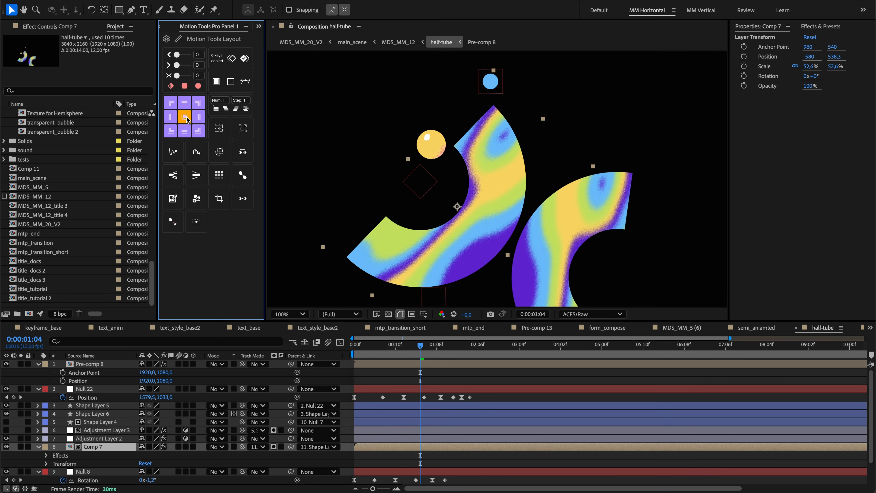
Step: Try the anchor point of Shape Layer 5, the blue circle, at its top and side edges, and return it to the centre
drag(494, 78, 495, 149)
scroll(495, 149, up, 1)
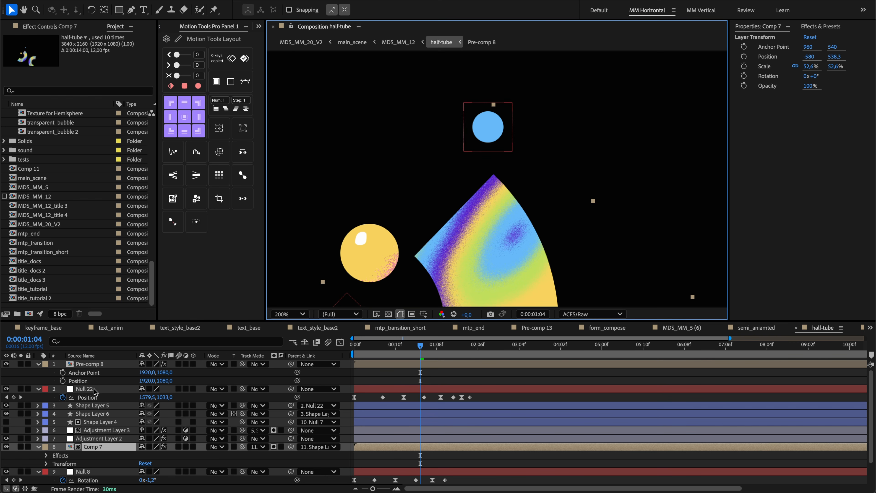
click(92, 406)
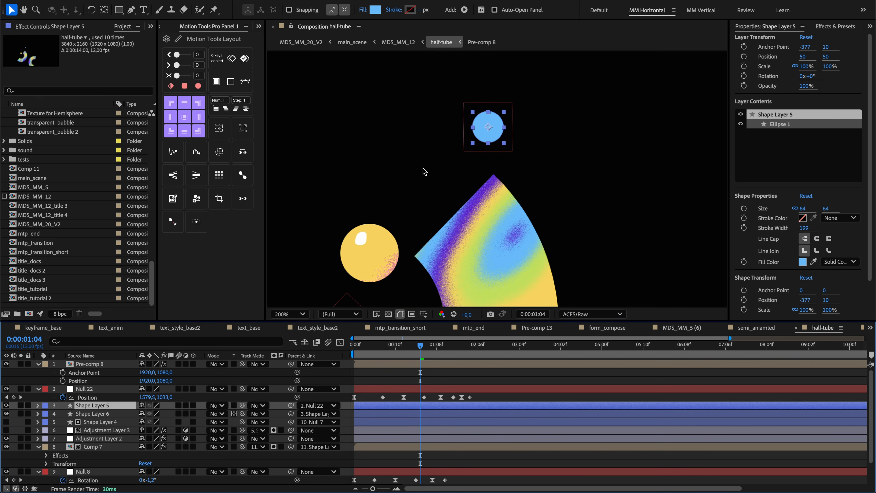
scroll(495, 132, up, 1)
drag(495, 131, 476, 180)
scroll(476, 180, up, 1)
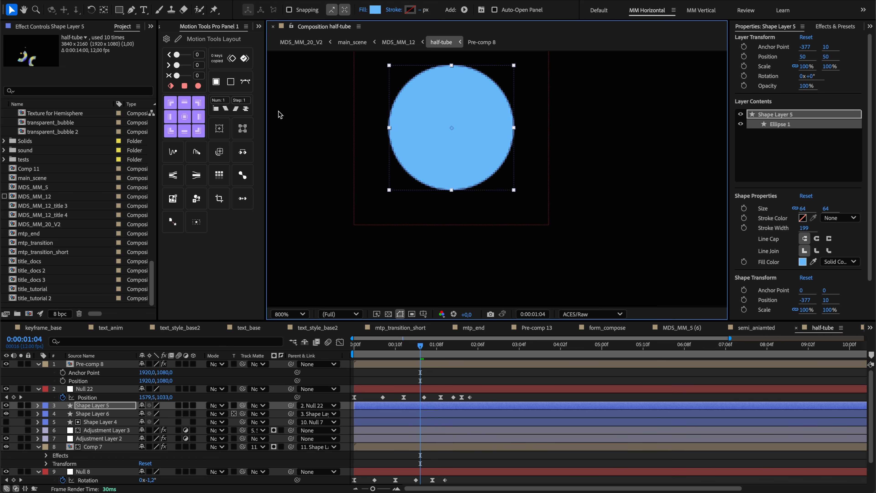
click(185, 103)
click(192, 117)
click(172, 117)
click(185, 117)
scroll(479, 144, down, 3)
drag(478, 145, 490, 77)
scroll(490, 76, down, 1)
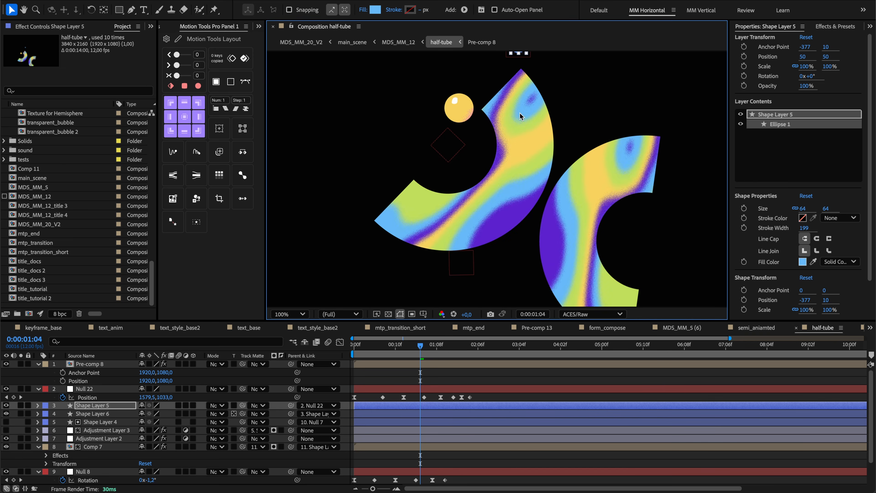
Step: Try Null 22's anchor point at its bottom and top edges, and return it to the centre
scroll(521, 122, up, 1)
click(425, 389)
scroll(505, 204, up, 2)
click(191, 132)
click(185, 104)
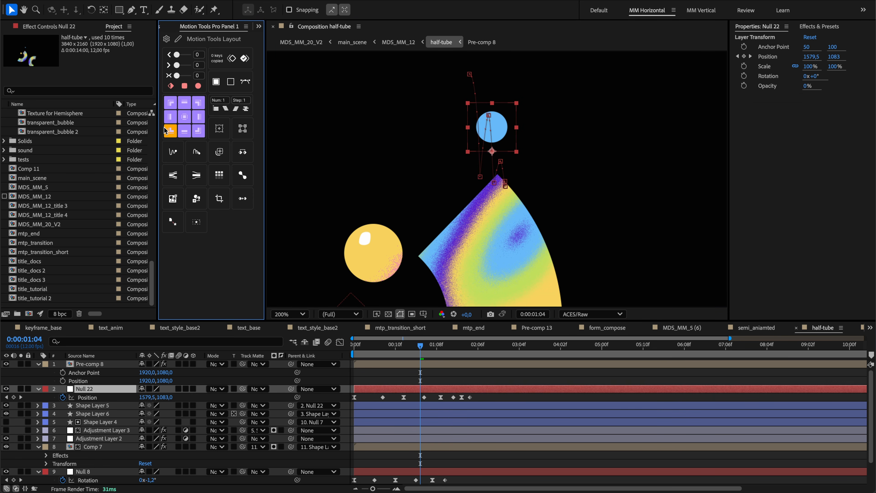
click(185, 117)
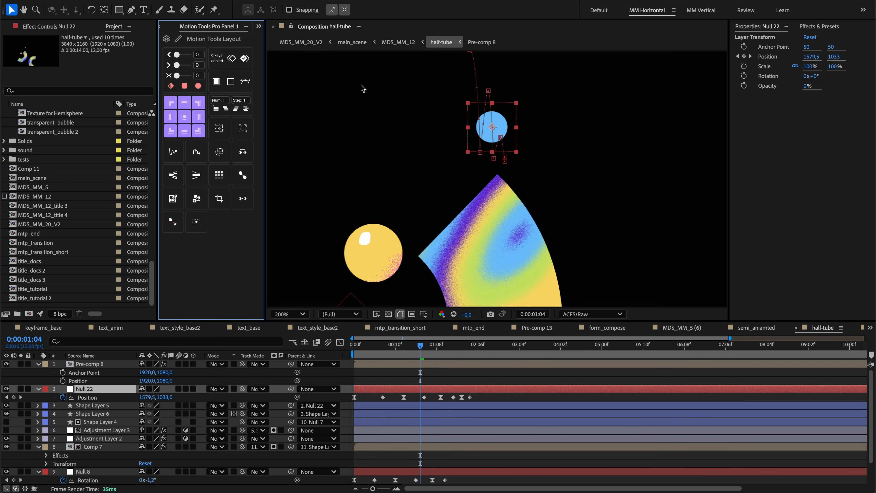
key(y)
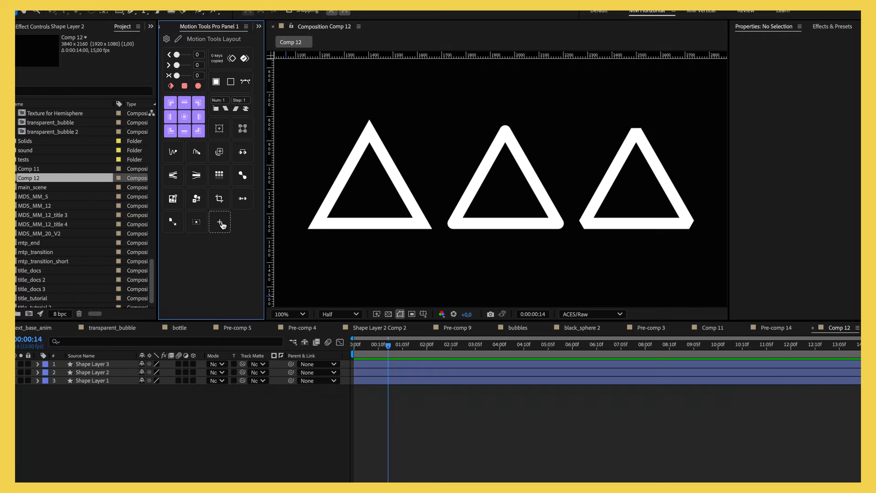
Step: Add the Toggle Stroke Style tool to the Motion Tools Pro layout
click(222, 224)
text(tog)
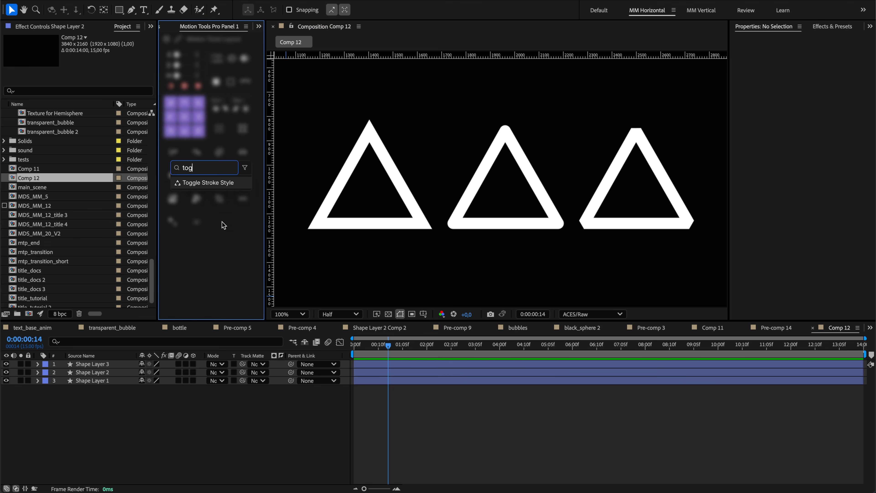
click(205, 187)
Step: Run Toggle Stroke Style on Shape Layer 1, and cycle all three triangle layers from Miter Join through to Bevel Join
click(326, 214)
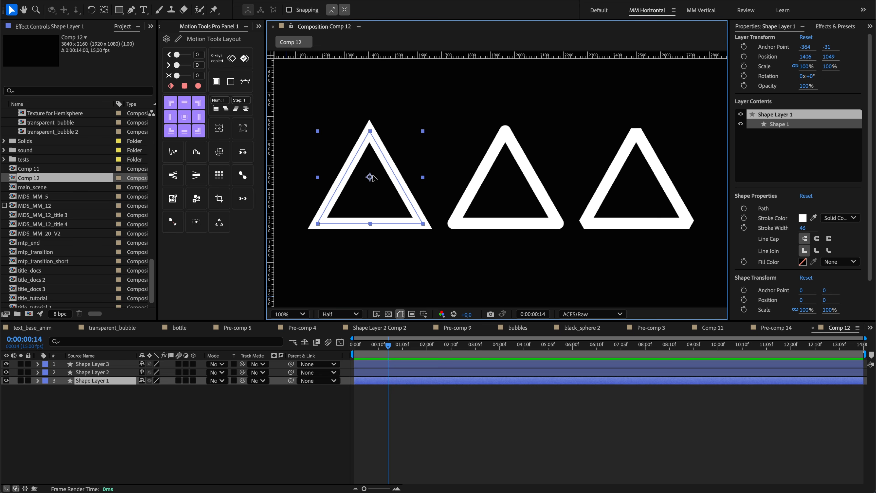
click(220, 224)
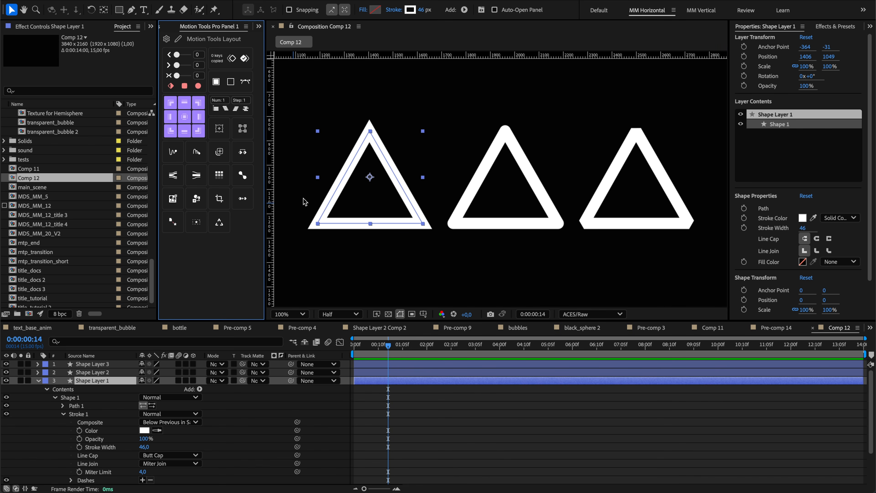
click(300, 105)
drag(300, 104, 654, 243)
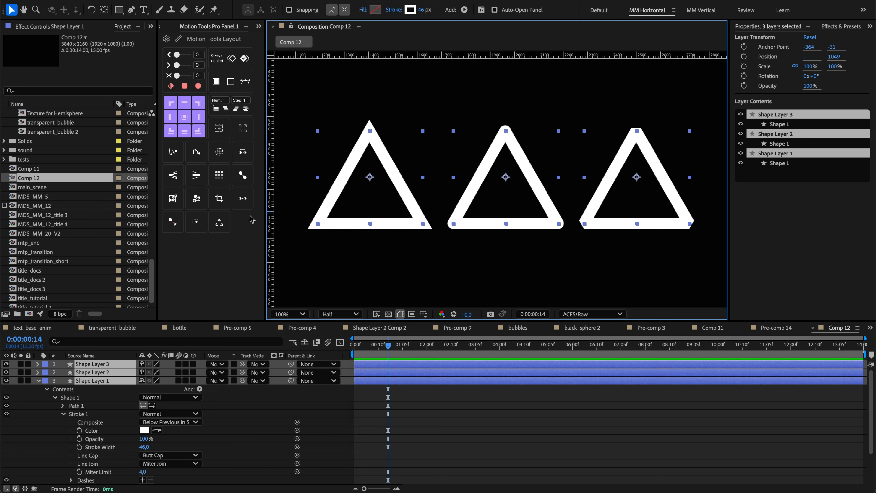
click(218, 225)
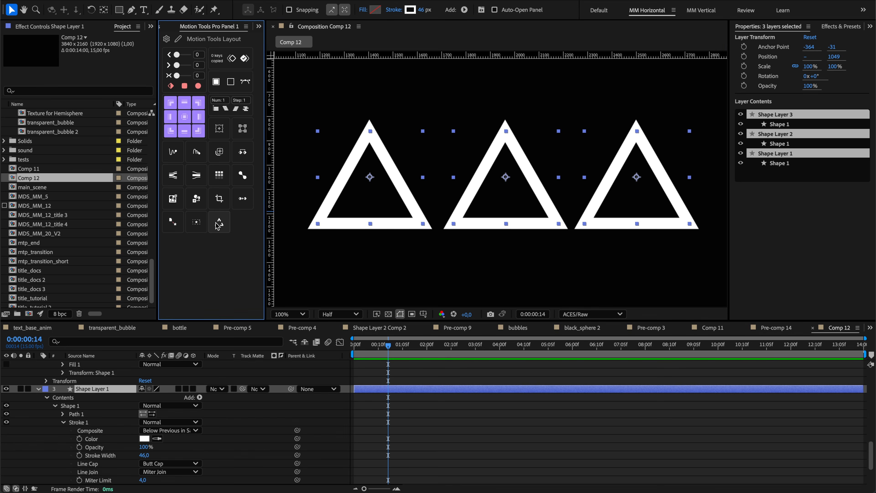
click(218, 225)
click(218, 225)
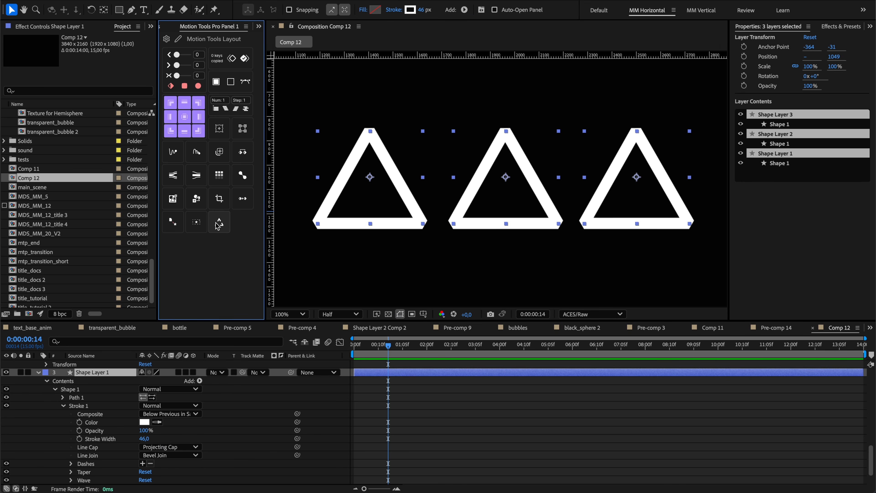
Step: Check the Line Cap and Line Join options in Shape Layer 1's stroke settings
click(170, 447)
click(172, 448)
click(182, 455)
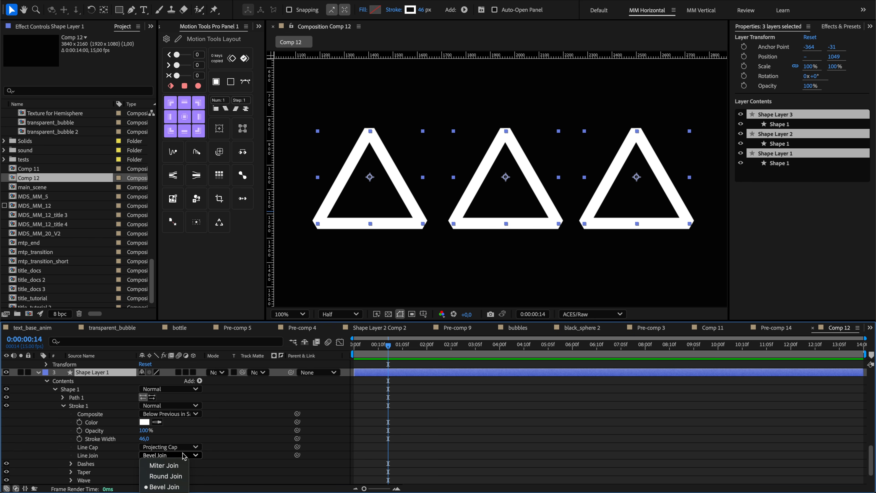
click(210, 453)
Step: Undo the stroke style toggles on the three triangle layers and clear the selection
click(408, 255)
key(super+z)
key(super+z)
key(super+z)
click(405, 235)
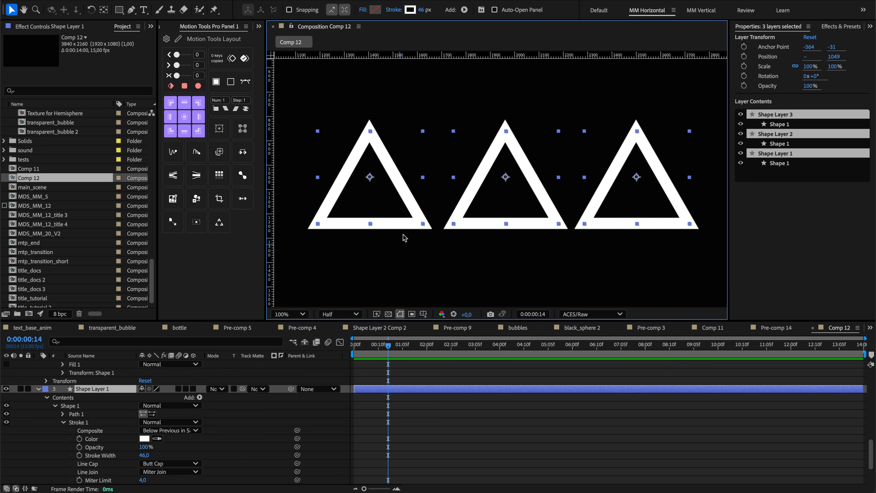
drag(333, 76, 646, 233)
click(422, 117)
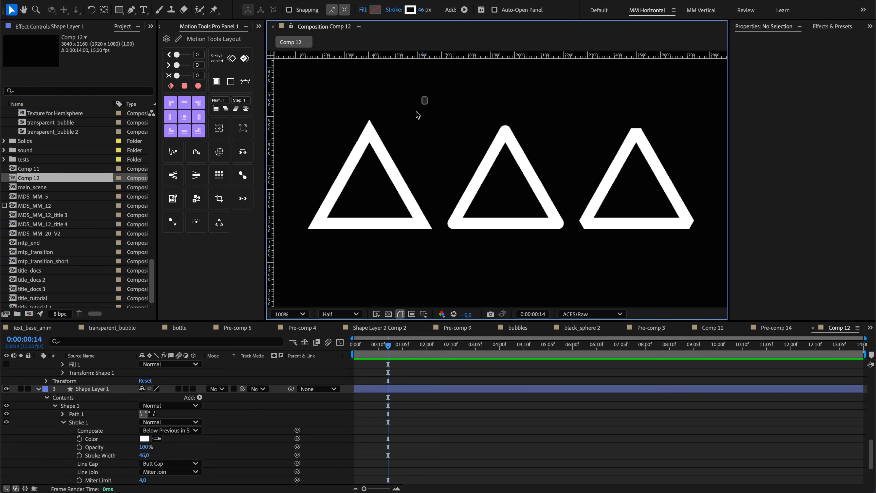
Step: Set Shape Layer 1's stroke to Round Join, and cycle the caps and joins of all three triangle layers with Toggle Stroke Style
click(817, 251)
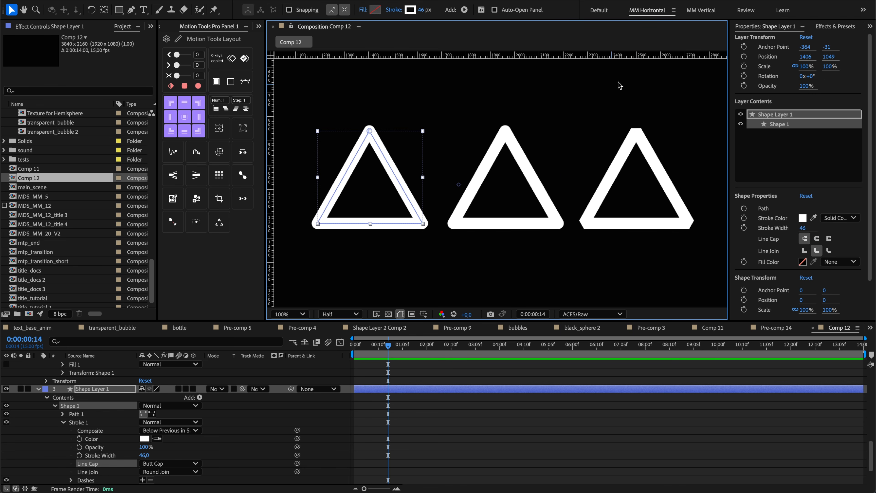
key(ctrl+a)
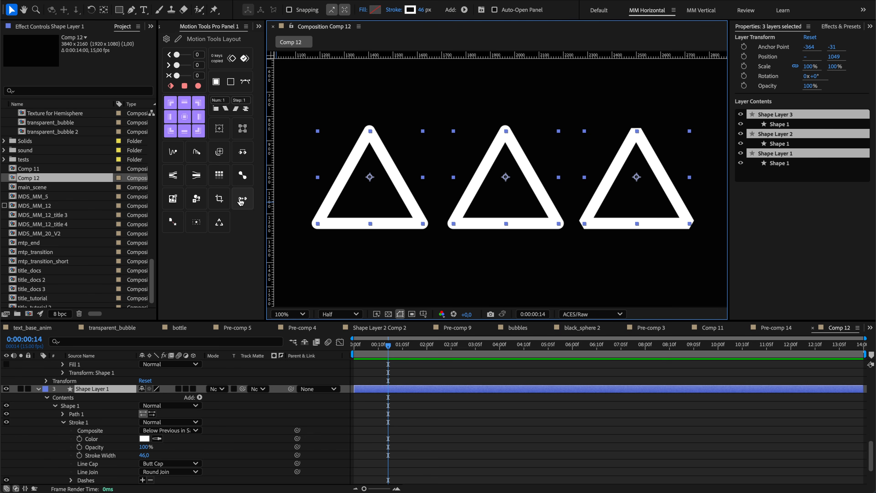
click(217, 225)
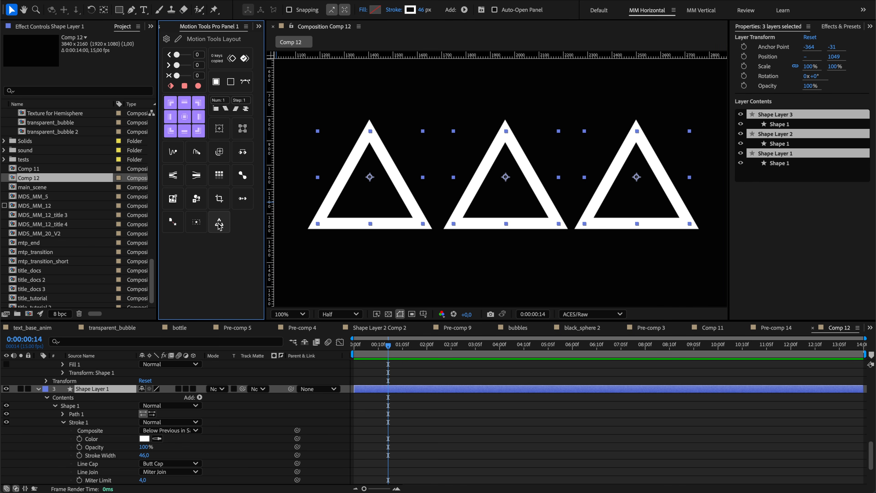
click(220, 225)
click(220, 225)
click(220, 225)
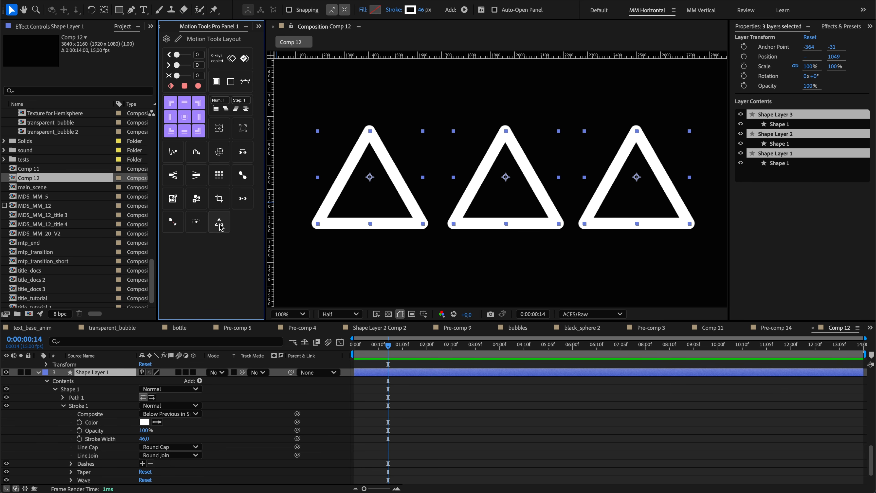
click(219, 225)
click(221, 226)
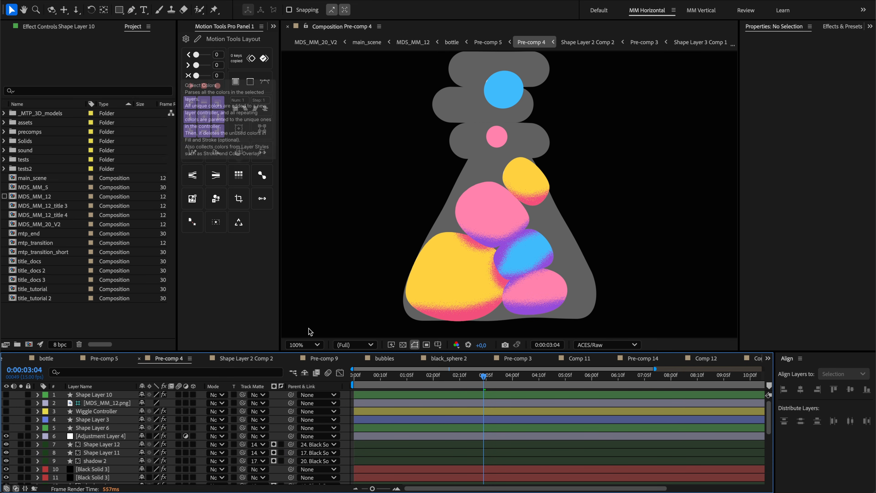
Step: Run Collect Colors on all layers of Pre-comp 4 and show the color effects of the Style Controller layer
key(ctrl+a)
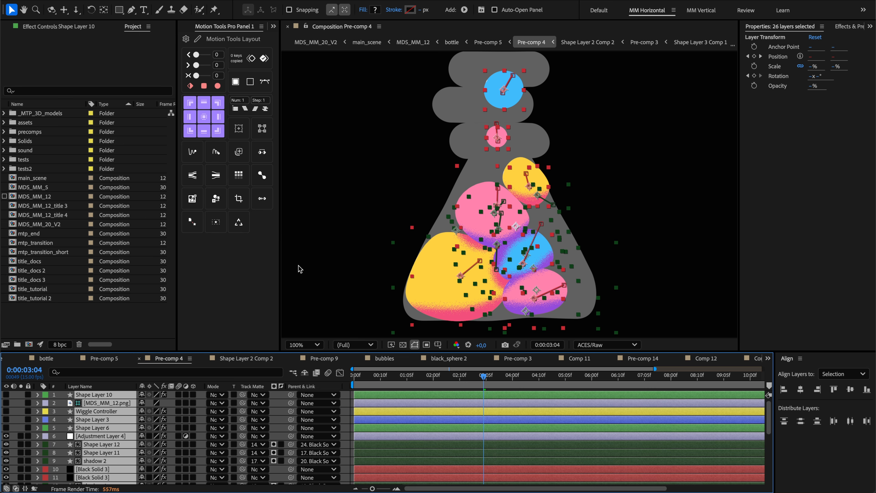
click(247, 174)
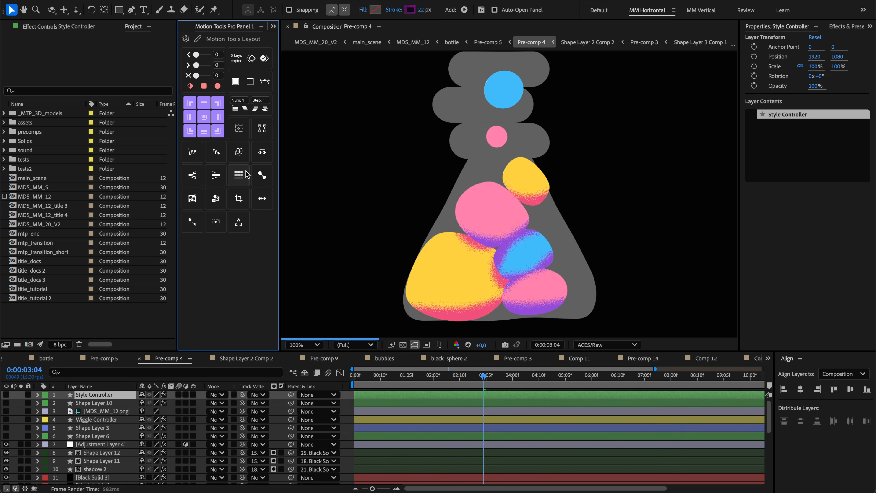
click(103, 397)
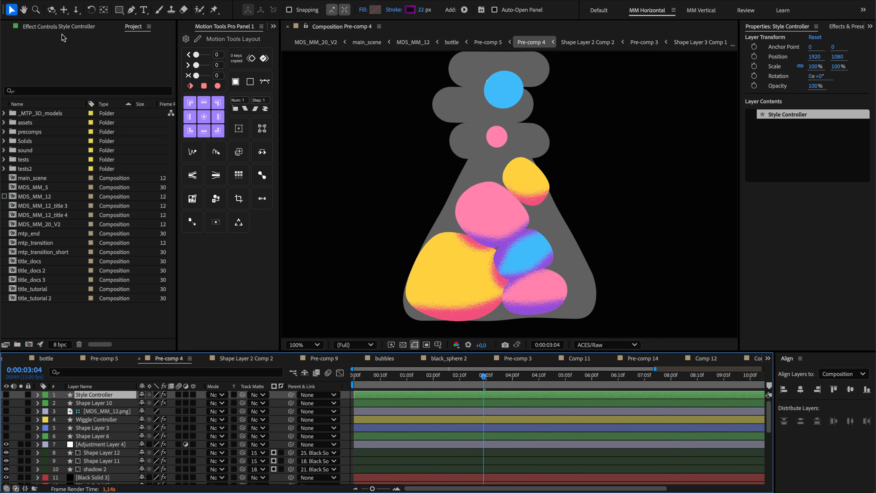
click(64, 27)
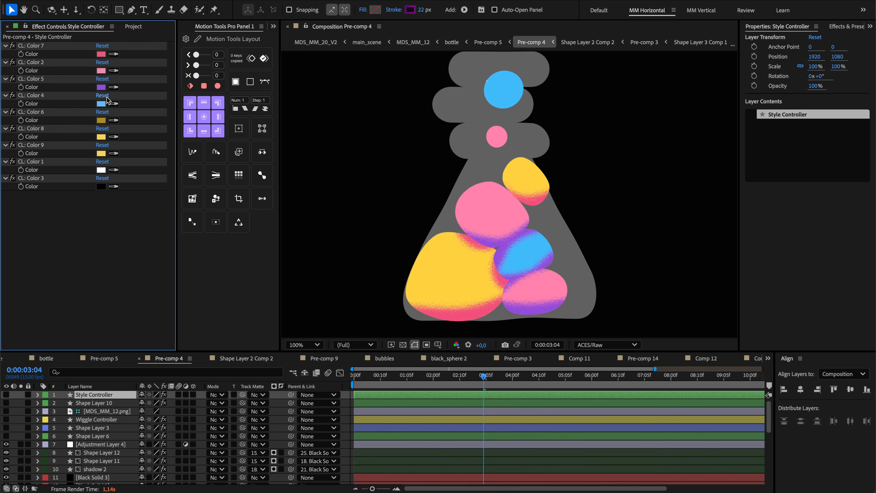
Step: Change CL: Color 5 on the Style Controller to a blue by shifting its hue
click(101, 87)
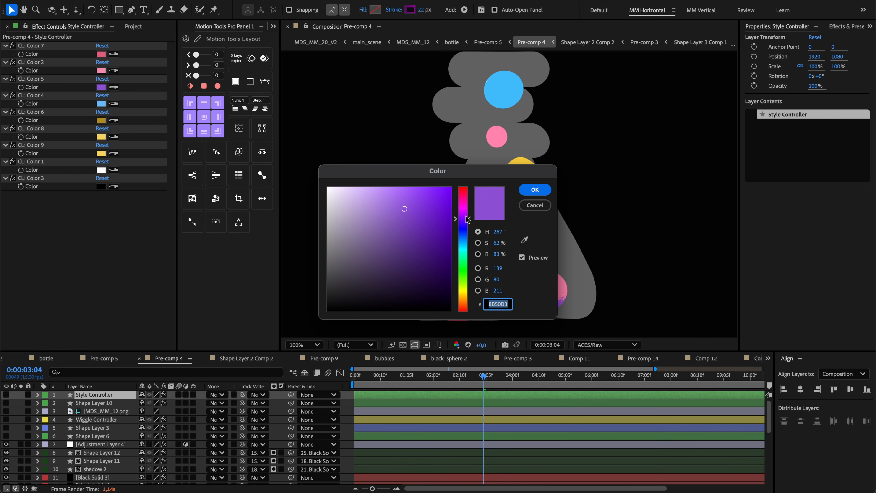
drag(468, 220, 468, 235)
click(535, 190)
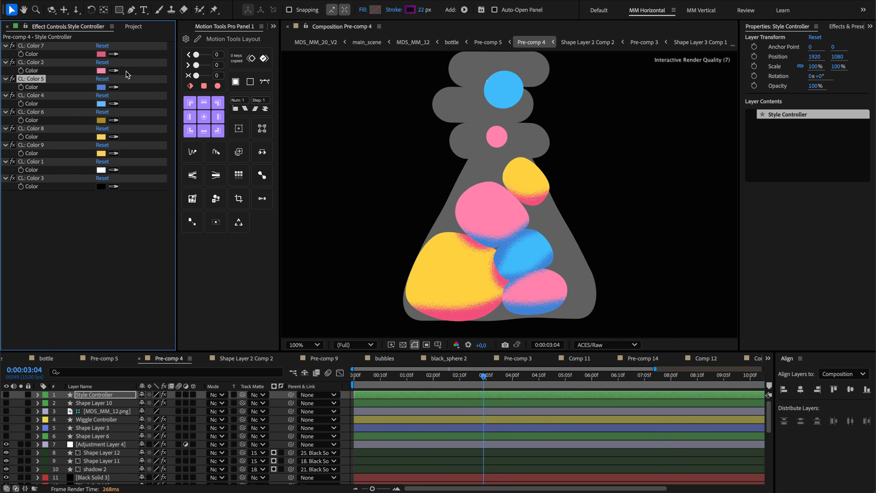
Step: Try dark green 218535 for CL: Color 2 on the Style Controller, and undo the color change
click(105, 72)
click(420, 245)
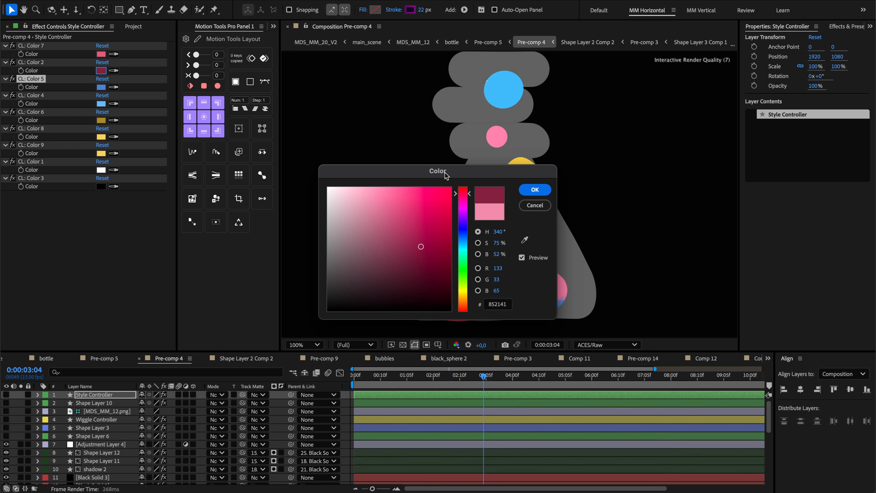
drag(447, 175, 328, 183)
click(334, 273)
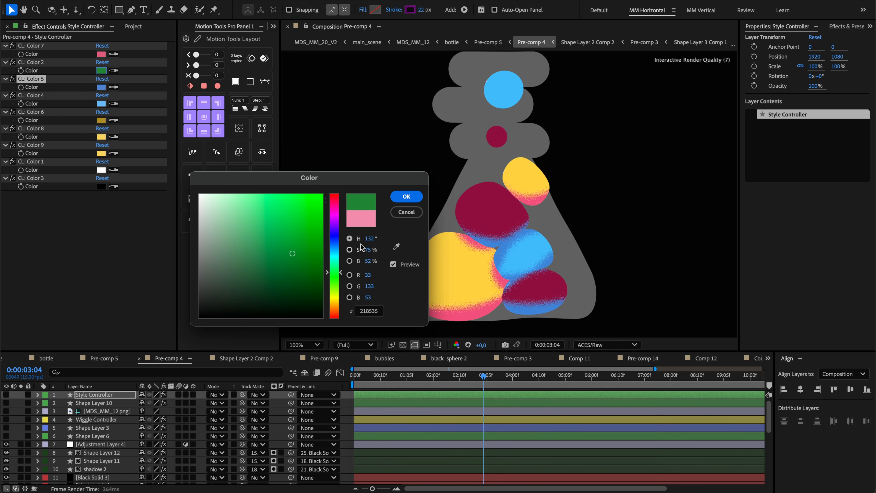
click(406, 197)
key(ctrl+z)
key(ctrl+z)
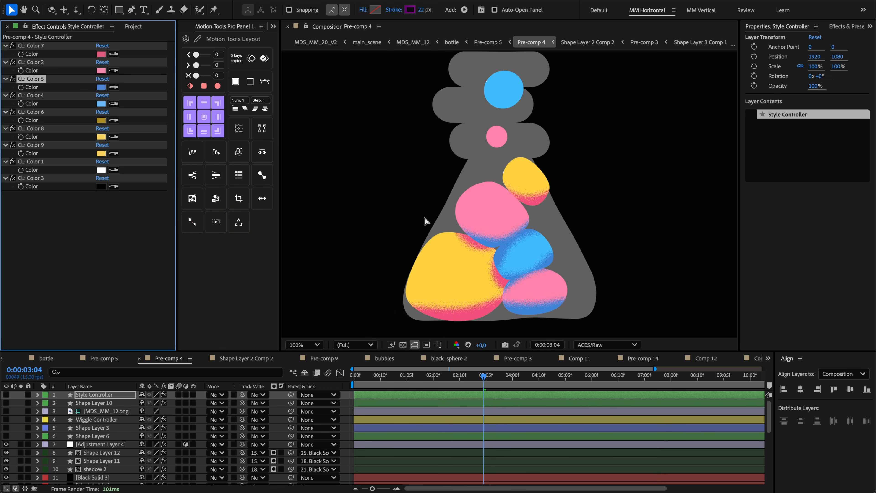
Step: Reveal the shadow 5 layer's stroke color in the Pre-comp 4 timeline and undo the color collection
scroll(83, 446, down, 5)
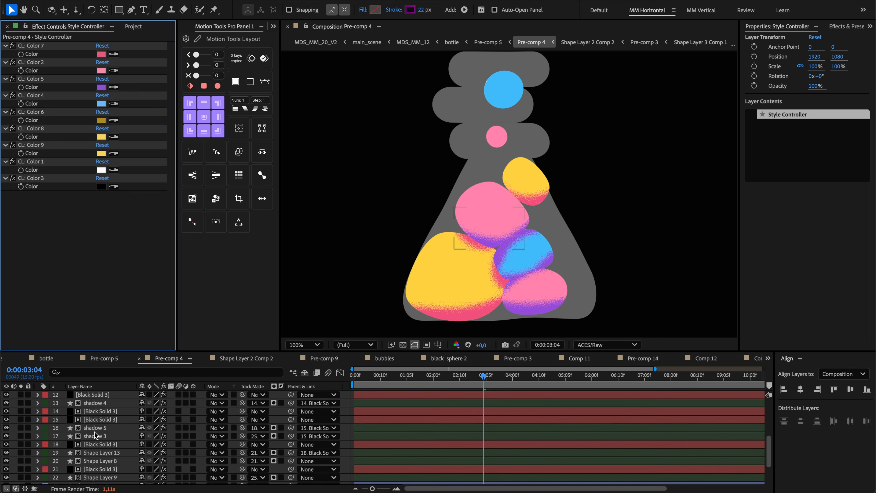
click(101, 429)
key(e)
key(e)
drag(427, 449, 428, 457)
key(ctrl+z)
key(ctrl+z)
click(318, 432)
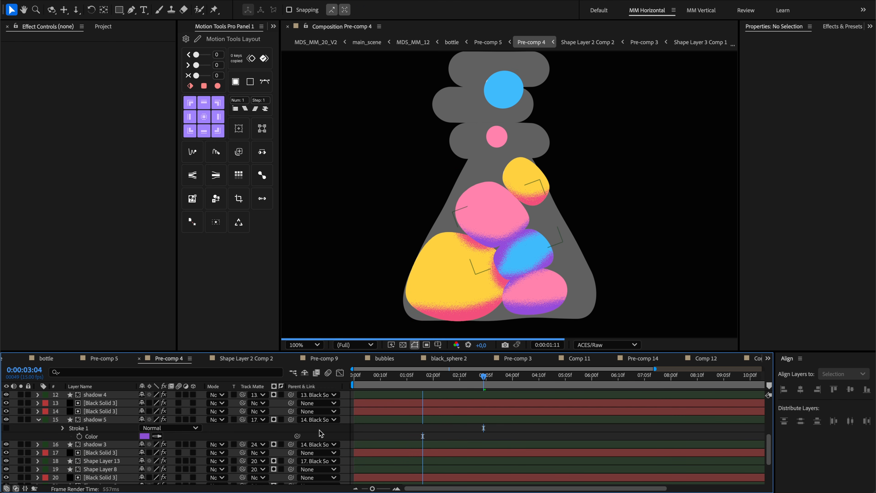
Step: Run Collect Colors on Pre-comp 4 again and clear the layer selection
click(239, 175)
key(ctrl+shift+z)
key(ctrl+shift+z)
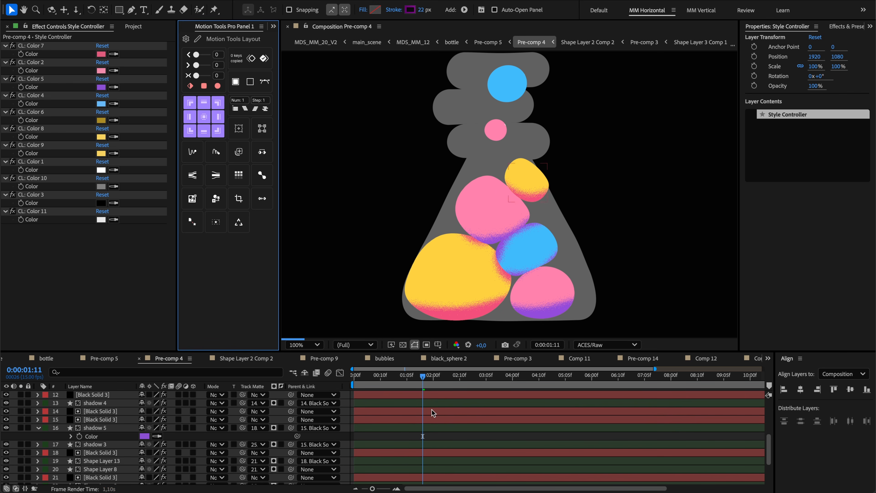
click(447, 436)
click(394, 439)
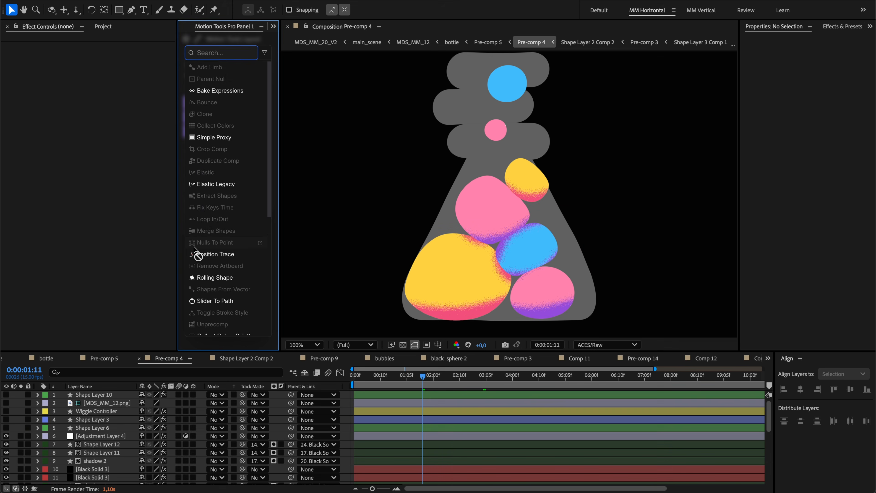
Step: Add the Collect Colors Palette tool to the Motion Tools layout and replace its default swatches with the composition's colors
text(pal)
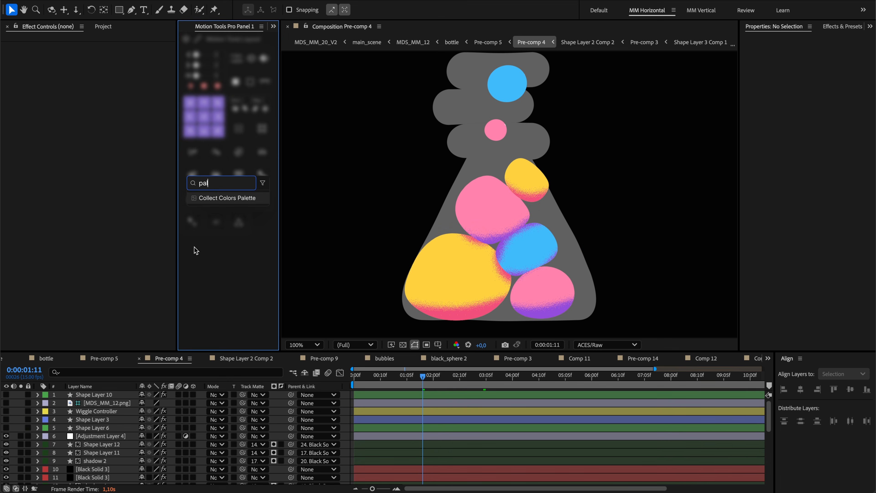
click(241, 203)
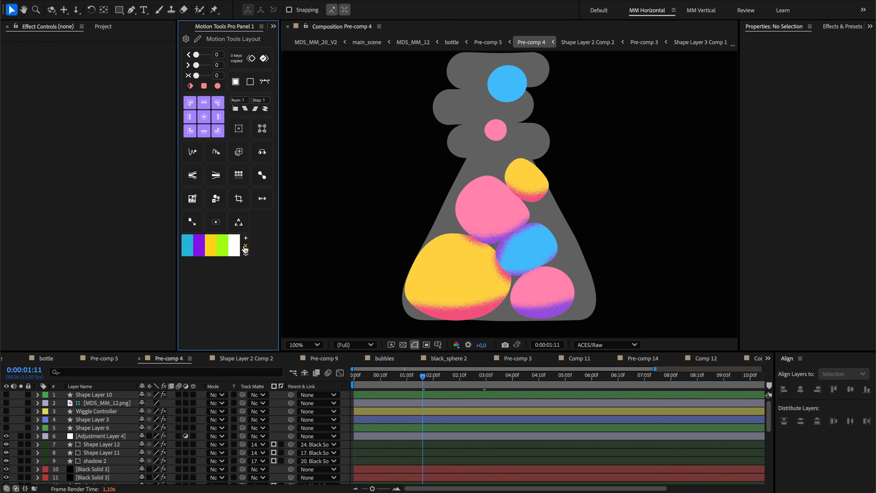
click(245, 246)
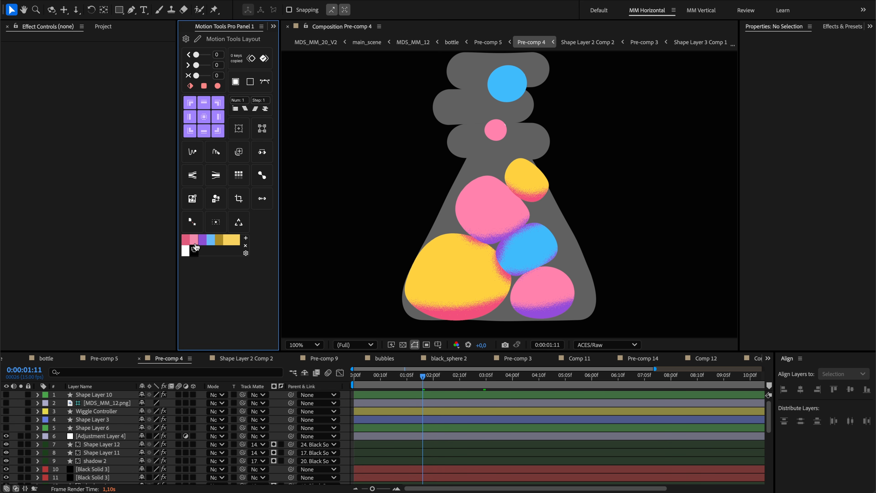
Step: Enlarge the palette swatches and recolor the Black Solid 3 circle on layer 11 with several of them, ending with purple
click(345, 405)
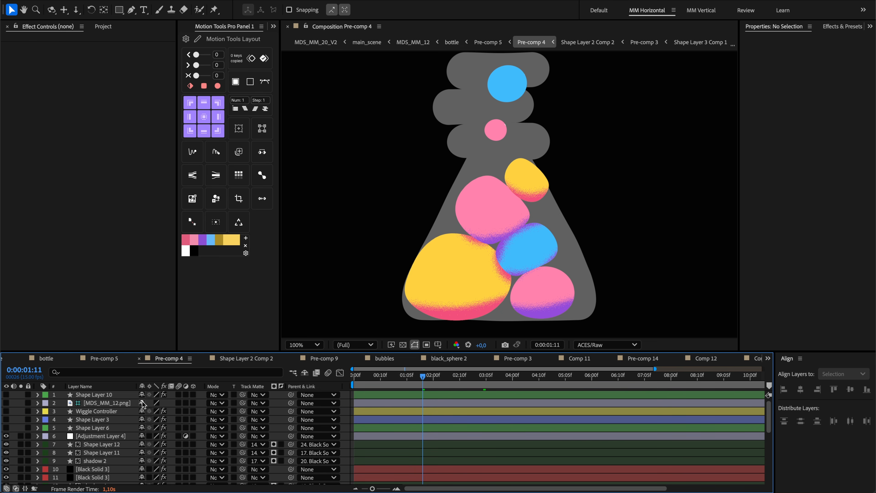
click(92, 470)
click(92, 478)
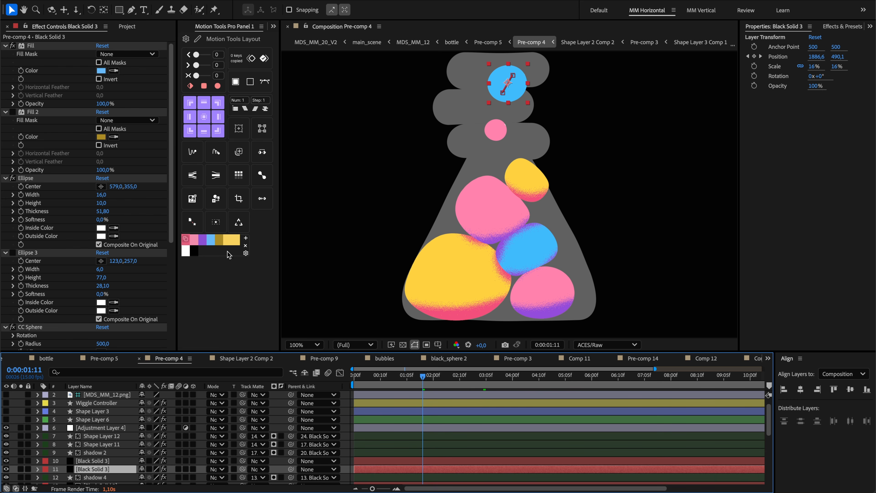
drag(248, 255, 272, 257)
click(188, 256)
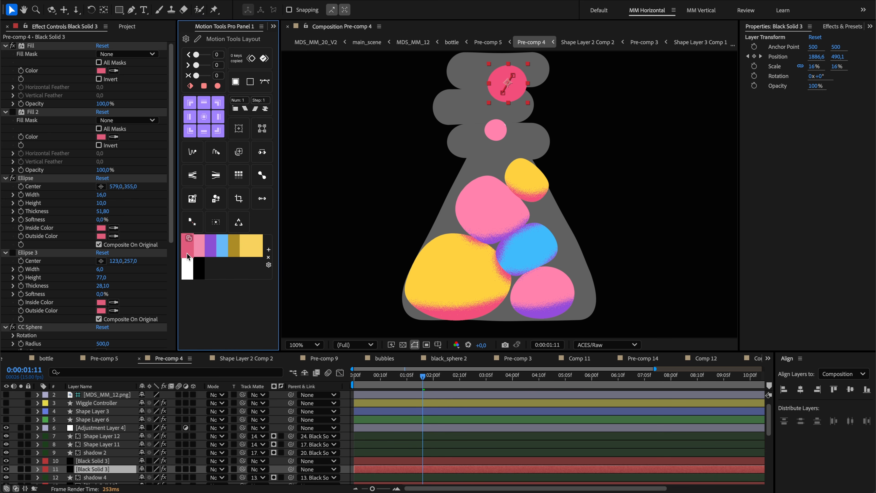
click(223, 259)
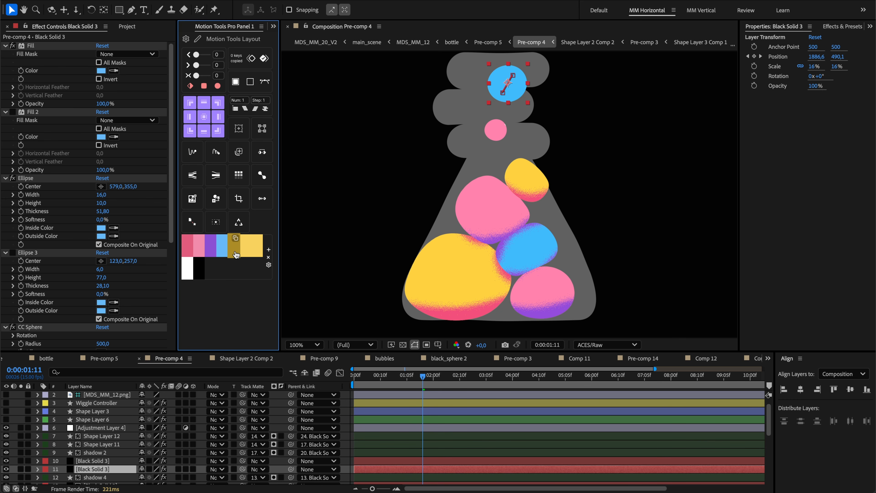
click(236, 255)
click(210, 255)
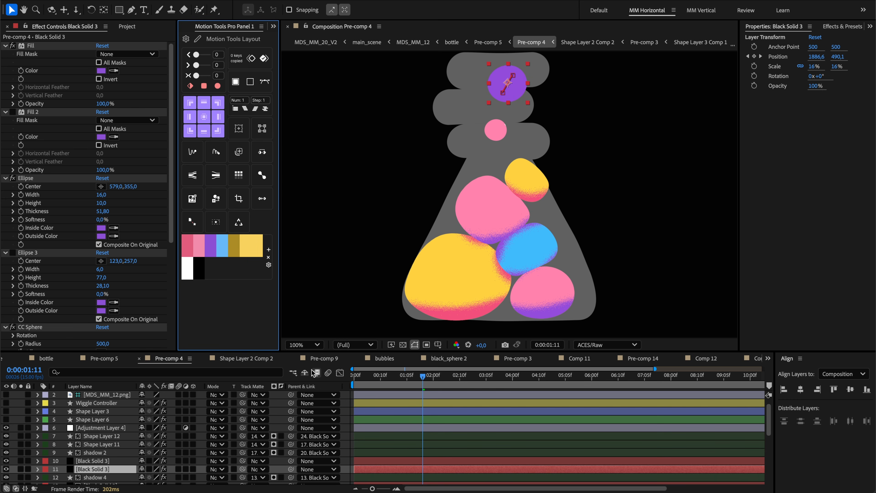
Step: Set the first color stop of the Rectangle tool's stroke gradient to 8B50D3, and return to the Selection tool
click(344, 401)
click(119, 9)
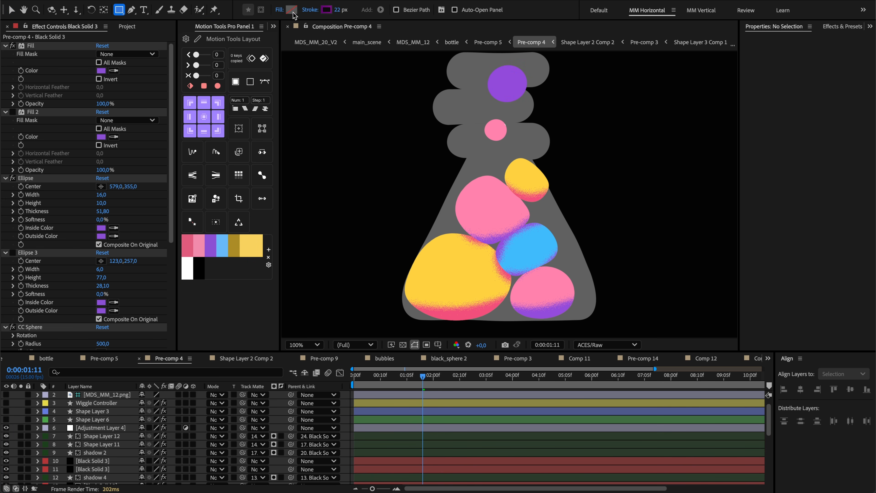
click(326, 10)
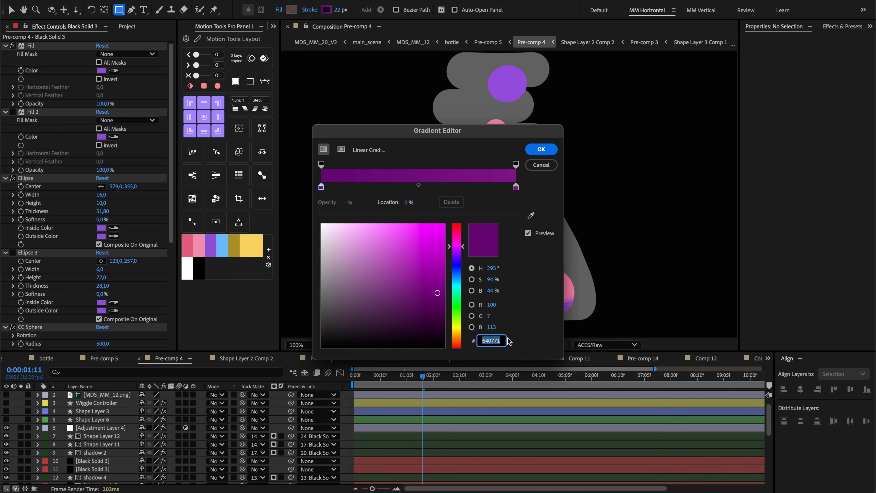
text(8B50D3FF)
click(541, 150)
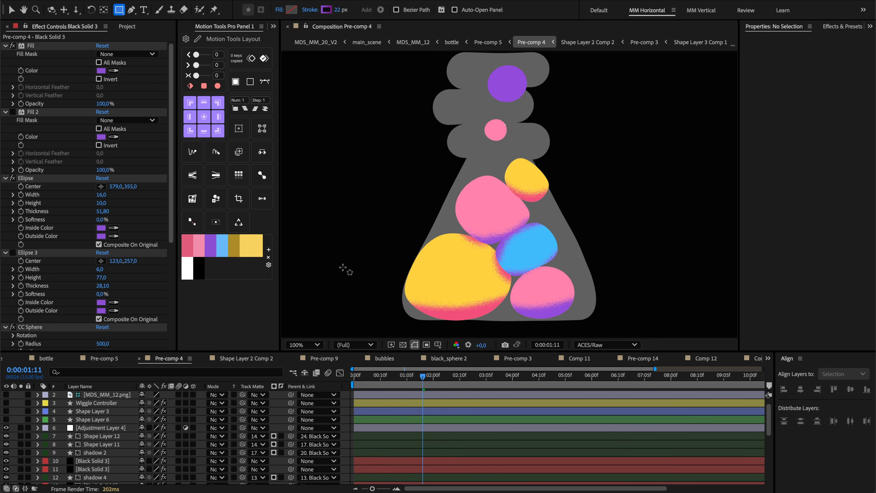
drag(350, 406, 349, 393)
key(v)
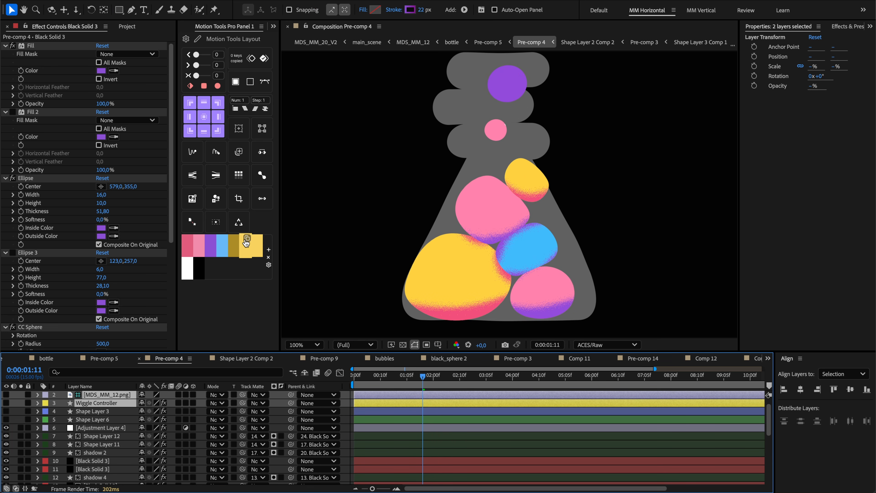
Step: Move the purple swatch to second place in the palette and remove the dark mustard swatch
mouse_move(198, 254)
mouse_down()
mouse_move(233, 249)
mouse_move(211, 249)
mouse_up()
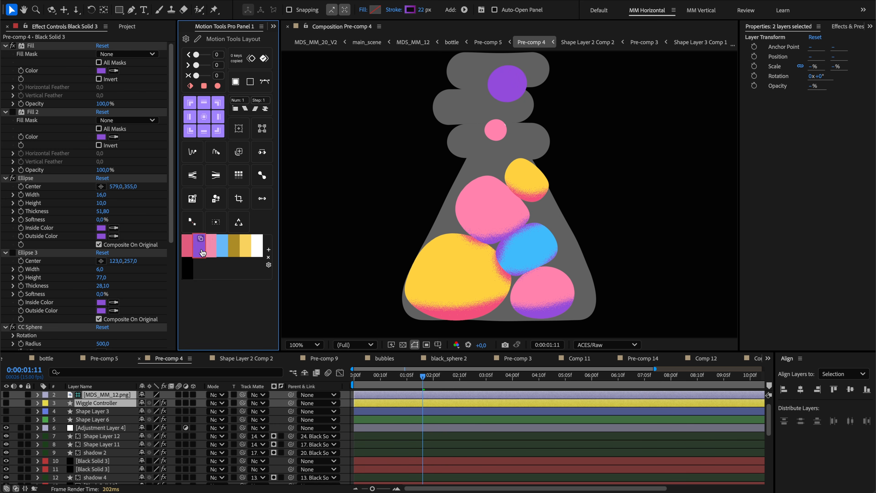
alt+click(236, 252)
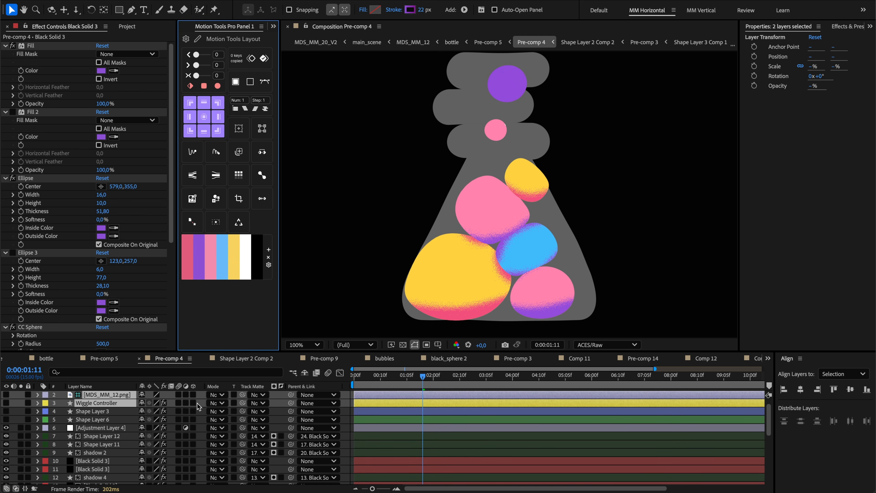
Step: Add the shadow 2 layer's fill color to the palette, and remove that new swatch
click(98, 454)
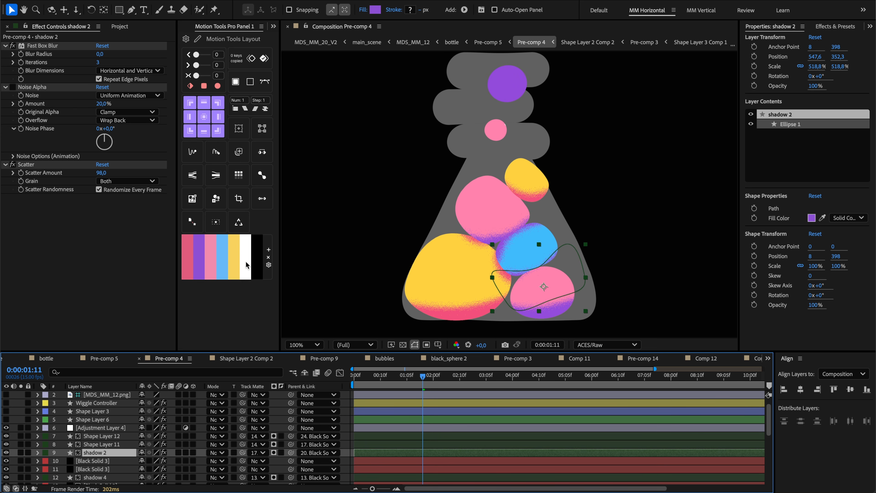
click(269, 250)
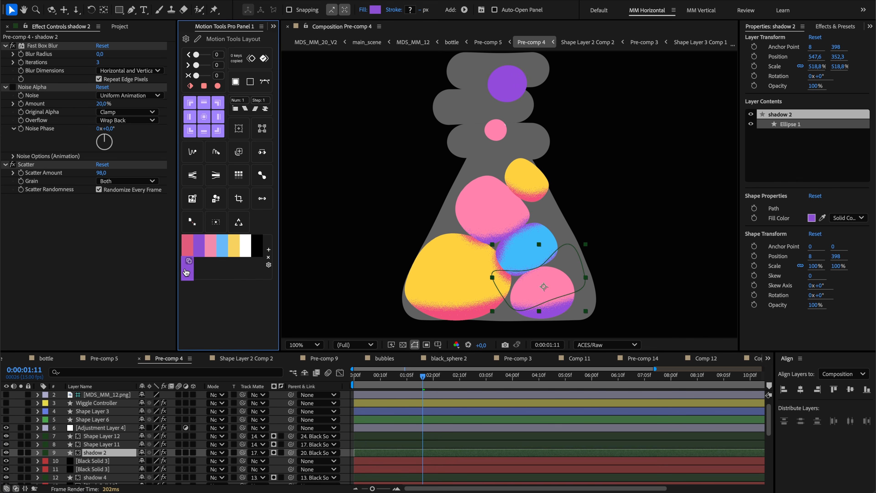
alt+click(187, 272)
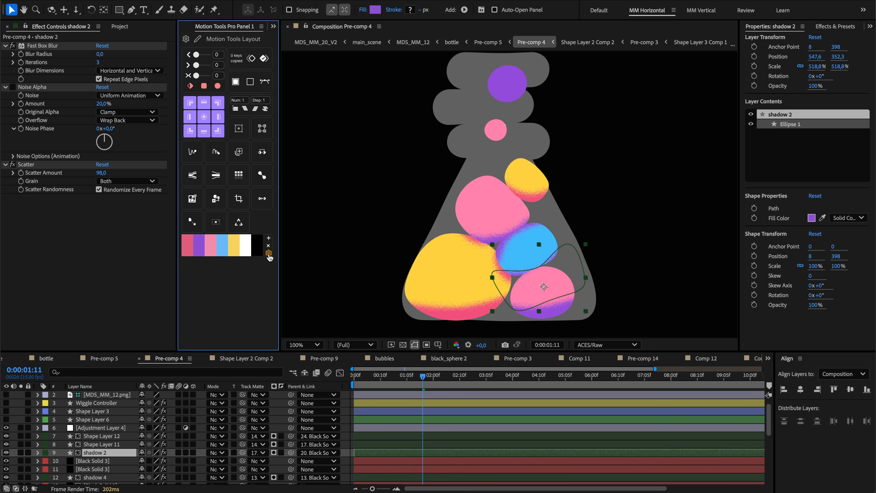
Step: Generate colors for the new color set Palette 1 and make it the active palette
click(268, 254)
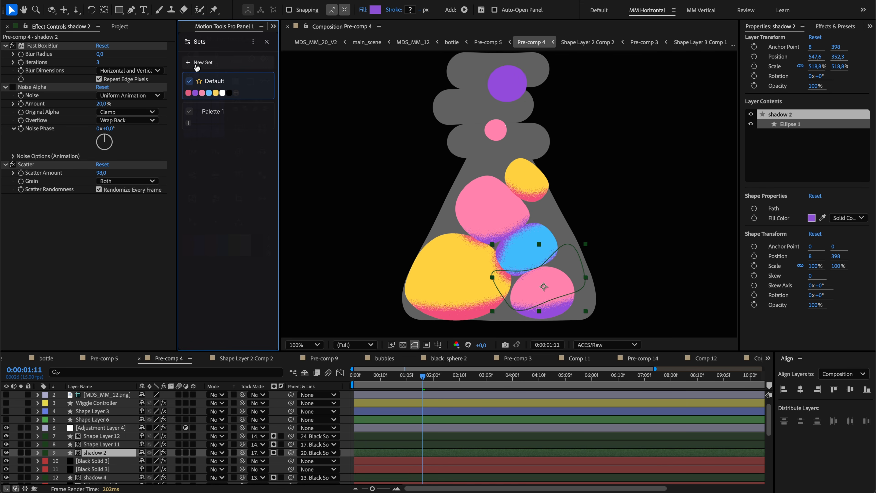
click(265, 111)
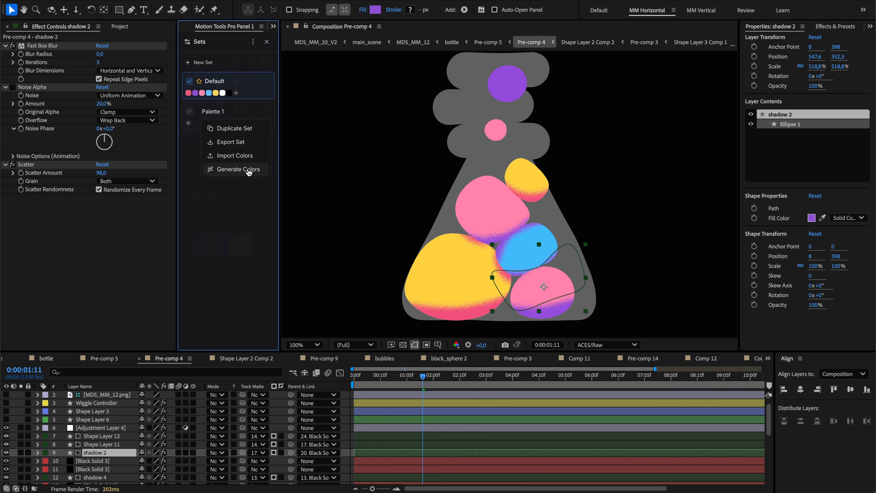
click(248, 170)
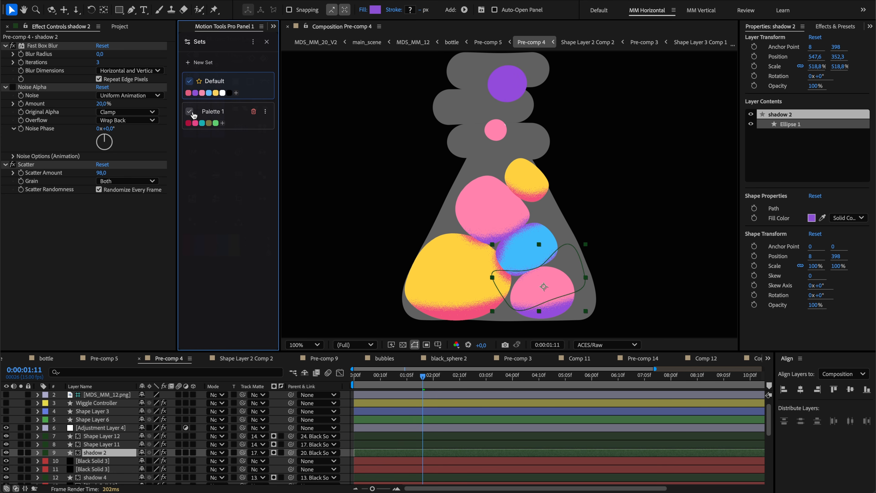
click(190, 111)
click(266, 42)
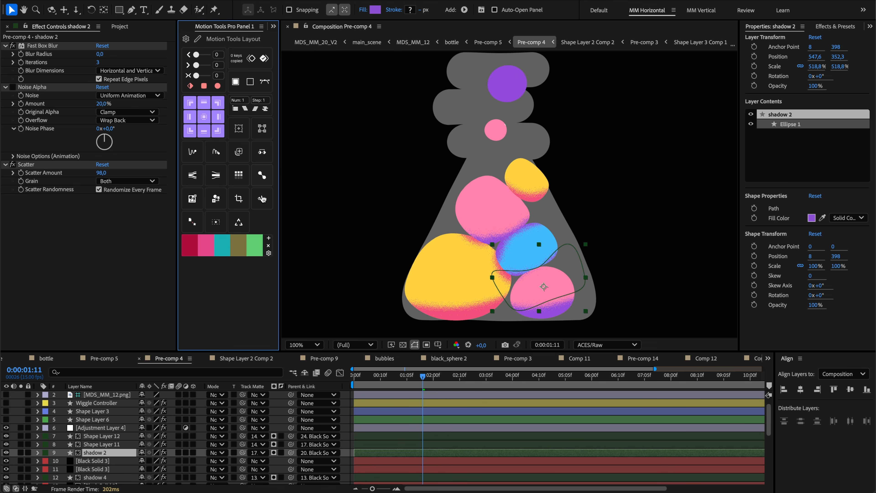
Step: Make the Default color set active again and view its set options
click(269, 254)
click(189, 81)
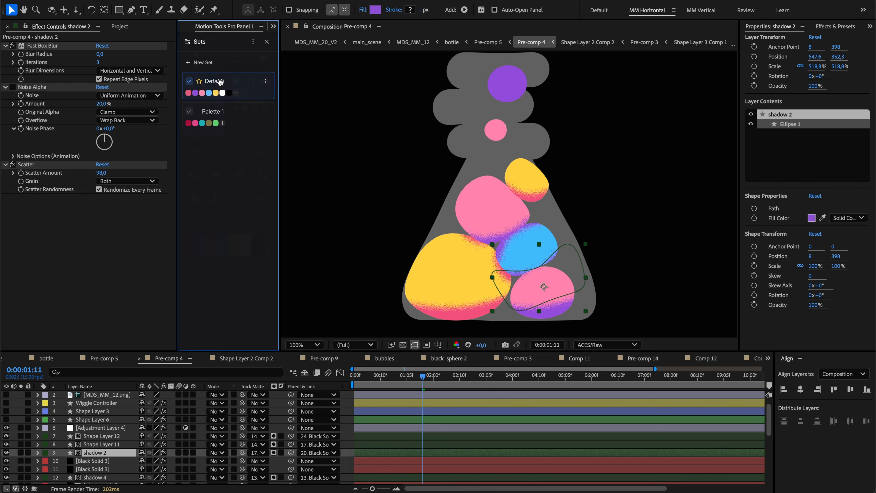
click(265, 82)
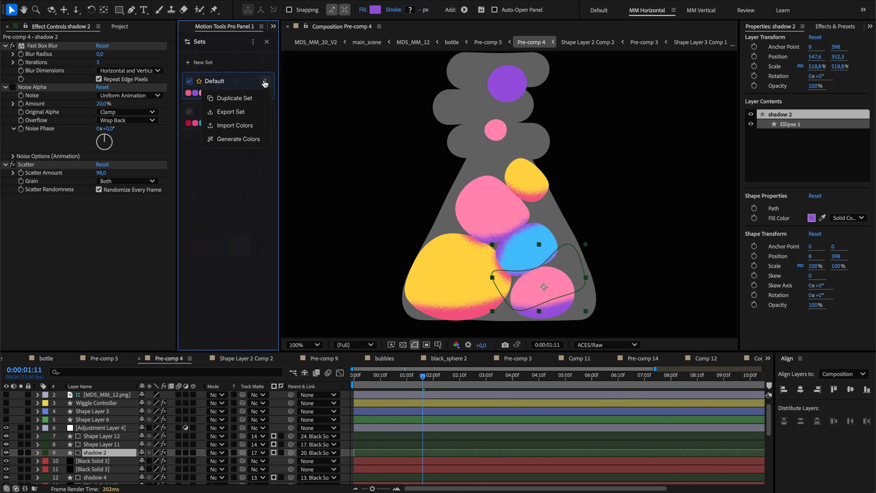
click(265, 82)
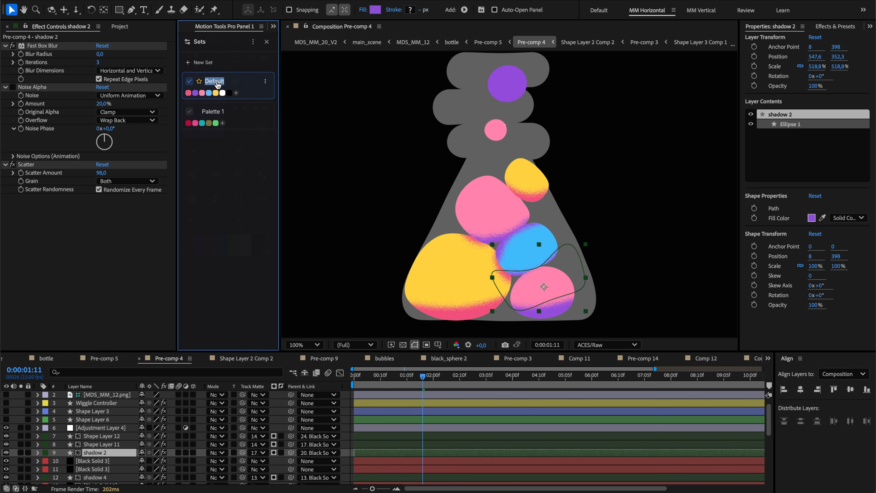
Step: Recolor the Default set's light blue, purple and white swatches to darker blue, dark green and dark red
click(209, 94)
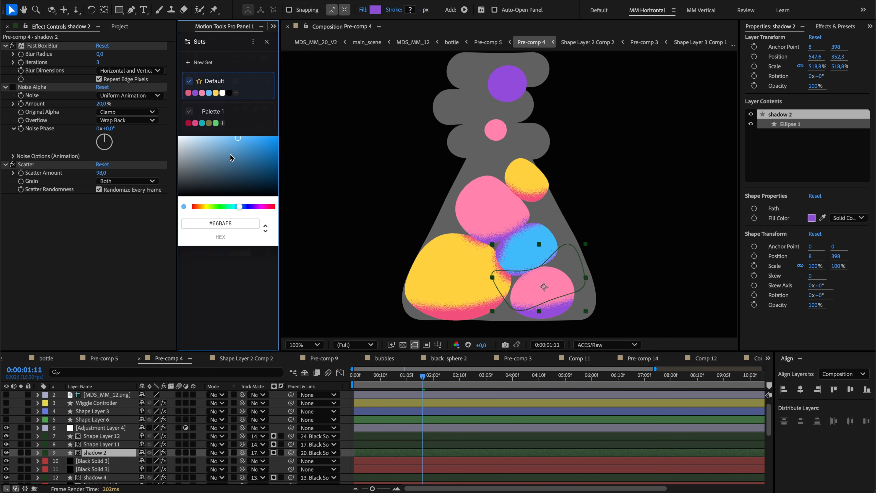
click(195, 93)
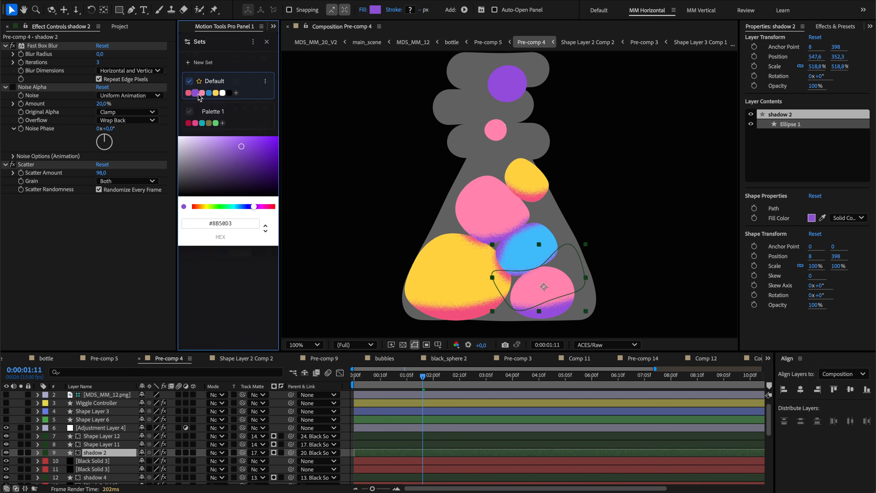
drag(247, 207, 230, 206)
click(222, 94)
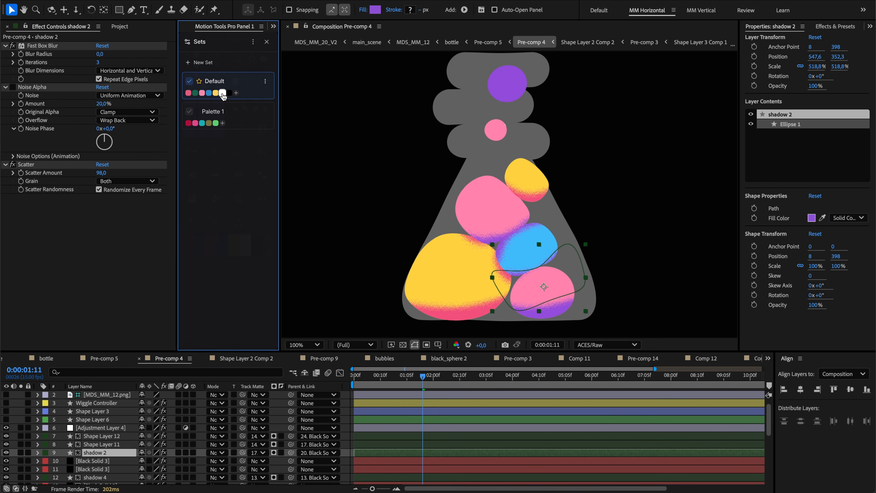
Step: Add a bright red and a black swatch to the Default set and view the set's import and export options
click(237, 97)
click(237, 94)
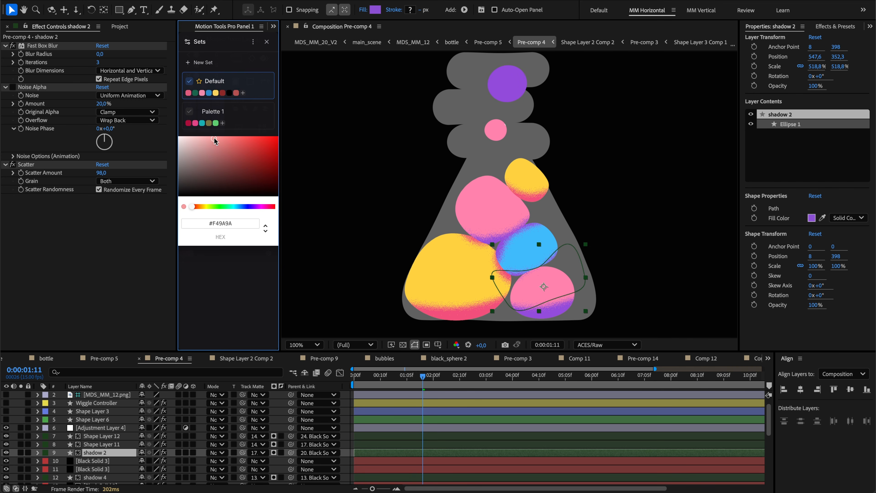
click(245, 94)
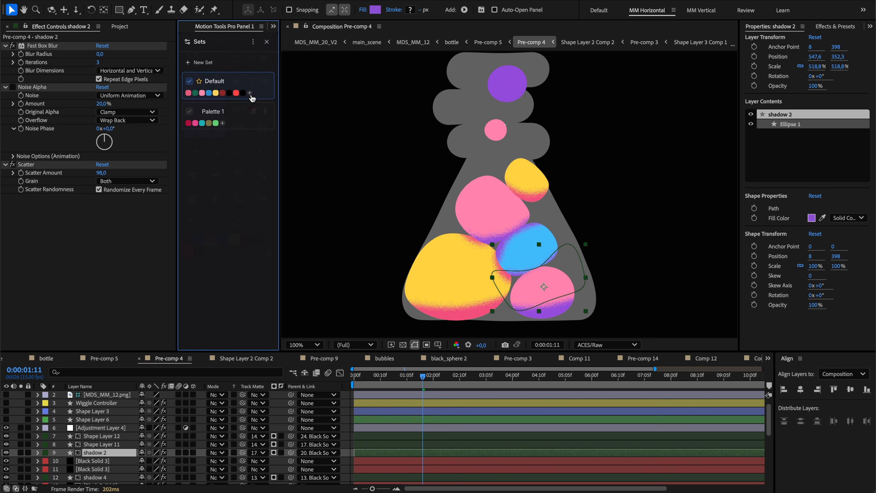
click(266, 81)
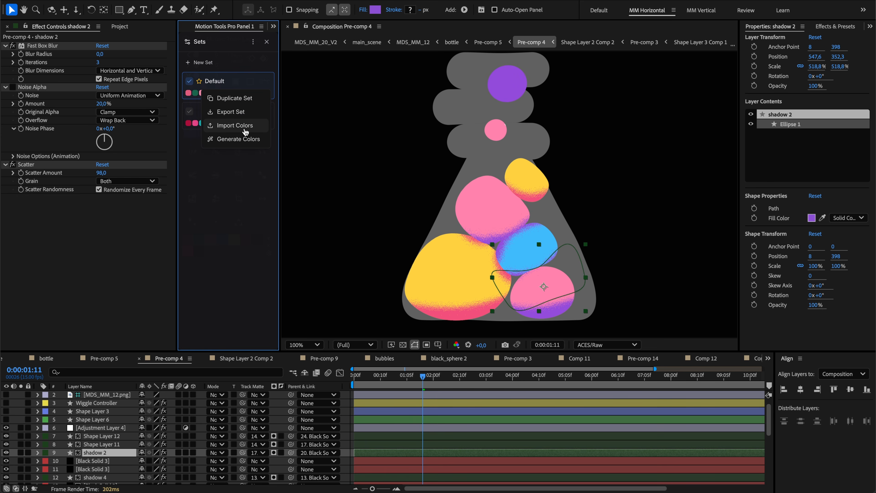
click(250, 71)
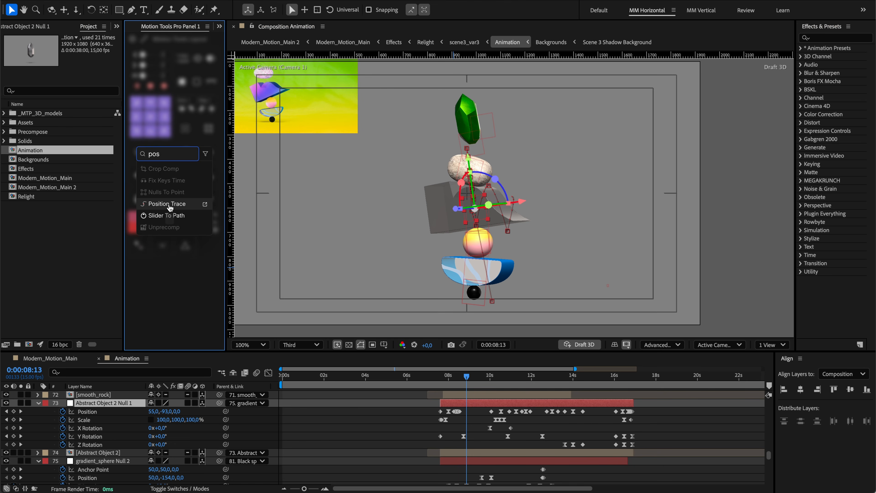
Step: Add the Position Trace tool to the Motion Tools layout and create a position trace for the Abstract Object 2 layer
click(169, 204)
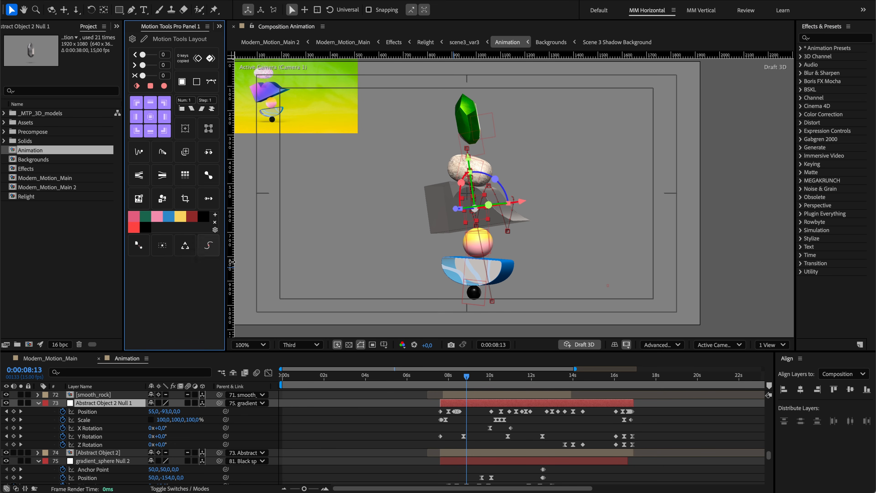
click(92, 454)
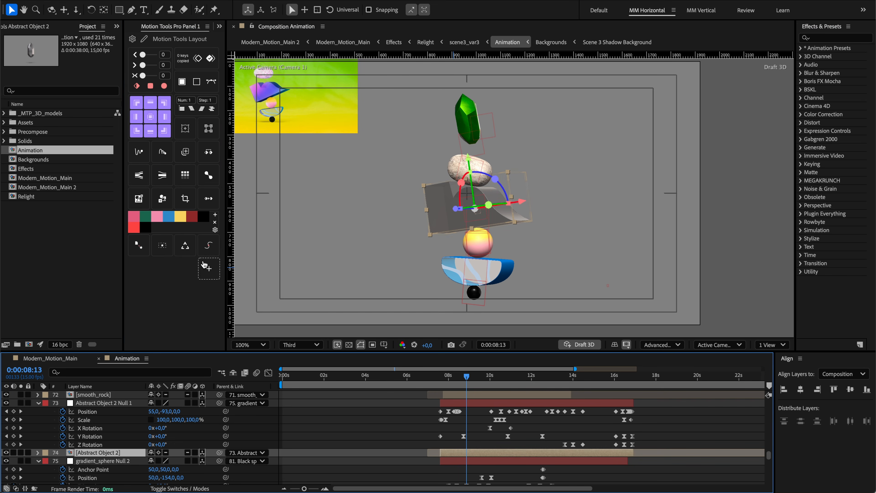
click(208, 245)
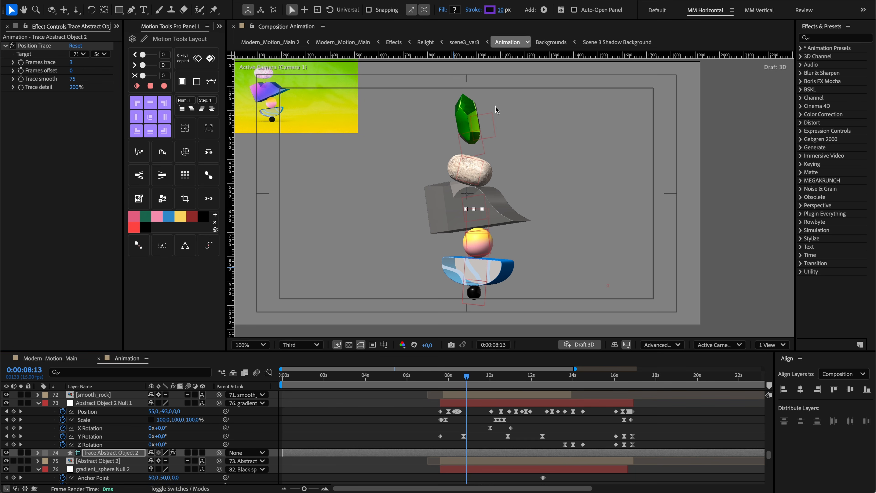
Step: Zoom in on the trace at 0:00:10:00 and bring the trace layer to the front of the layer stack
click(485, 376)
drag(485, 378, 491, 378)
scroll(452, 194, up, 2)
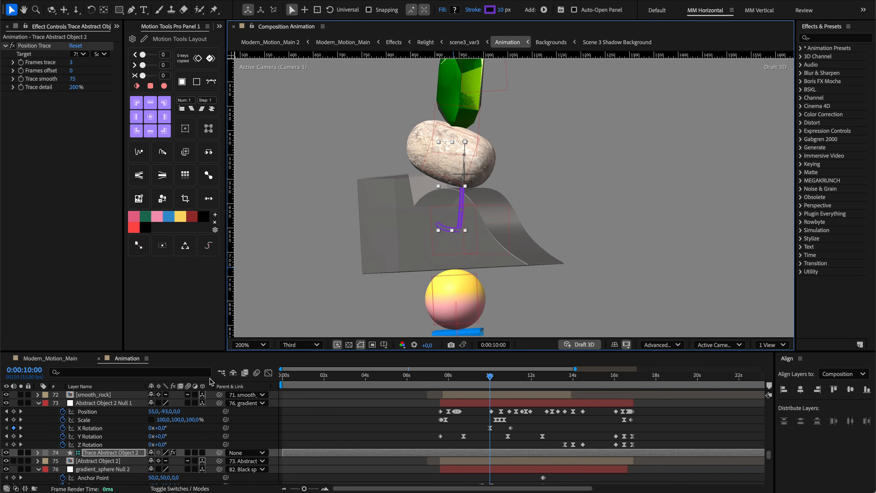
key(ctrl+shift+bracketright)
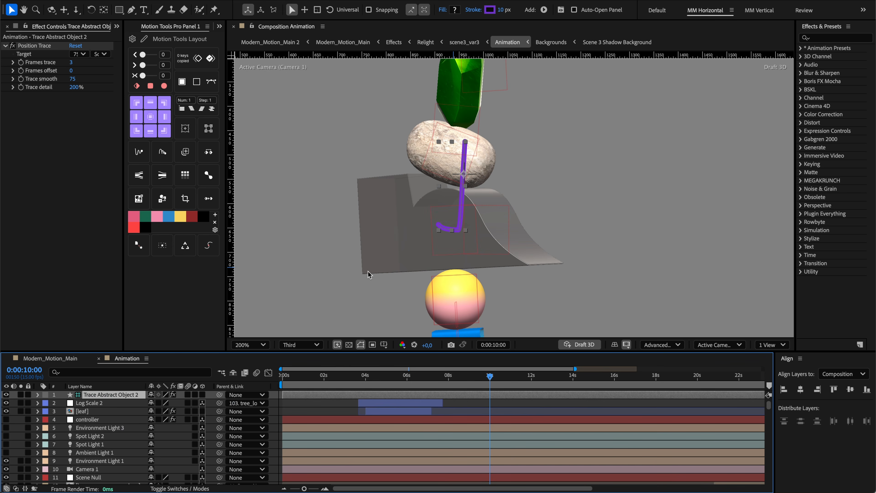
Step: Set the Position Trace effect's Frames trace to 11 and preview the animation from 0:00:08:10
drag(493, 378, 462, 379)
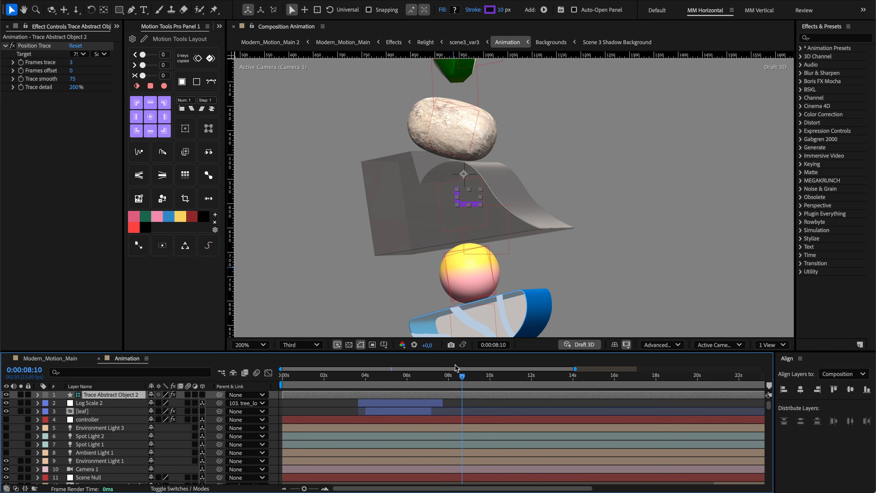
click(71, 63)
key(space)
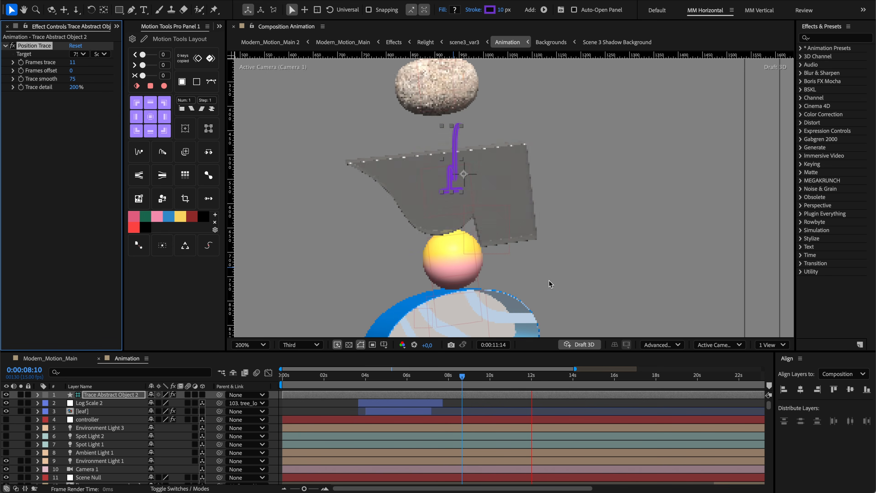
Step: Look through the layers available as Position Trace target and examine the trace at 0:00:13:08
click(77, 54)
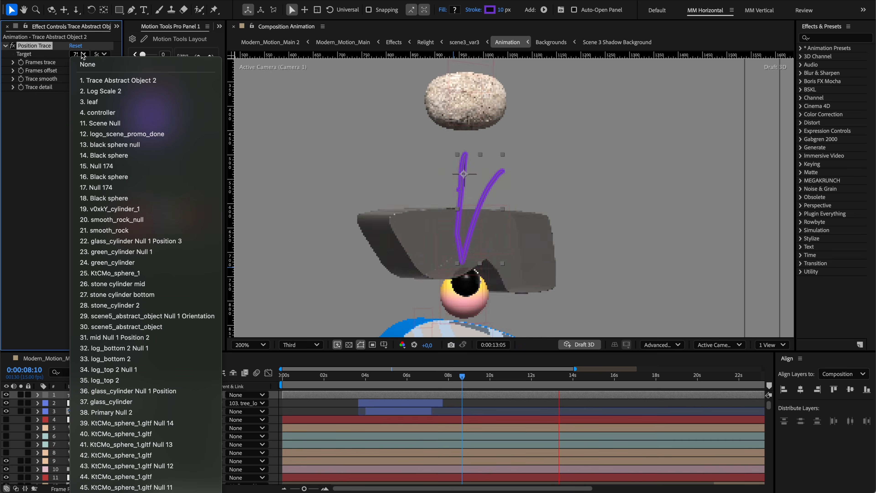
scroll(166, 281, down, 10)
scroll(165, 225, up, 5)
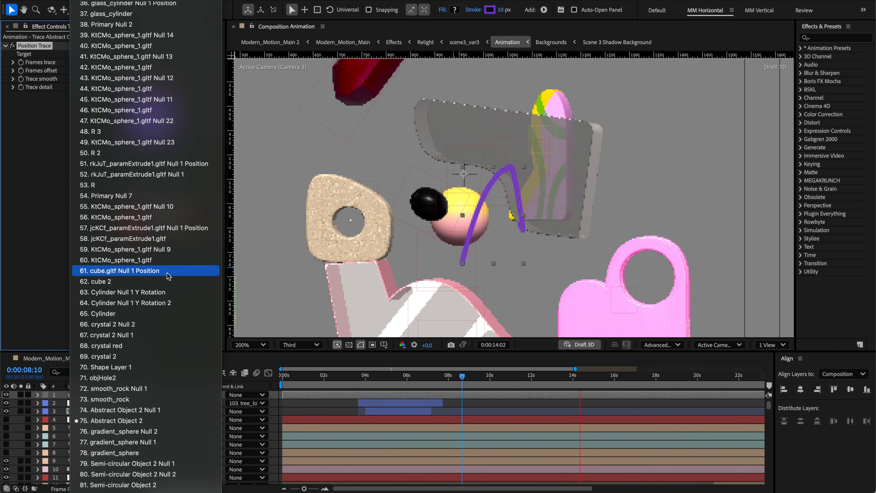
key(Escape)
mouse_move(564, 377)
mouse_down()
mouse_move(577, 376)
mouse_move(533, 376)
mouse_move(602, 370)
mouse_move(564, 367)
mouse_move(563, 394)
mouse_up()
scroll(562, 393, down, 20)
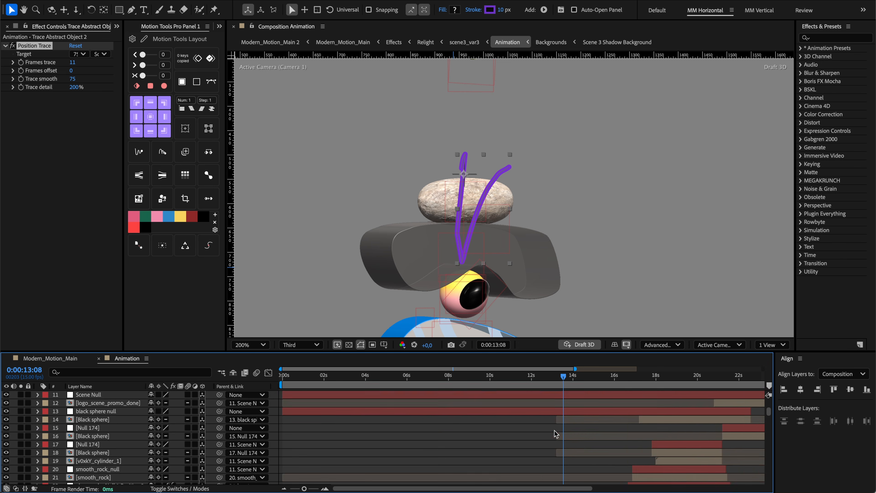
scroll(558, 430, up, 5)
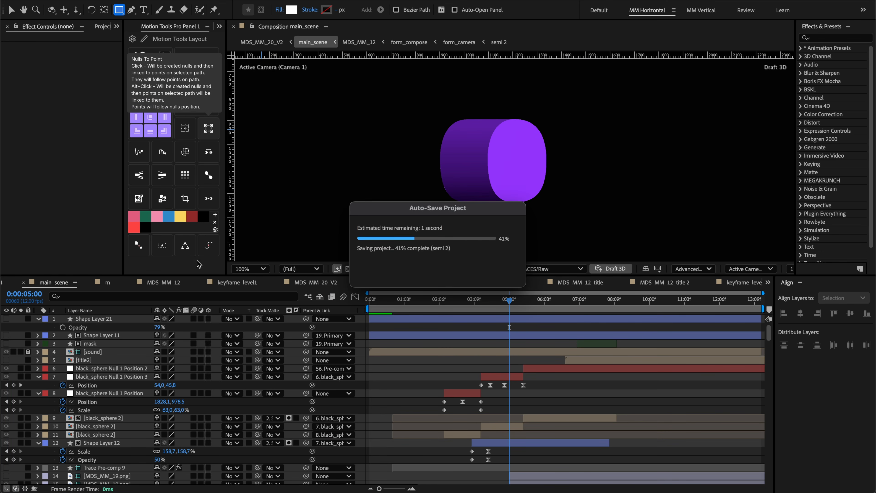
Step: Select the path of Shape Layer 22 in main_scene and create control nulls for its points and tangents with Nulls To Point
key(c)
key(v)
click(519, 166)
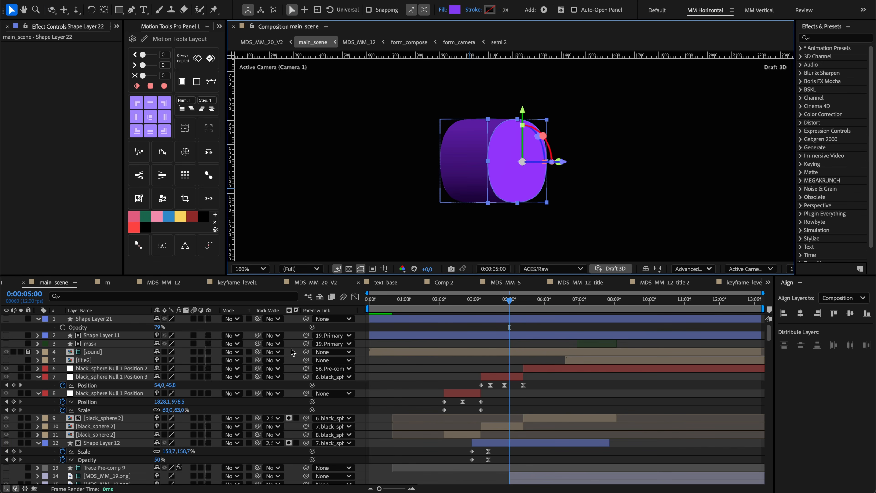
scroll(205, 374, down, 10)
scroll(205, 374, down, 6)
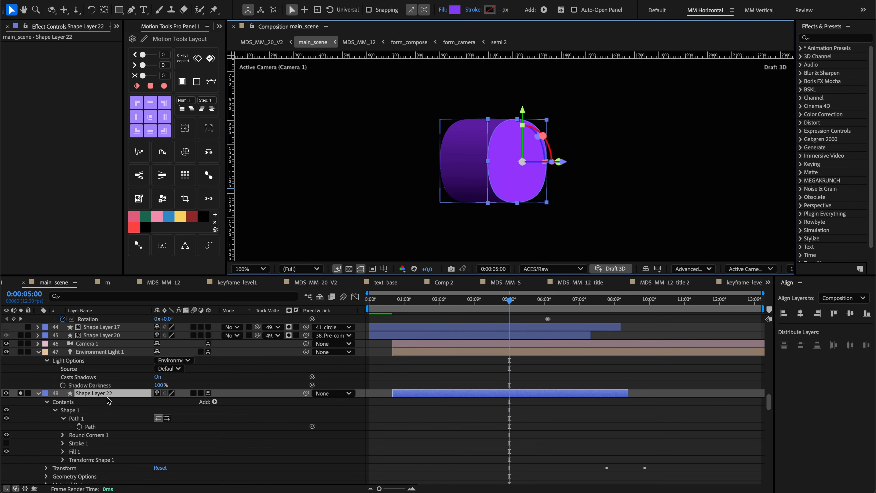
click(96, 428)
click(216, 138)
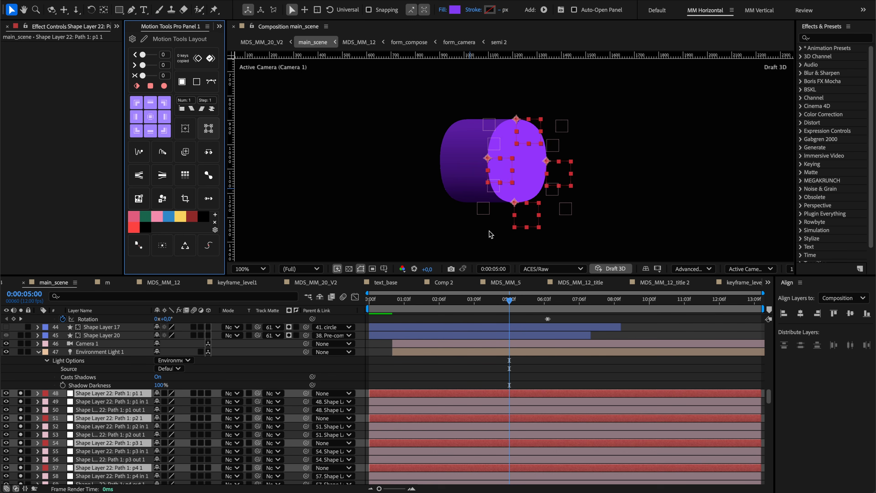
Step: Try reshaping the front purple face by moving its point and tangent nulls
drag(538, 200, 580, 167)
key(ctrl+z)
drag(518, 133, 490, 90)
drag(562, 127, 558, 92)
drag(532, 127, 531, 127)
drag(483, 208, 488, 225)
drag(566, 208, 535, 198)
Step: Undo the null movements and the creation of the control nulls
key(super+z)
key(super+z)
key(super+z)
key(super+z)
key(super+z)
key(super+z)
key(super+z)
key(super+z)
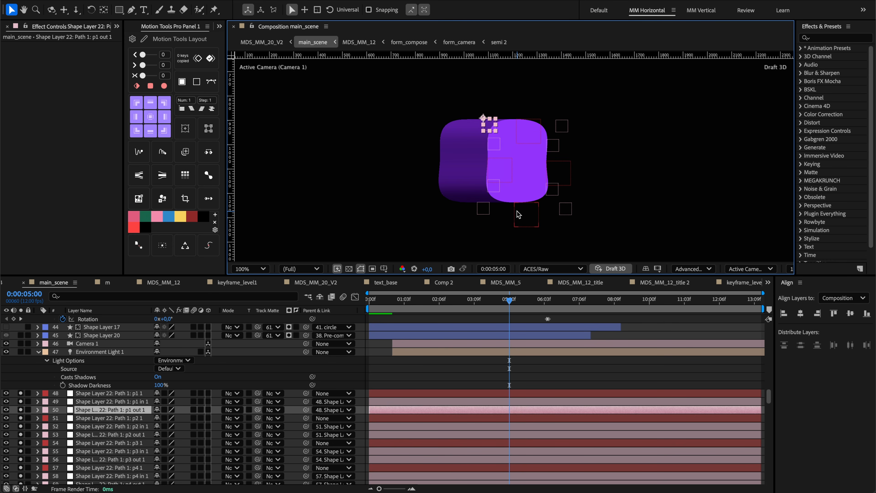
Step: Create nulls that follow Shape Layer 22's path points, keyframe the path at 0:00:05:00 and enlarge it at 0:00:05:10
click(208, 129)
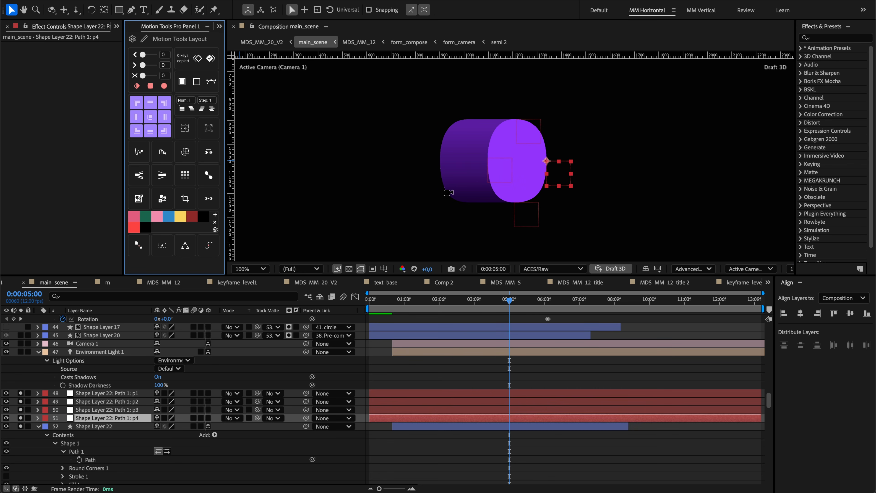
click(103, 459)
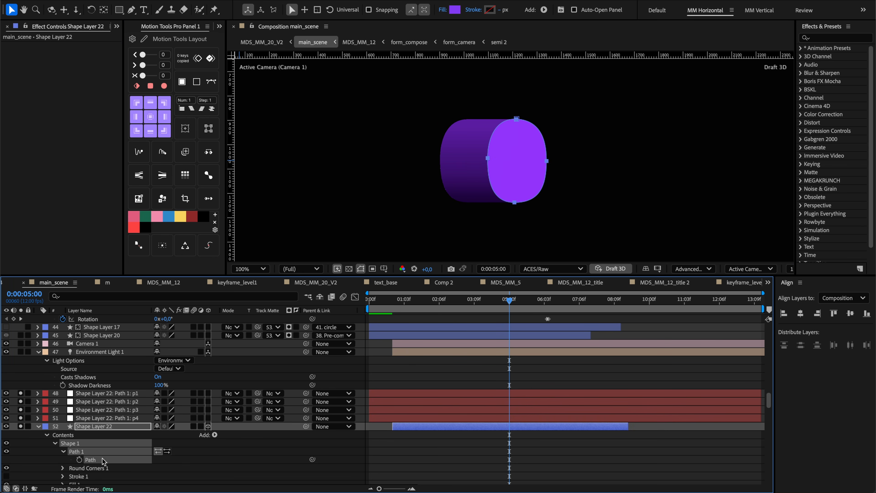
click(79, 460)
key(shift+Page_Down)
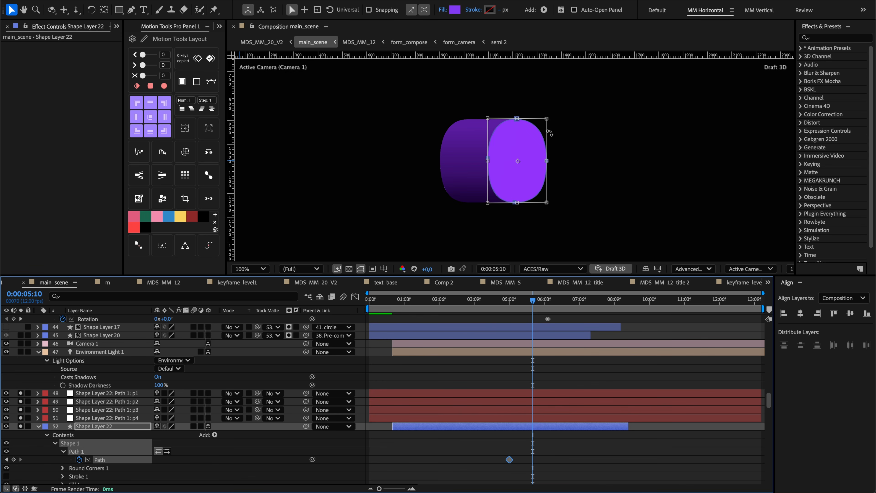
drag(548, 121, 579, 98)
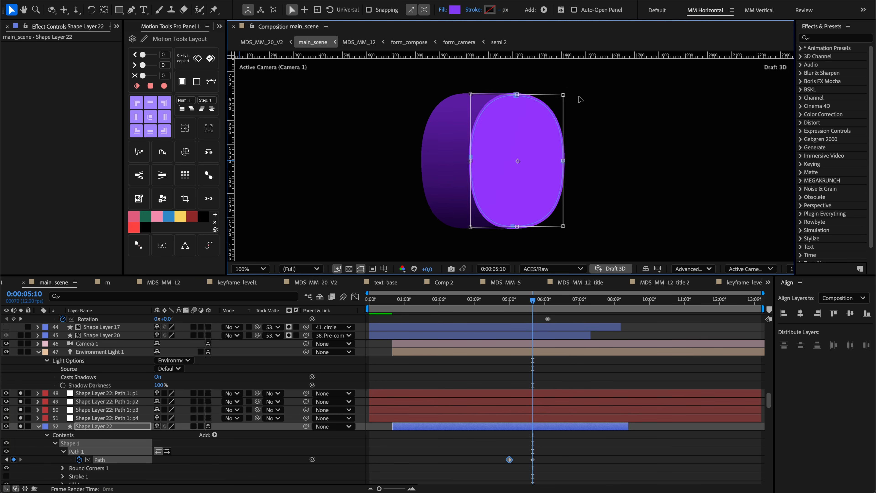
Step: Select the four point nulls and scrub back to about 0:00:05:00 to check how they follow the path
click(515, 395)
shift+click(516, 418)
drag(533, 301, 512, 302)
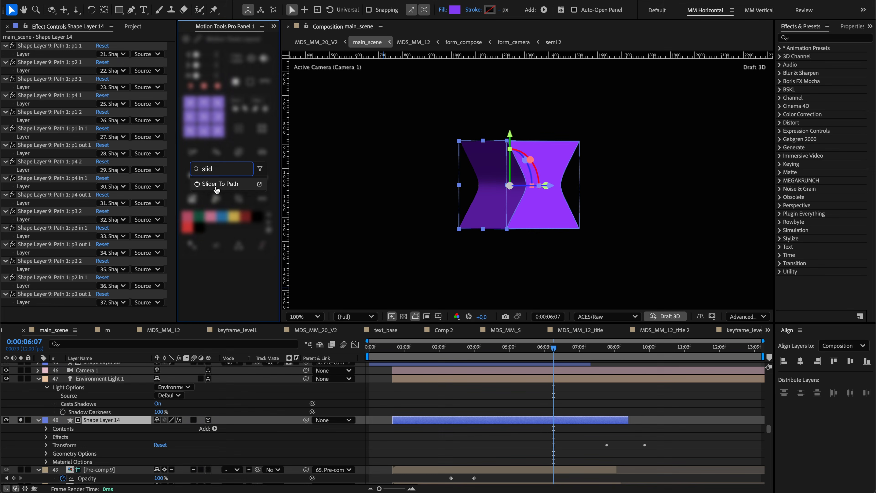
Step: Add the Slider To Path tool to the Motion Tools layout and apply it to Shape Layer 14
click(216, 185)
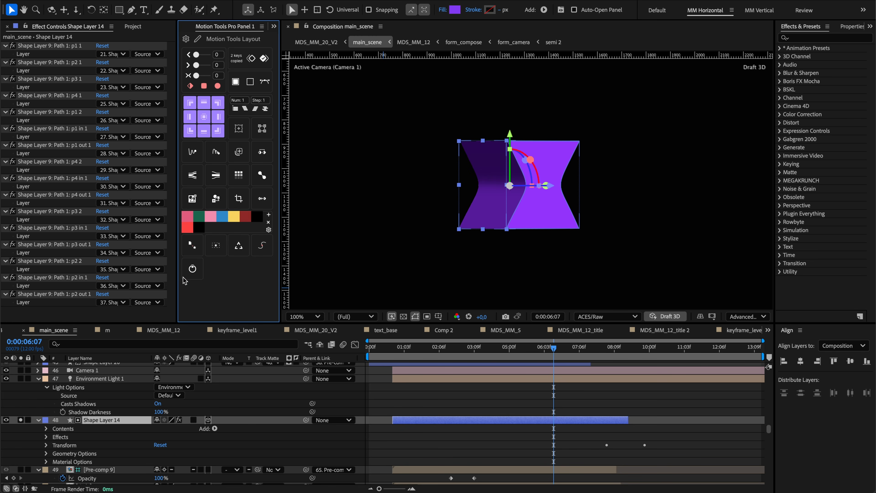
click(193, 269)
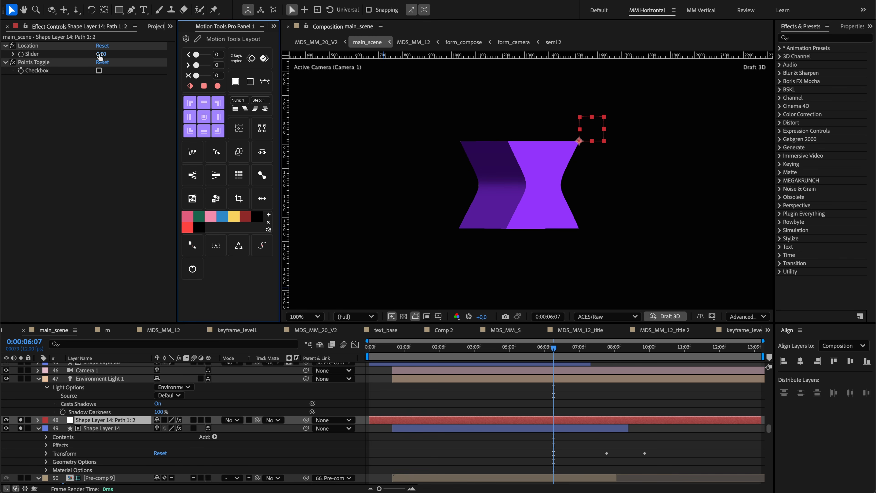
Step: Slide the null along the path with its Location slider and set the slider back to 0
mouse_move(101, 55)
mouse_down()
mouse_move(162, 48)
mouse_move(76, 57)
mouse_move(141, 51)
mouse_move(102, 56)
mouse_up()
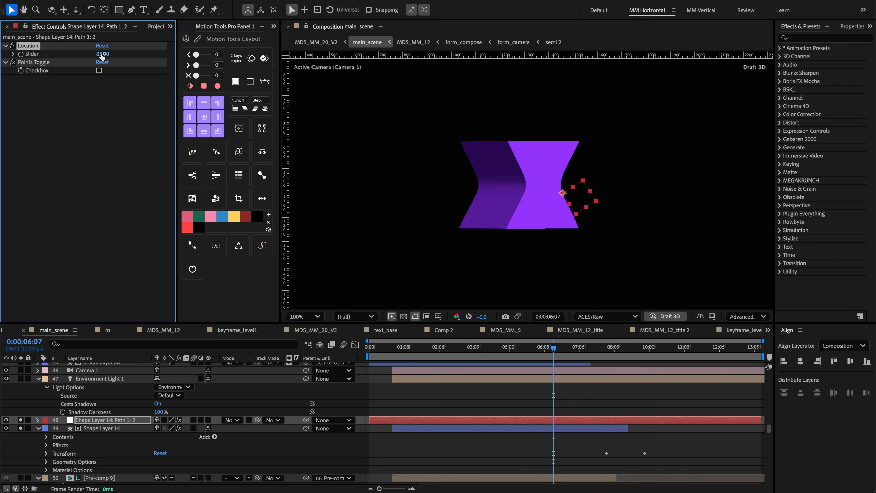
text(0)
key(Return)
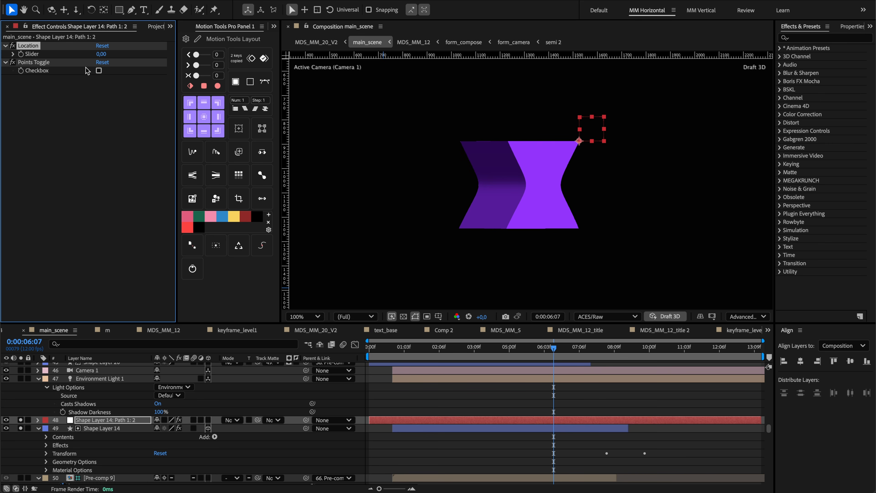
Step: Enable Points Toggle and step the Location slider up and down to move the null between the path's points
click(99, 70)
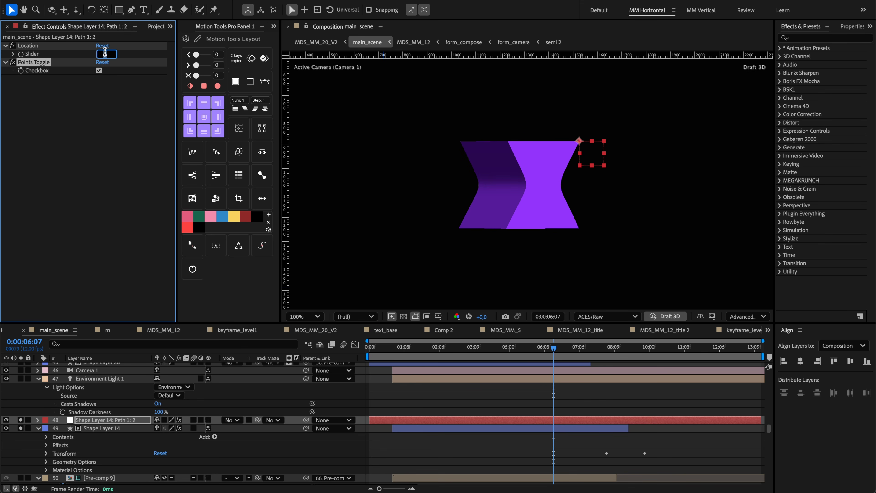
key(Up)
key(Up)
key(Up)
key(Up)
key(Down)
key(Down)
key(Down)
key(Down)
key(Down)
key(Up)
key(Up)
key(Up)
key(Up)
key(Up)
key(Up)
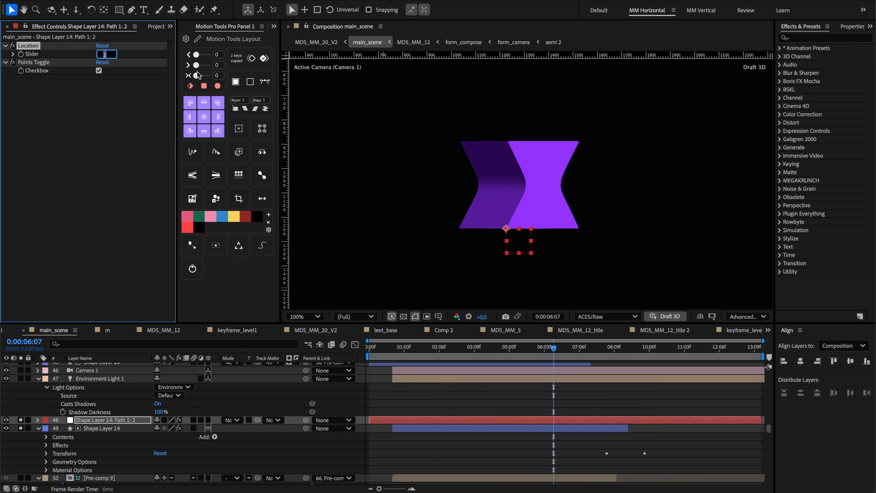
key(Up)
key(Up)
key(Up)
key(Up)
key(Up)
key(Down)
key(Down)
key(Down)
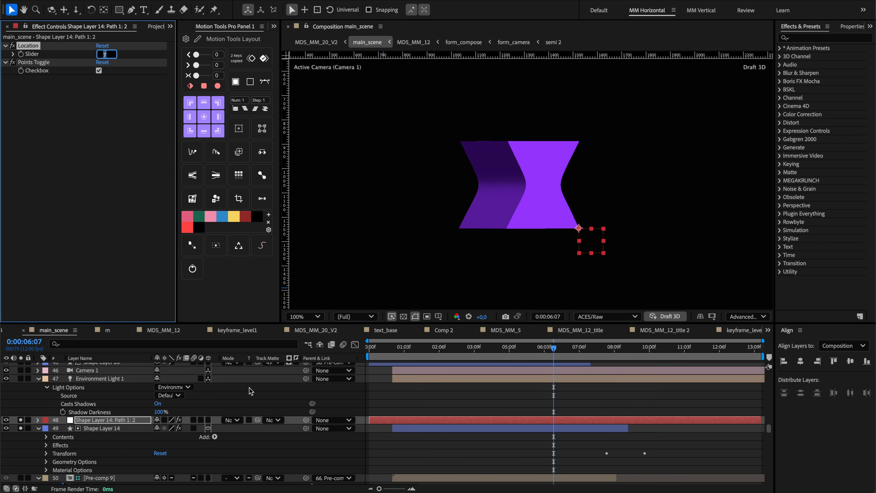
Step: Delete the slider null created for Shape Layer 14's path
click(250, 391)
click(103, 423)
key(Delete)
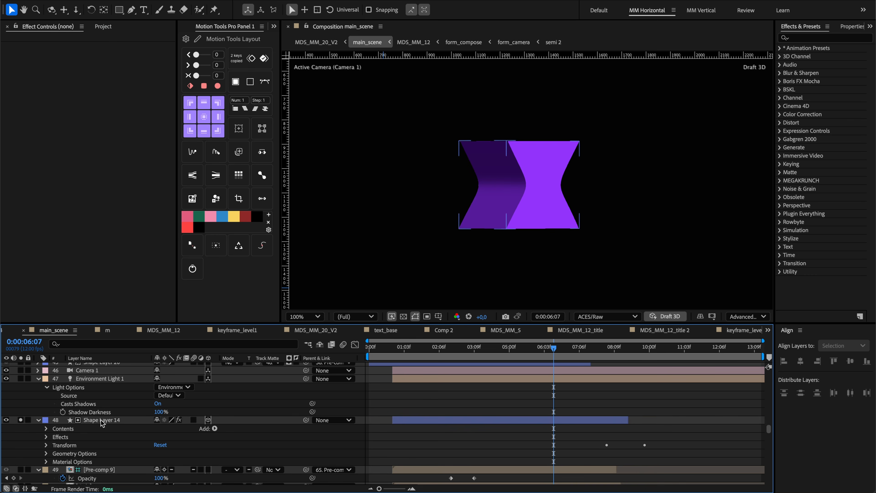
Step: Create three slider nulls on Shape Layer 14's path with Slider To Path and adjust their Location slider
click(196, 273)
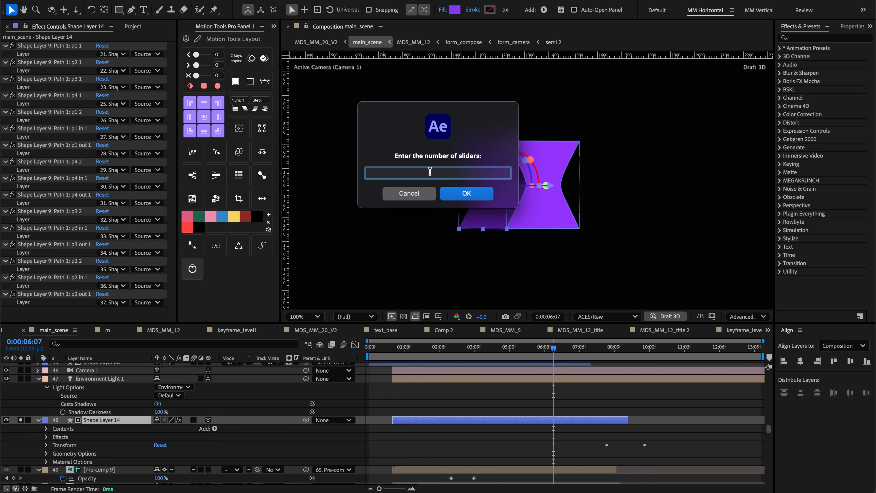
click(471, 196)
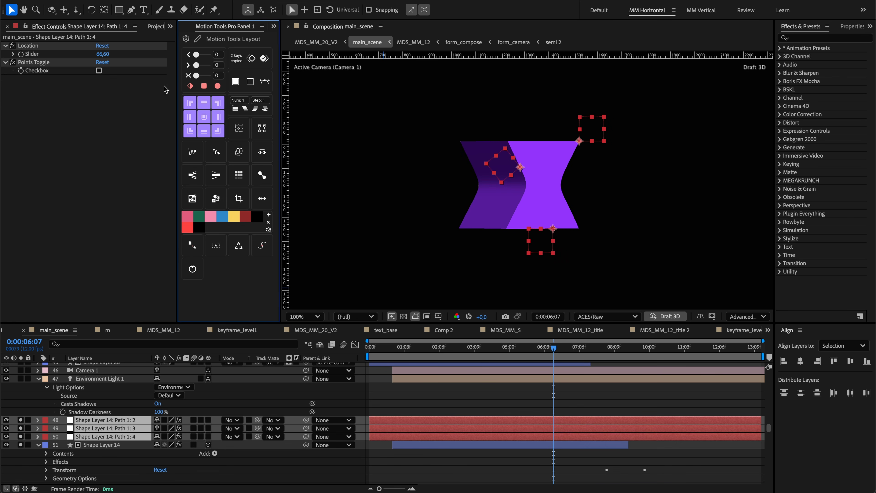
drag(97, 57, 98, 54)
click(101, 90)
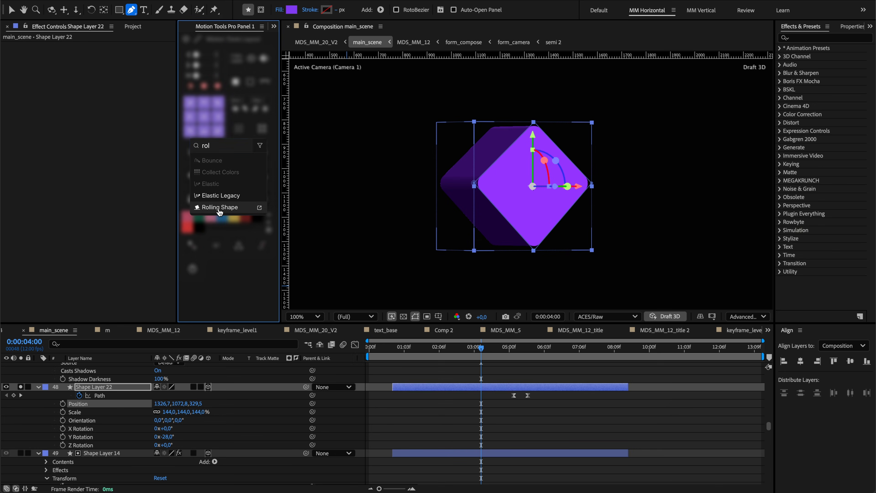
Step: Add the Rolling Shape tool to the layout, apply it to Shape Layer 22 and reveal the layer's Position expression
click(219, 208)
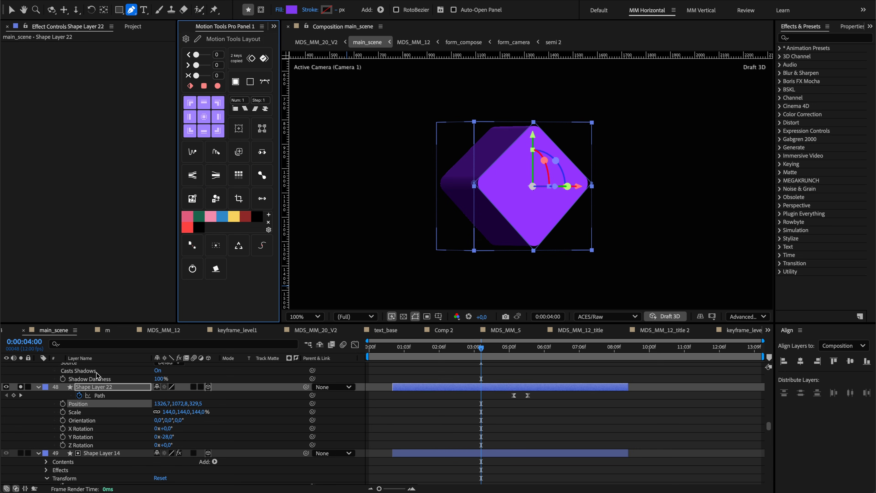
click(97, 386)
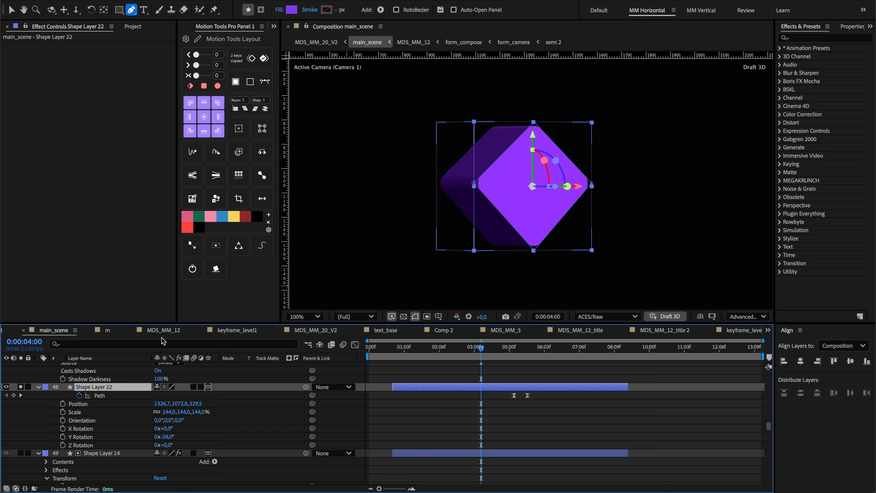
click(217, 270)
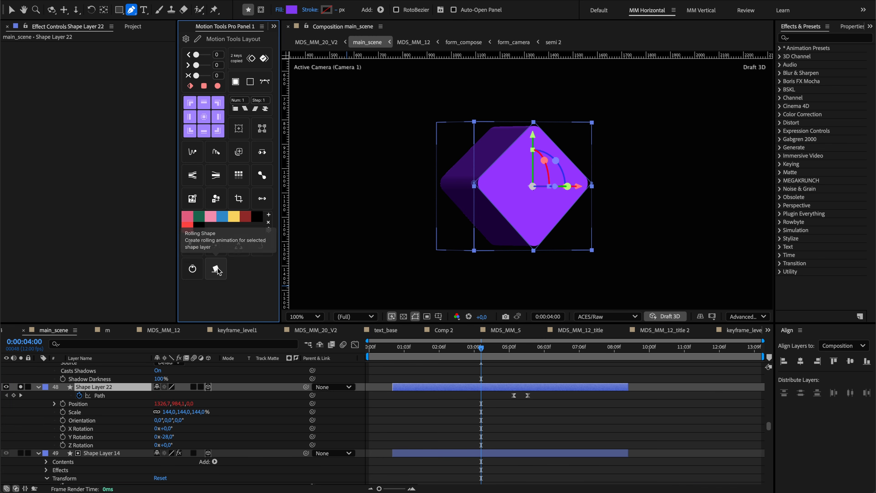
click(54, 404)
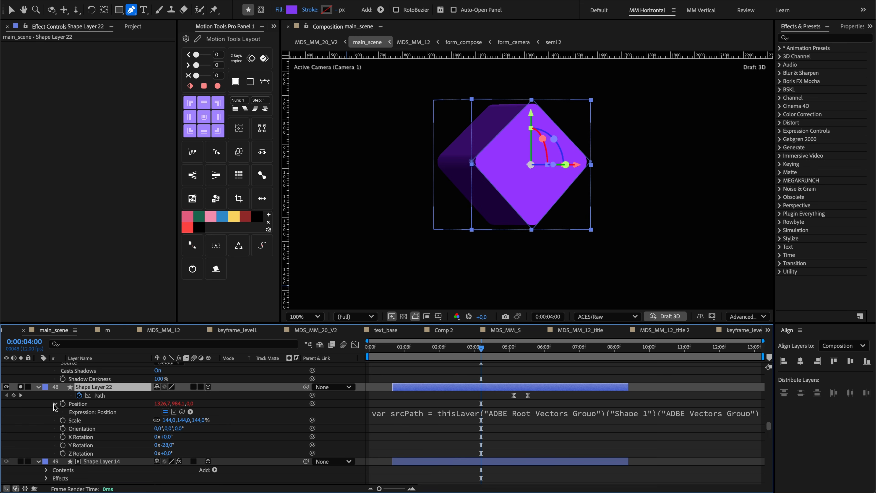
Step: Add Z Rotation keyframes to Shape Layer 22, with 277° at 0:00:04:00
click(54, 404)
drag(167, 446, 231, 436)
key(super+z)
click(62, 445)
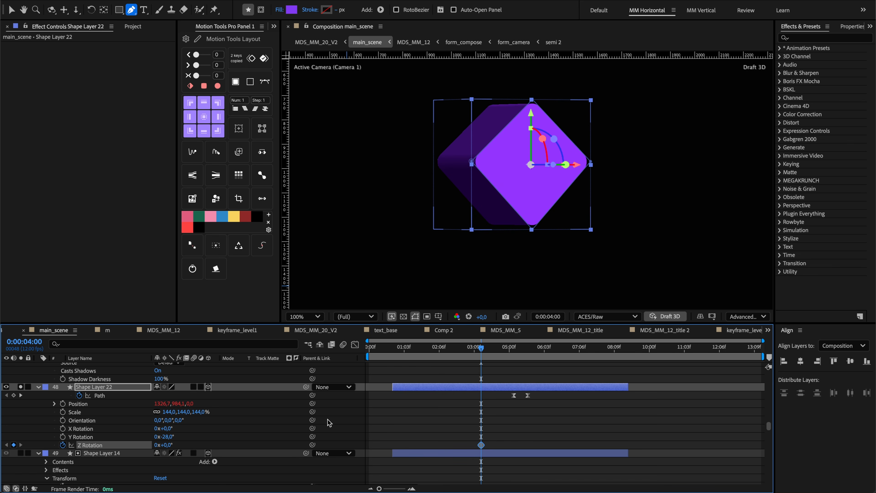
drag(165, 446, 485, 350)
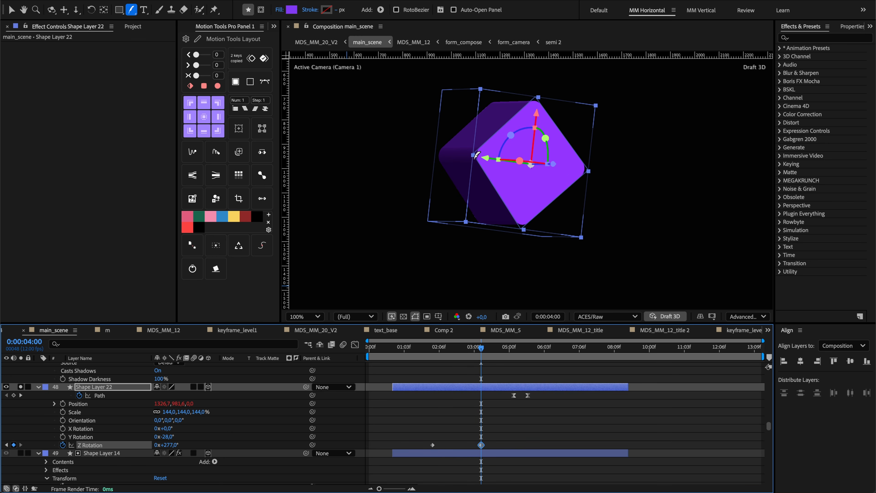
Step: Pull a corner of Shape Layer 22's path outward and test the reshaped path by varying its Z Rotation
drag(474, 155, 406, 153)
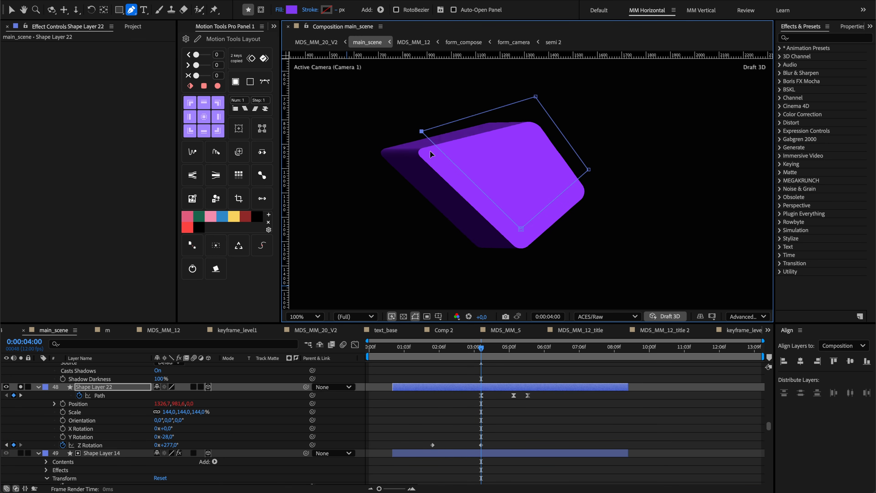
drag(165, 445, 79, 458)
drag(148, 447, 203, 441)
key(super+z)
Step: Shift the second Z Rotation keyframe further along the timeline and scrub through the rolling motion
click(481, 445)
drag(491, 445, 537, 445)
click(494, 348)
mouse_move(498, 352)
mouse_down()
mouse_move(558, 350)
mouse_move(486, 352)
mouse_up()
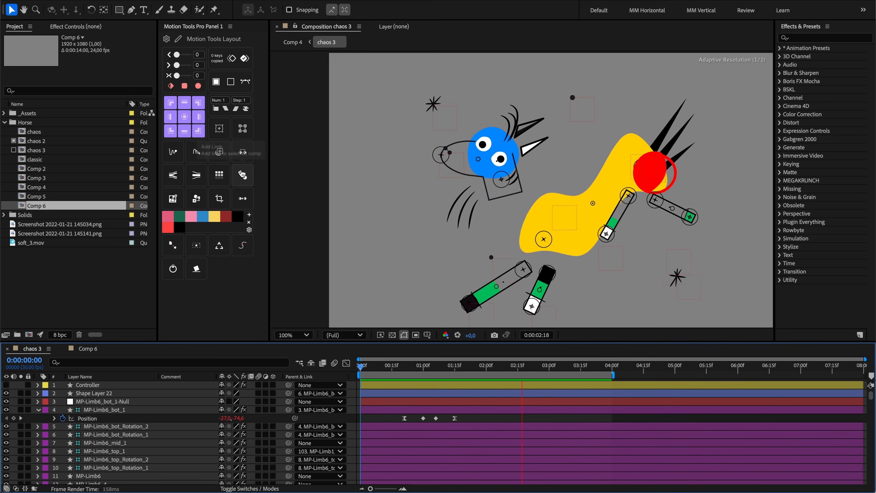
Step: Stop the chaos 3 playback, open Comp 6 and create a limb with Add Limb
key(space)
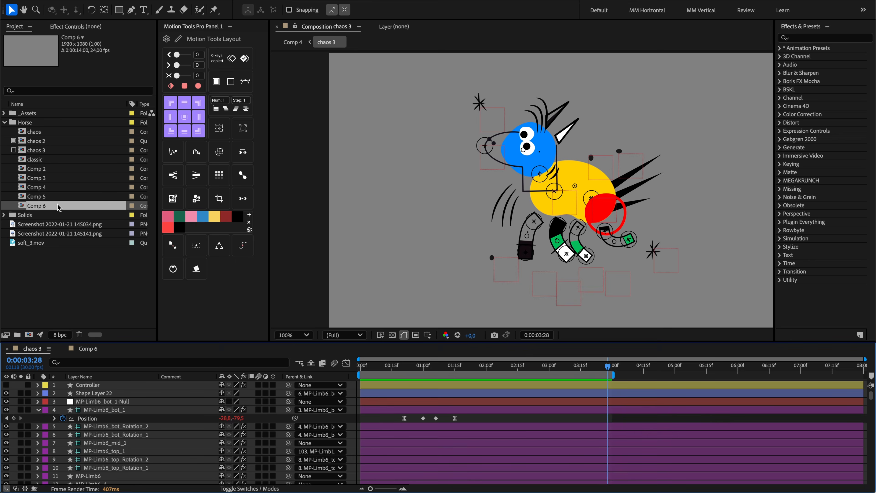
double_click(99, 206)
click(242, 175)
click(613, 166)
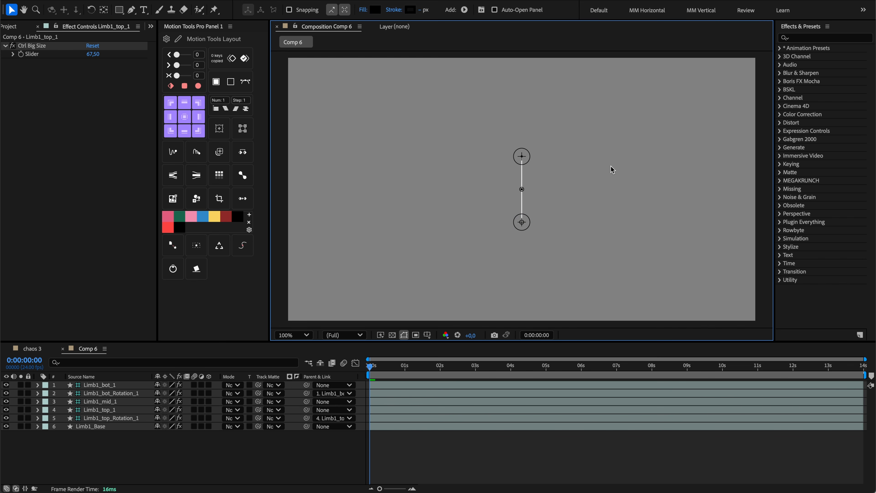
Step: Bend the limb by raising its bottom controller, and go through its component layers down to Limb1_Base
mouse_move(524, 222)
mouse_down()
mouse_move(534, 197)
mouse_move(532, 209)
mouse_up()
click(104, 393)
click(104, 402)
click(104, 411)
click(103, 419)
click(102, 426)
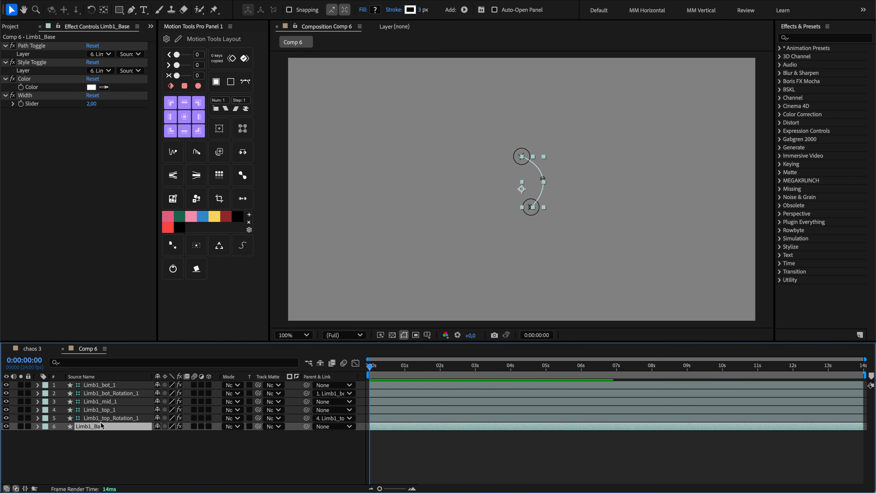
Step: Color Limb1_Base red with a Width of about 62, and test the thicker limb by moving its bottom controller
click(91, 87)
key(ctrl+v)
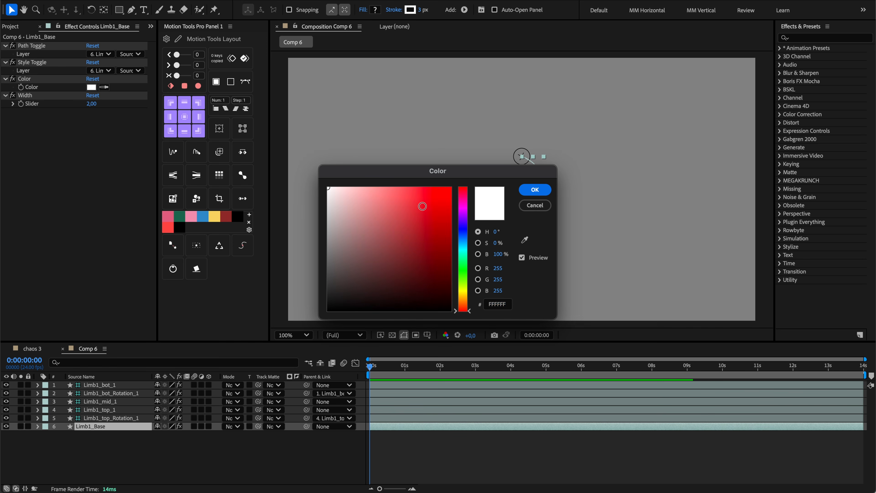
key(Return)
drag(99, 103, 122, 107)
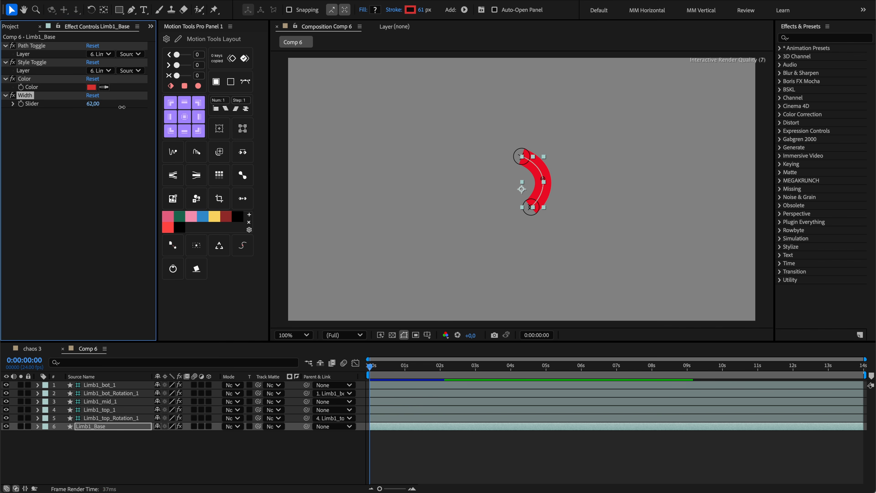
click(610, 259)
mouse_move(533, 208)
mouse_down()
mouse_move(532, 225)
mouse_move(511, 204)
mouse_move(536, 211)
mouse_move(509, 208)
mouse_move(533, 210)
mouse_up()
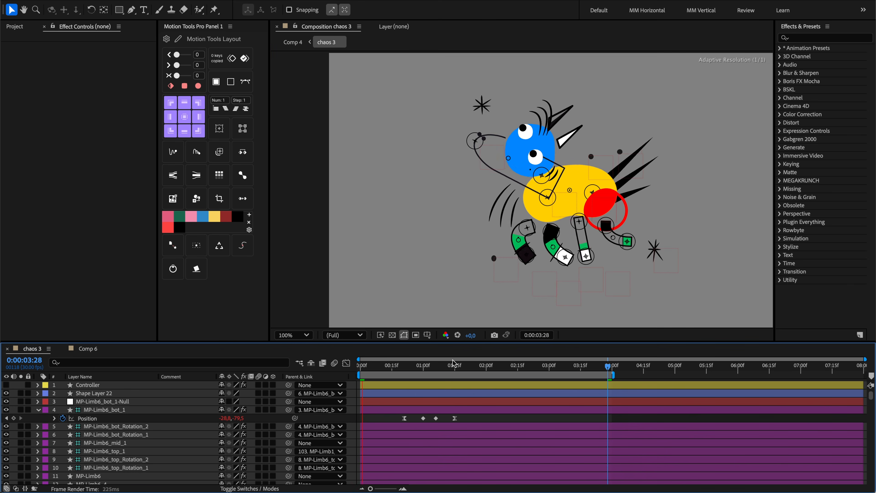
Step: Scrub through the chaos 3 animation and try moving the limb controller at the horse's muzzle
drag(447, 367, 457, 366)
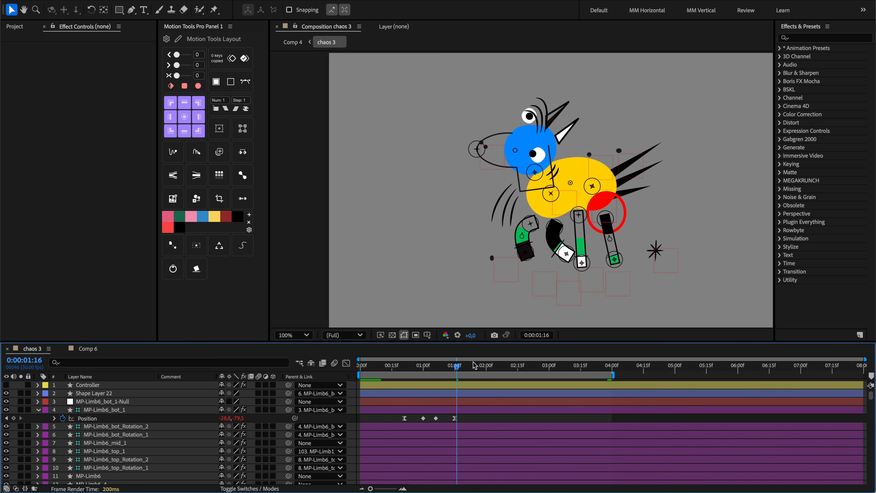
click(503, 373)
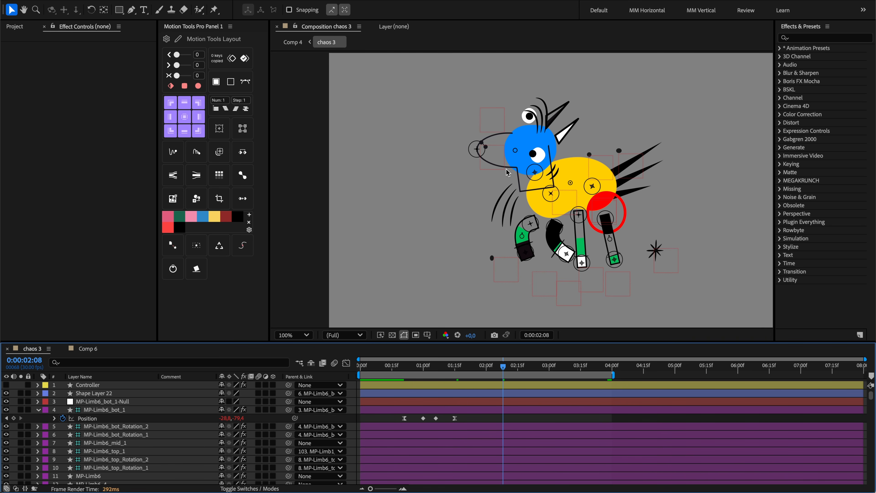
click(479, 154)
drag(479, 160, 457, 151)
key(ctrl+z)
click(471, 369)
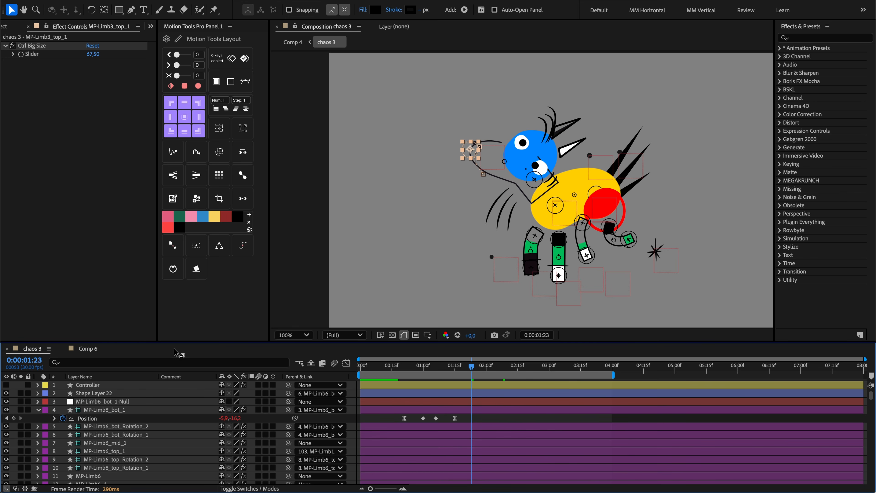
Step: Return to Comp 6, swing the red limb's bottom controller to the other side and duplicate the limb
click(89, 349)
click(579, 223)
drag(533, 208, 513, 216)
click(243, 175)
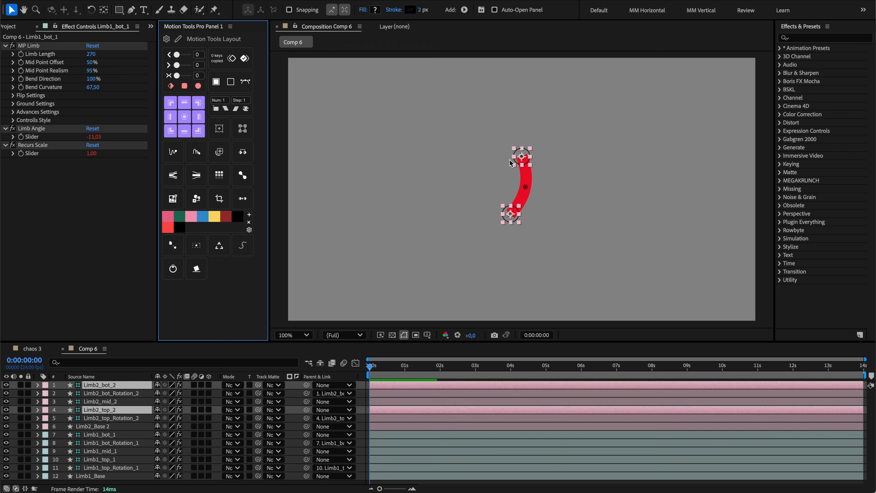
Step: Move the duplicated limb beside the original and repose the bottom controllers of both limbs
drag(525, 156, 560, 155)
click(543, 187)
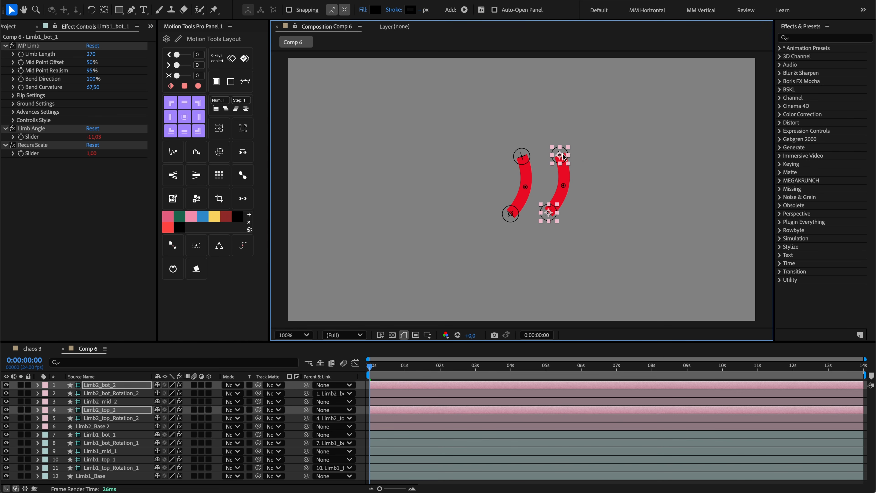
mouse_move(552, 216)
mouse_down()
mouse_move(562, 199)
mouse_move(566, 214)
mouse_up()
drag(511, 214, 531, 217)
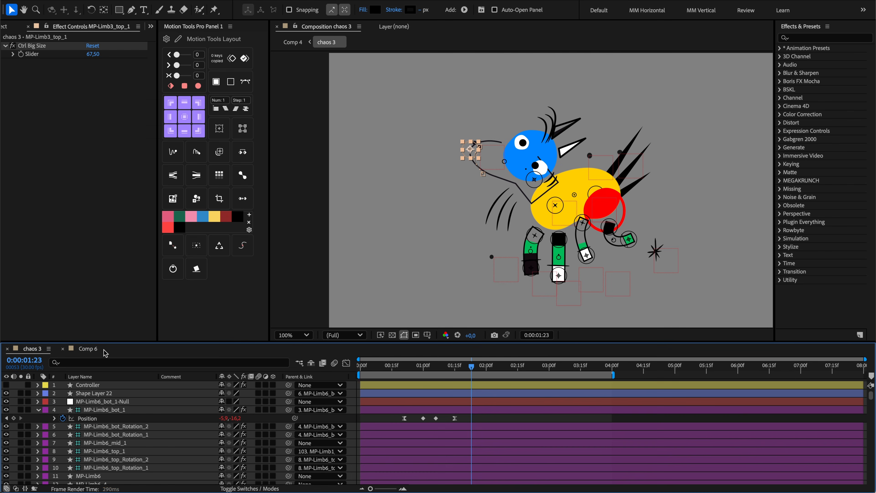
Step: Play the horse animation in chaos 3
click(505, 368)
key(space)
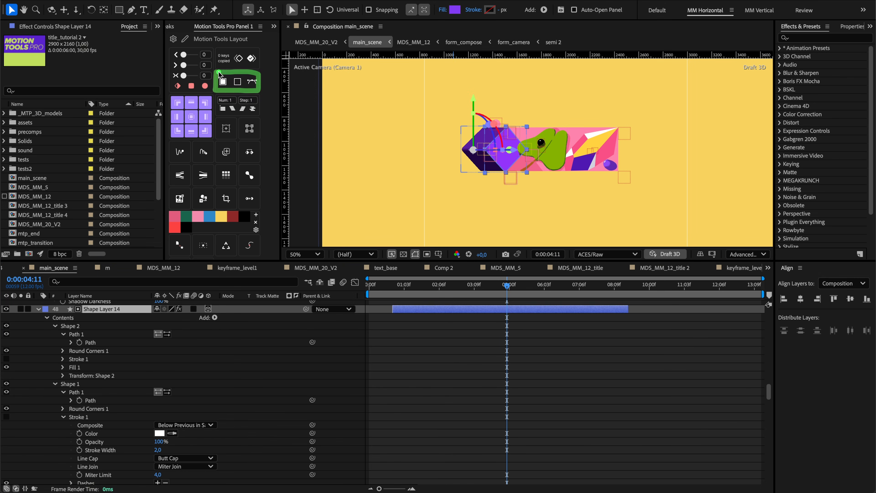
Step: Try the fill, stroke and path property selectors on Shape Layer 14 and deselect the layer
click(227, 80)
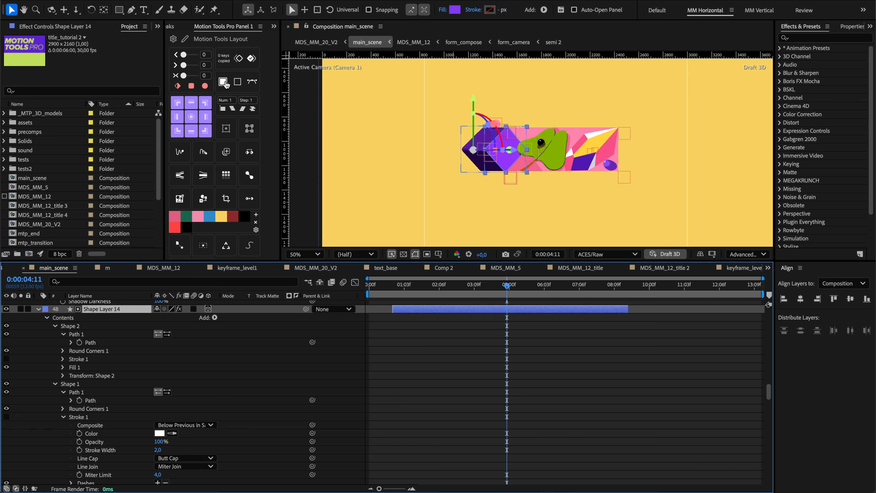
click(226, 85)
scroll(170, 326, down, 4)
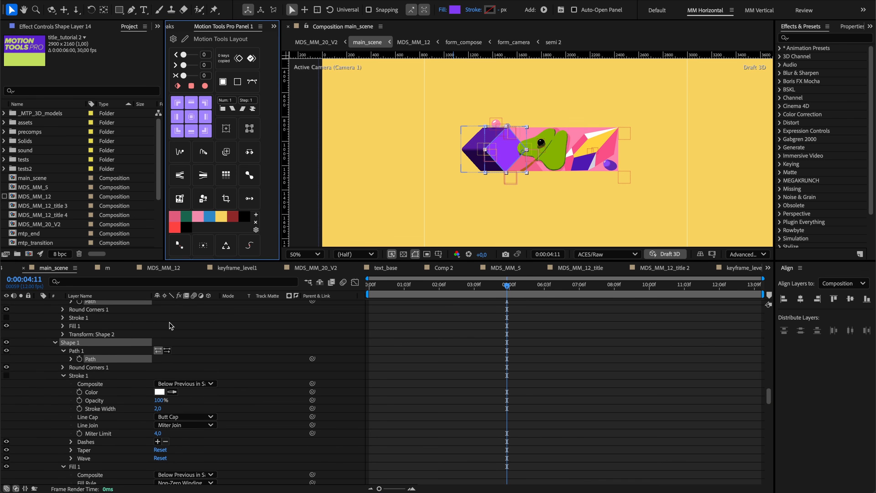
click(229, 82)
click(237, 82)
scroll(229, 330, up, 3)
scroll(230, 329, up, 6)
click(124, 312)
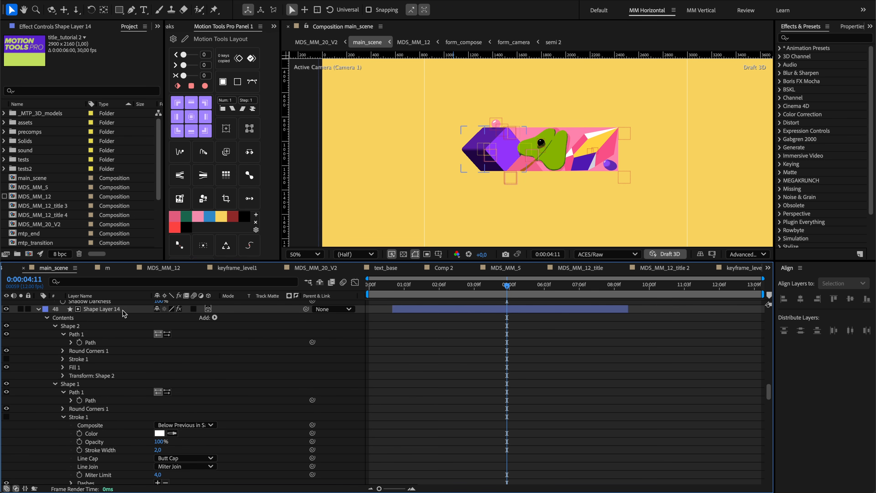
Step: Reselect Shape Layer 14 and select its fill color, stroke color and path properties in turn
scroll(123, 312, down, 2)
click(124, 310)
click(223, 82)
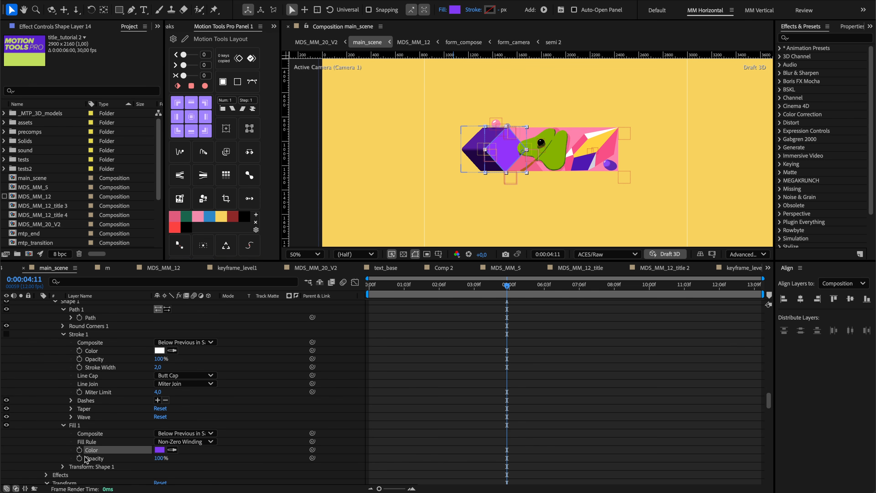
click(238, 81)
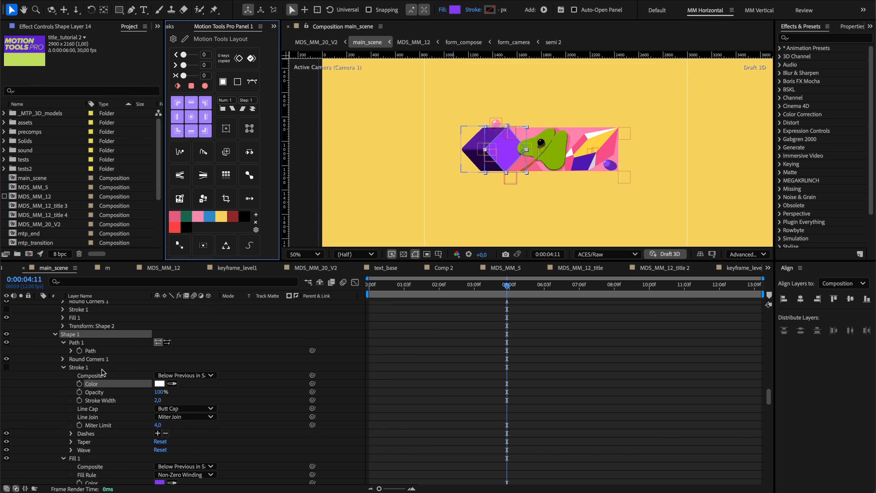
click(250, 79)
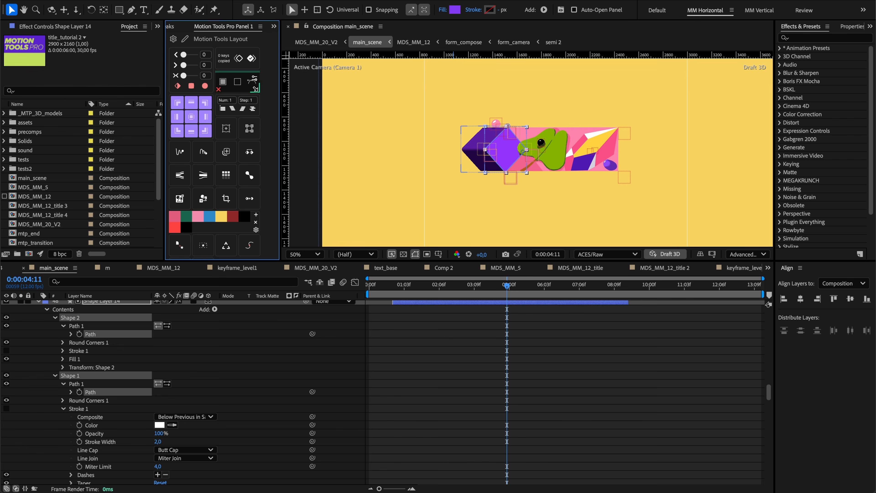
Step: Select the stroke and fill Color properties of Shape Layer 14 together, without its paths
mouse_move(240, 84)
mouse_move(244, 134)
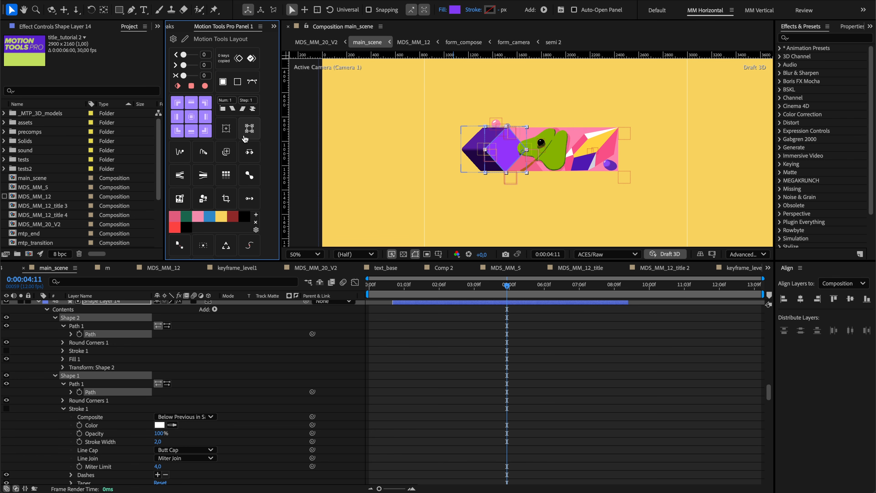
click(223, 82)
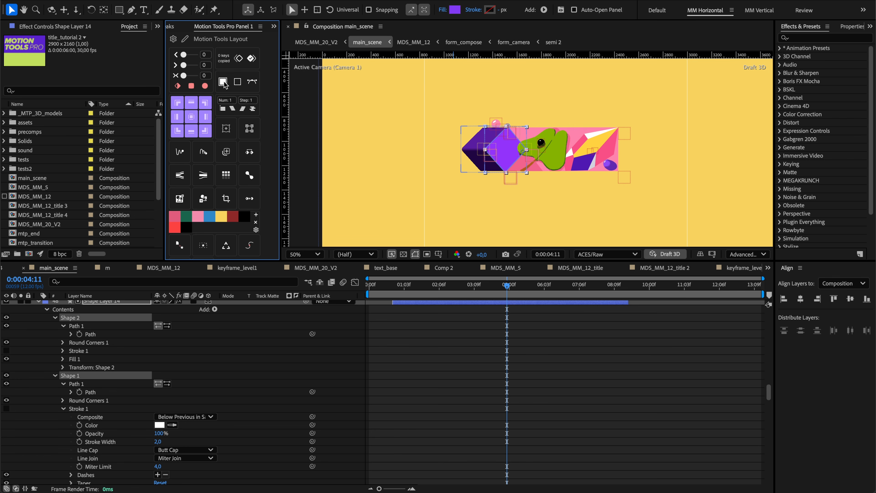
scroll(125, 376, down, 4)
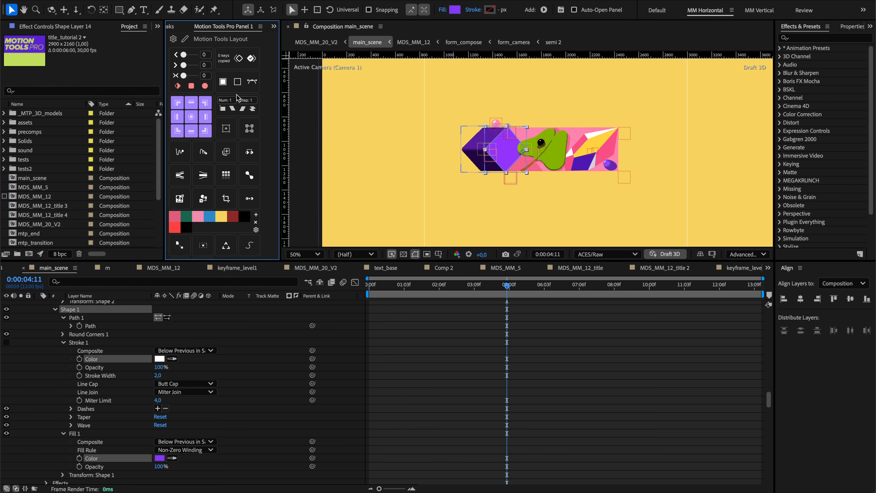
click(241, 84)
click(237, 83)
click(79, 367)
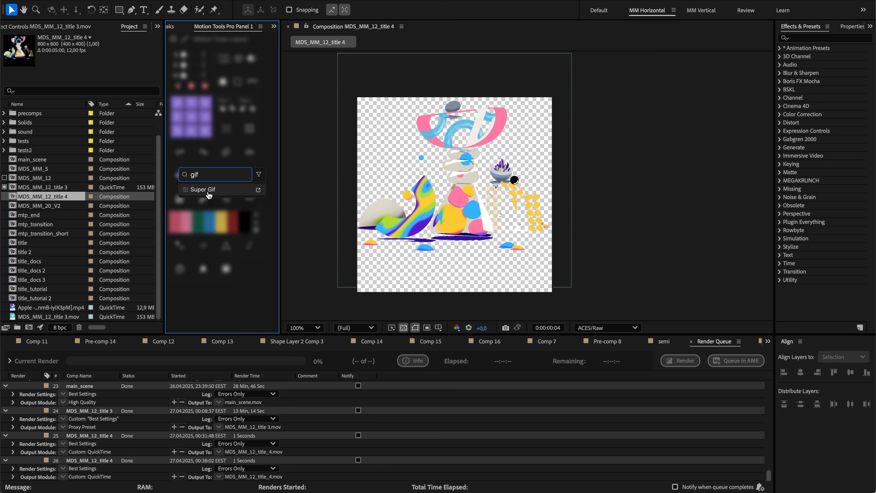
Step: Add the Super Gif tool to the layout and export MDS_MM_12_title 4 as a GIF
click(206, 189)
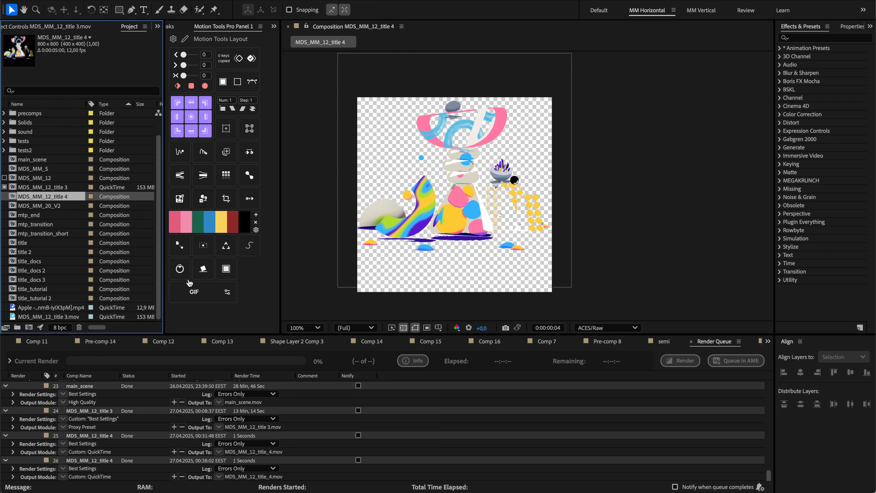
click(194, 293)
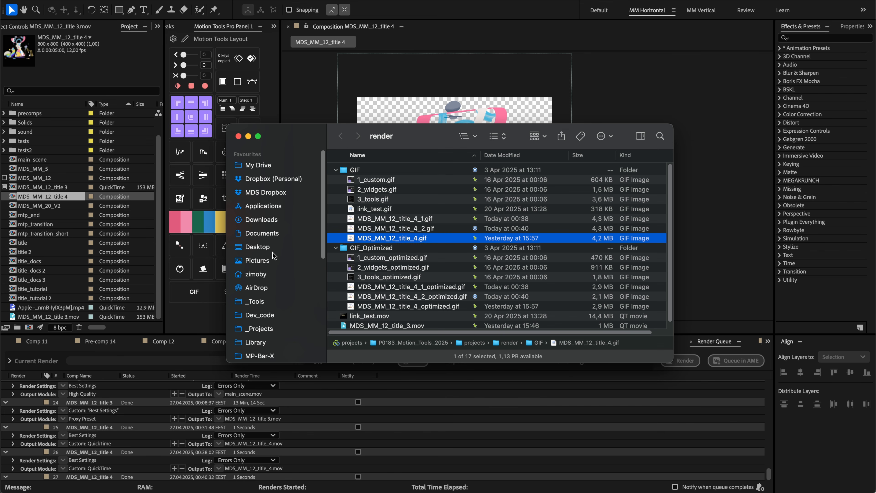
Step: Preview the exported MDS_MM_12_title_4_2.gif from the render folder in Finder
key(space)
key(Up)
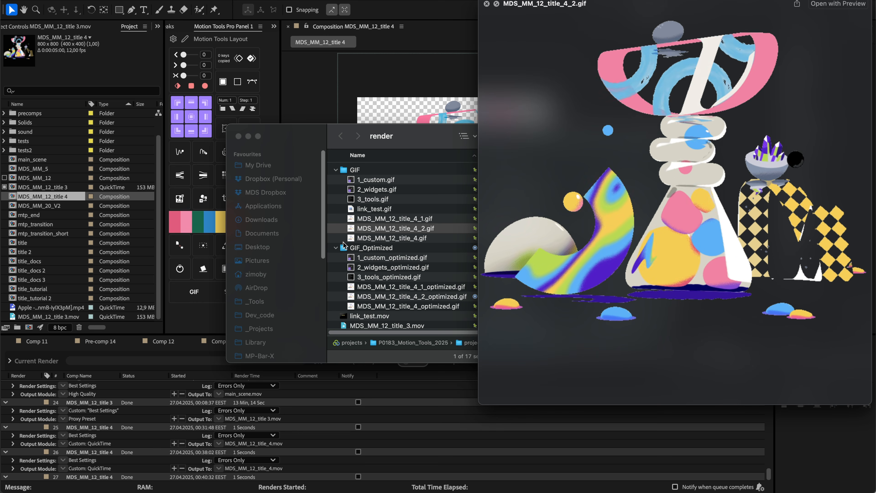
key(space)
Step: Back in After Effects, duplicate the last MDS_MM_12_title 4 item in the Render Queue
click(90, 477)
scroll(90, 466, down, 2)
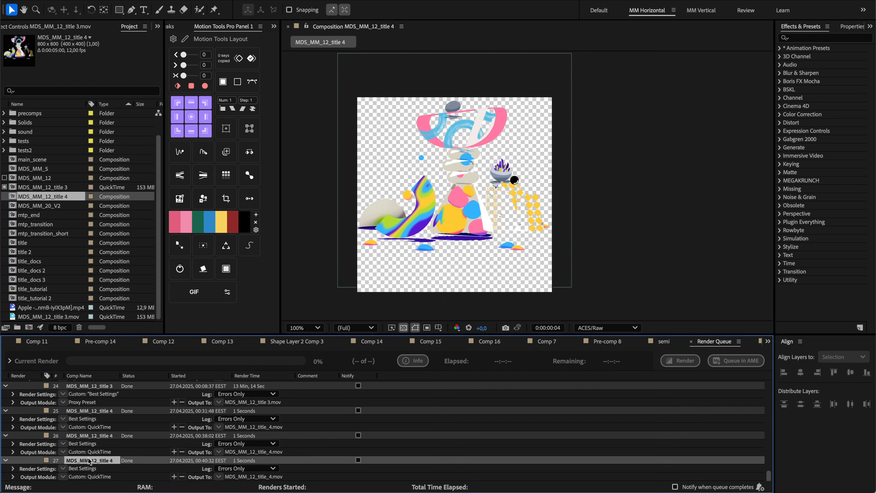
right_click(90, 461)
click(106, 478)
Step: Check the queued item's output module settings and assign it the High Quality with Alpha output template
click(91, 477)
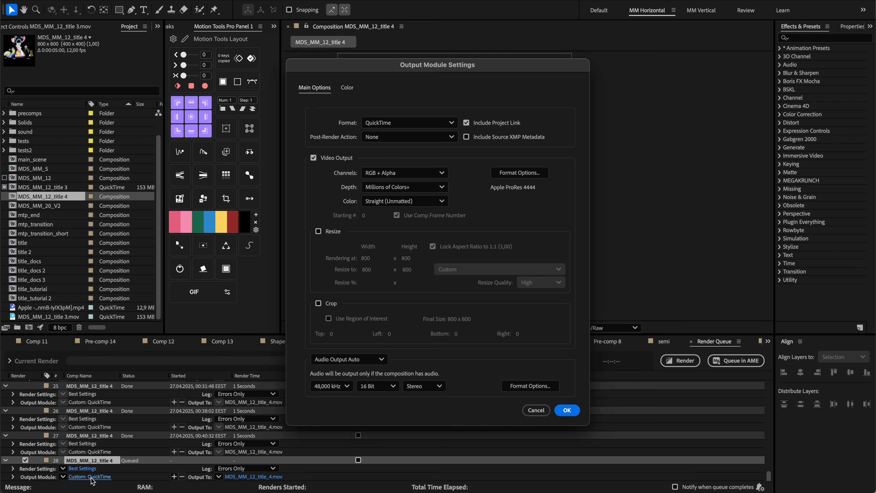
click(536, 410)
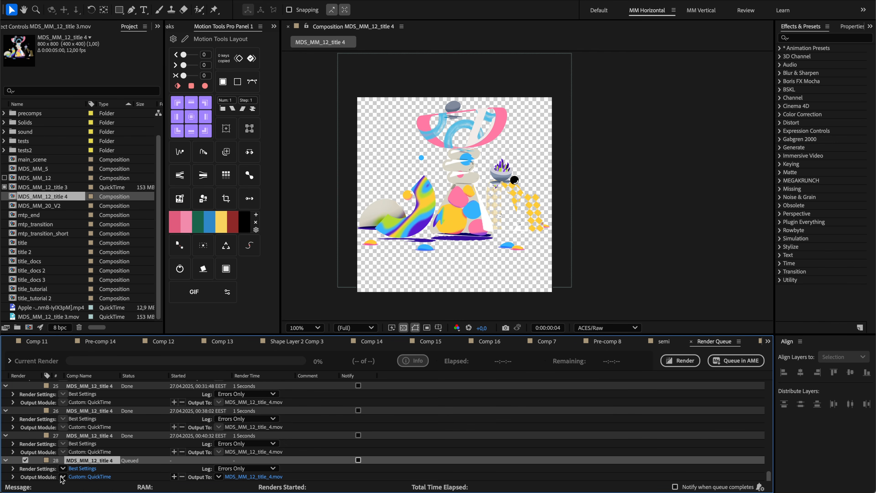
click(63, 477)
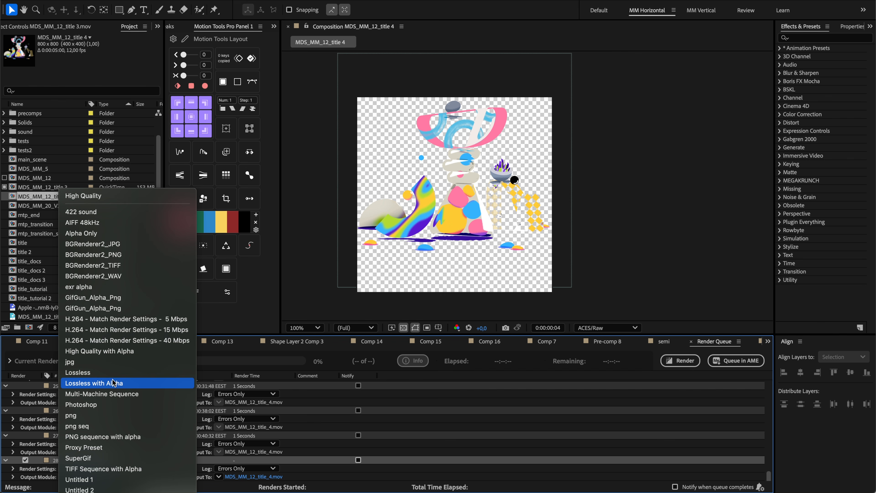
click(119, 351)
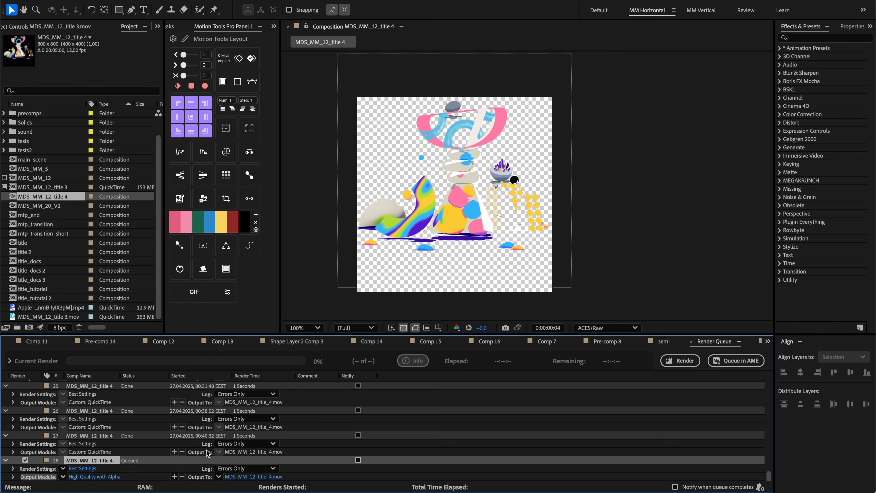
Step: Switch to Finder and preview MDS_MM_12_title_4_2.gif and its optimized version in the render folder, comparing their file sizes
key(super+Tab)
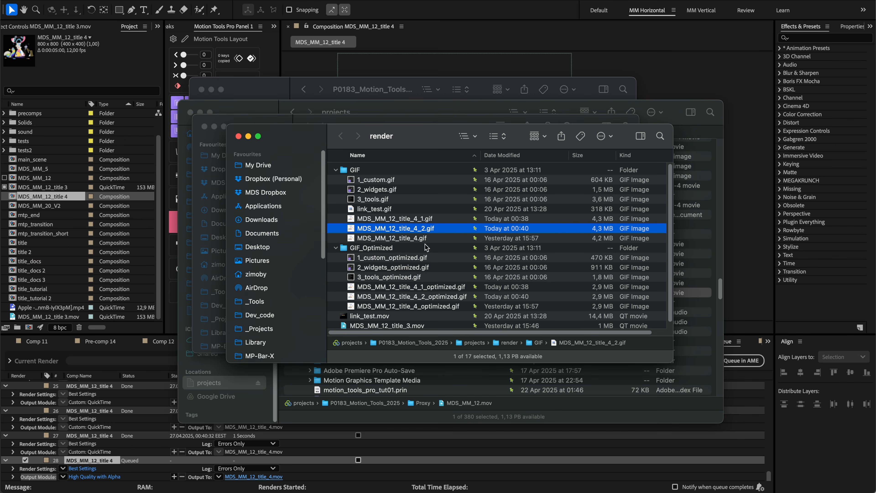
key(space)
key(space)
click(414, 296)
key(space)
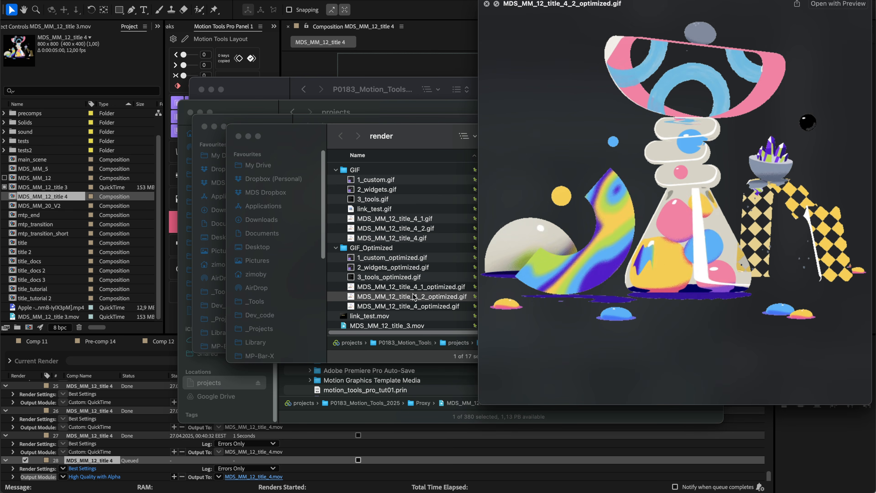
key(space)
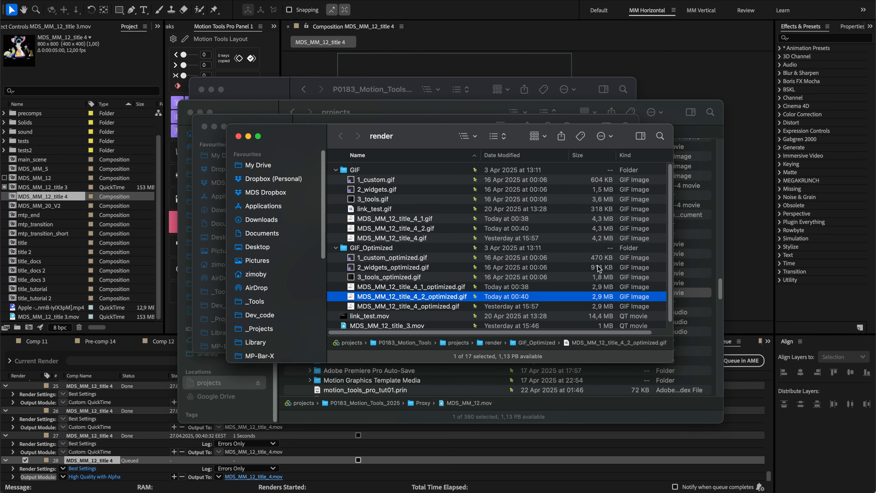
key(super+Tab)
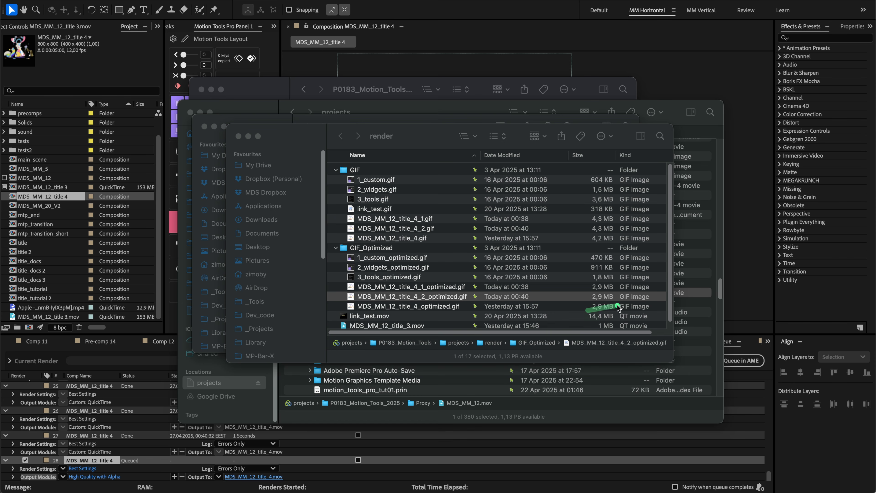
Step: Back in After Effects, delete the queued MDS_MM_12_title 4 render item and narrow the Super Gif tool in the Motion Tools layout
key(super+Tab)
click(52, 197)
click(78, 460)
key(Delete)
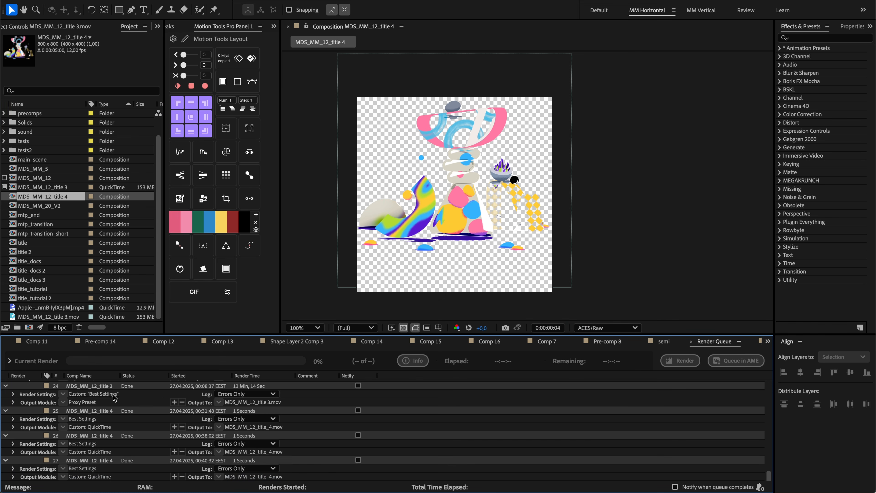
drag(236, 302, 214, 303)
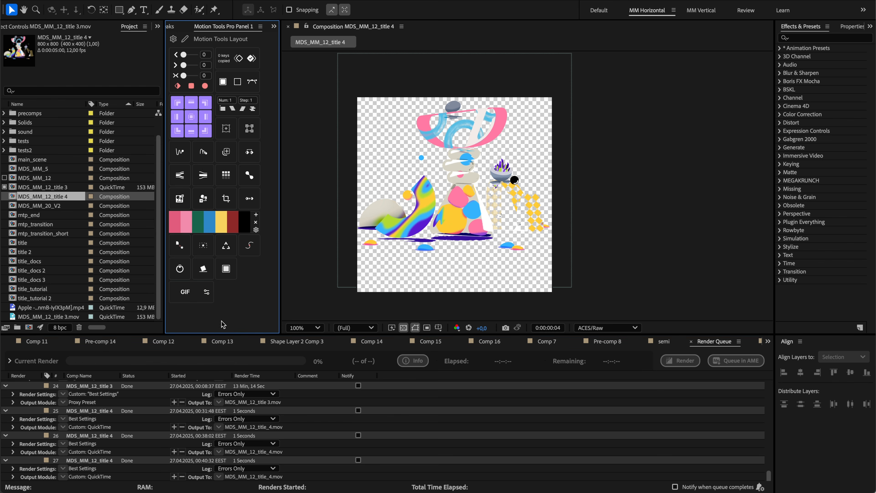
Step: Examine the SuperGif settings for custom width, custom FPS, colors, quality, FFmpeg path and opening the folder after render
click(207, 293)
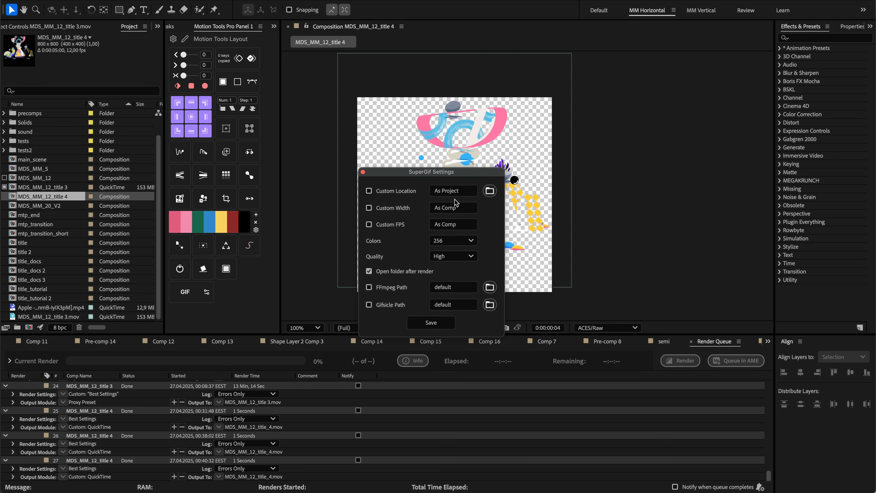
click(396, 208)
click(395, 226)
click(396, 229)
click(393, 208)
click(464, 240)
click(464, 241)
click(470, 255)
click(470, 255)
click(401, 288)
click(411, 273)
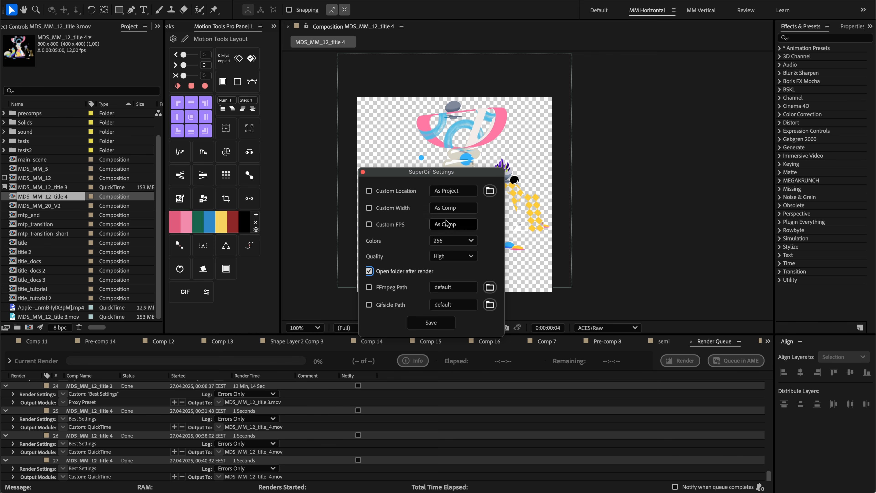
click(363, 172)
Step: Select the MDS_MM_12_title 4 and title compositions and export both as GIFs with Super Gif
click(33, 245)
shift+click(34, 255)
click(185, 292)
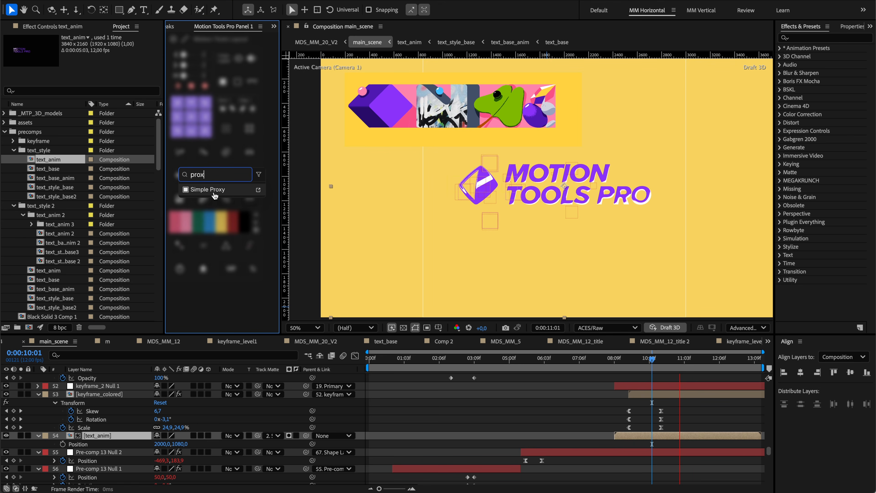
Step: Add the Simple Proxy tool to the layout and create a proxy for the text_anim composition
click(207, 189)
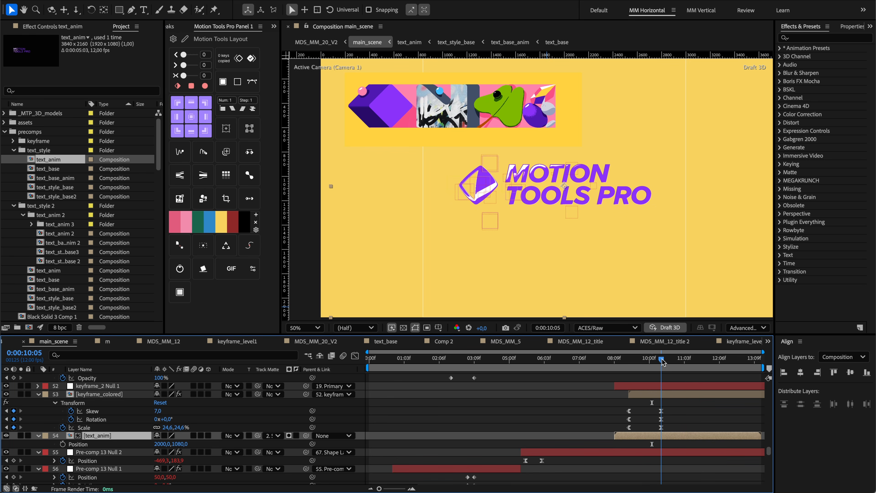
click(68, 160)
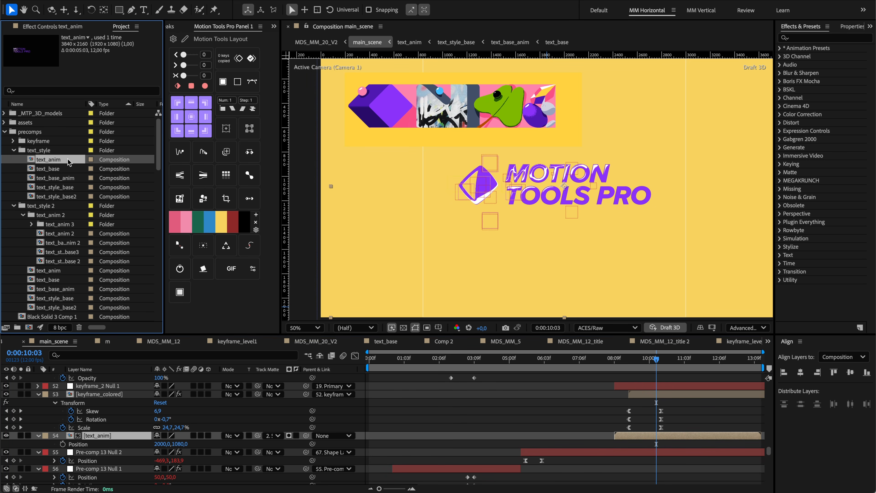
click(180, 292)
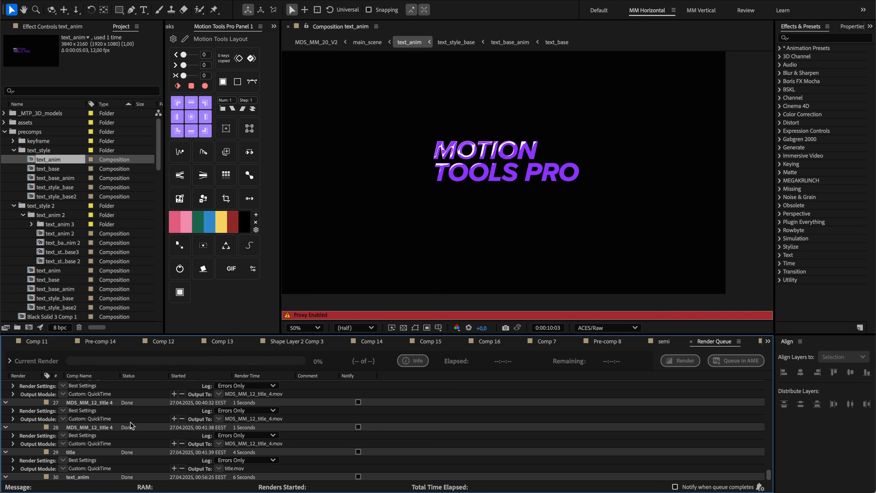
Step: Reveal the text_anim composition's proxy file in Finder
click(57, 161)
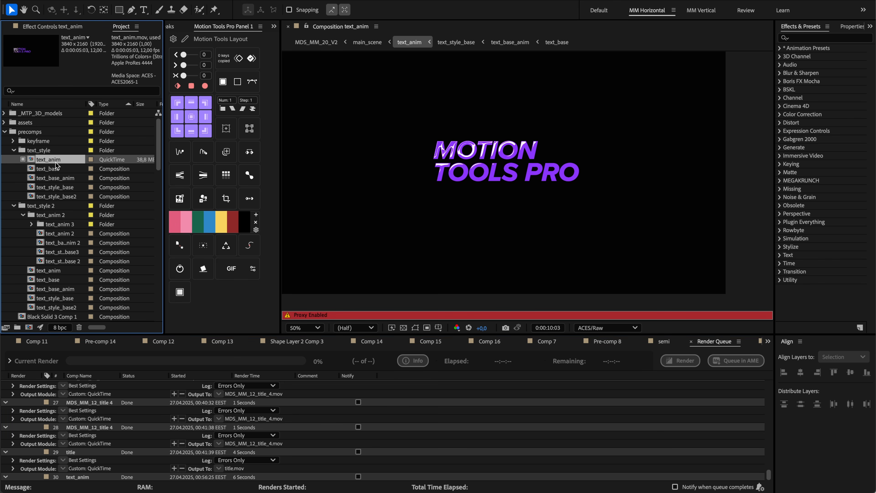
right_click(56, 165)
click(119, 299)
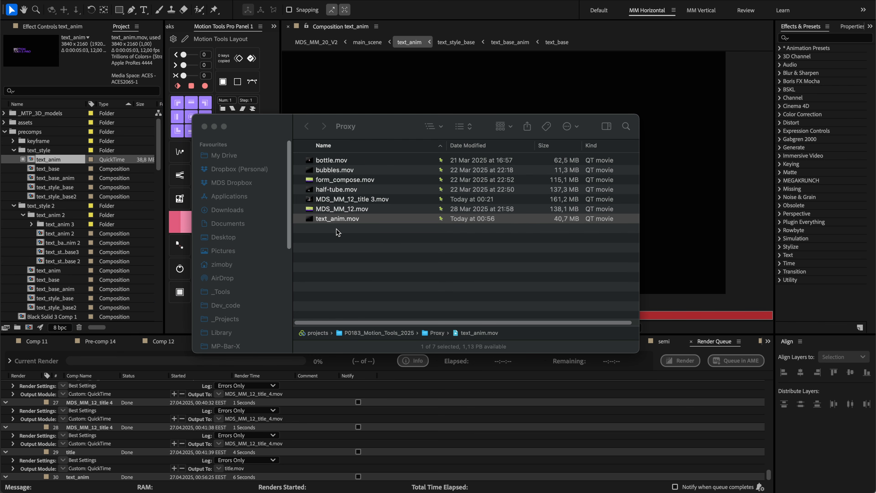
Step: Back in After Effects, switch the text_anim proxy off and on again in the project
click(40, 160)
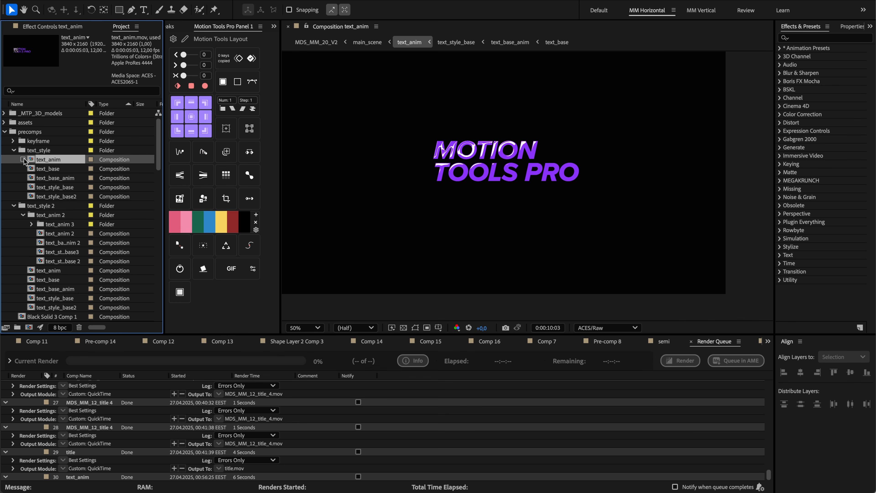
click(23, 160)
click(23, 160)
Step: Duplicate the text_anim item in the Render Queue and check the channels and codec in its Proxy Preset output module settings
scroll(88, 449, down, 2)
click(88, 461)
key(ctrl+d)
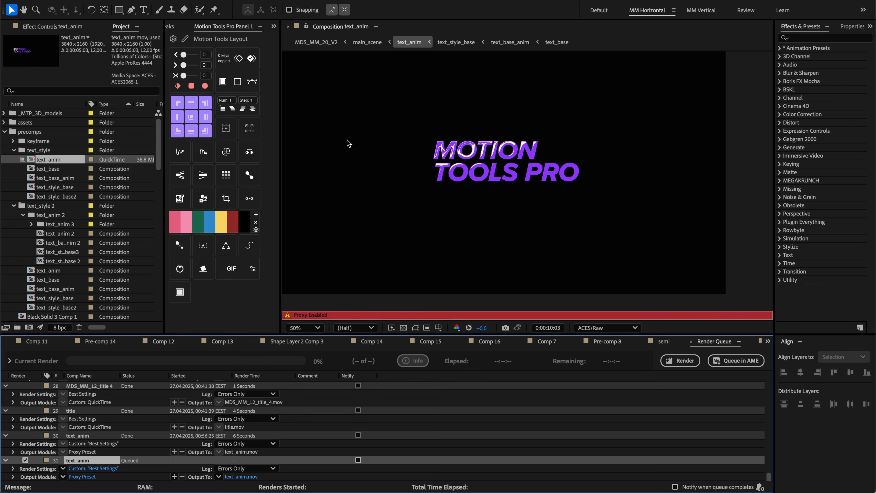
click(81, 476)
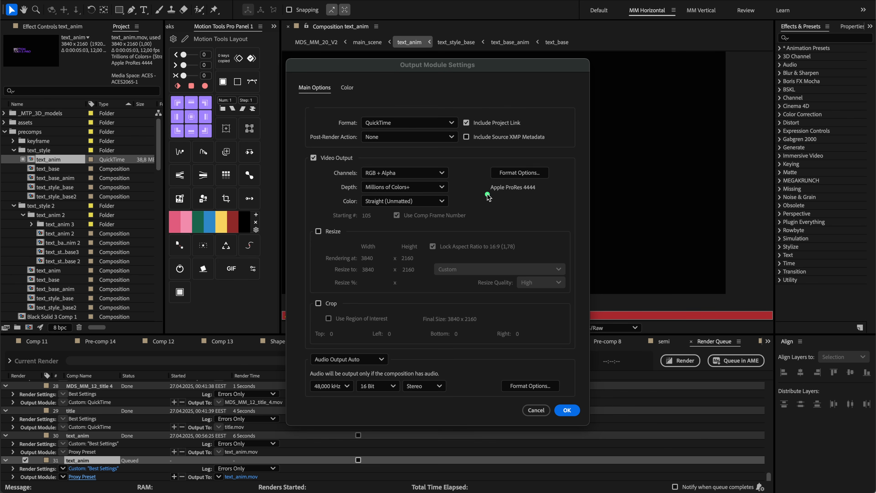
drag(356, 185, 458, 183)
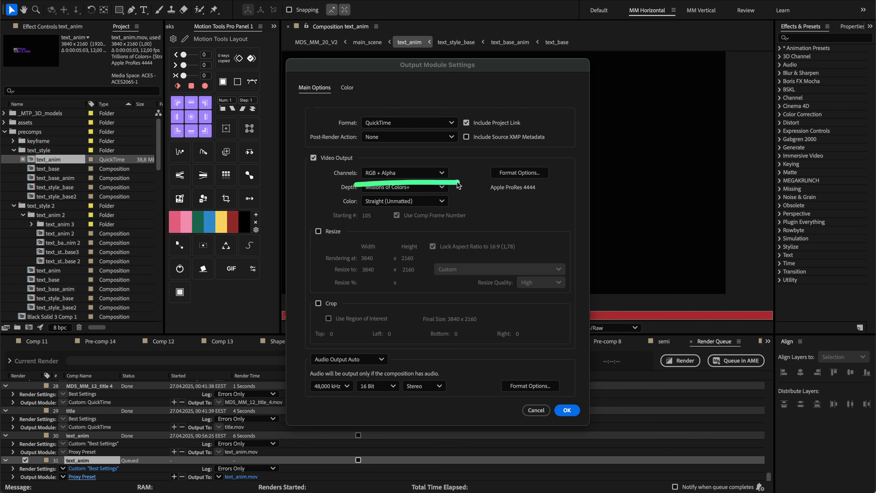
click(359, 173)
click(359, 173)
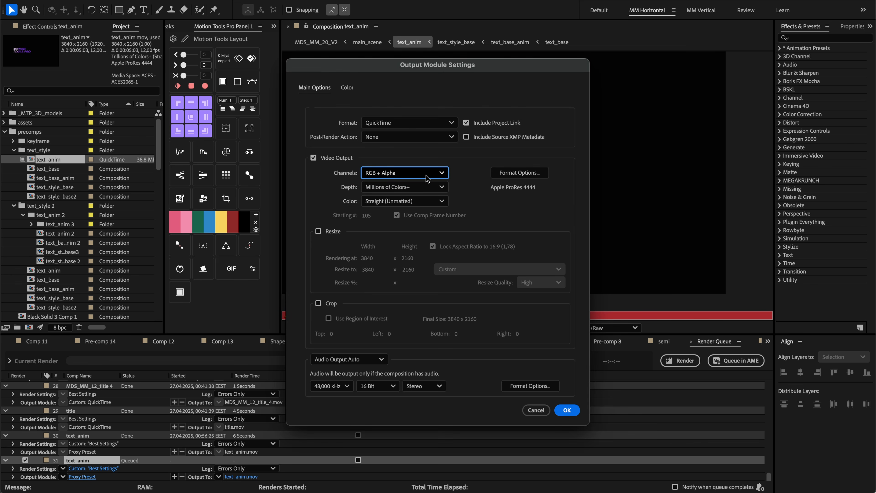
drag(484, 196, 566, 195)
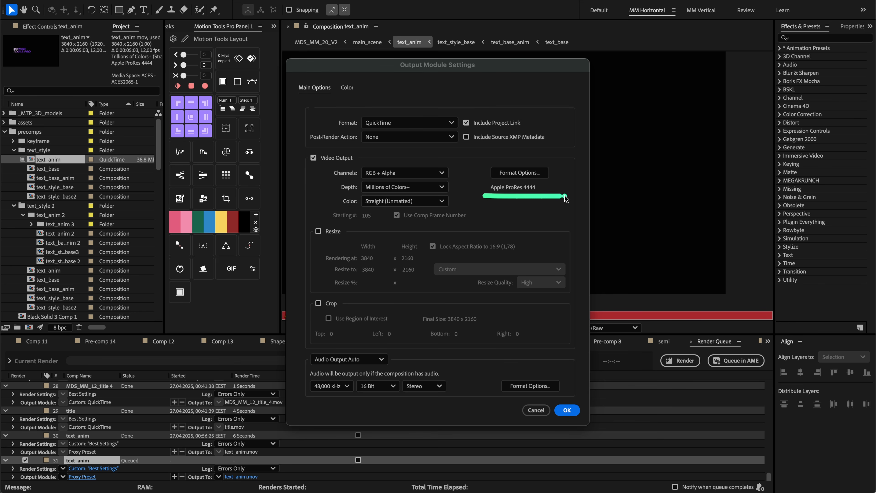
click(530, 410)
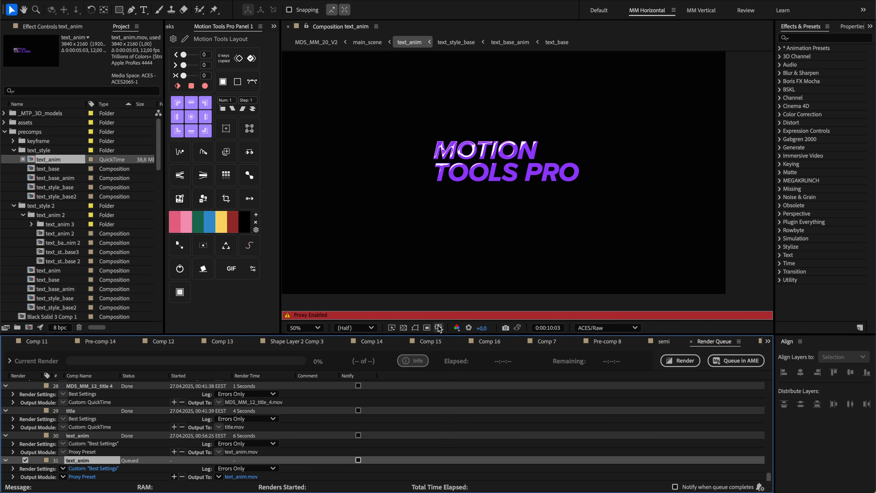
Step: In Finder, go up to the project folder, collapse the export and Export_Tuts folders, and inspect the Proxy folder's files
key(super+Tab)
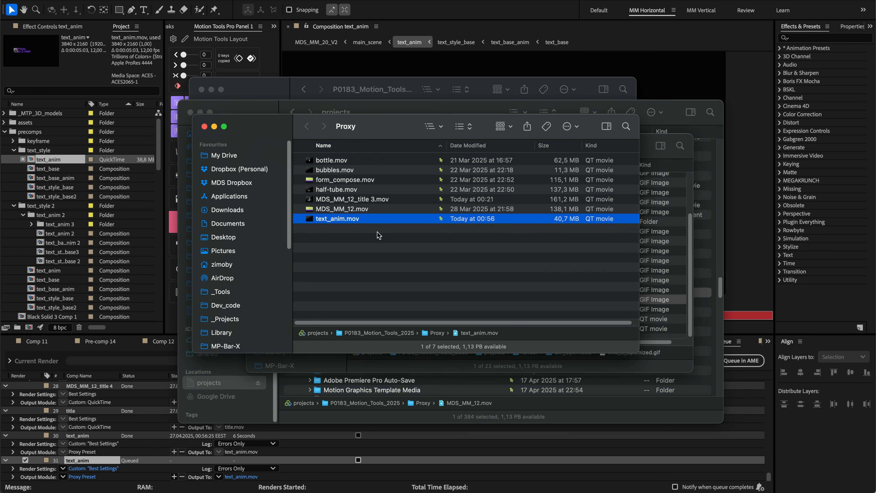
key(super+Up)
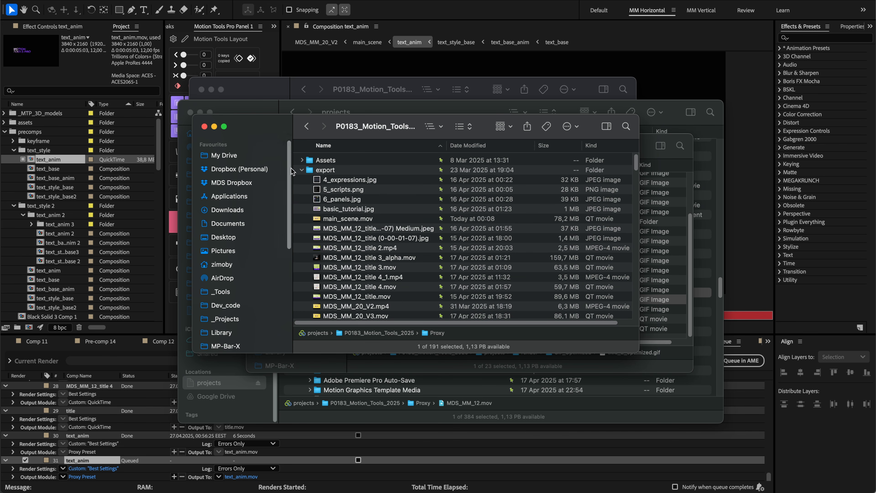
click(301, 170)
scroll(324, 177, down, 1)
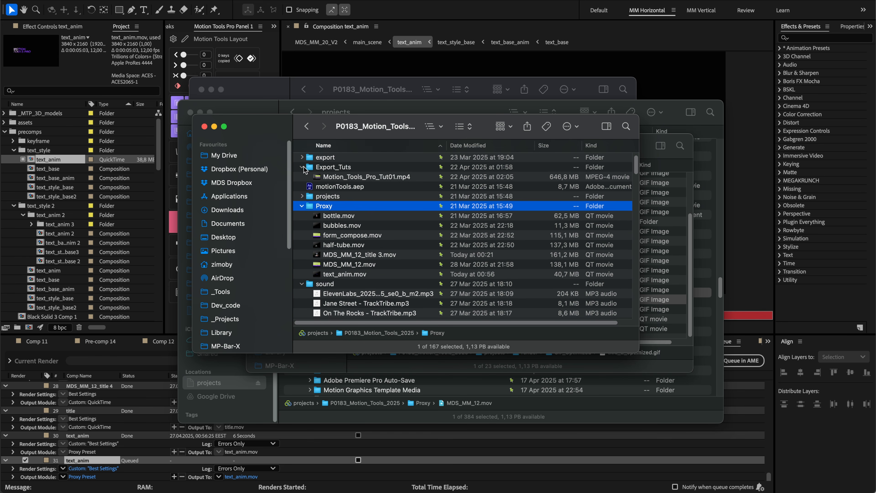
click(303, 168)
key(Return)
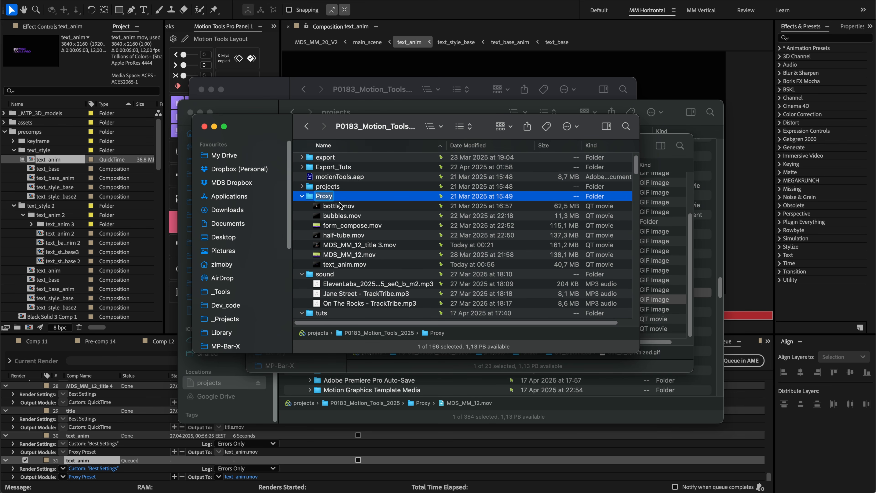
click(342, 215)
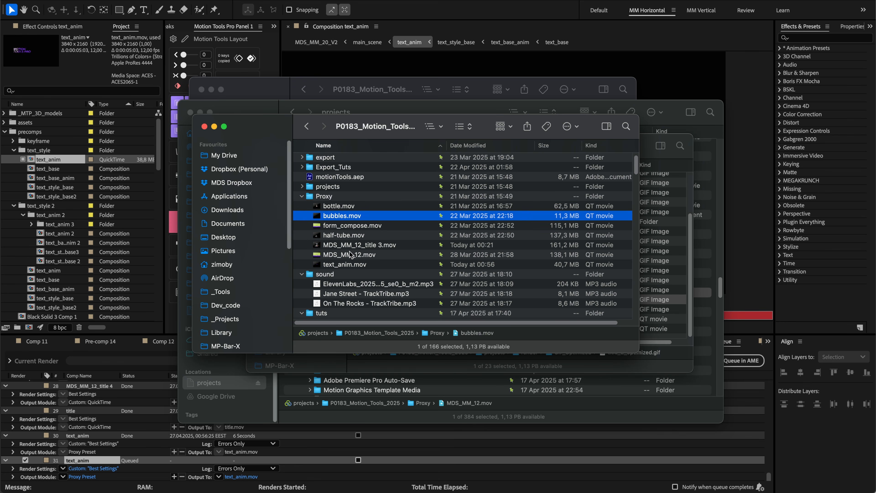
Step: Return to After Effects and delete the queued duplicate of text_anim from the Render Queue
click(71, 157)
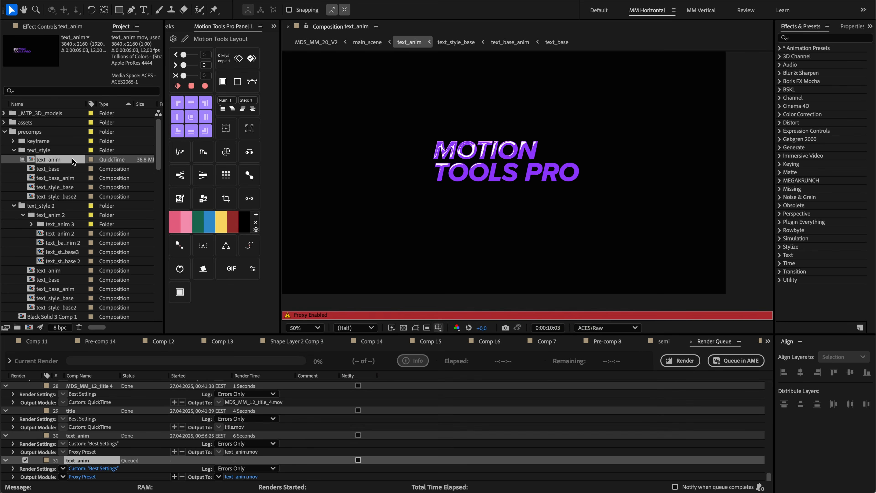
key(Delete)
click(87, 459)
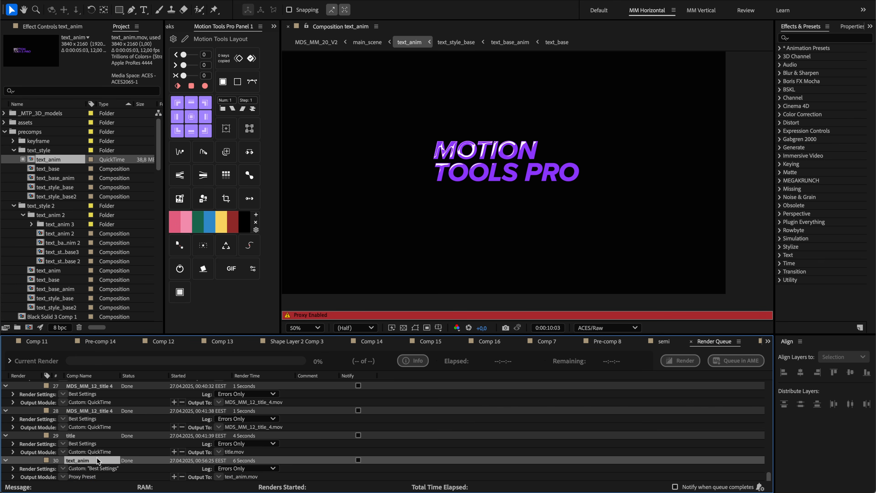
Step: Open the text_anim composition's timeline and play its proxied animation from the start
click(414, 40)
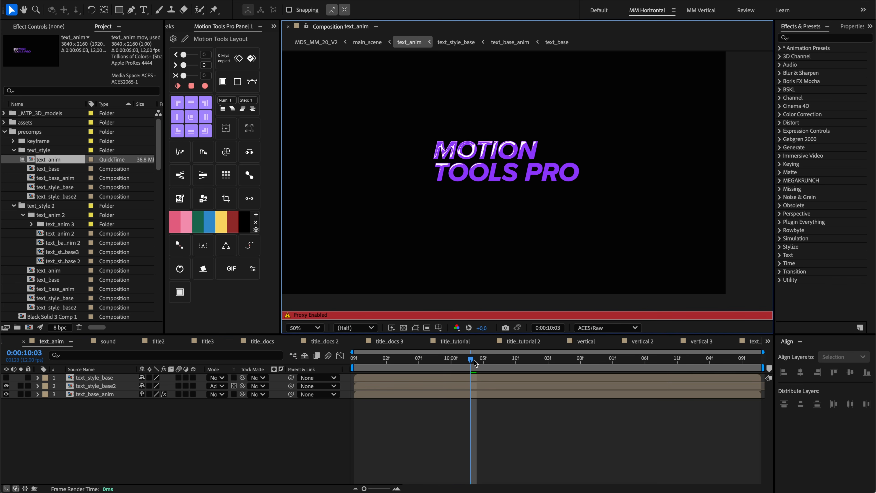
drag(476, 360, 340, 359)
key(space)
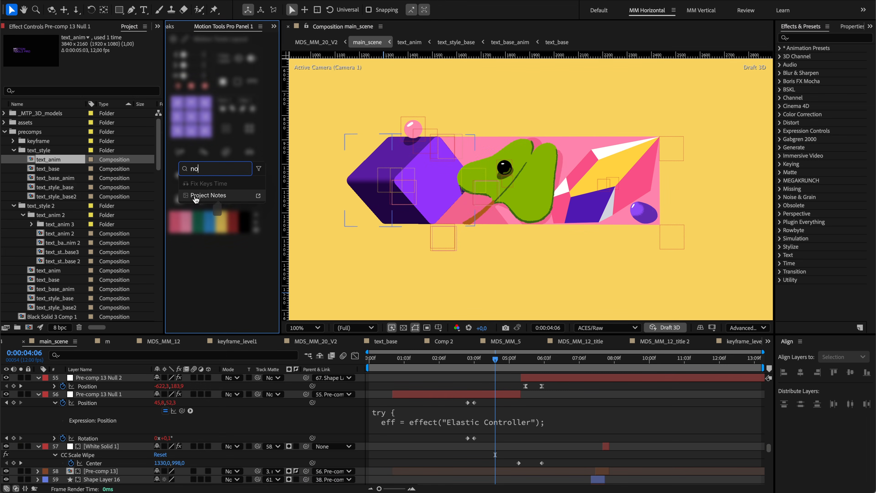
Step: Add the Project Notes tool to the Motion Tools layout and enlarge its note area
click(196, 196)
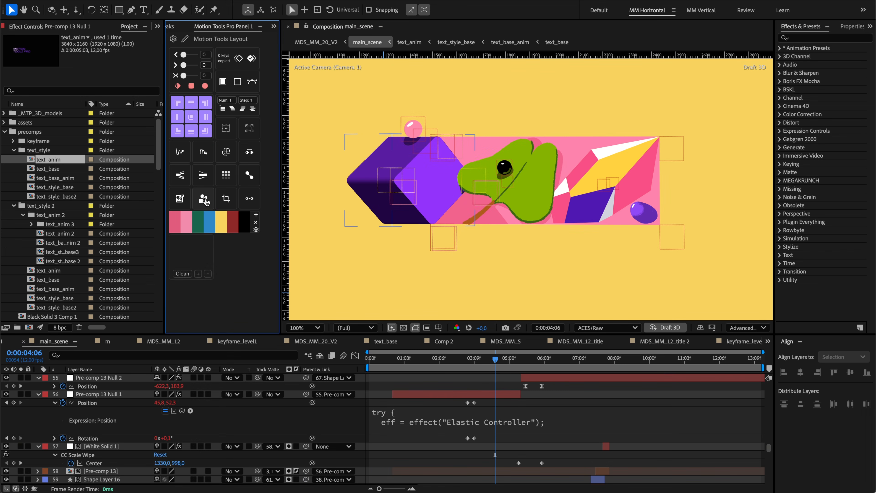
drag(213, 279, 235, 301)
Step: Write two "Test notes" lines and a "[ ] to do 1" line in Project Notes
click(201, 258)
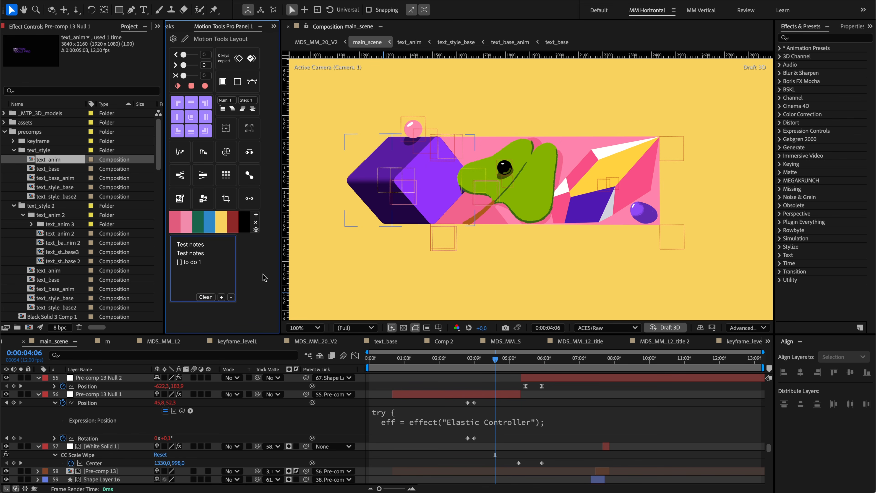
click(238, 267)
drag(219, 242, 217, 265)
click(221, 263)
Step: Adjust the Project Notes text size up and down, ending with a smaller size
click(231, 299)
click(231, 300)
click(223, 298)
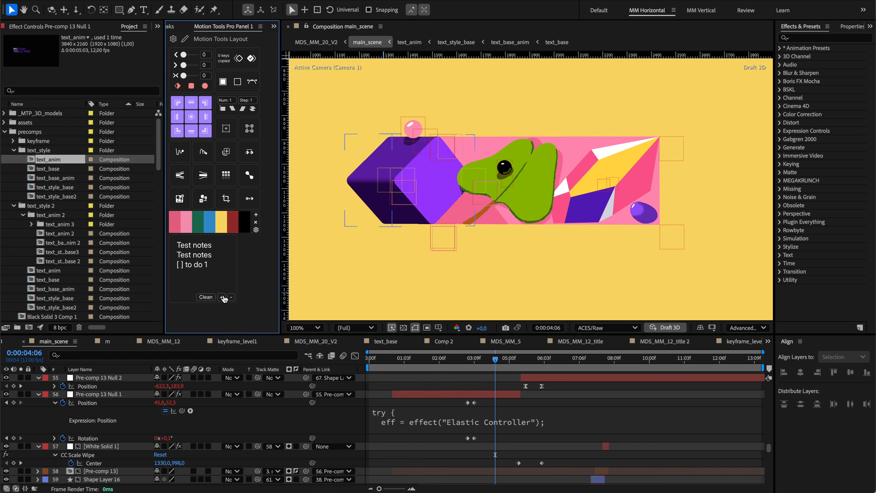
click(230, 299)
click(222, 298)
click(222, 298)
click(232, 299)
click(231, 299)
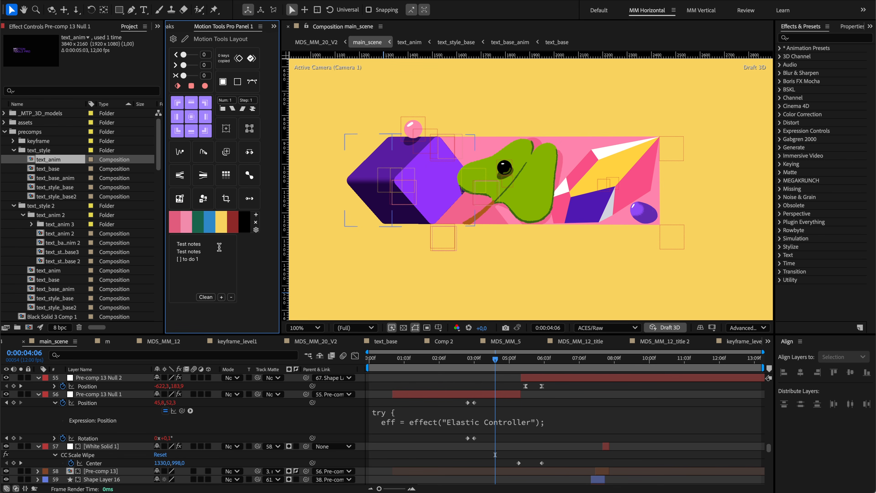
Step: Clean all text from Project Notes and remove the tool from the Motion Tools layout
click(221, 254)
click(205, 297)
click(202, 250)
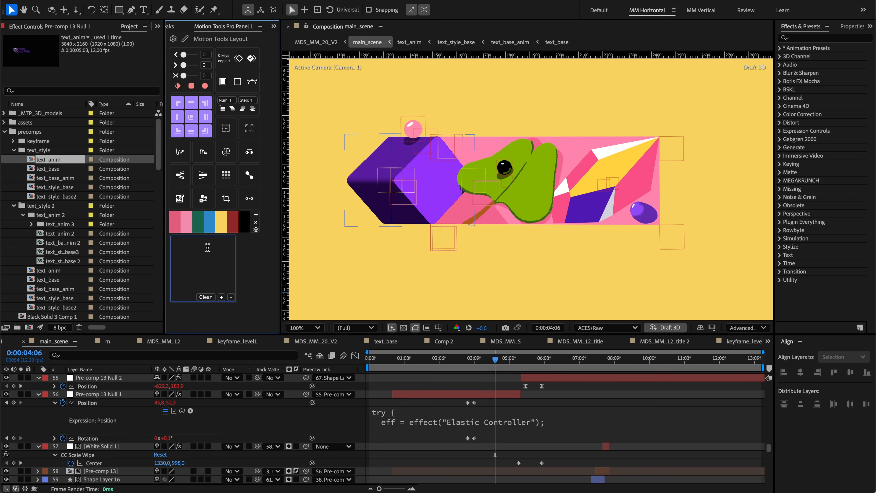
click(173, 299)
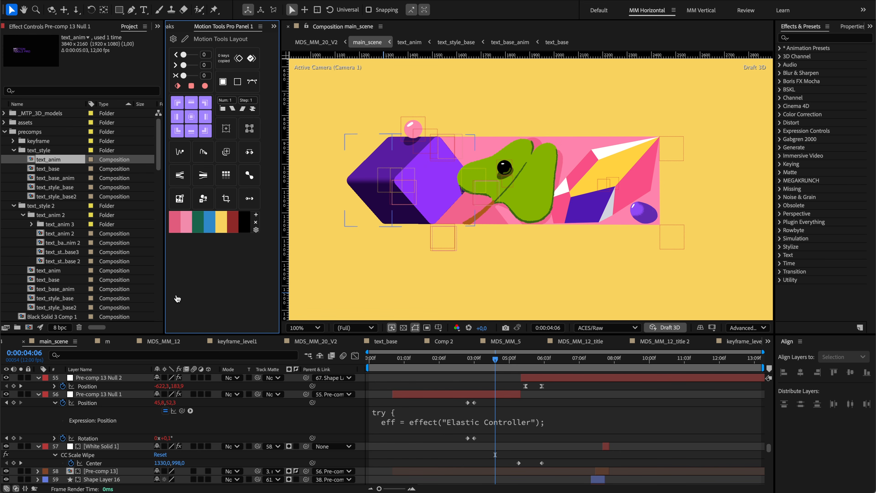